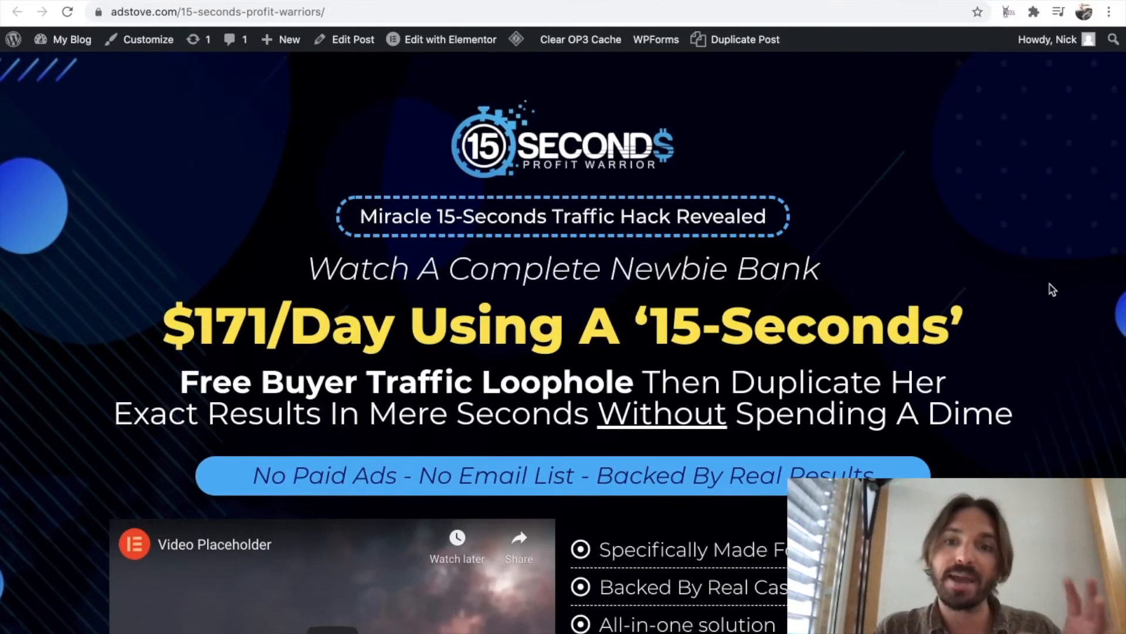
Examine the recreated sales page on adstove.com and the headline of the original 15-Seconds Profit Warrior page.
scroll(1052, 288, "down", 2)
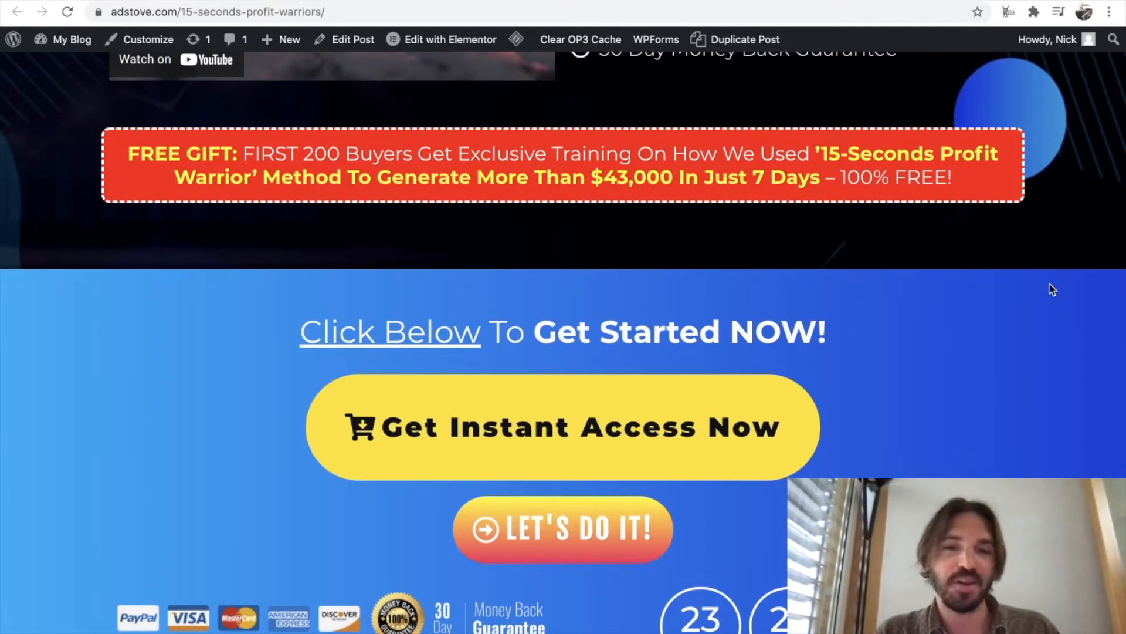
scroll(1051, 288, "down", 1)
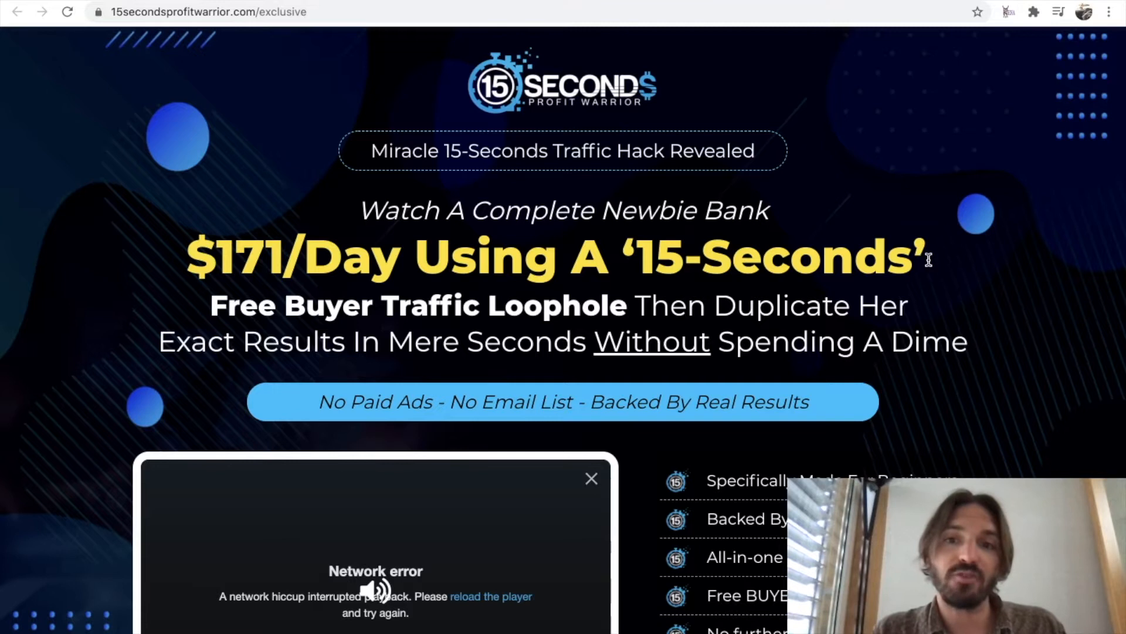
left_click_drag(929, 260, 621, 260)
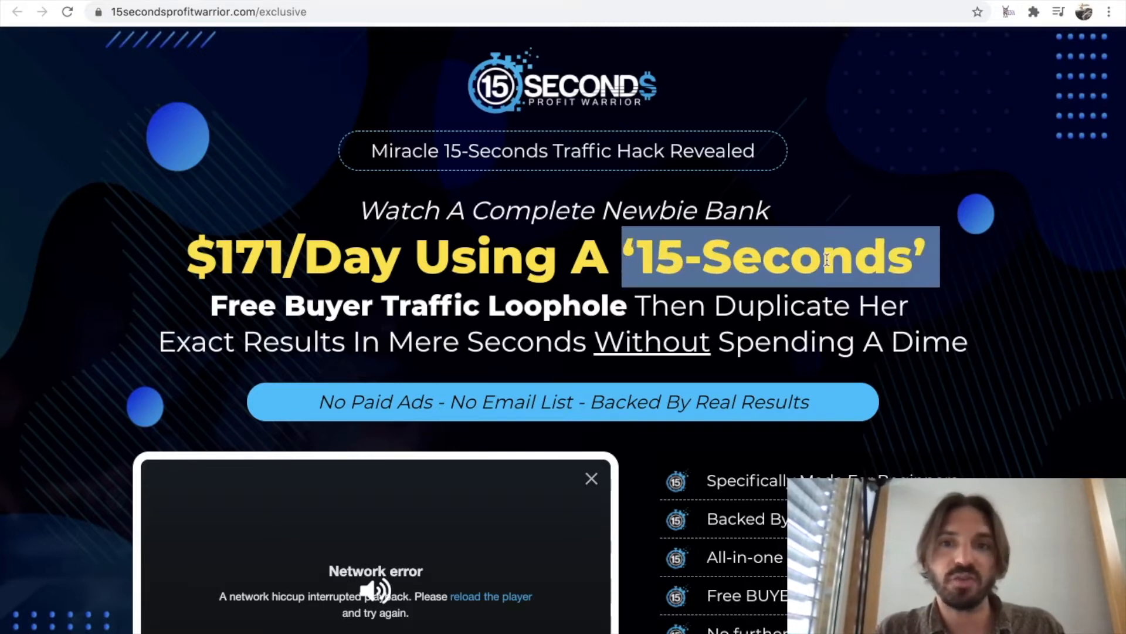
left_click(943, 274)
Open the ColorPick Eyedropper result from the Google search and check the extension among Chrome's installed extensions.
left_click(920, 0)
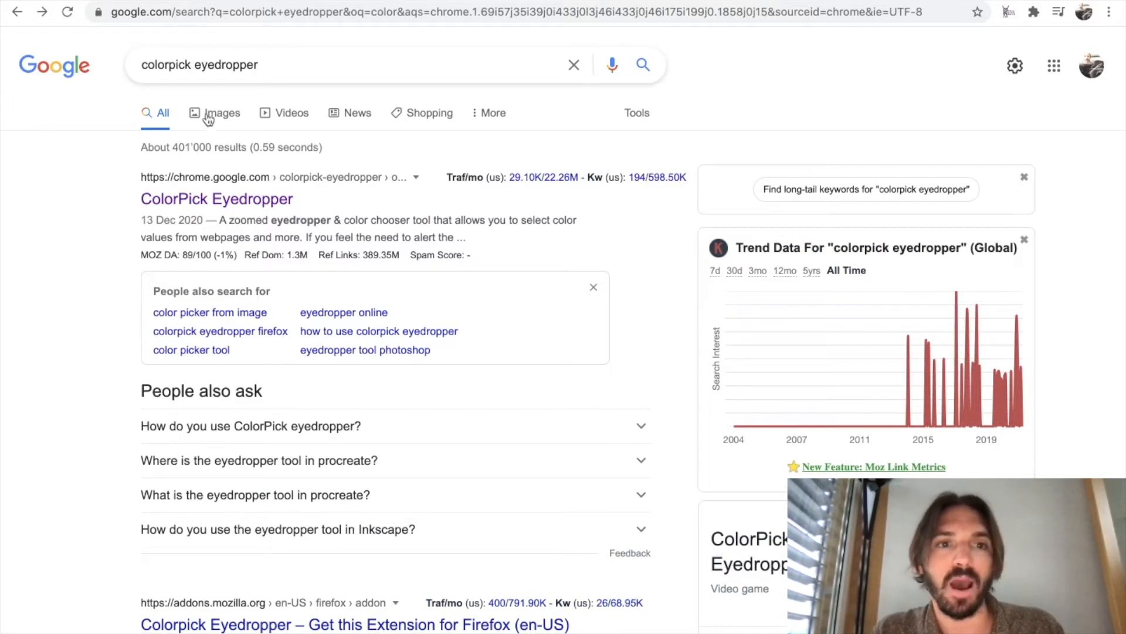
left_click_drag(261, 67, 130, 77)
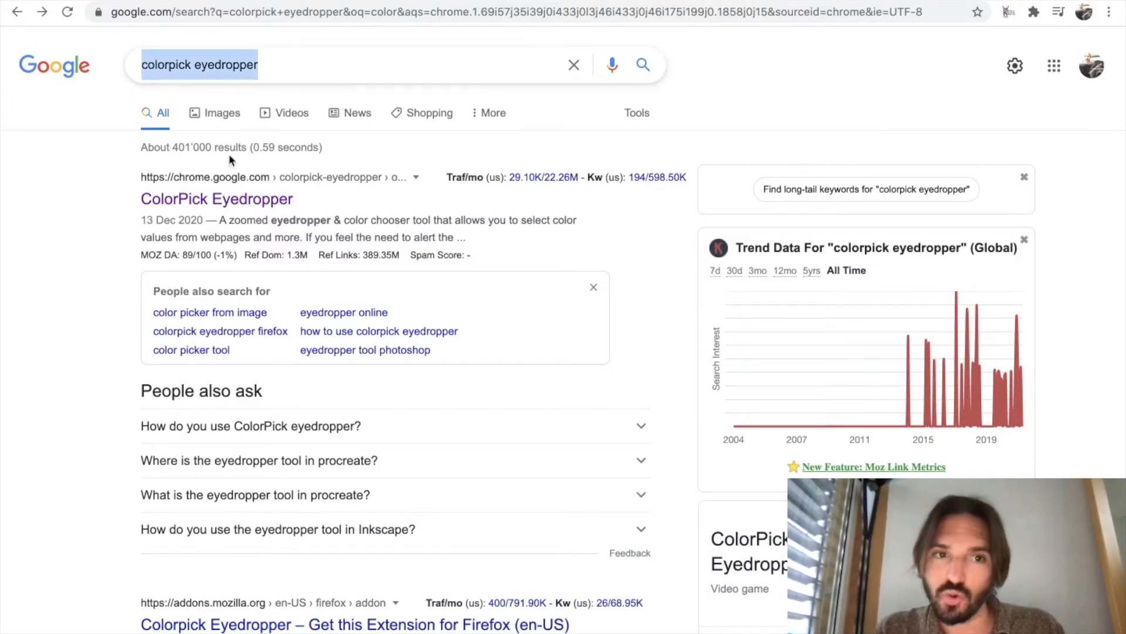
left_click(234, 201)
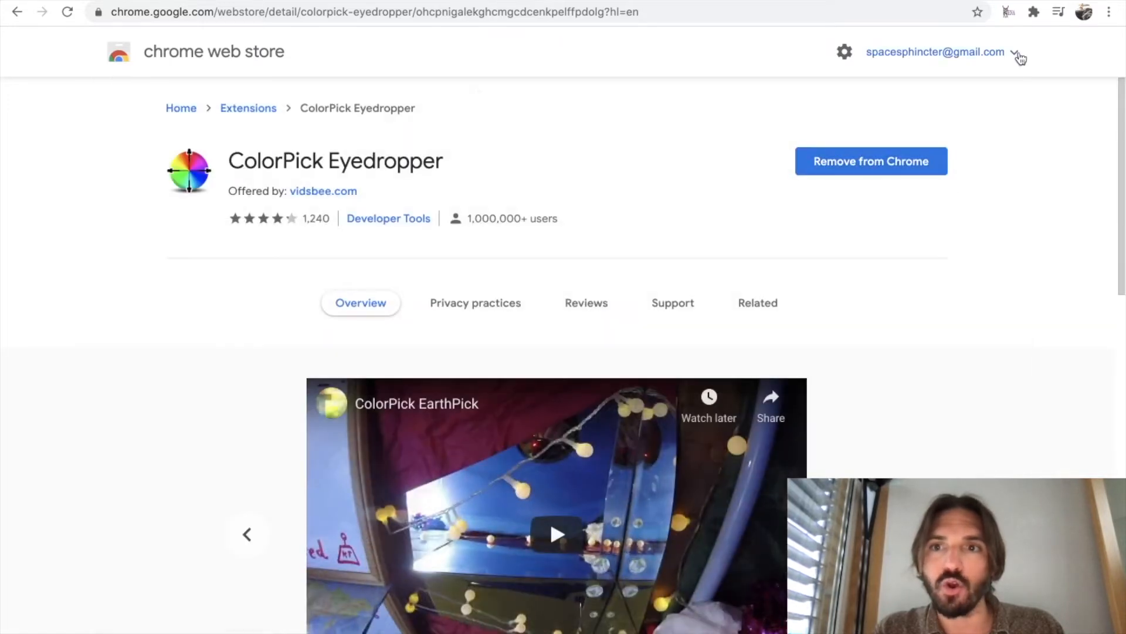
left_click(1033, 12)
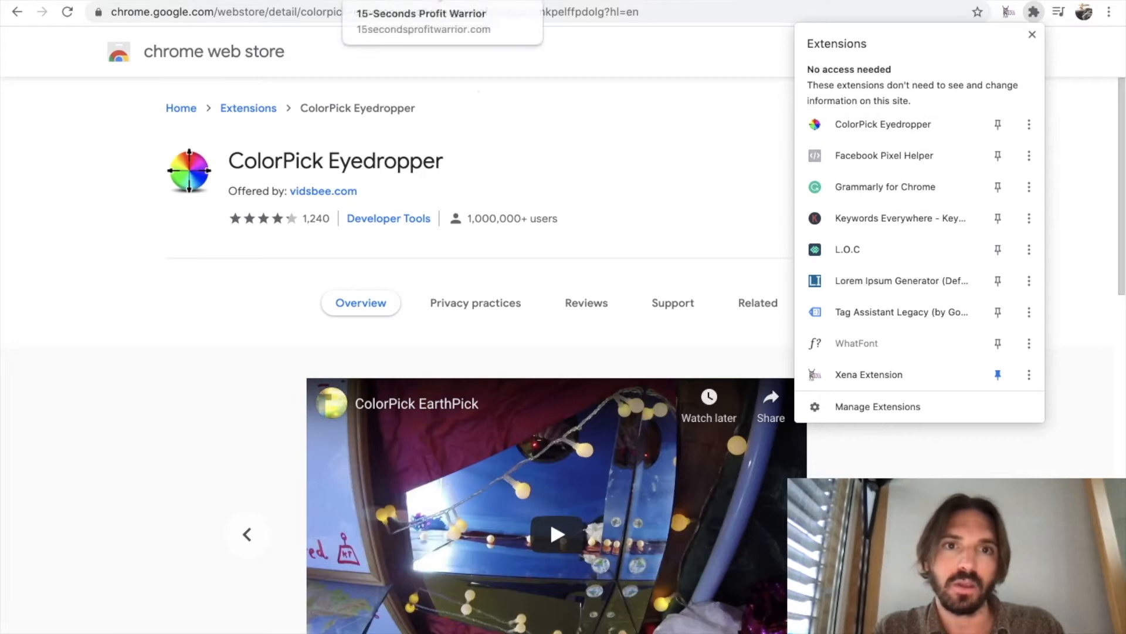
Sample the yellow of the original sales page's '15-Seconds' headline with ColorPick Eyedropper and select the Yellow code in the Google Docs color list.
left_click(474, 1)
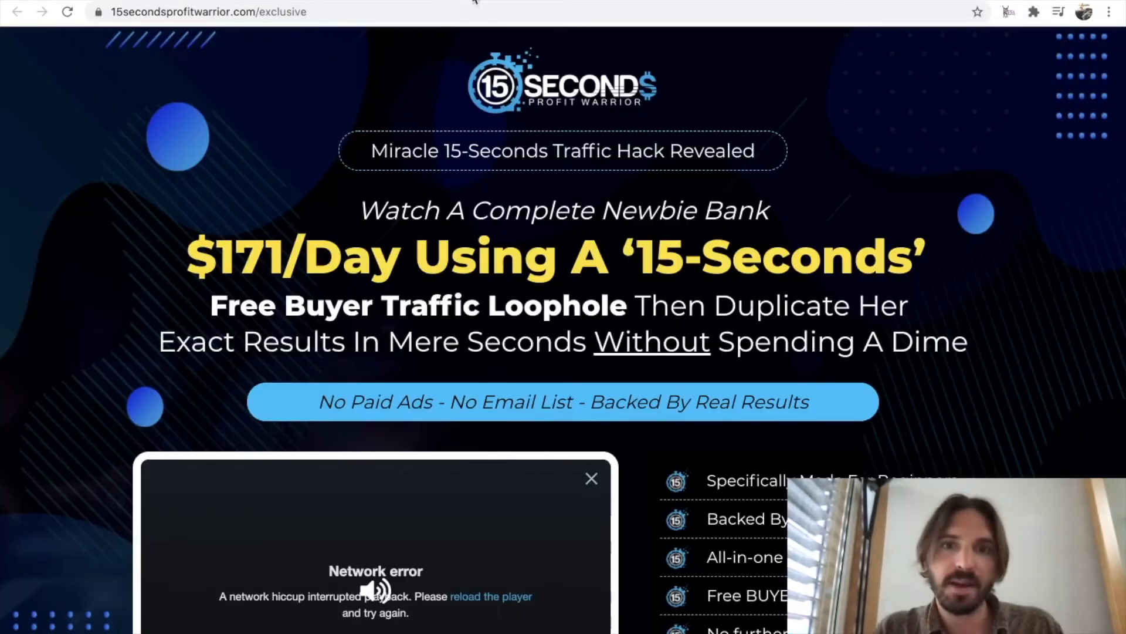
left_click(1034, 12)
left_click(925, 124)
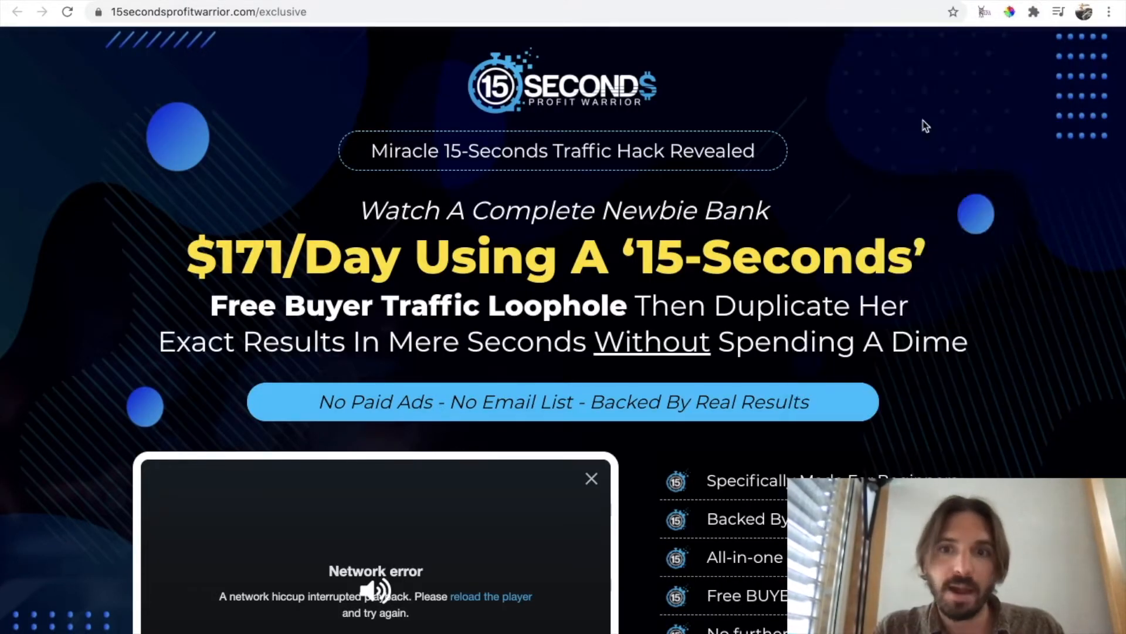
left_click(710, 252)
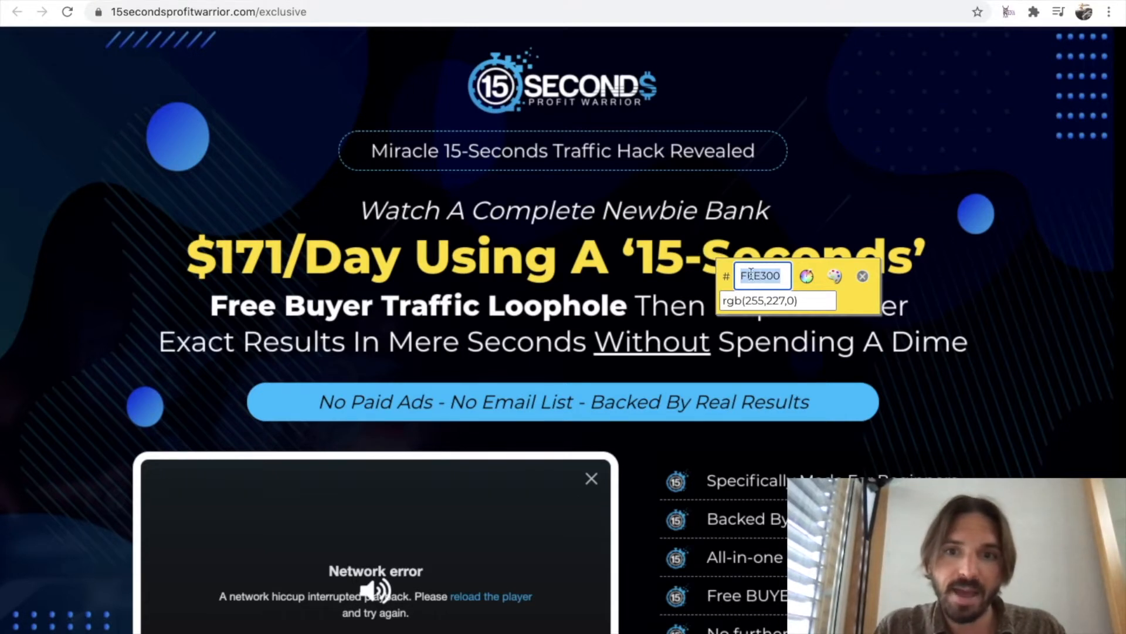
left_click(863, 276)
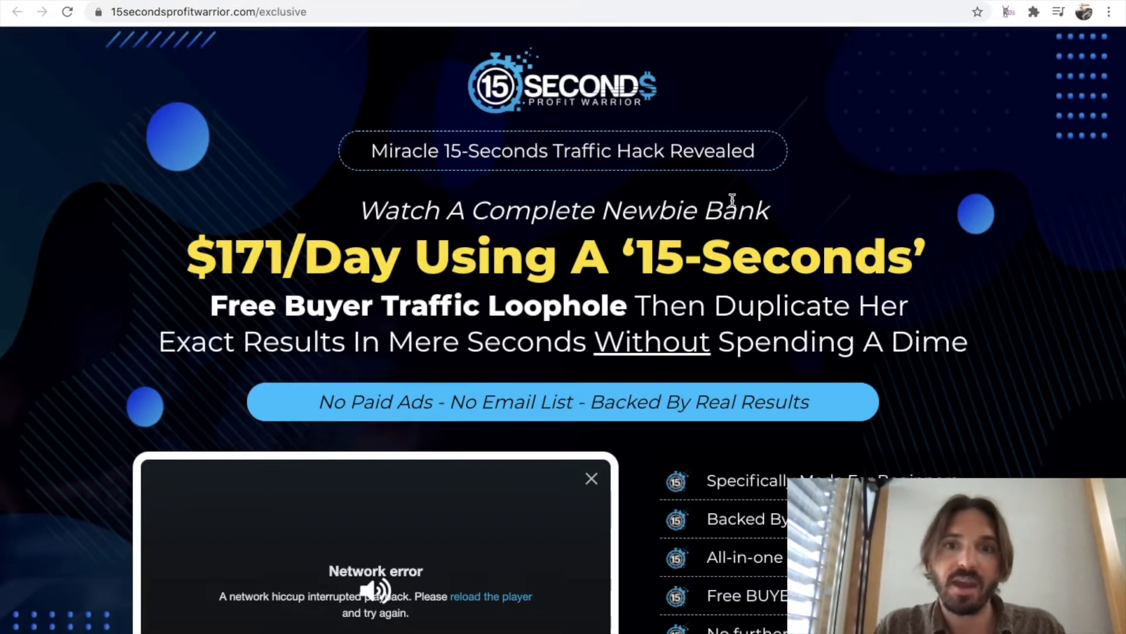
left_click(750, 1)
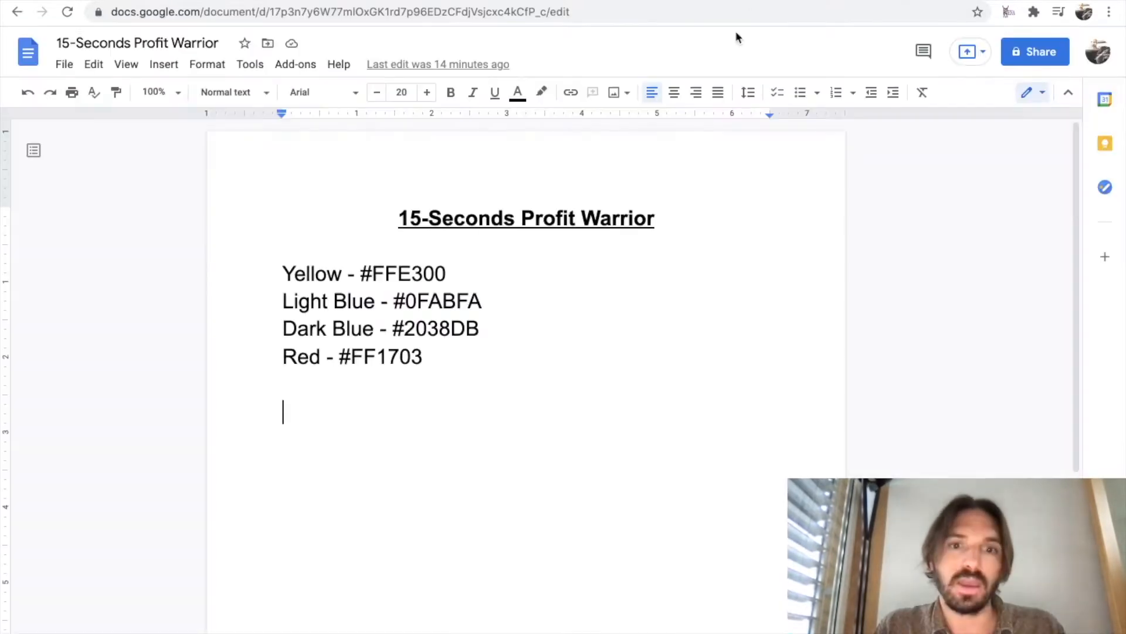
left_click_drag(453, 273, 360, 274)
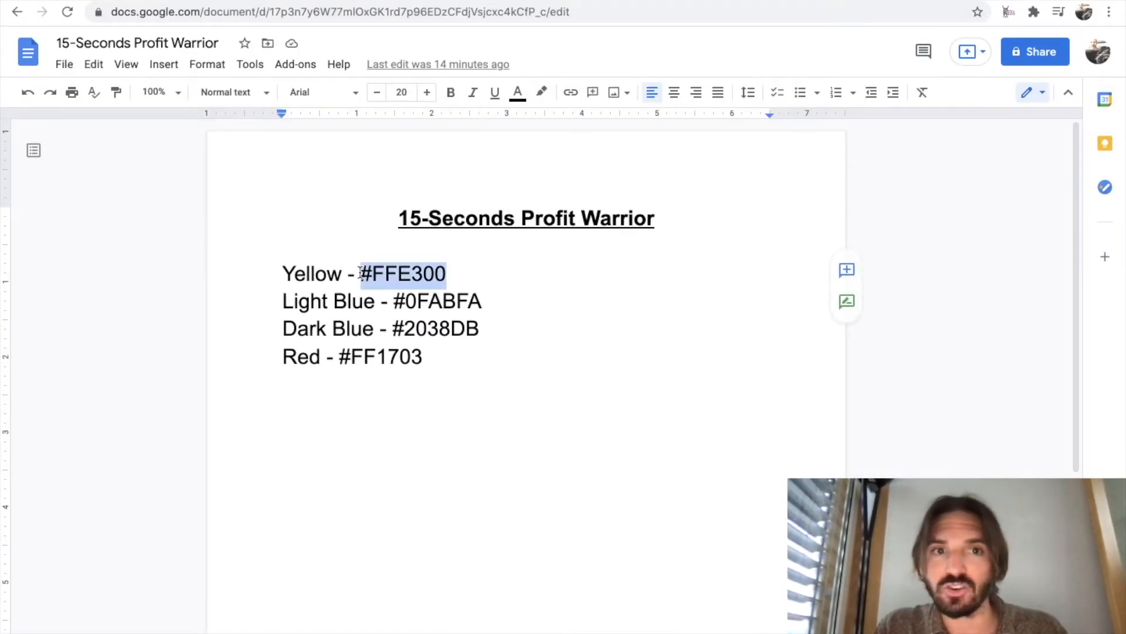
Sample the red of the FREE GIFT banner with ColorPick Eyedropper and add an empty line below the color list in Google Docs.
left_click(461, 3)
scroll(886, 337, "down", 8)
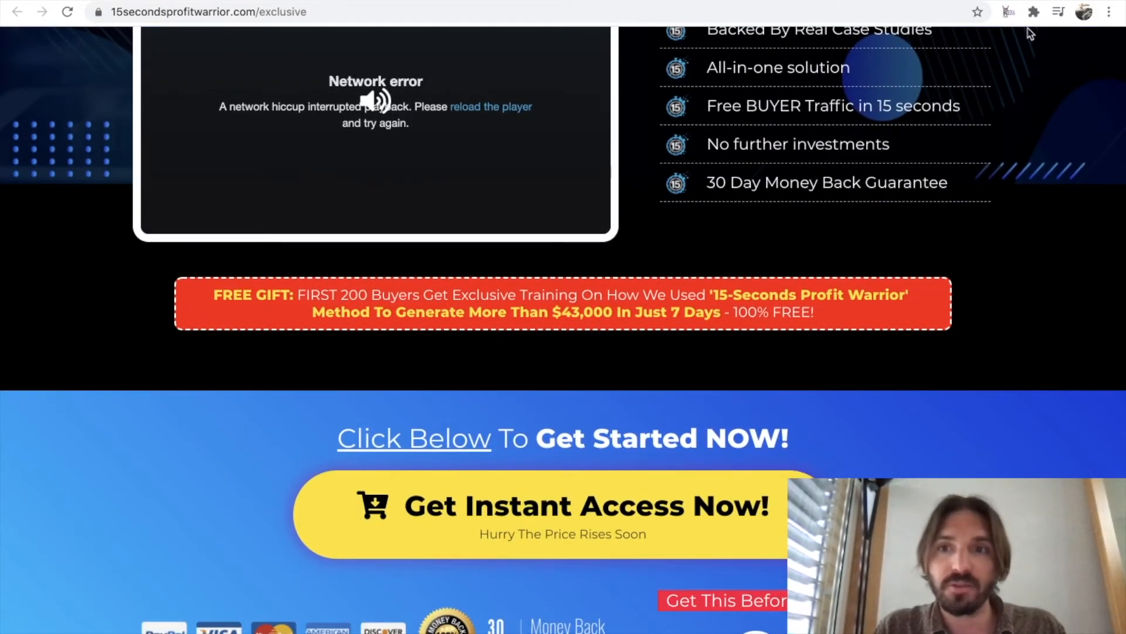
left_click(1034, 12)
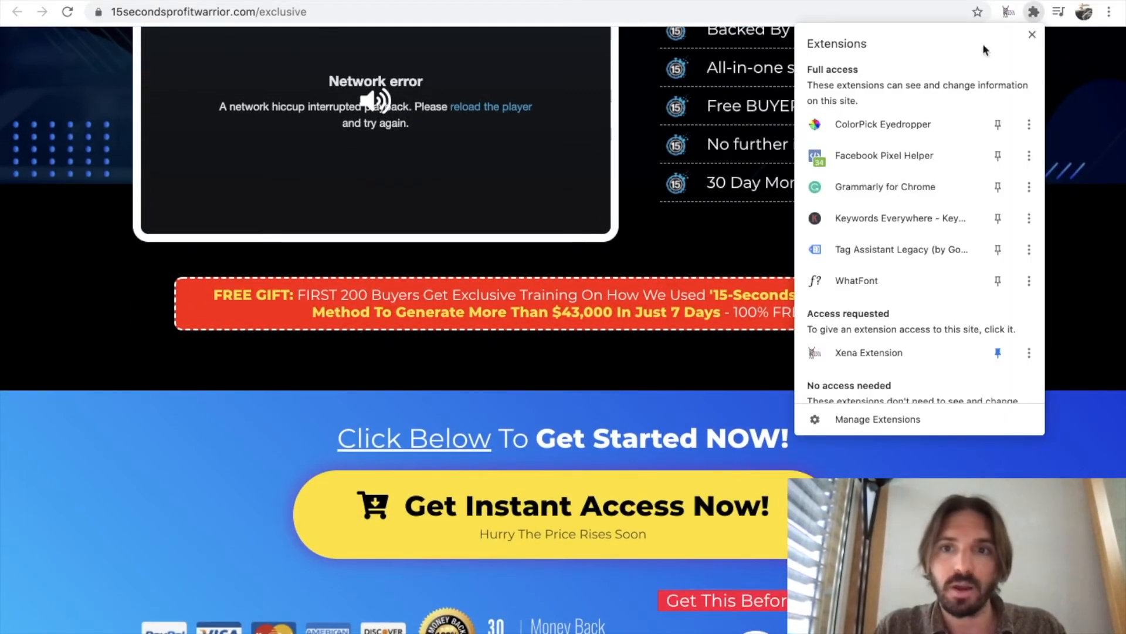
left_click(896, 122)
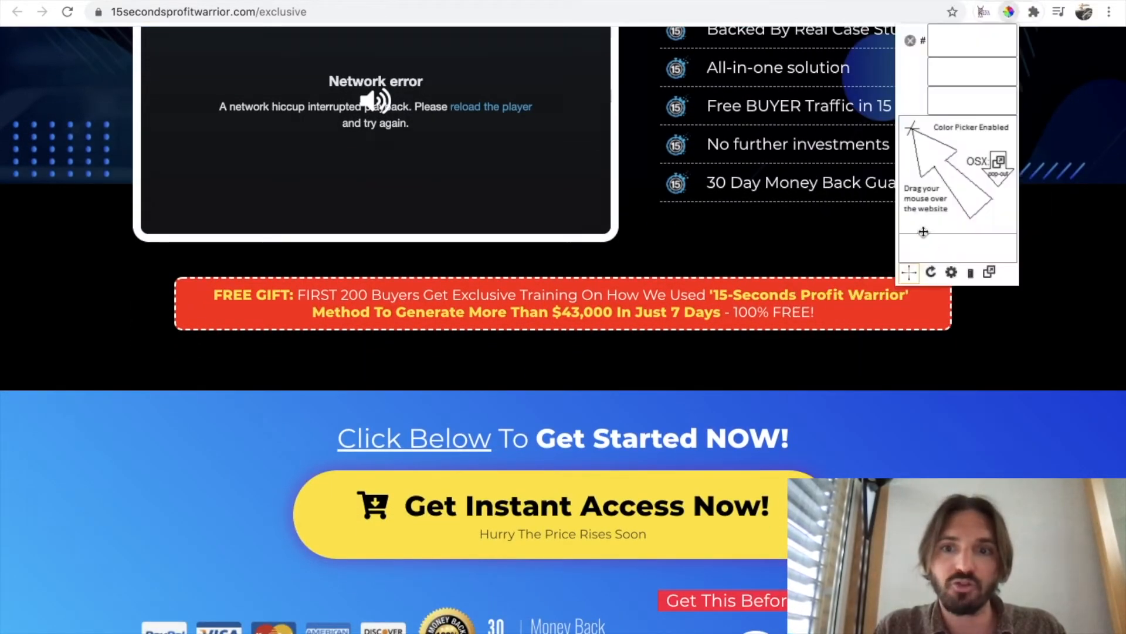
left_click(920, 313)
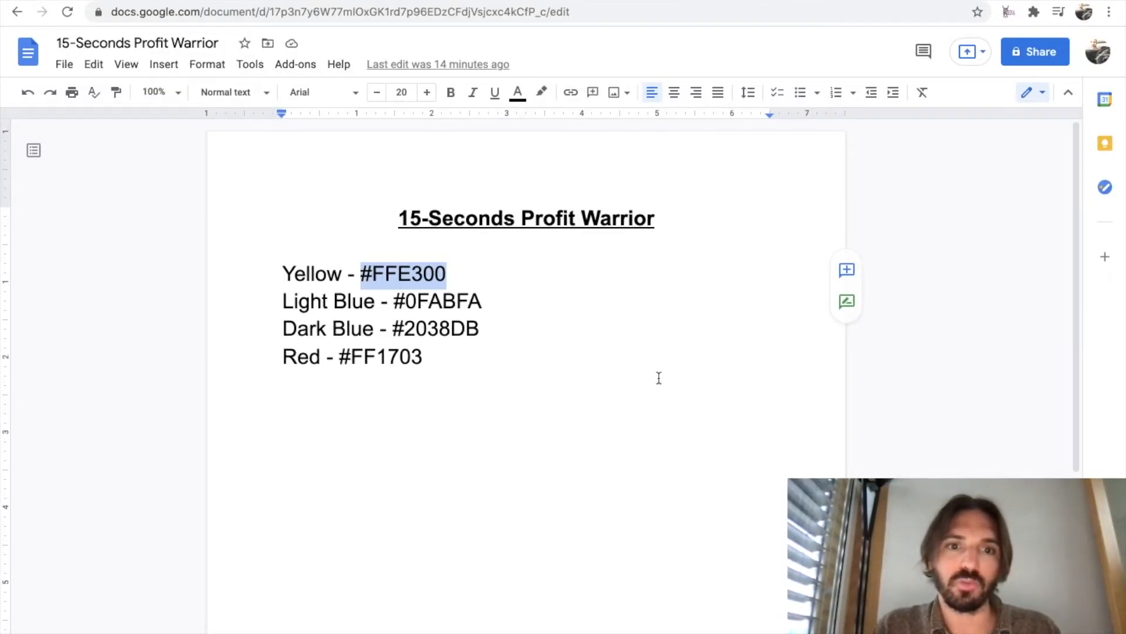
left_click(659, 378)
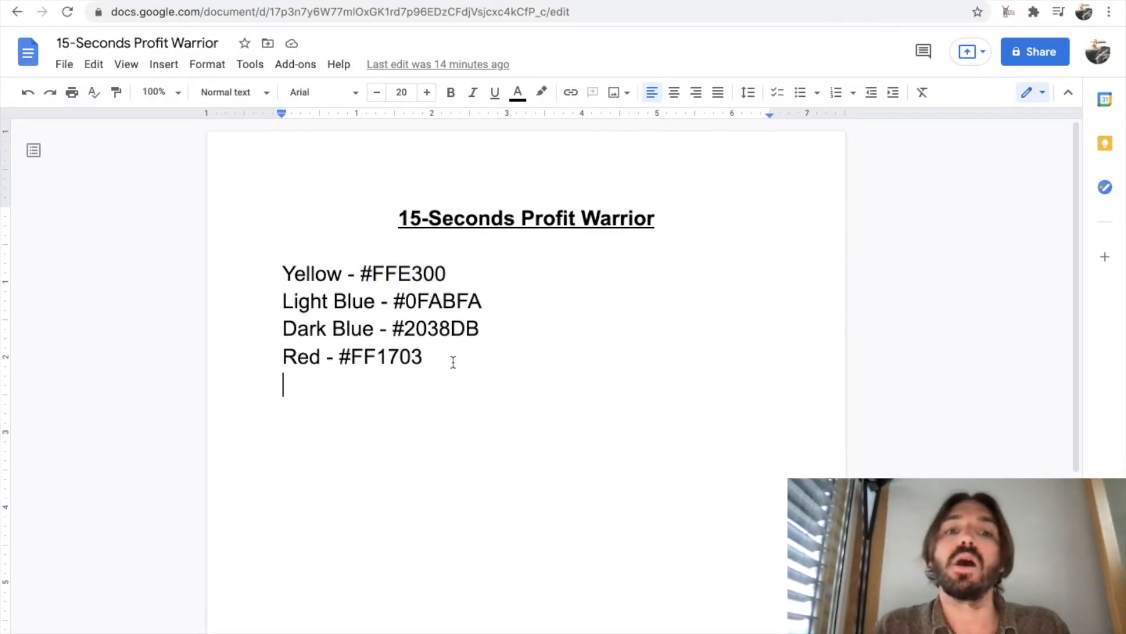
key("Return")
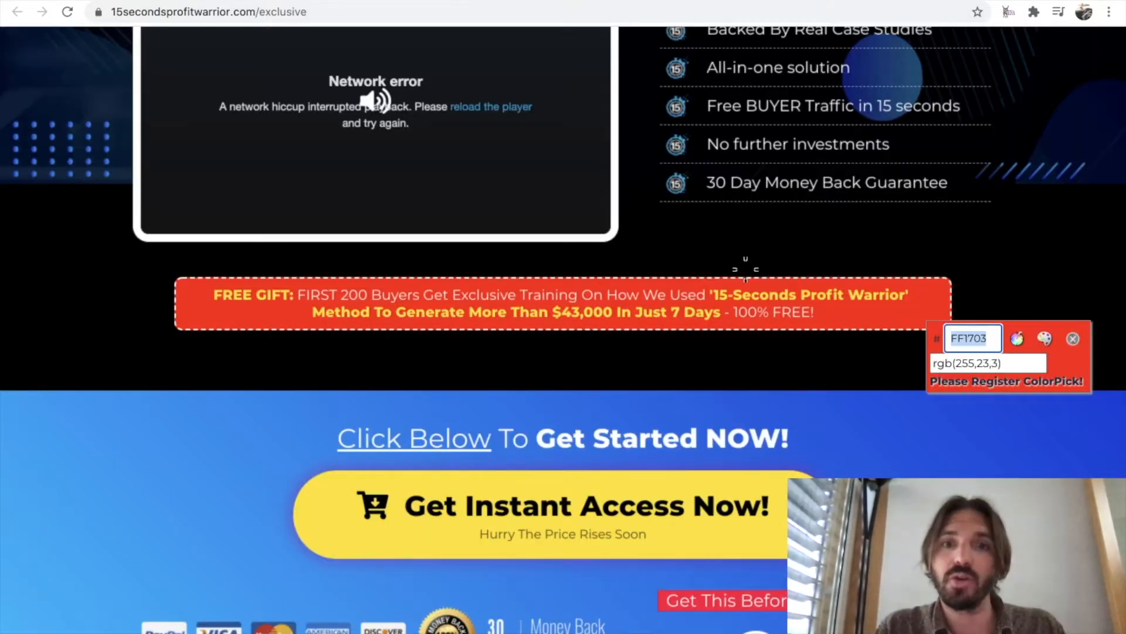
Sample the dark background of the original sales page's header section and close ColorPick Eyedropper.
scroll(1088, 331, "up", 10)
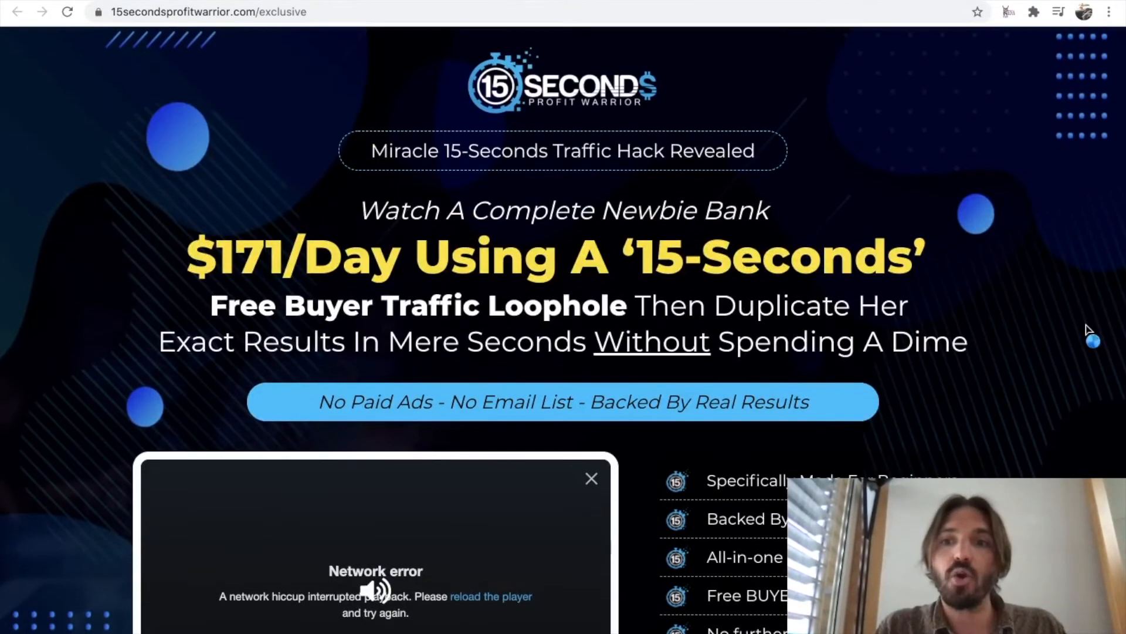
left_click(1069, 299)
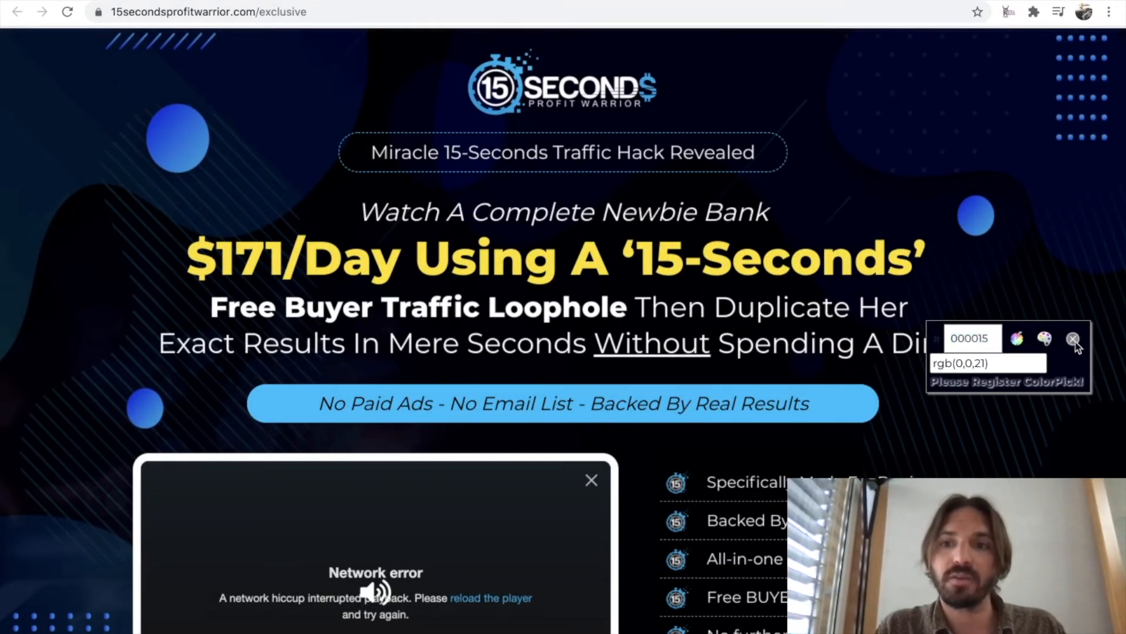
left_click(1073, 339)
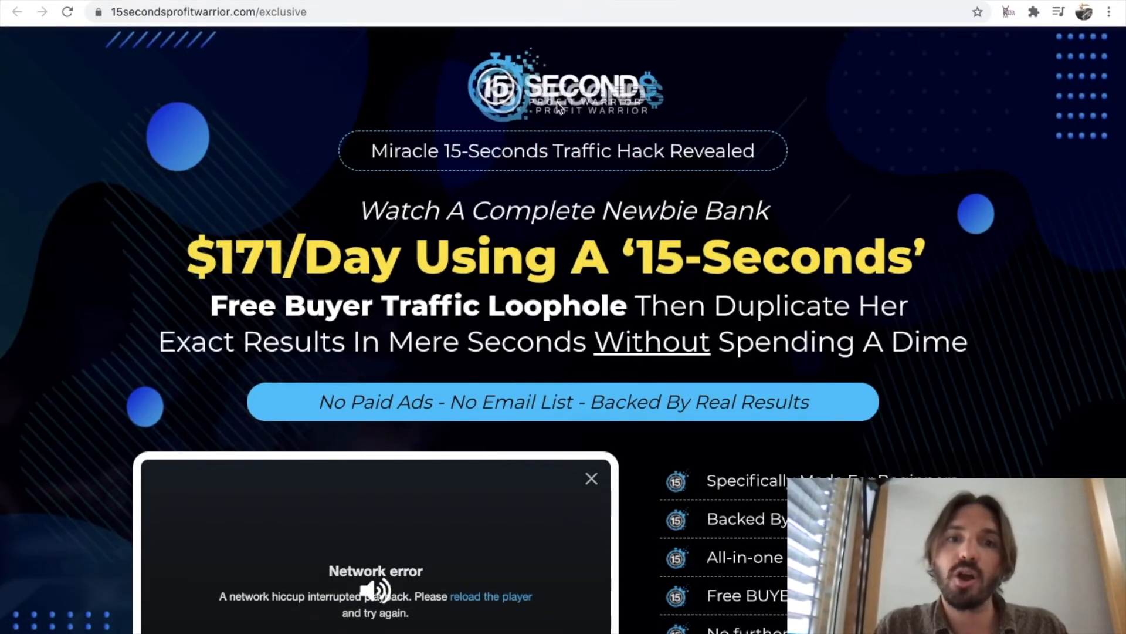
Look up the option for saving the 15 Seconds Profit Warrior logo image, leaving the image unsaved.
scroll(441, 306, "down", 1)
scroll(440, 307, "up", 1)
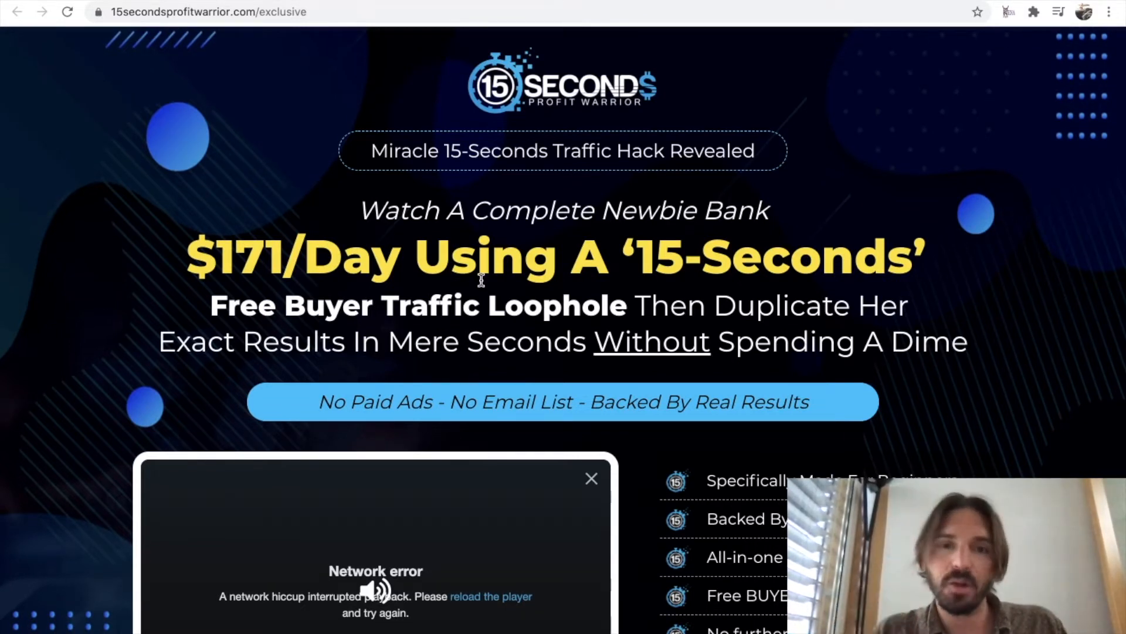
right_click(543, 97)
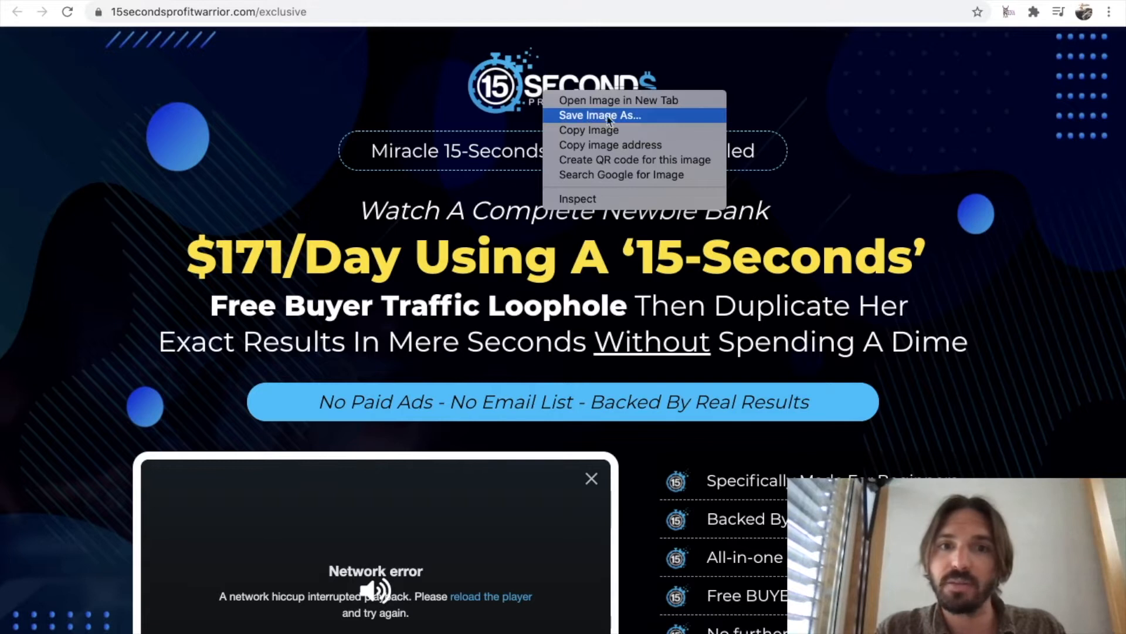
left_click(830, 216)
Check the saving options of the payment and money-back guarantee image below the Get Instant Access Now! button.
scroll(831, 217, "down", 8)
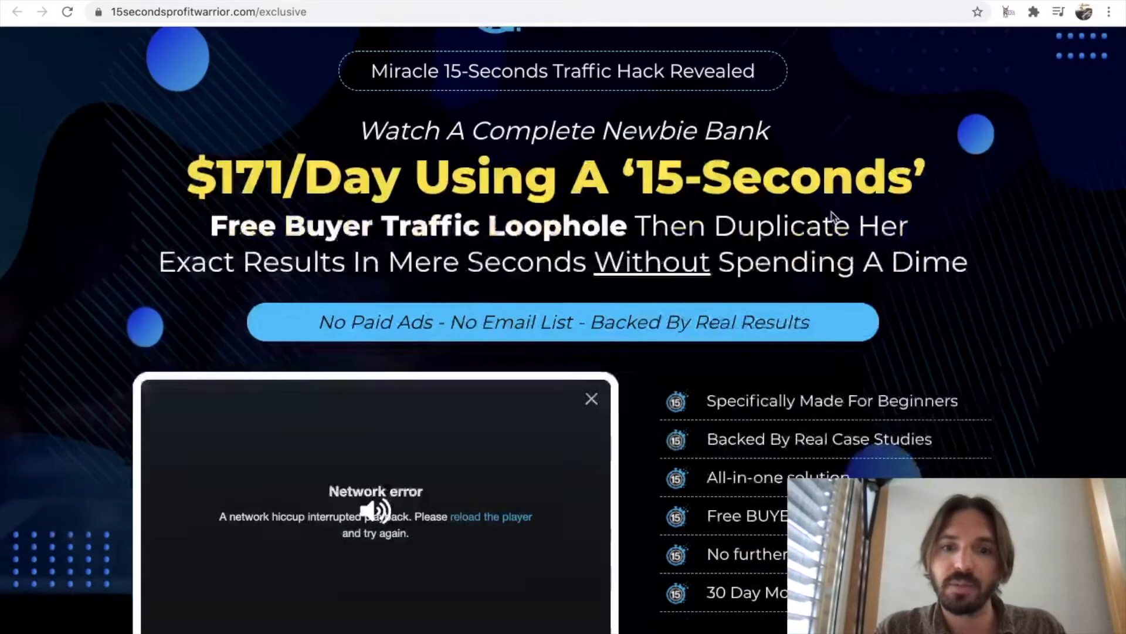
scroll(833, 217, "down", 4)
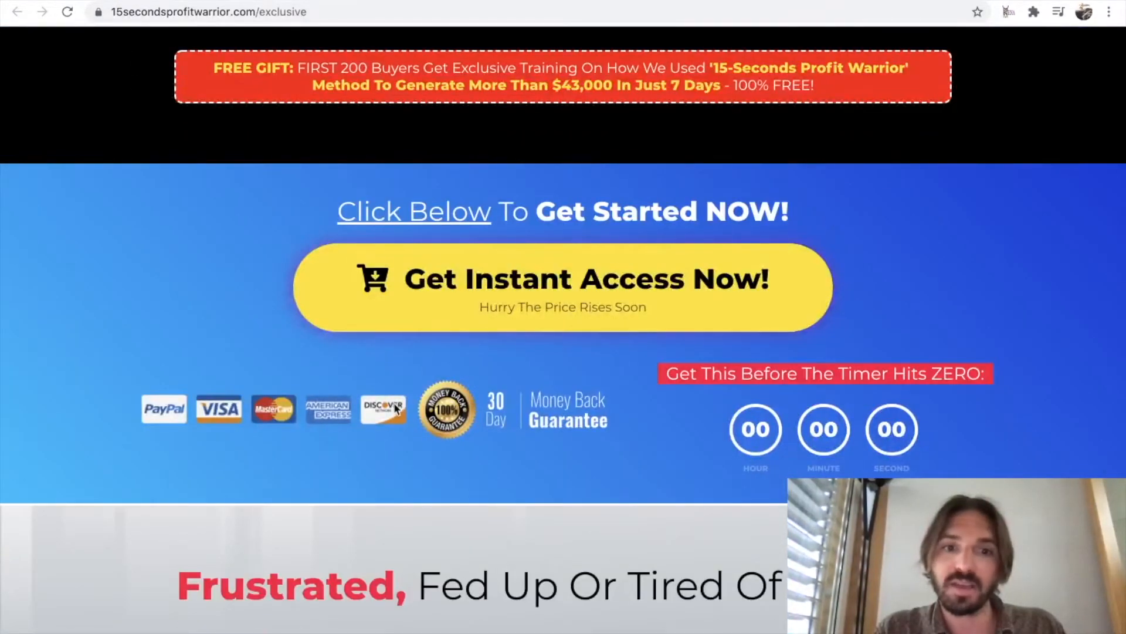
right_click(438, 412)
left_click(409, 432)
scroll(590, 425, "up", 12)
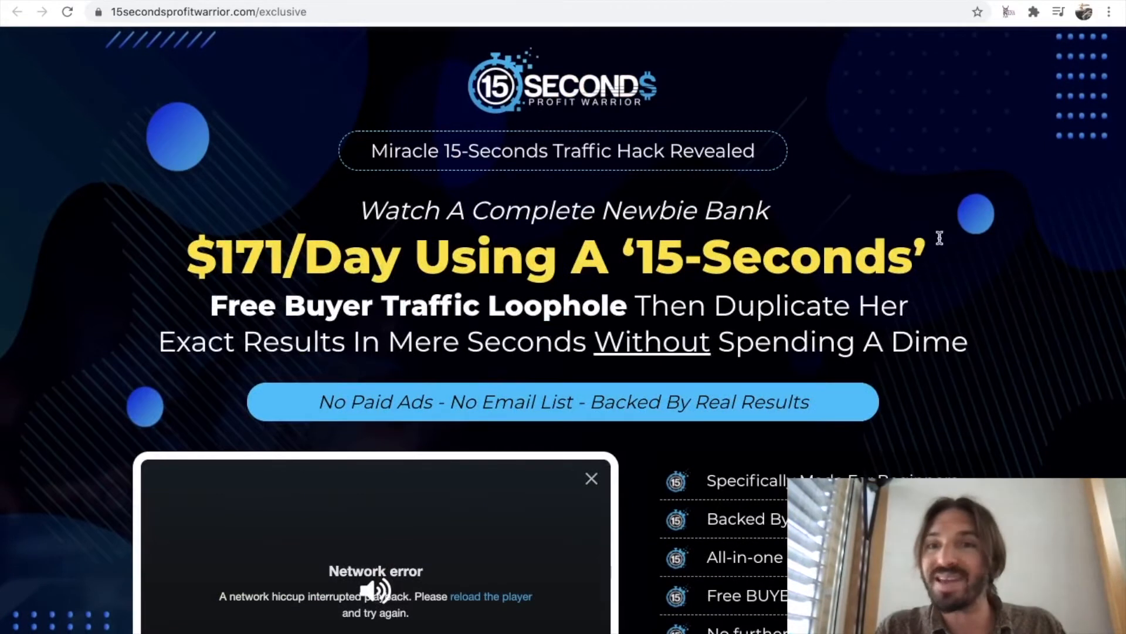
Inspect the header section's styles, open its background image in a new tab, and check the option for saving that image.
right_click(795, 87)
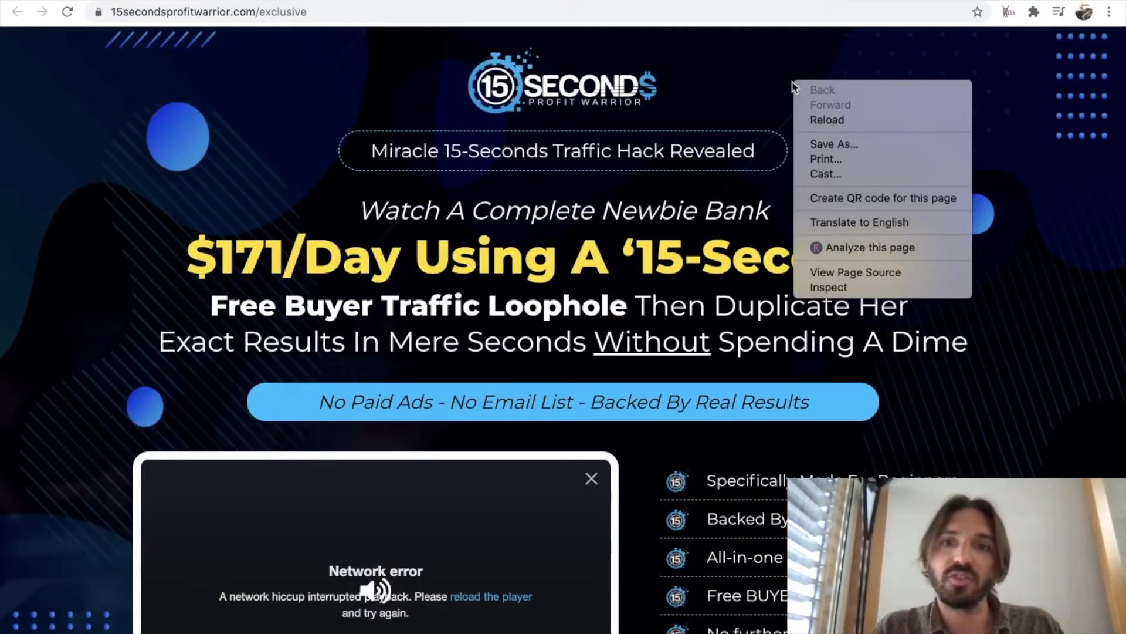
left_click(858, 287)
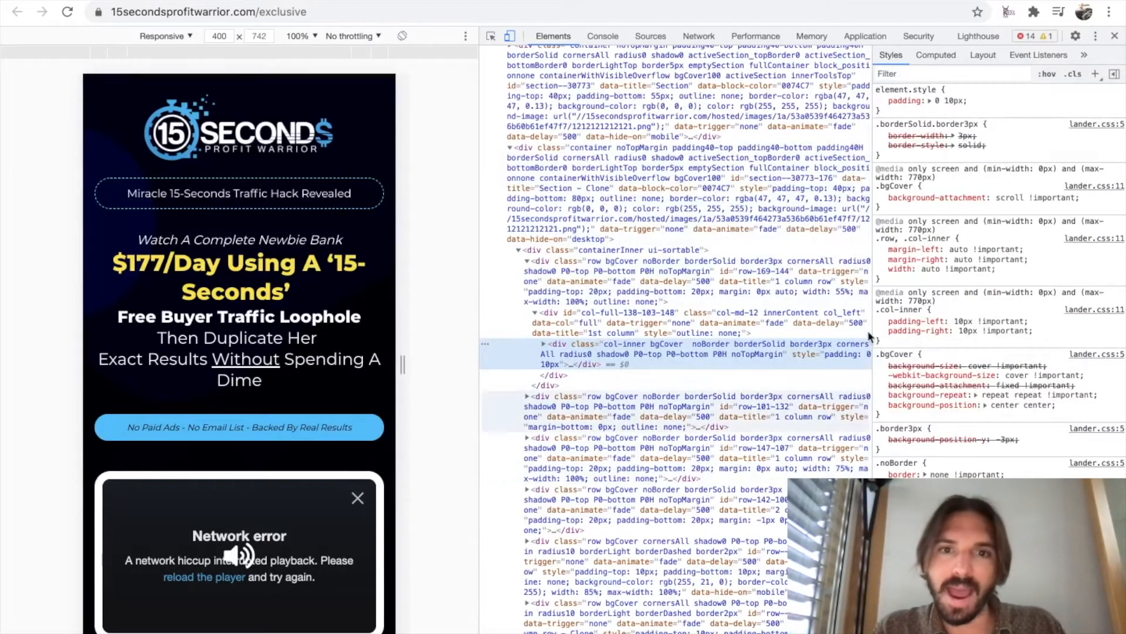
scroll(980, 416, "down", 5)
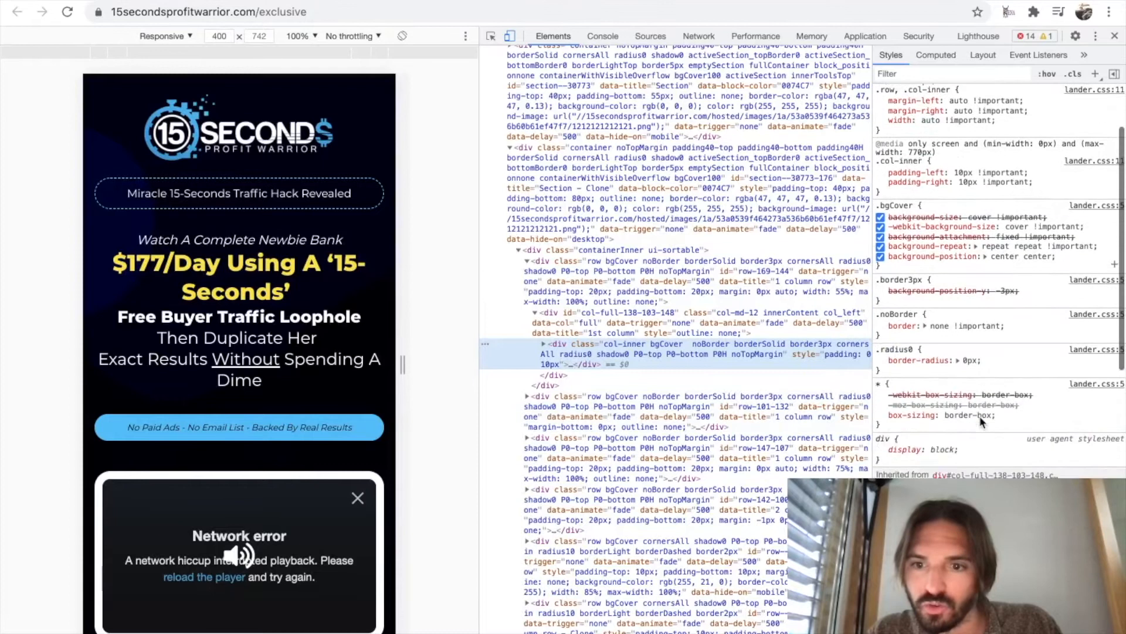
scroll(980, 416, "down", 2)
mouse_move(955, 374)
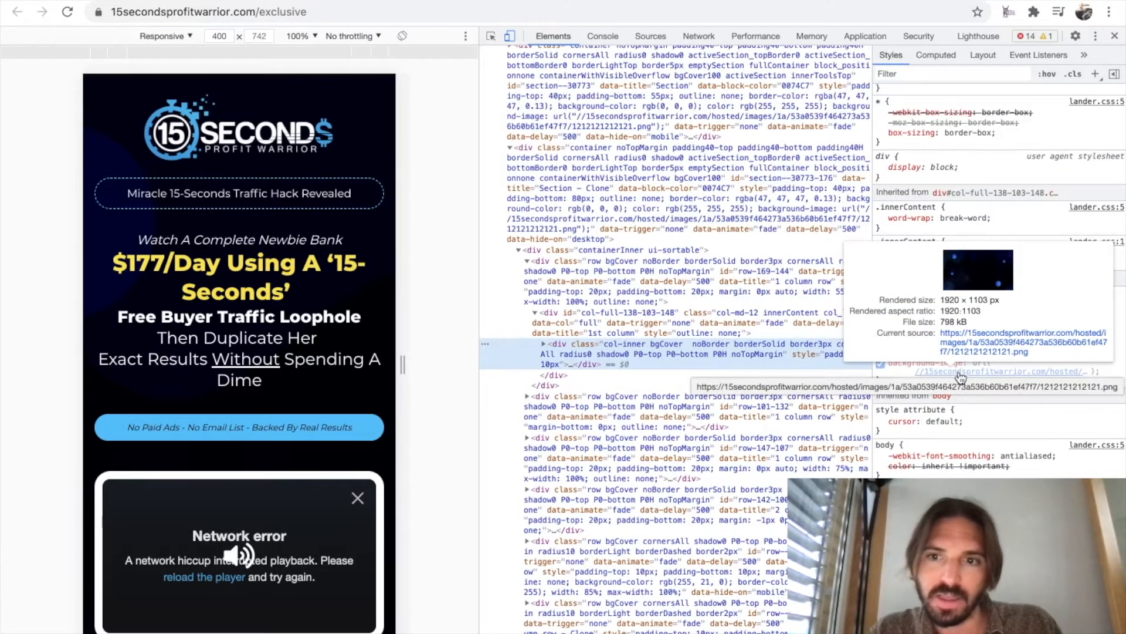
right_click(960, 376)
left_click(985, 394)
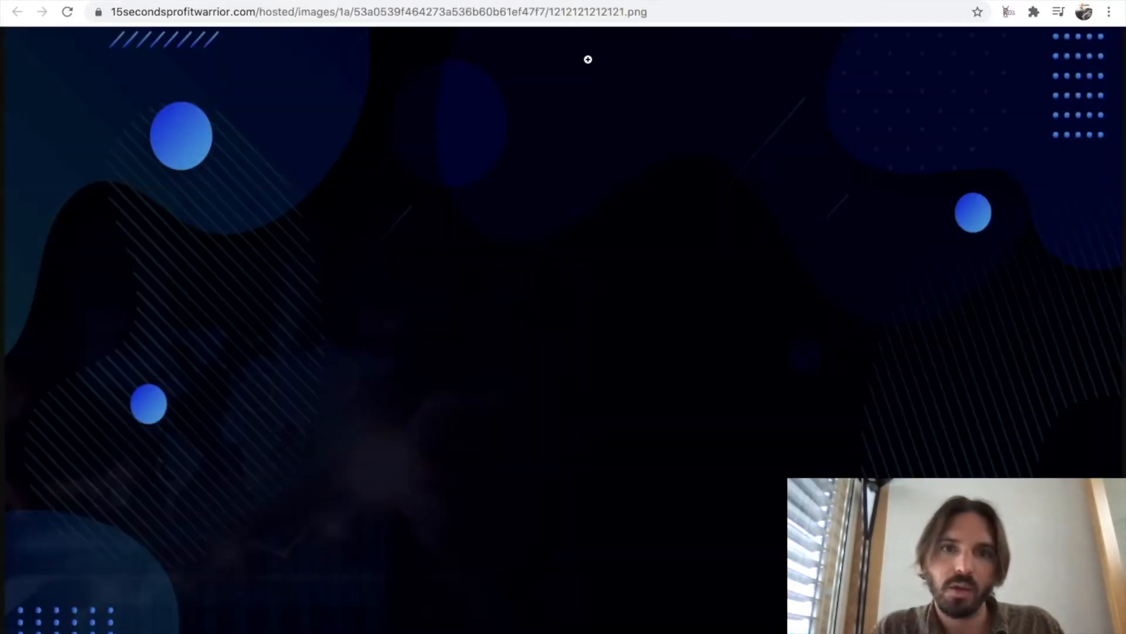
right_click(573, 187)
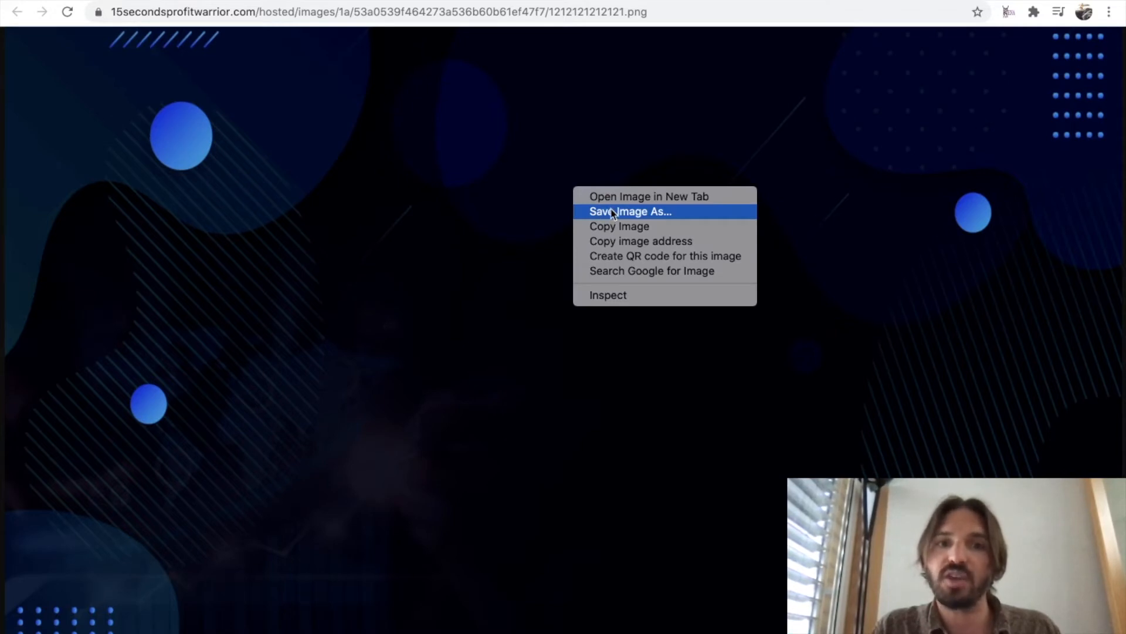
left_click(893, 242)
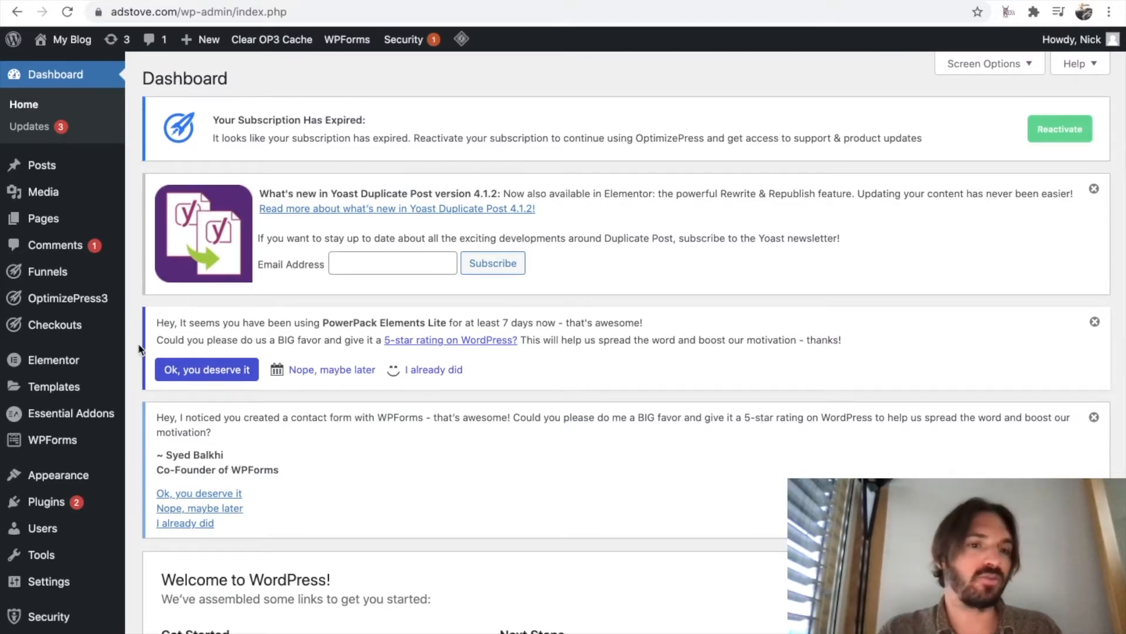
Search the WordPress directory of plugins available to add for "elementor".
scroll(139, 349, "down", 3)
mouse_move(52, 484)
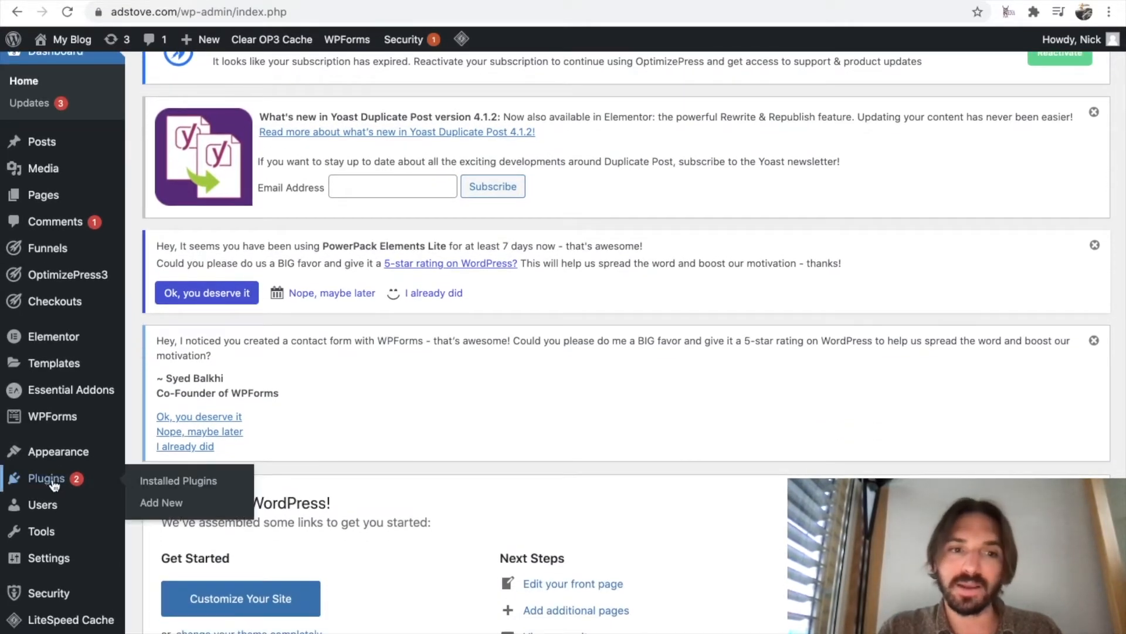
left_click(157, 502)
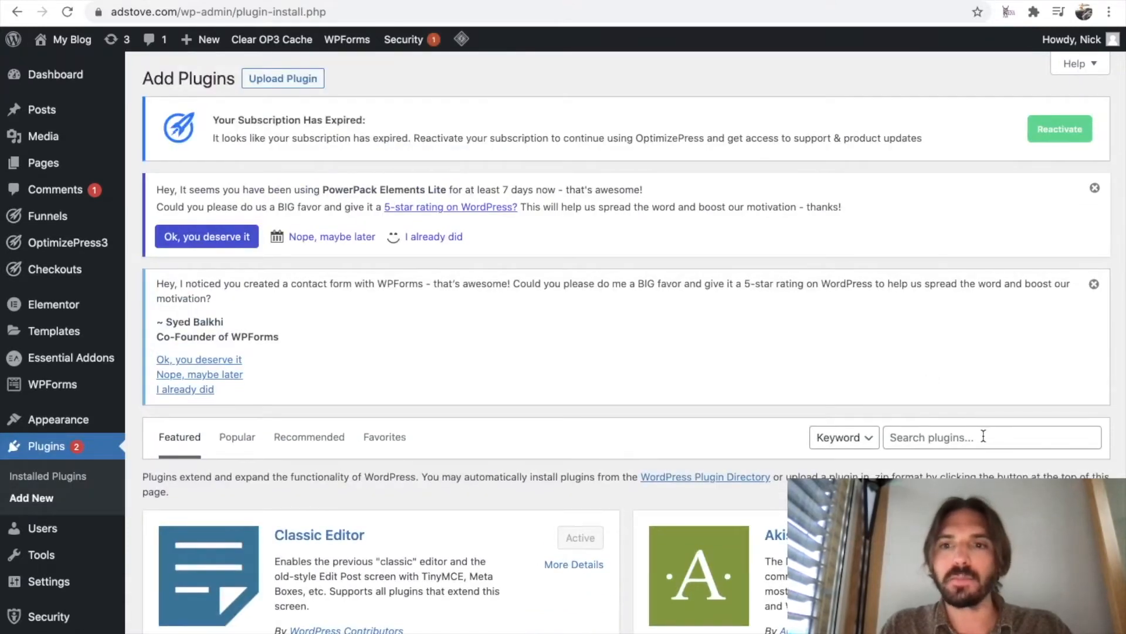
left_click(984, 437)
type("el")
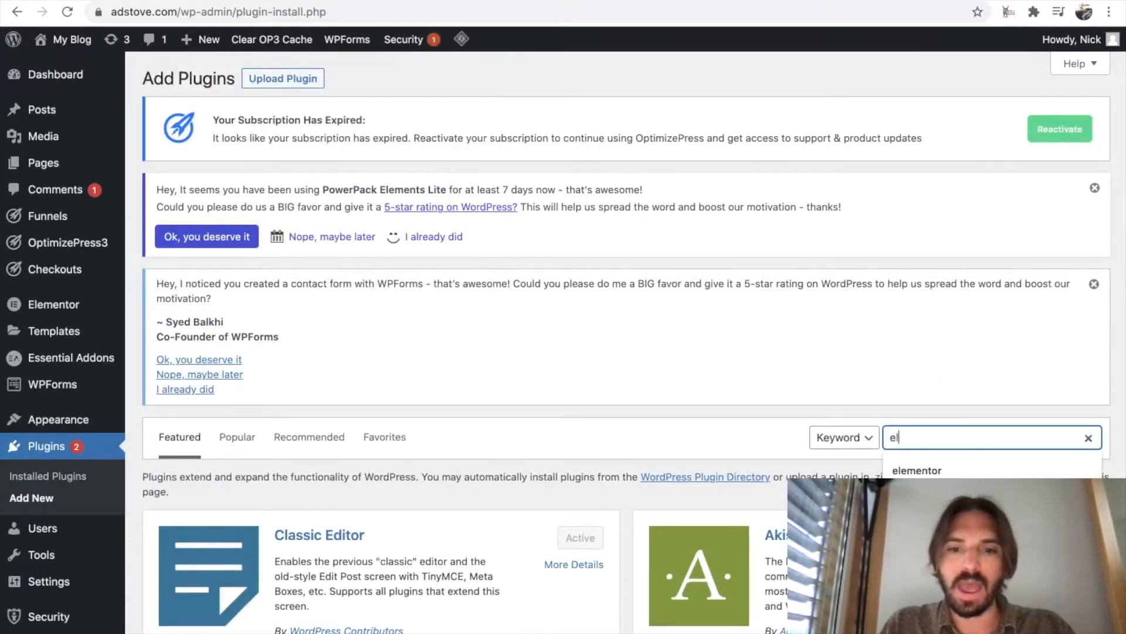
type("emento")
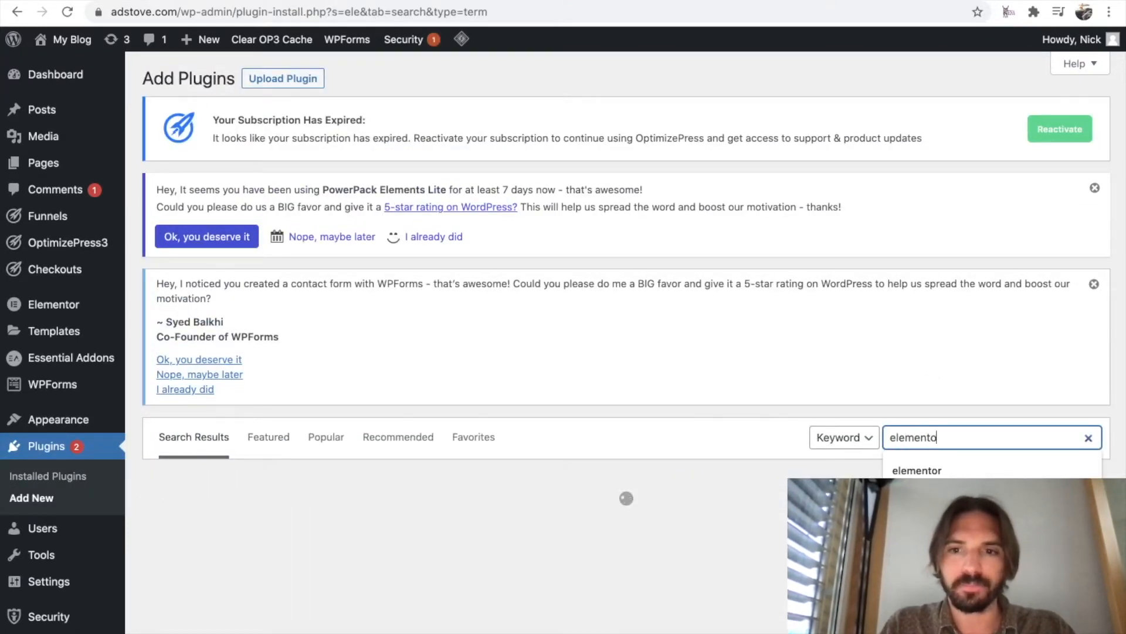
type("r")
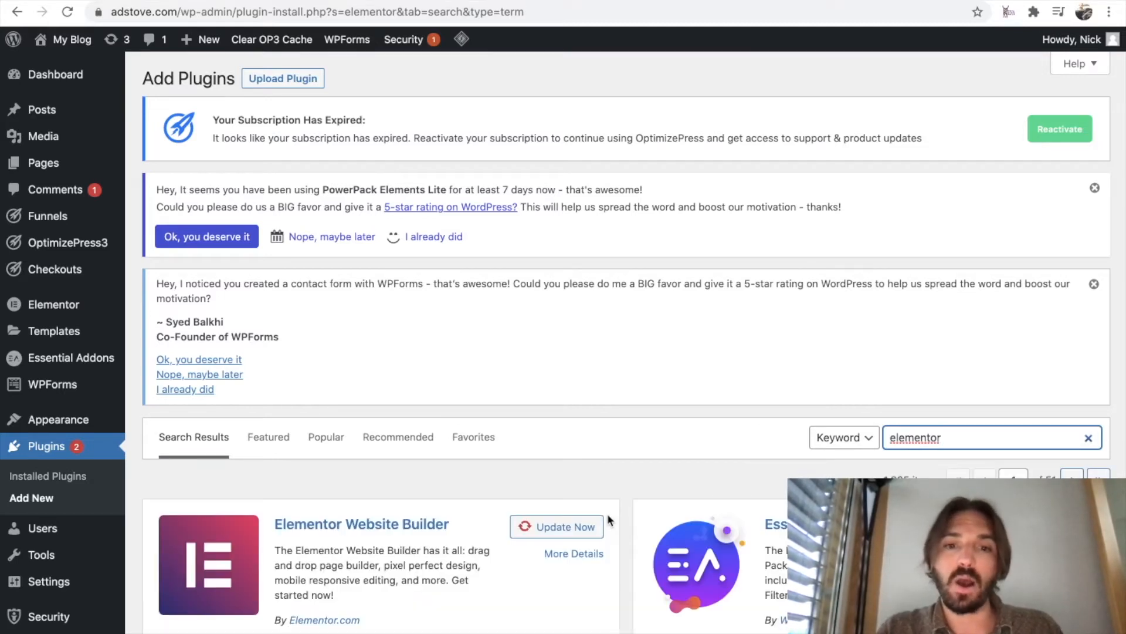
scroll(569, 450, "down", 2)
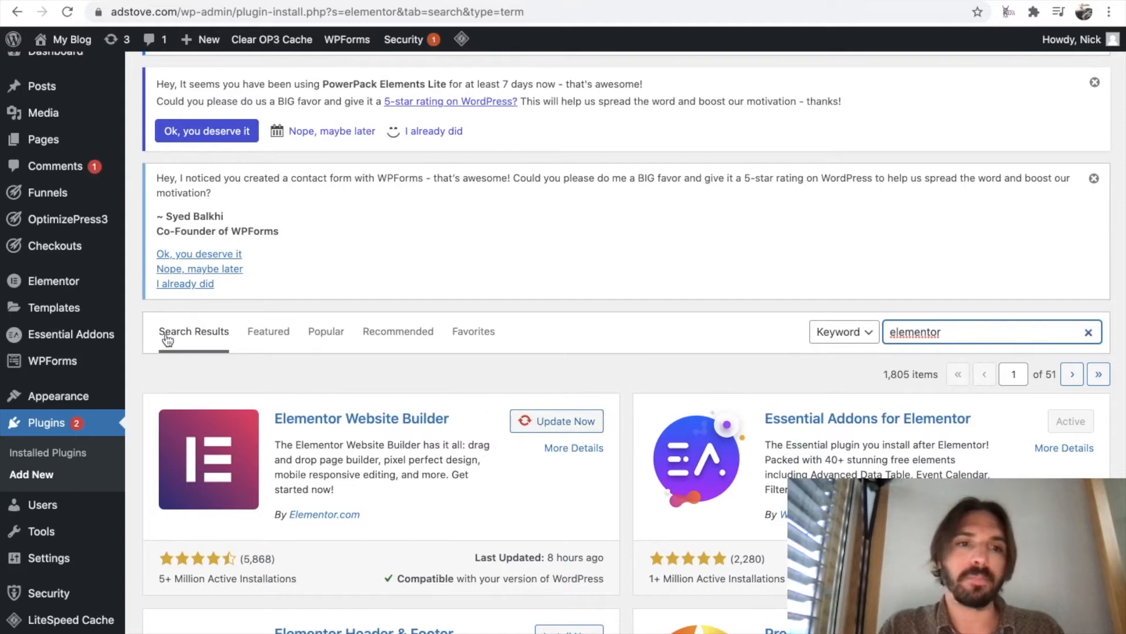
Add a new page titled "15-Seconds Sales" and open it for editing with Elementor.
scroll(125, 367, "up", 2)
mouse_move(51, 168)
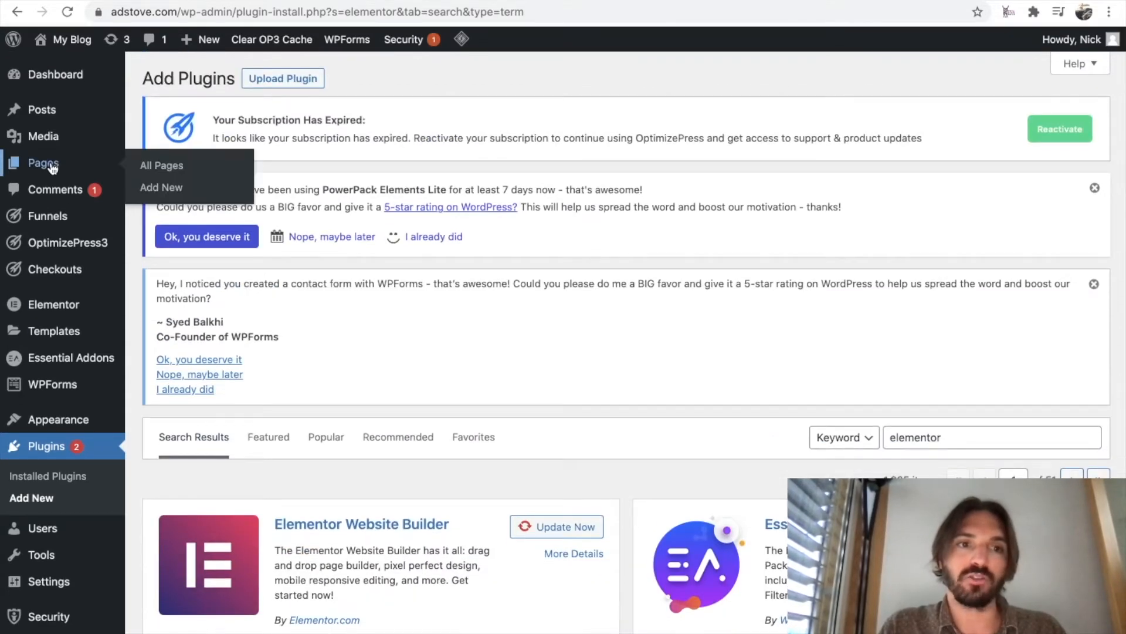
left_click(52, 169)
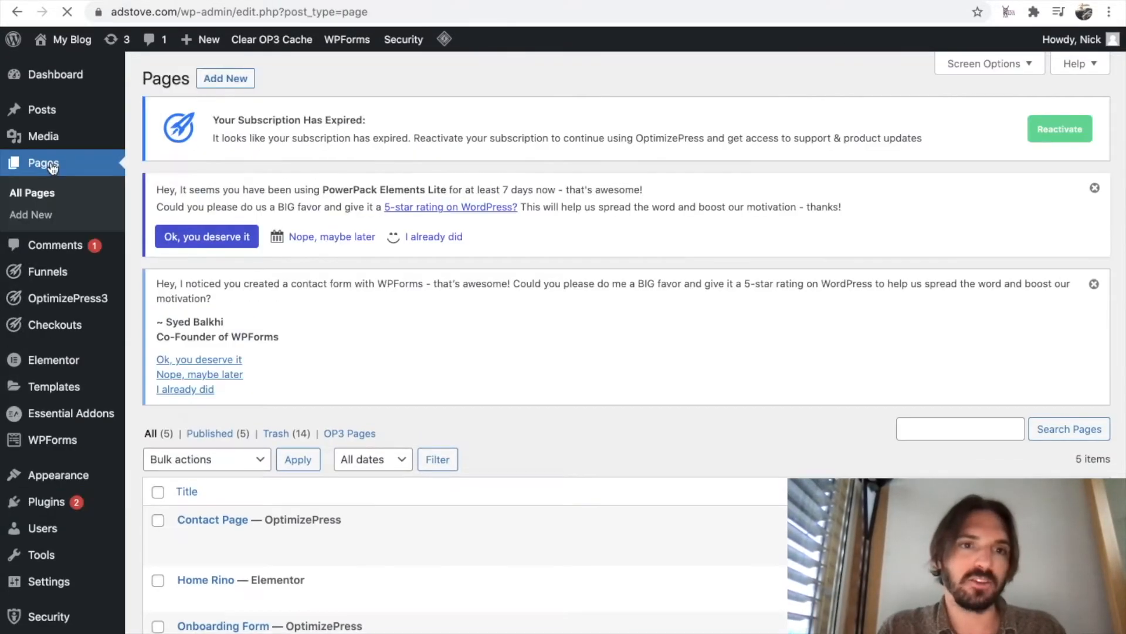
left_click(235, 88)
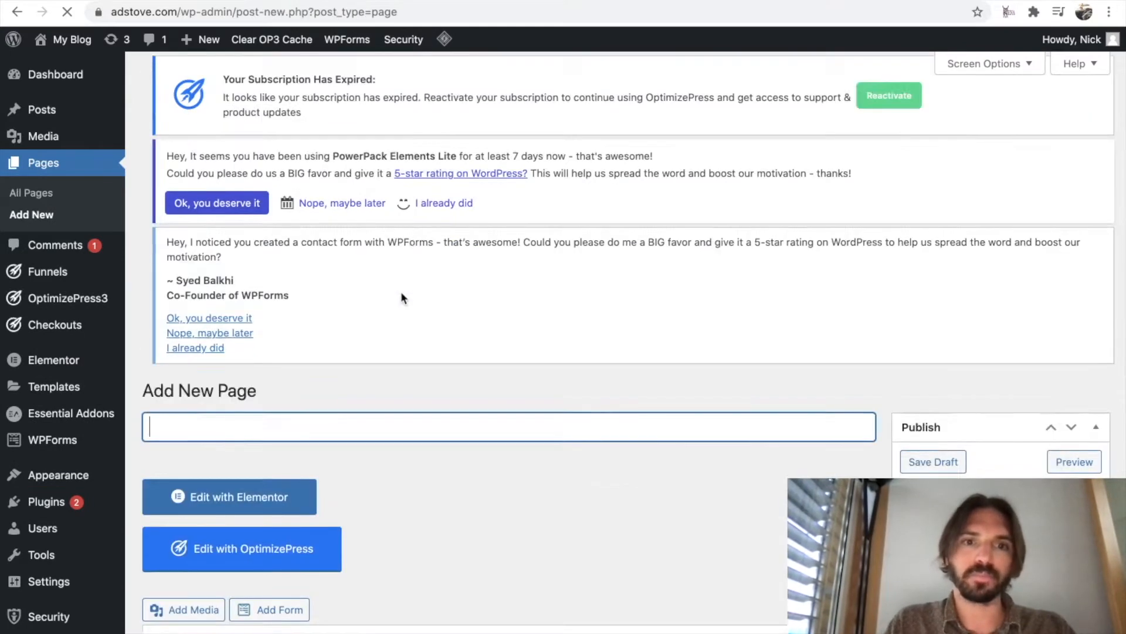
type("15-Seconds")
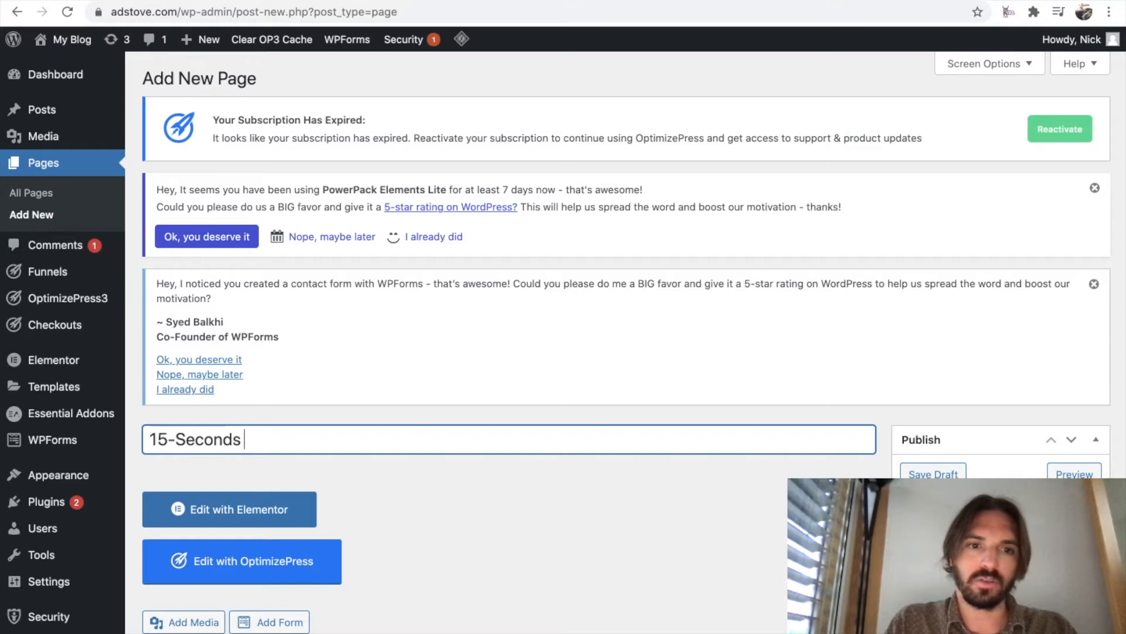
type(" Sales")
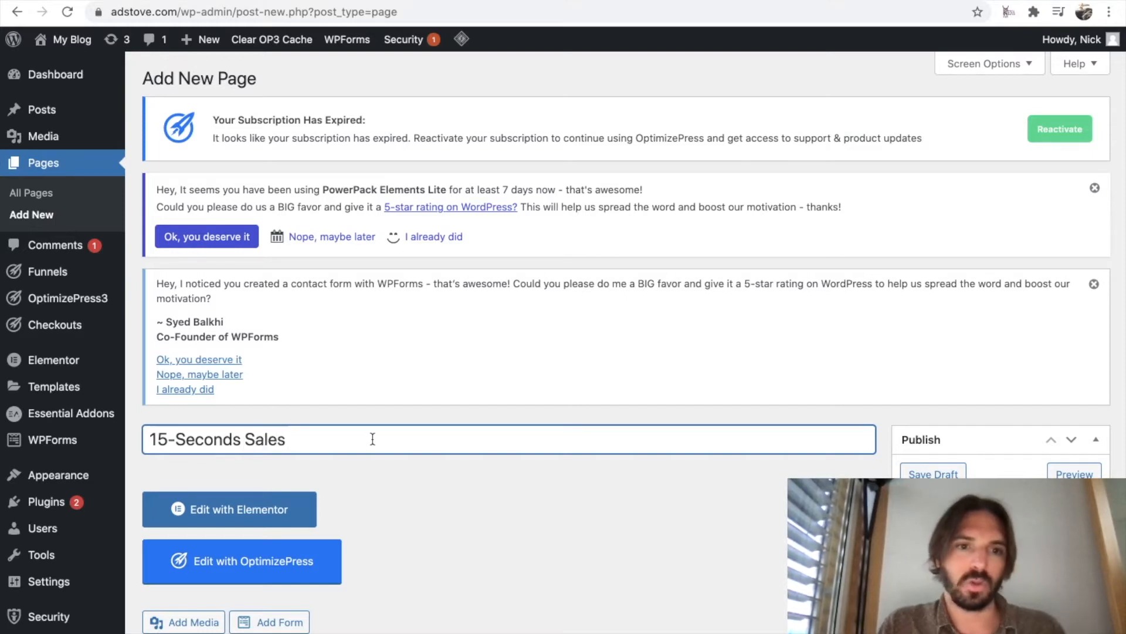
scroll(706, 574, "down", 2)
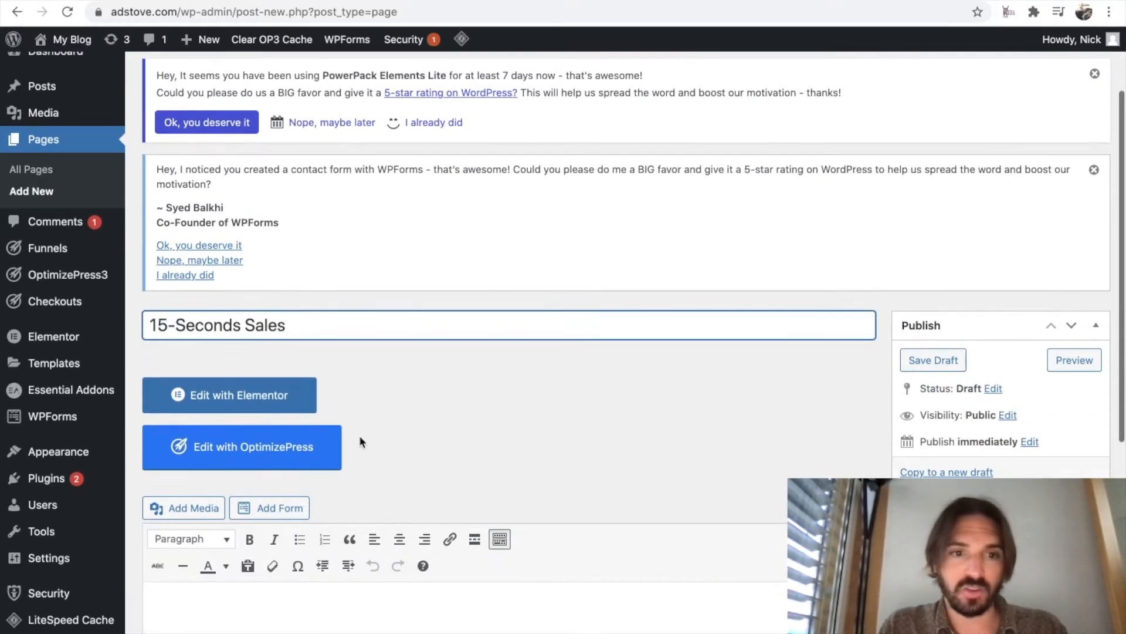
left_click(256, 400)
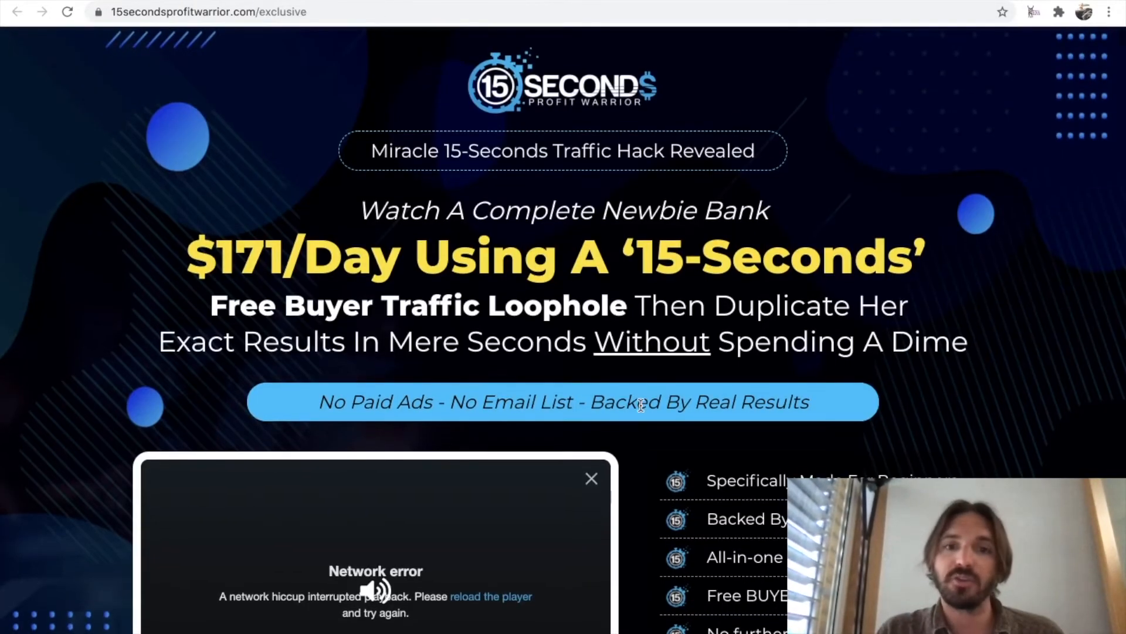
Review the original sales page's layout and add a single-column section to the new page.
scroll(640, 405, "down", 1)
scroll(678, 375, "down", 9)
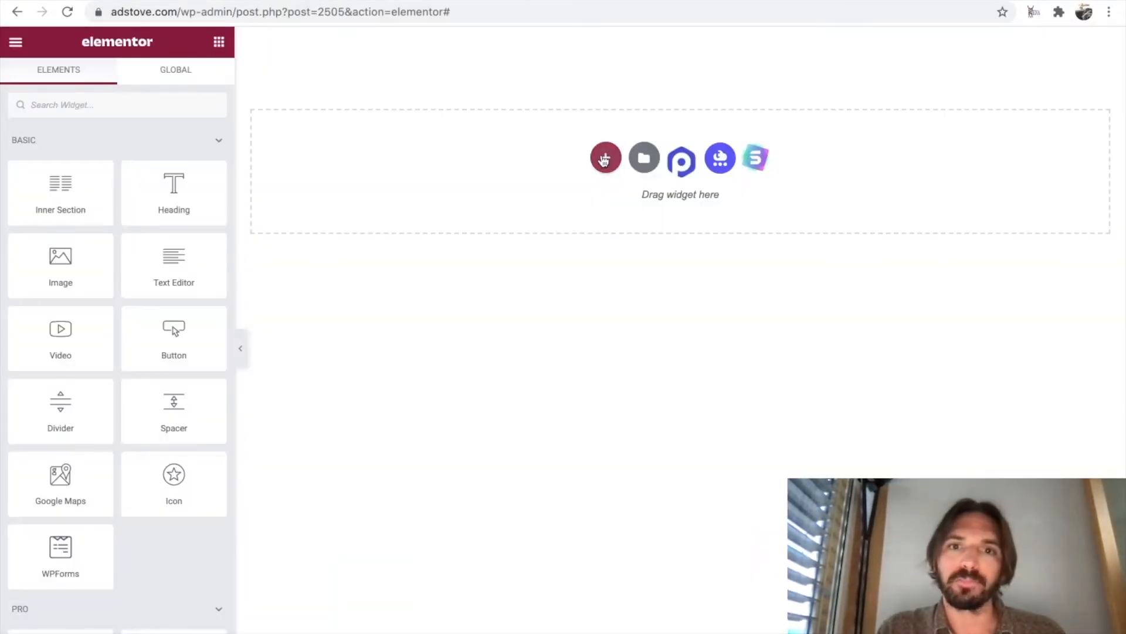
left_click(613, 154)
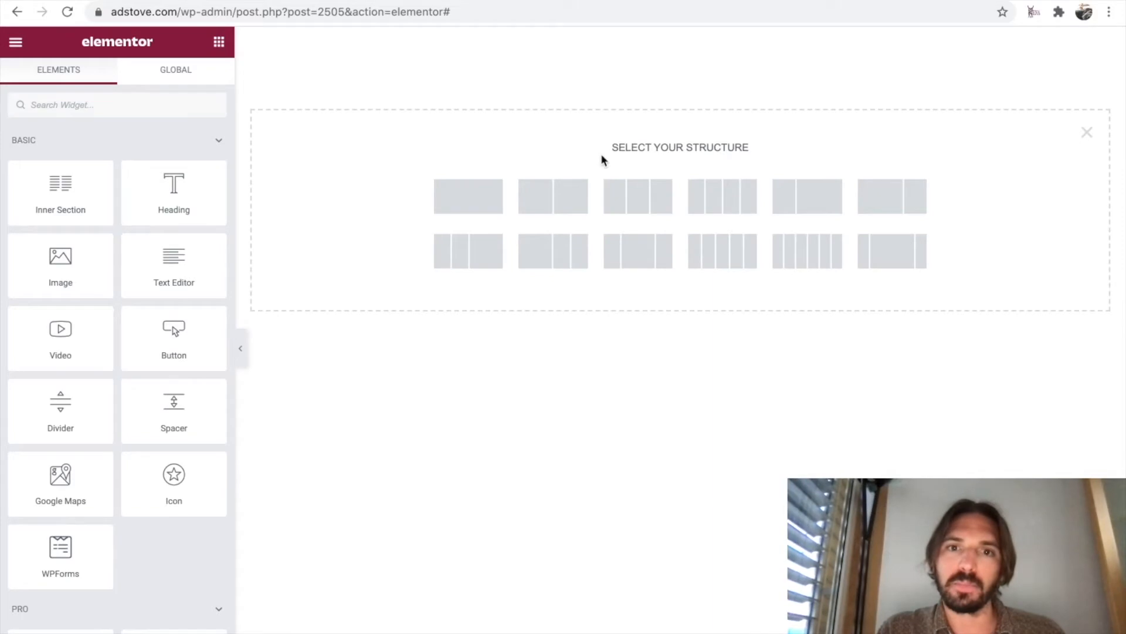
left_click(476, 198)
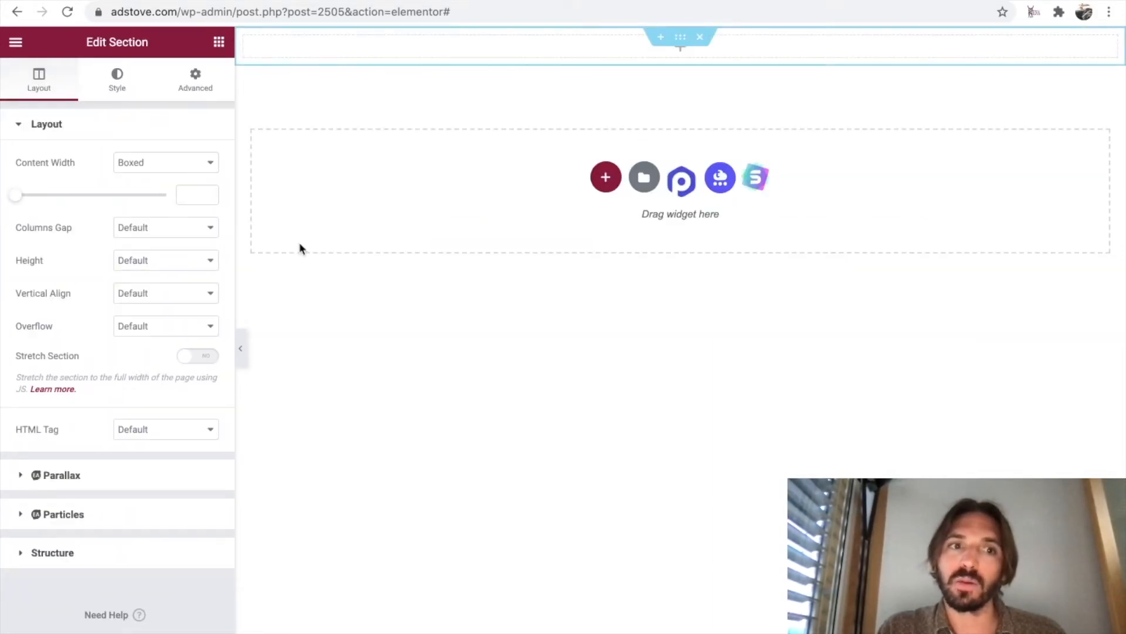
Set the new section's height to Min Height at 400 px and duplicate the section.
left_click(201, 267)
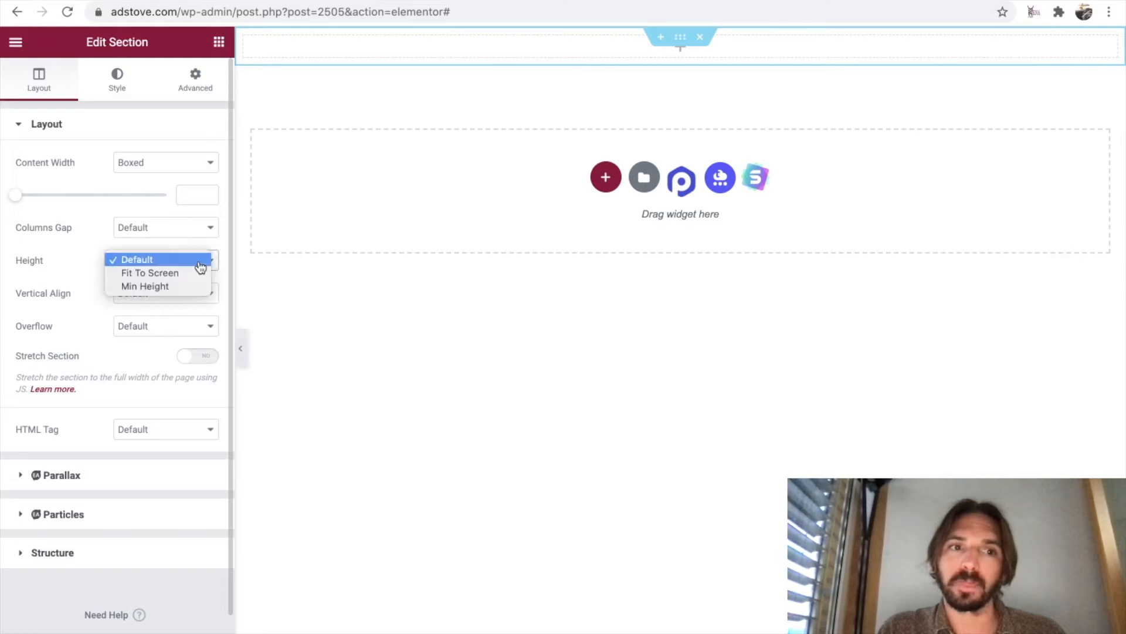
left_click(184, 285)
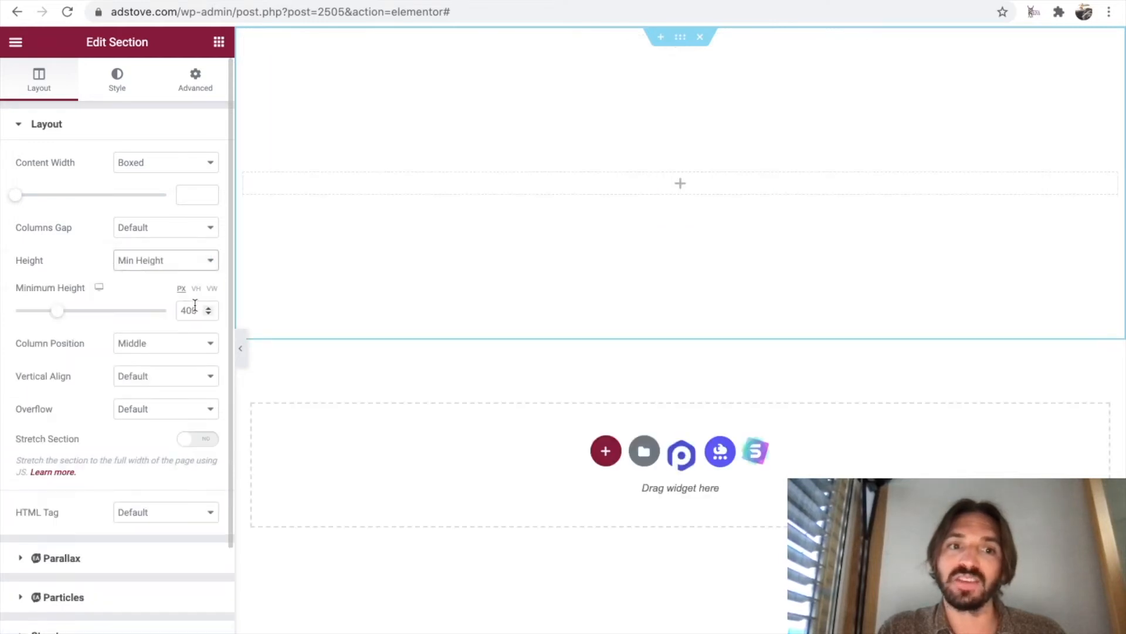
double_click(195, 310)
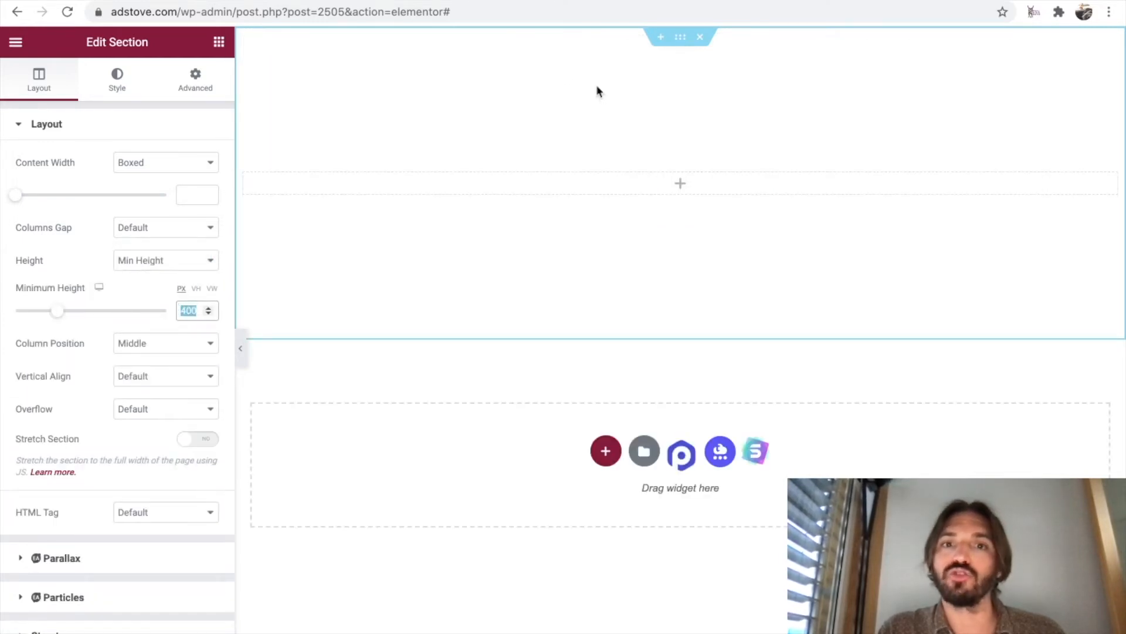
right_click(679, 46)
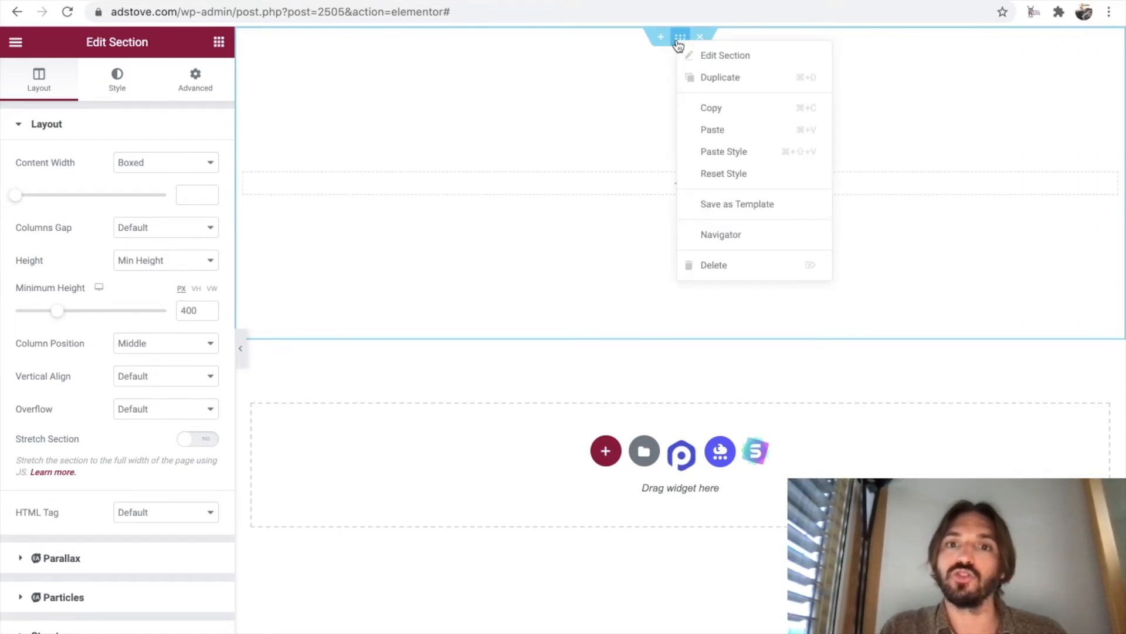
left_click(706, 77)
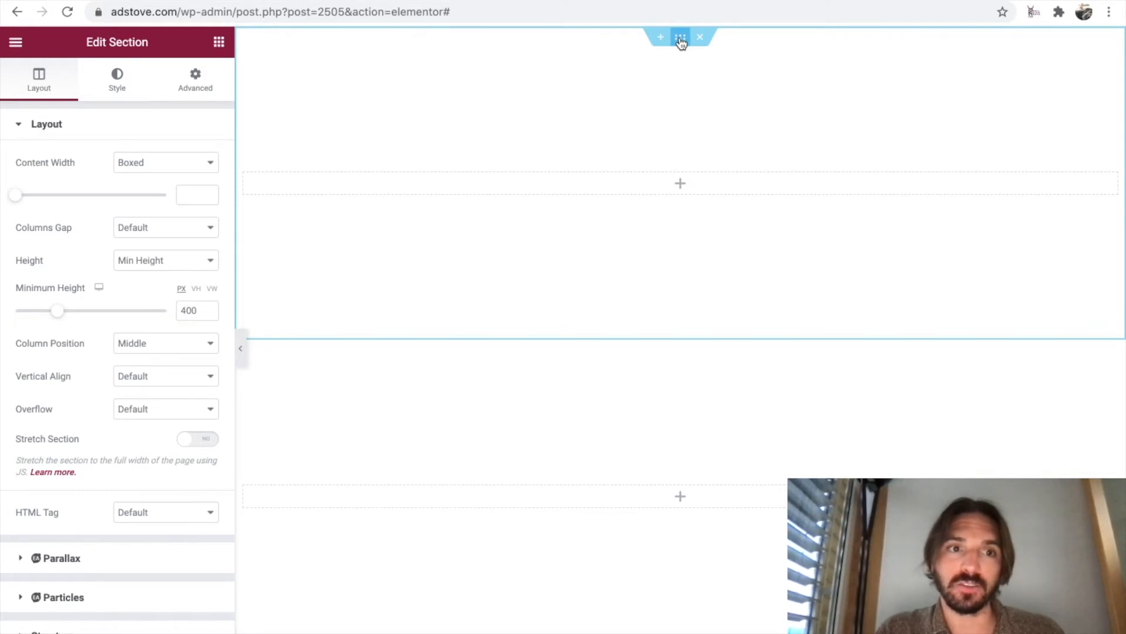
Give the first section a Classic background using the dark blue image with circles from the media library.
left_click(117, 86)
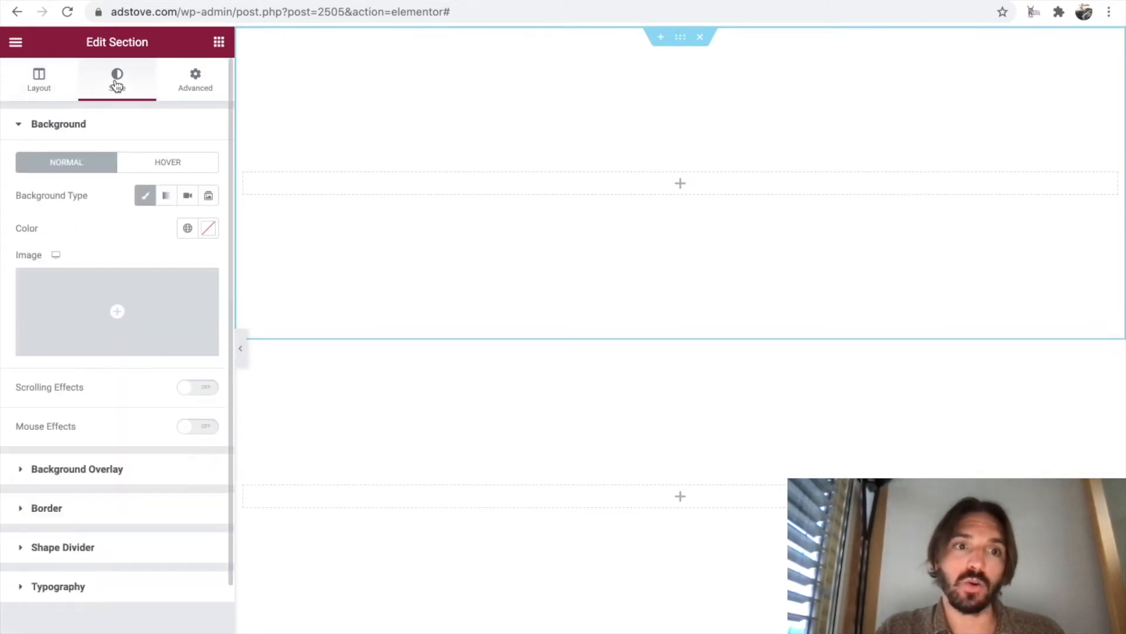
left_click(145, 195)
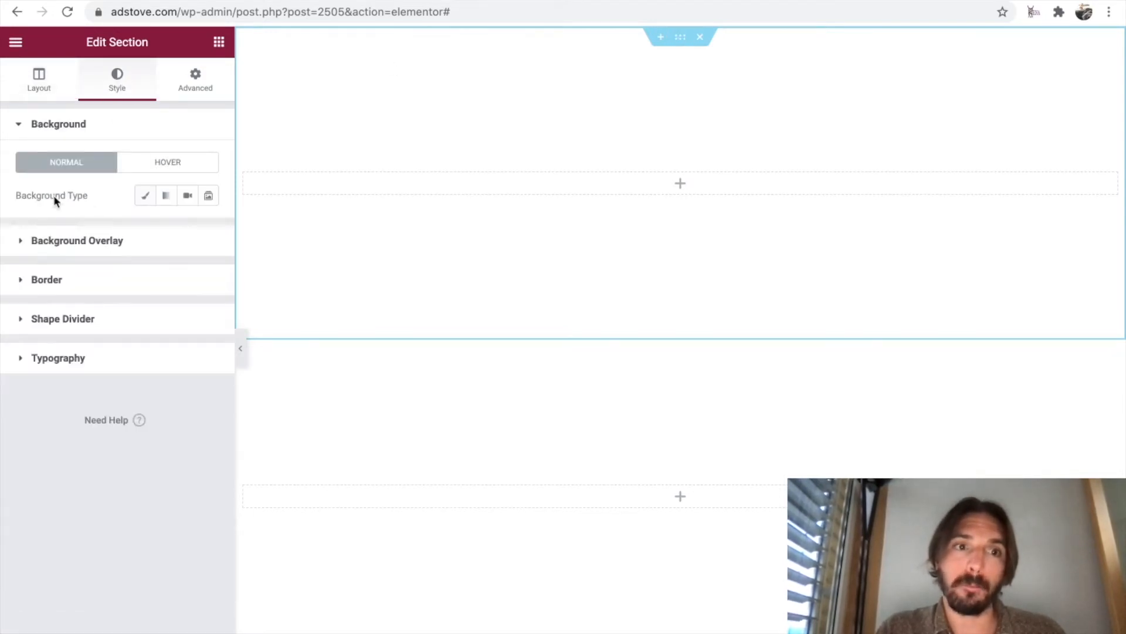
left_click(144, 195)
left_click(119, 322)
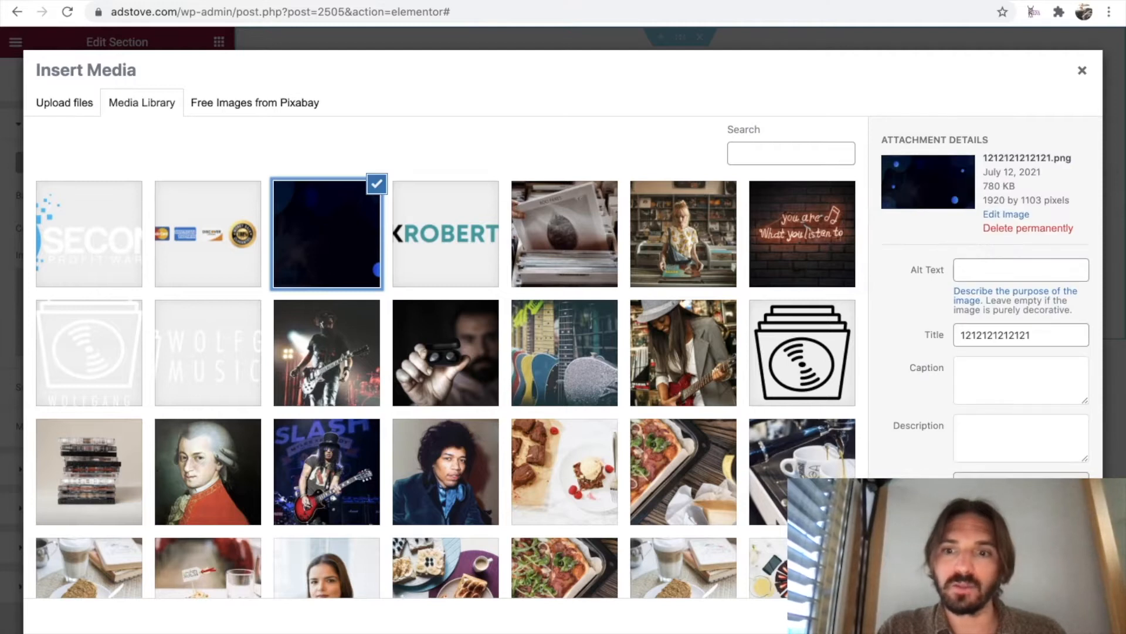
left_click(1053, 619)
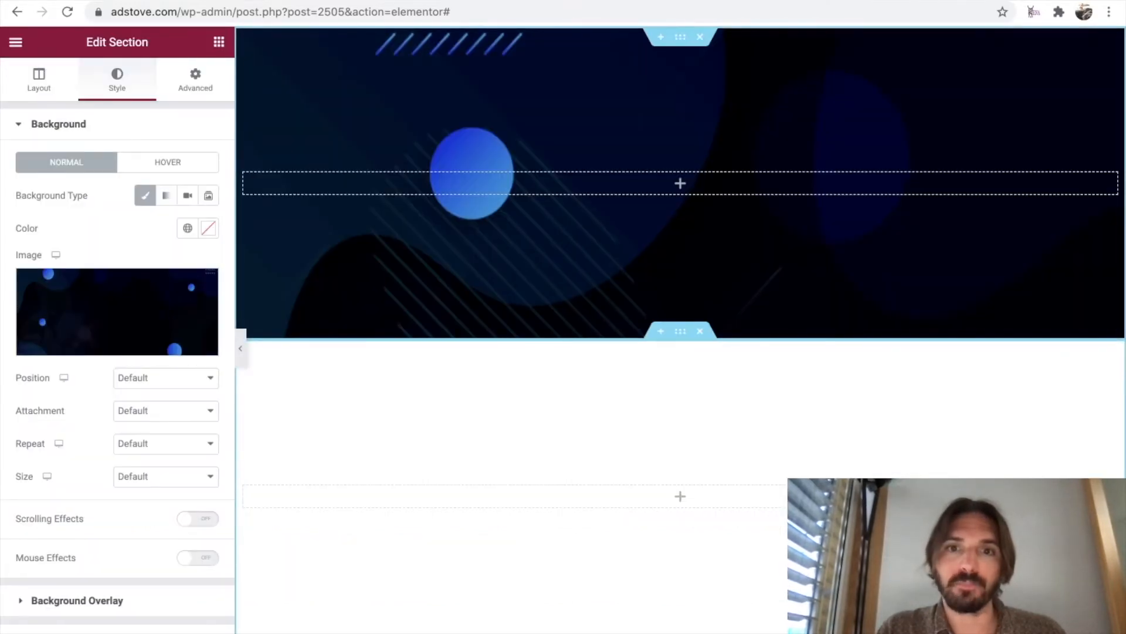
Set the background type of the second, duplicated section to Gradient.
scroll(769, 393, "down", 1)
scroll(769, 393, "down", 1)
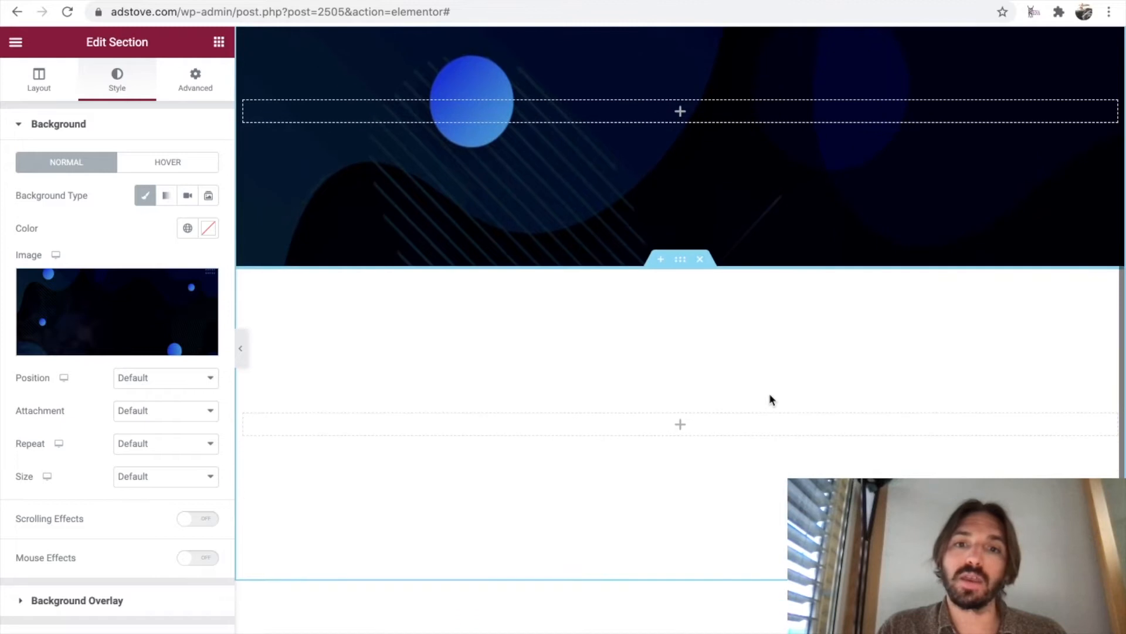
left_click(680, 262)
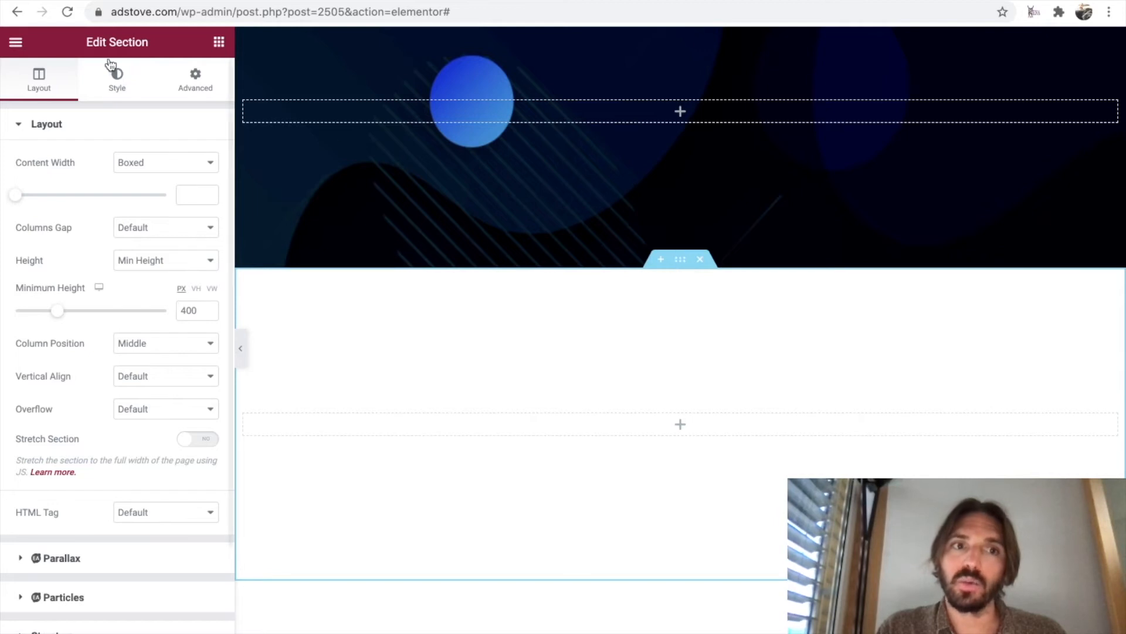
left_click(117, 78)
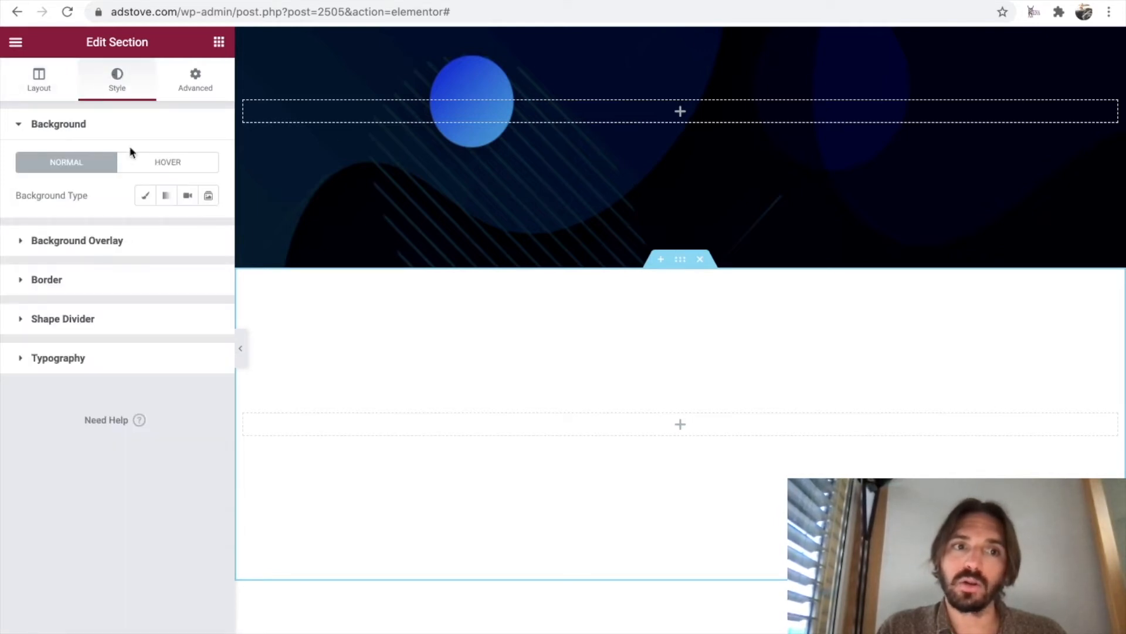
left_click(167, 197)
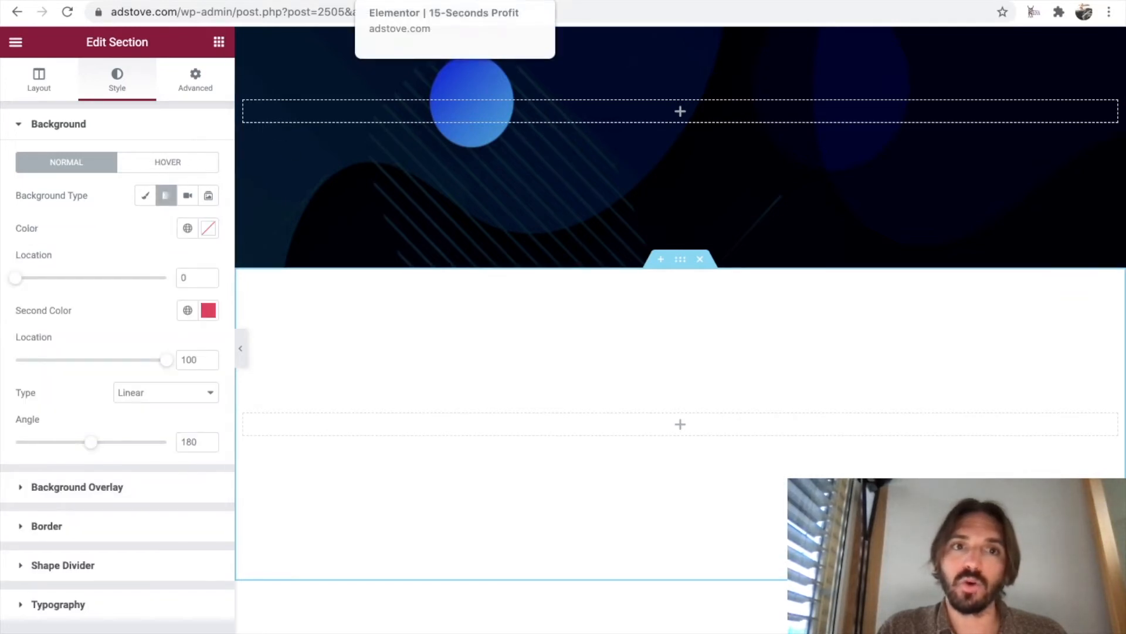
Check the colors on the original sales page and copy the Light Blue code #0FABFA from the Google Docs color list.
left_click(264, 1)
scroll(664, 391, "down", 5)
scroll(664, 392, "down", 5)
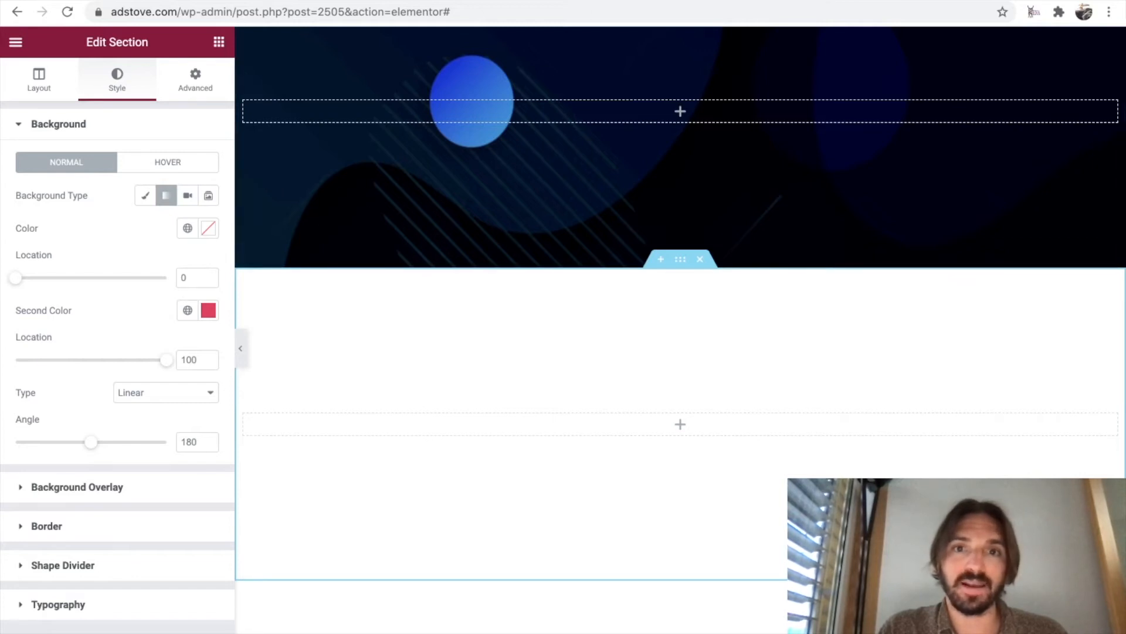
left_click(612, 1)
left_click_drag(485, 303, 398, 302)
key("ctrl+c")
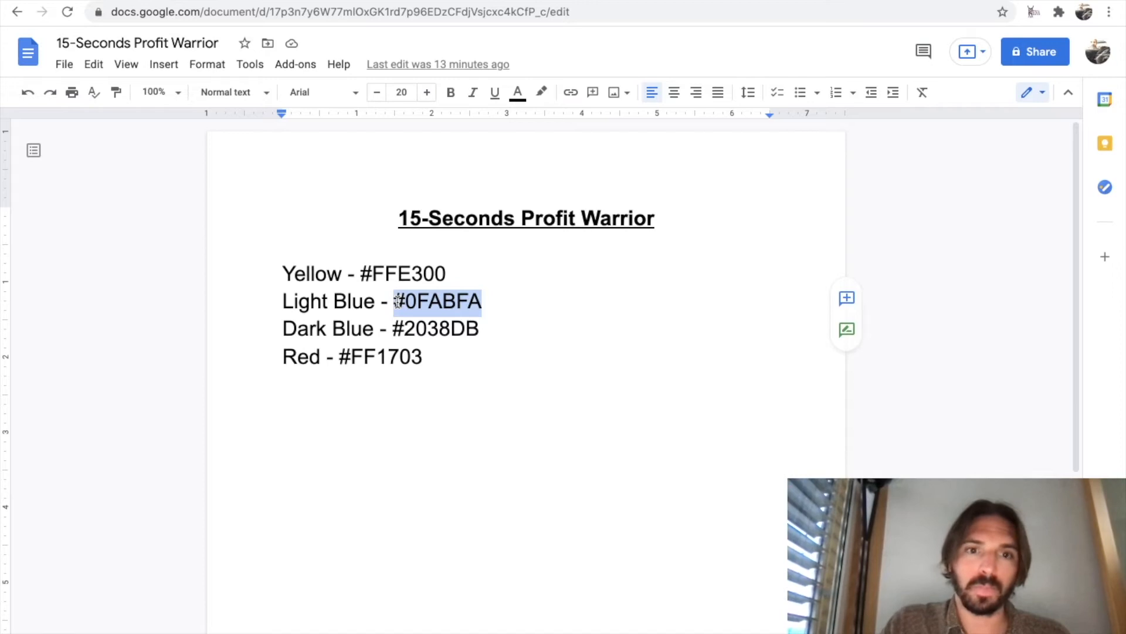
left_click(469, 1)
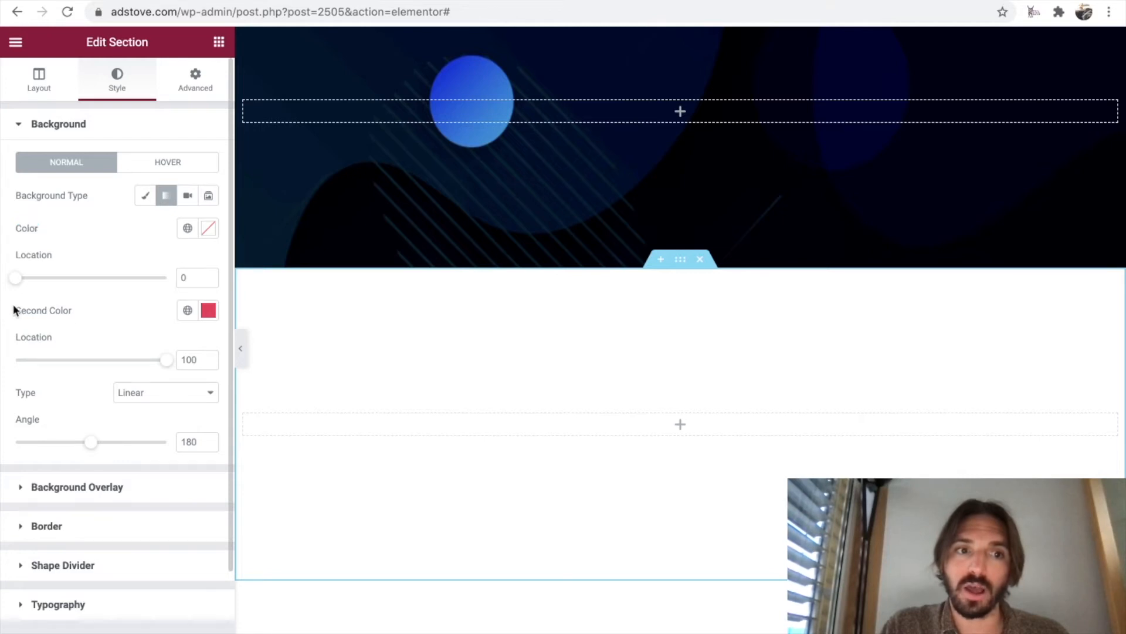
Set the first gradient color of the second section's background to the copied Light Blue #0FABFA.
left_click(187, 235)
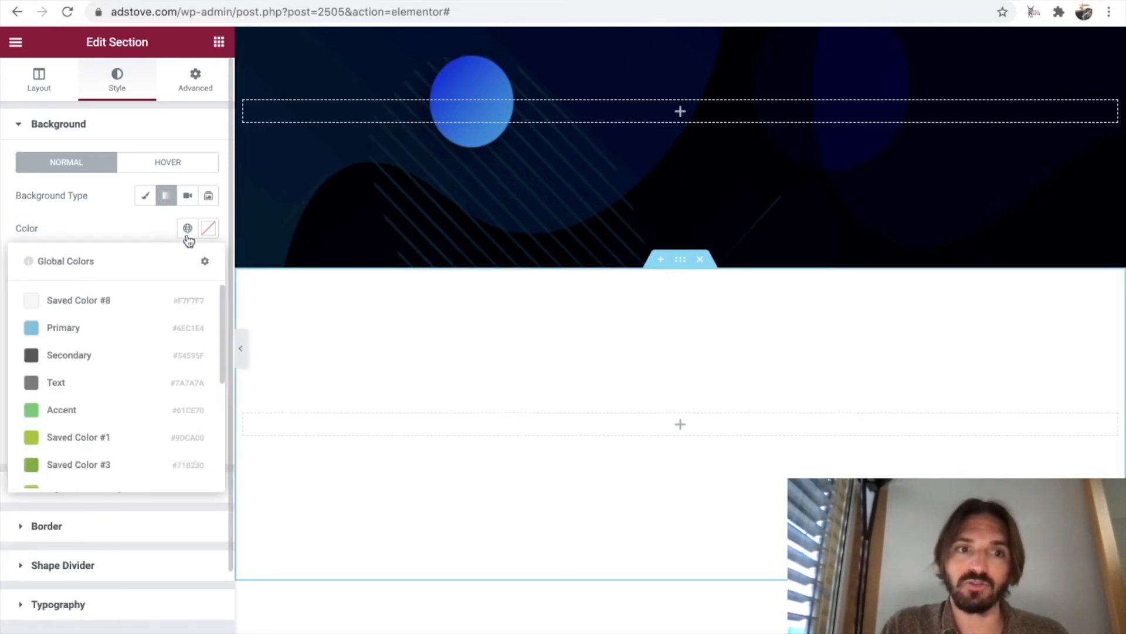
scroll(126, 376, "down", 4)
scroll(130, 382, "up", 4)
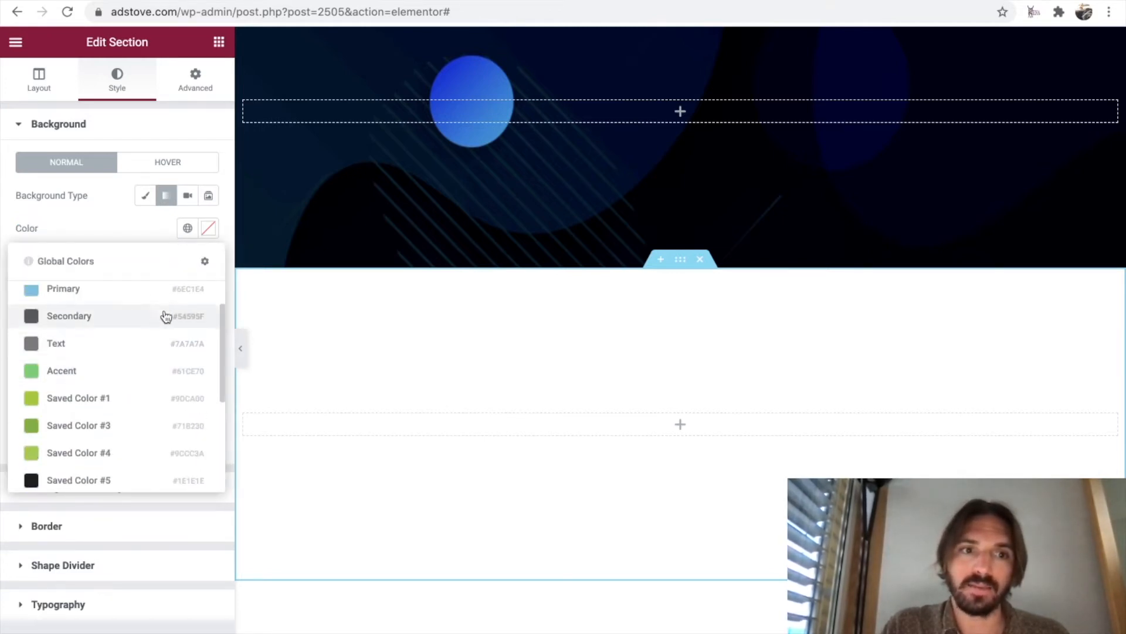
left_click(208, 228)
left_click(86, 466)
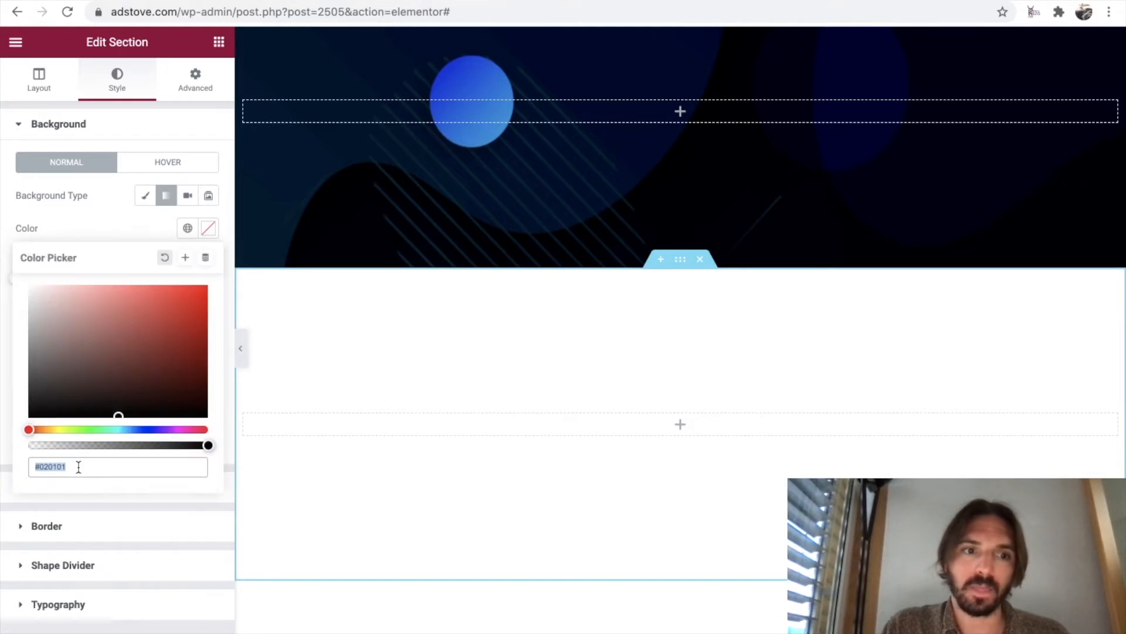
key("ctrl+v")
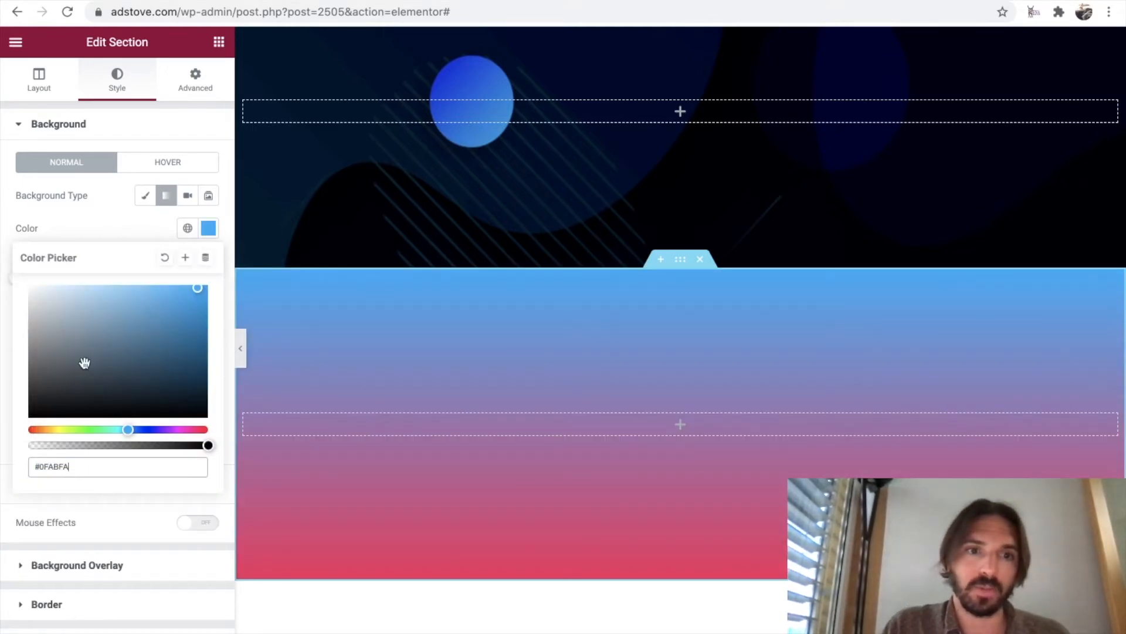
left_click(122, 227)
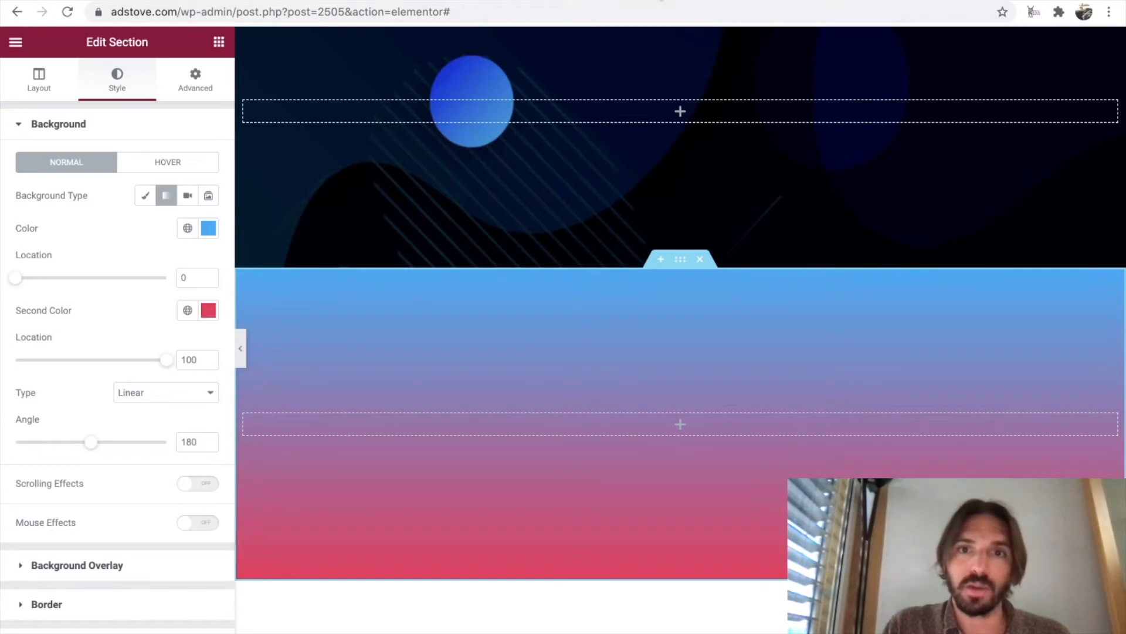
Set the gradient's second color to the Dark Blue #2038DB from the Google Docs color list and angle the gradient to run left to right.
left_click(658, 0)
left_click_drag(482, 328, 392, 329)
key("ctrl+c")
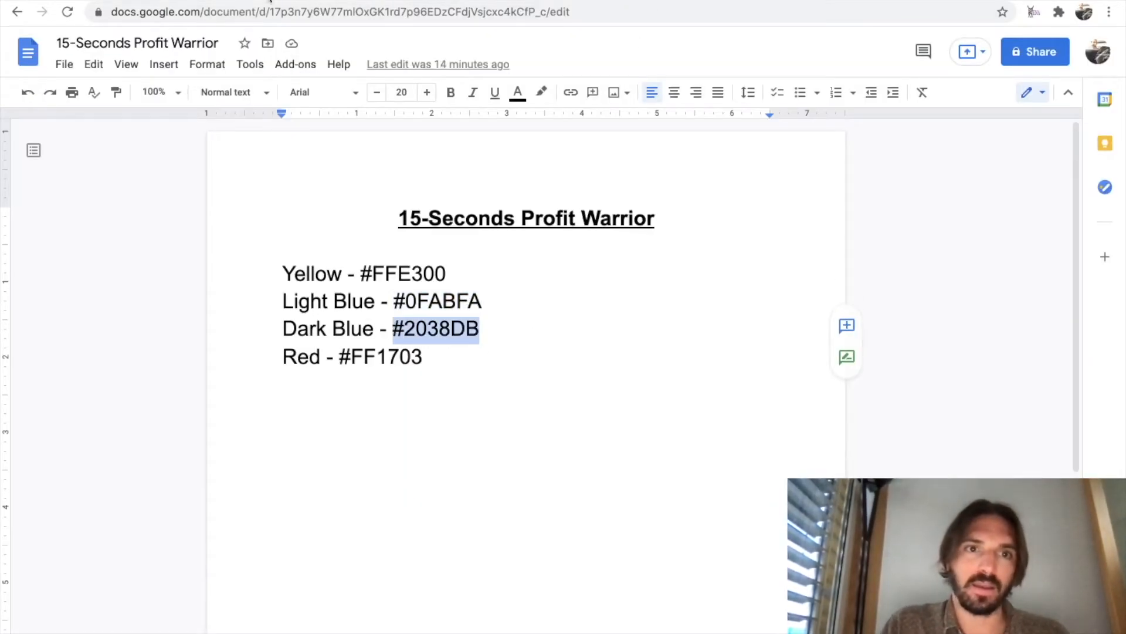
left_click(274, 0)
left_click(206, 312)
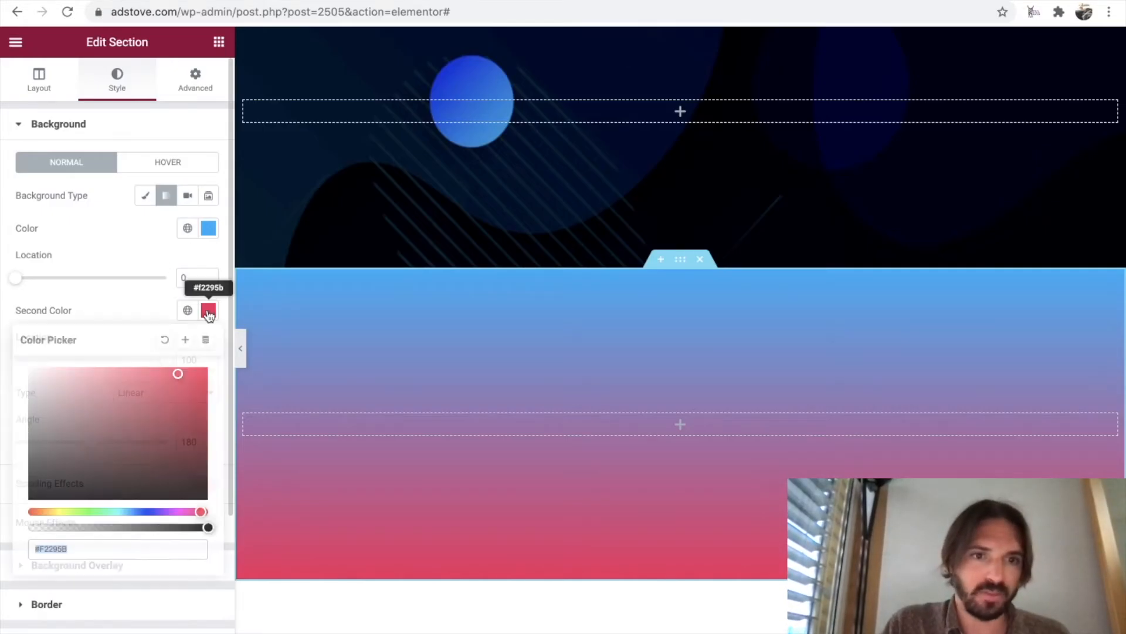
triple_click(88, 547)
key("ctrl+v")
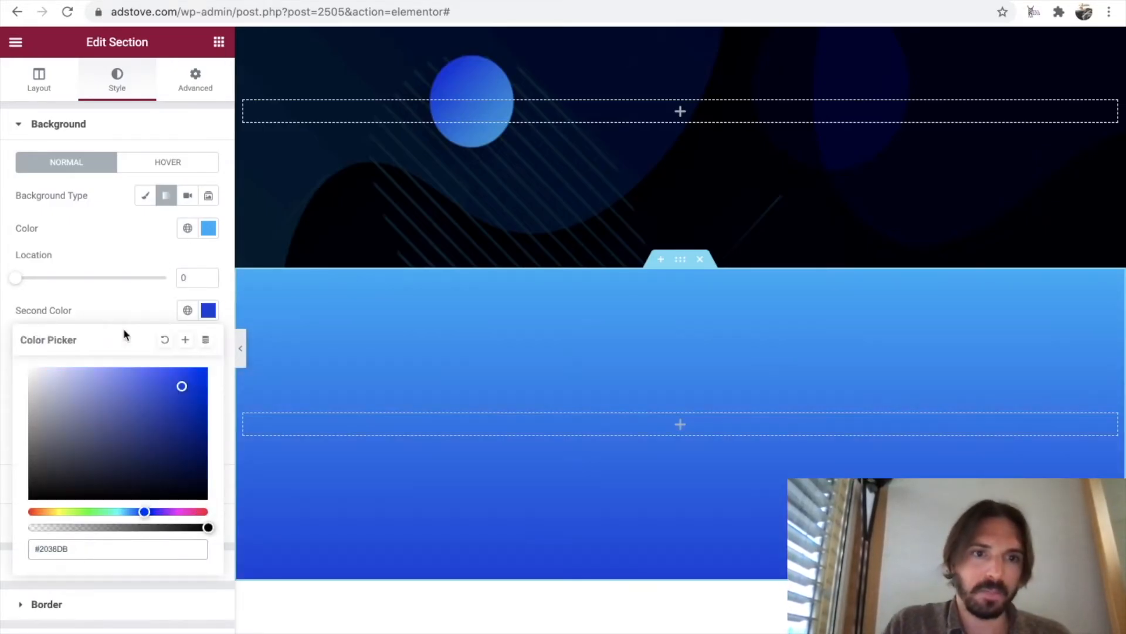
left_click(132, 248)
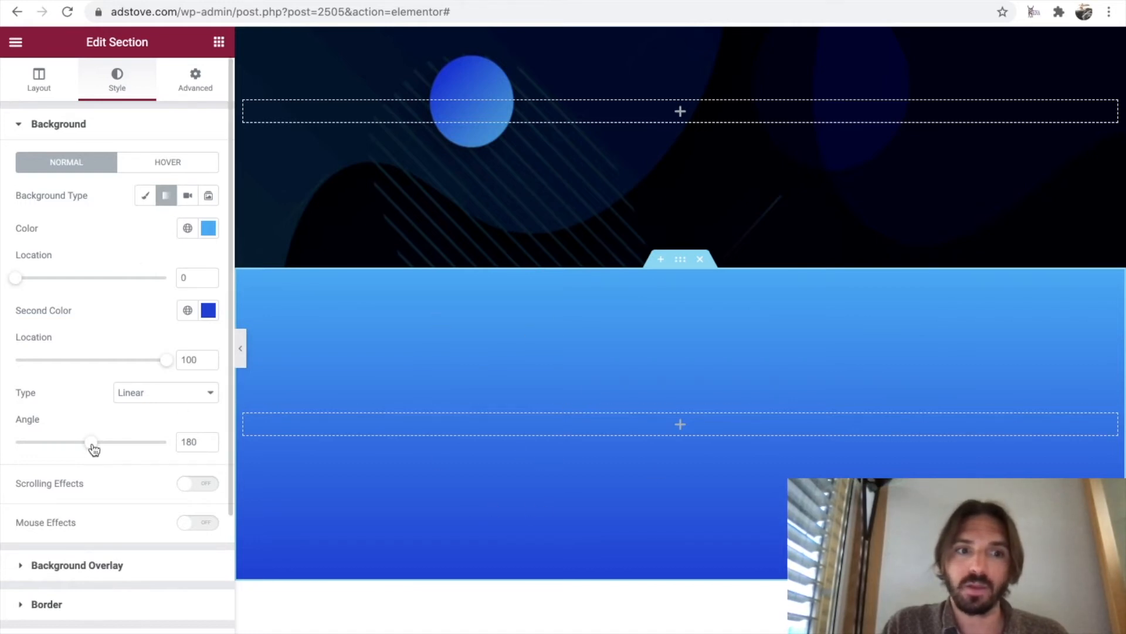
left_click_drag(93, 448, 56, 449)
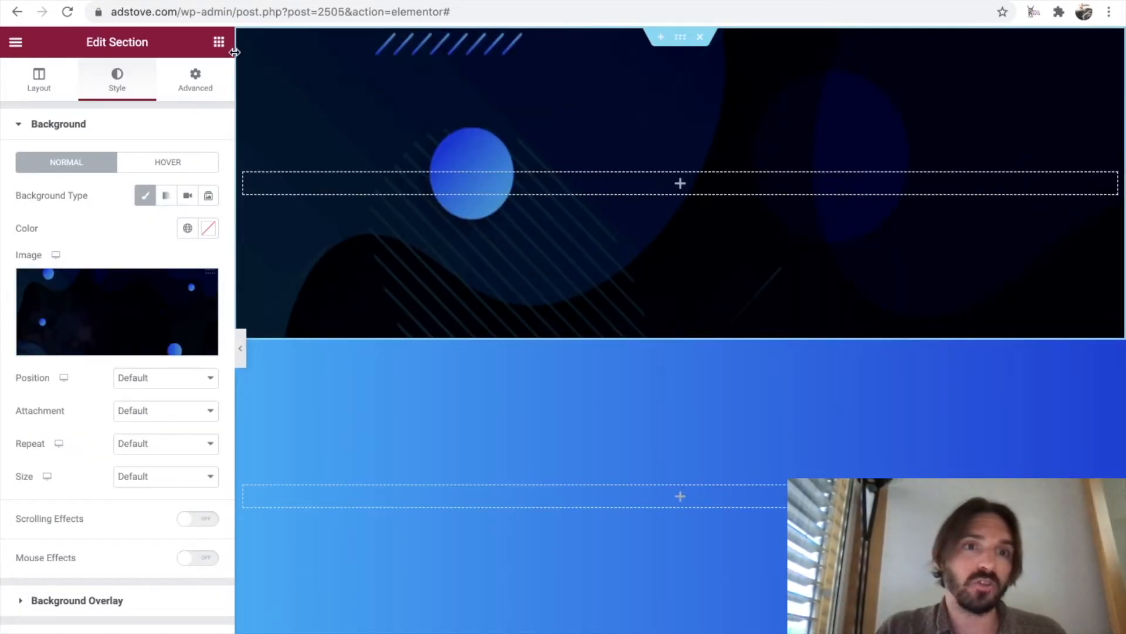
Add an Image widget with the 15 Seconds Profit Warrior logo to the first section and set its width to 20%.
left_click(219, 44)
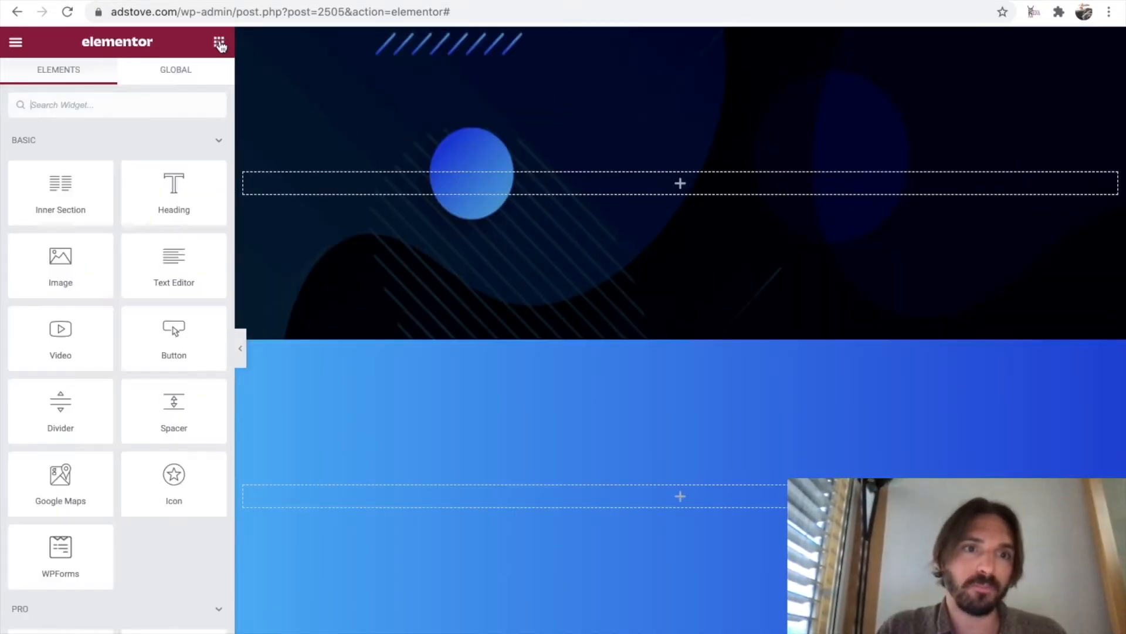
left_click_drag(60, 262, 678, 181)
left_click(77, 200)
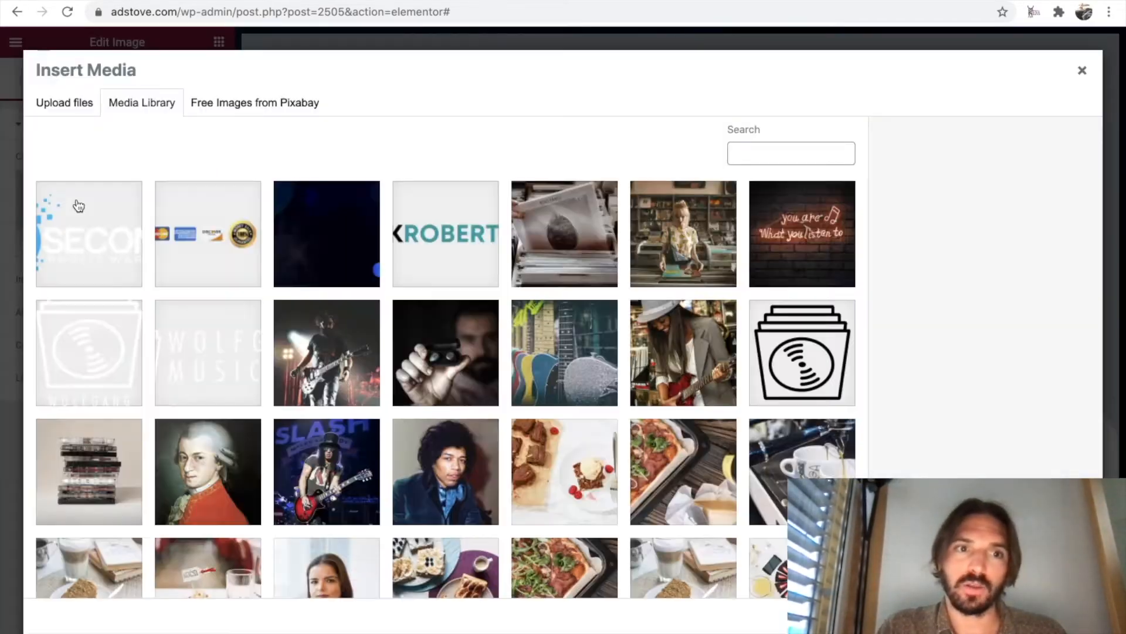
left_click(77, 207)
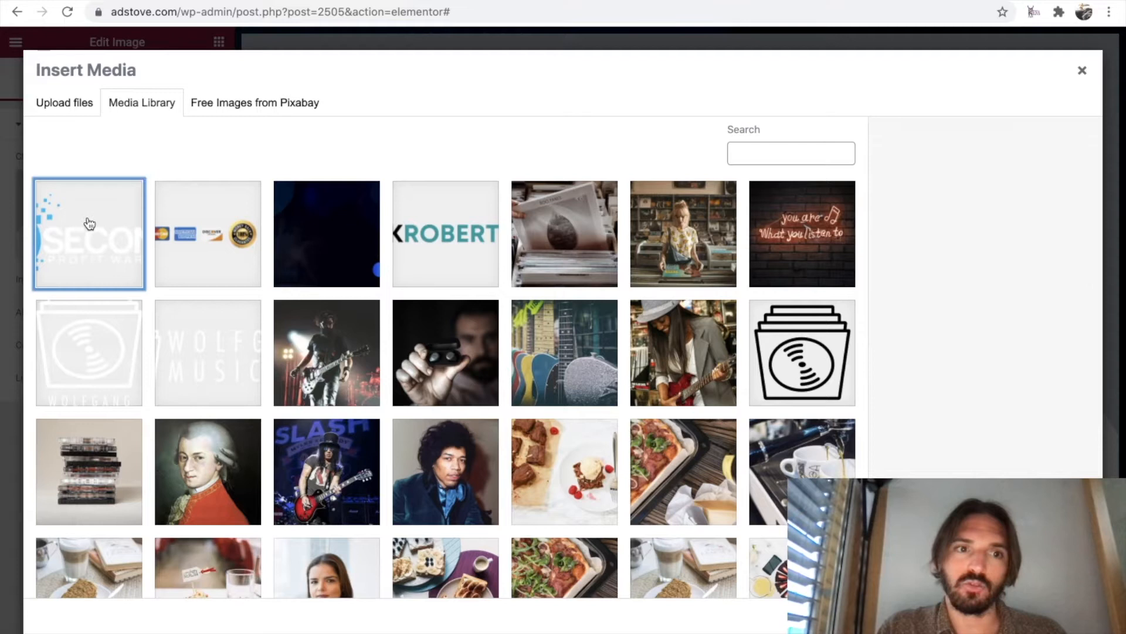
left_click(1053, 620)
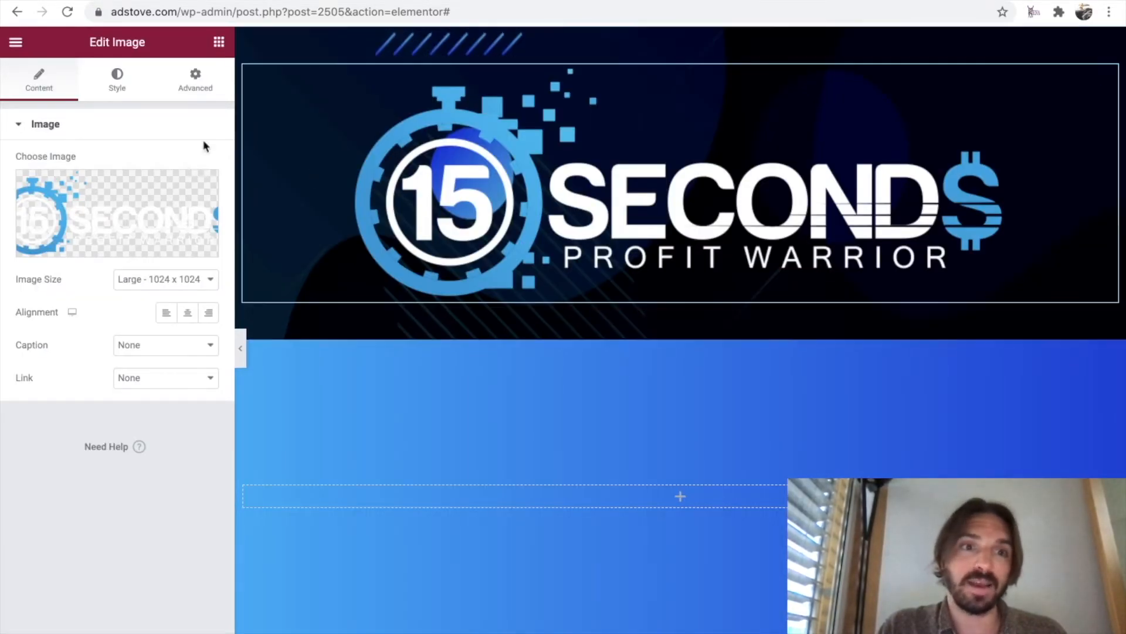
left_click(117, 82)
left_click_drag(17, 182, 45, 181)
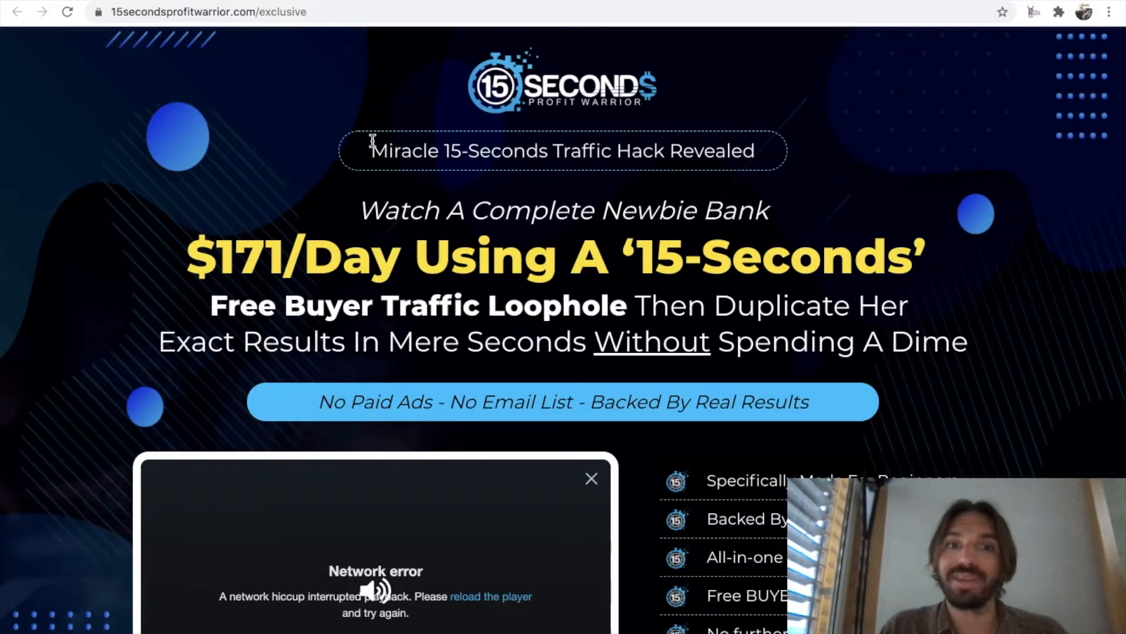
Look up the WhatFont extension and use it on the original sales page to inspect the font of the headline text.
left_click_drag(373, 141, 758, 157)
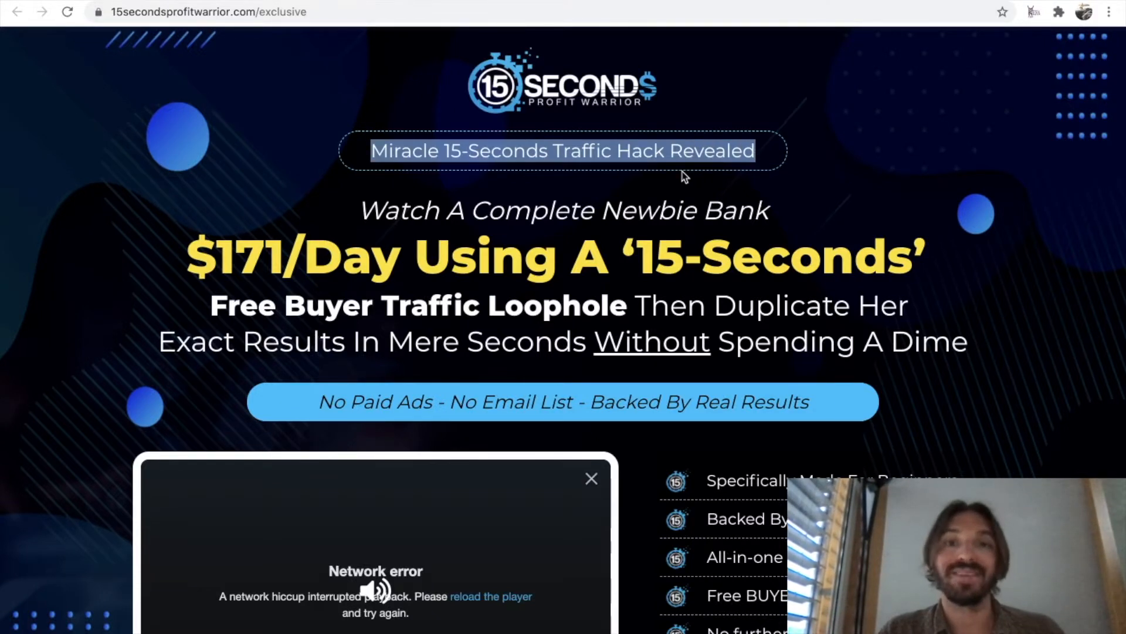
left_click(816, 158)
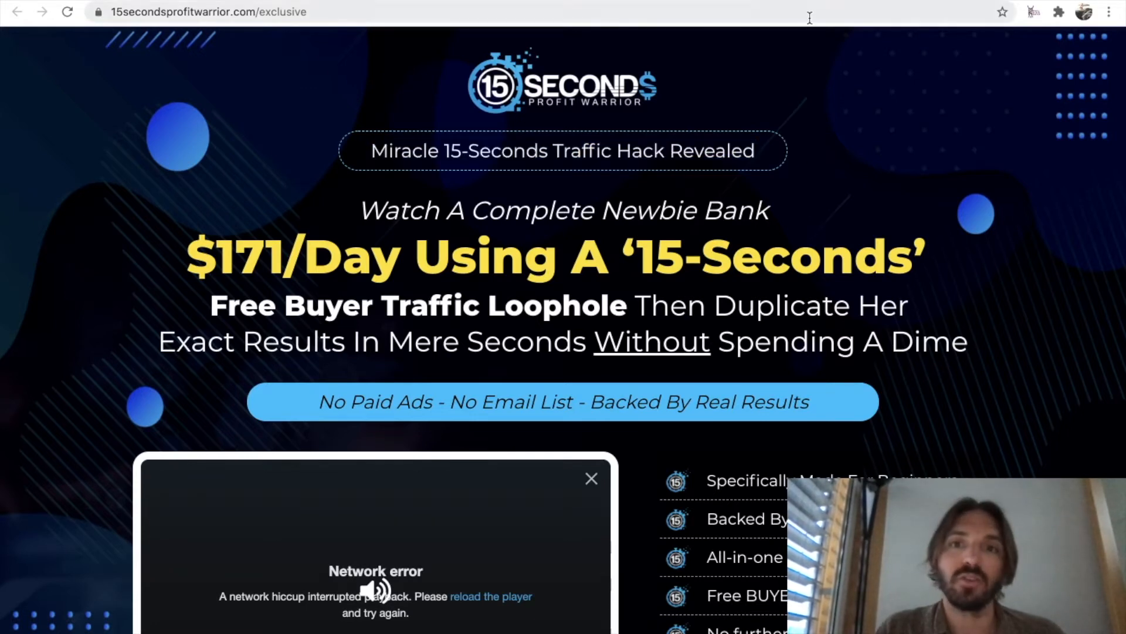
key("alt+Left")
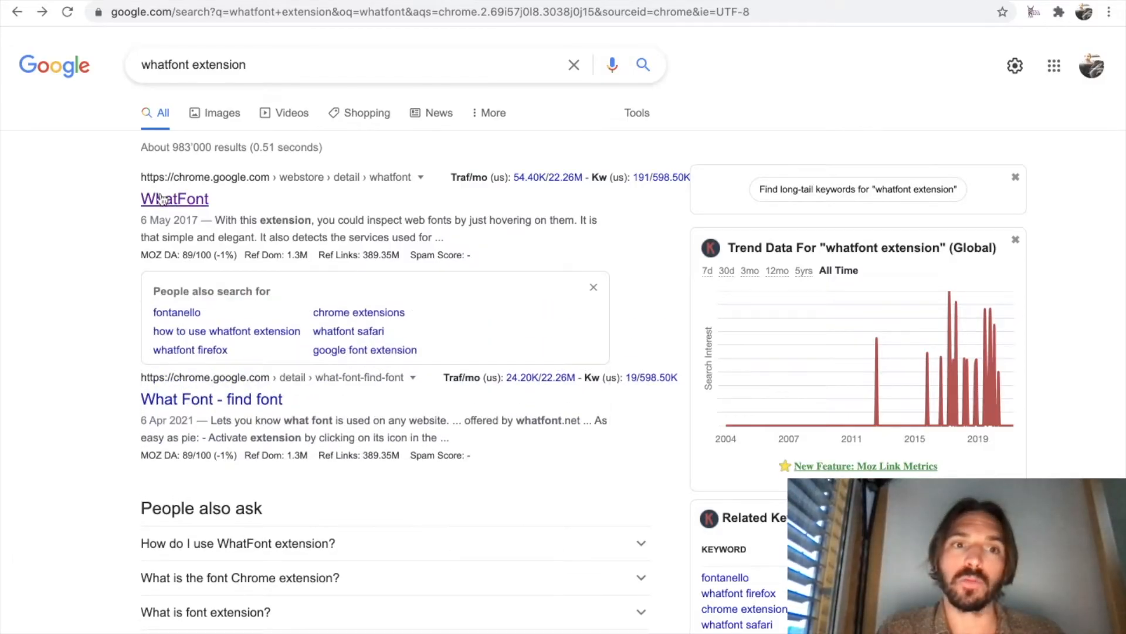
left_click(169, 201)
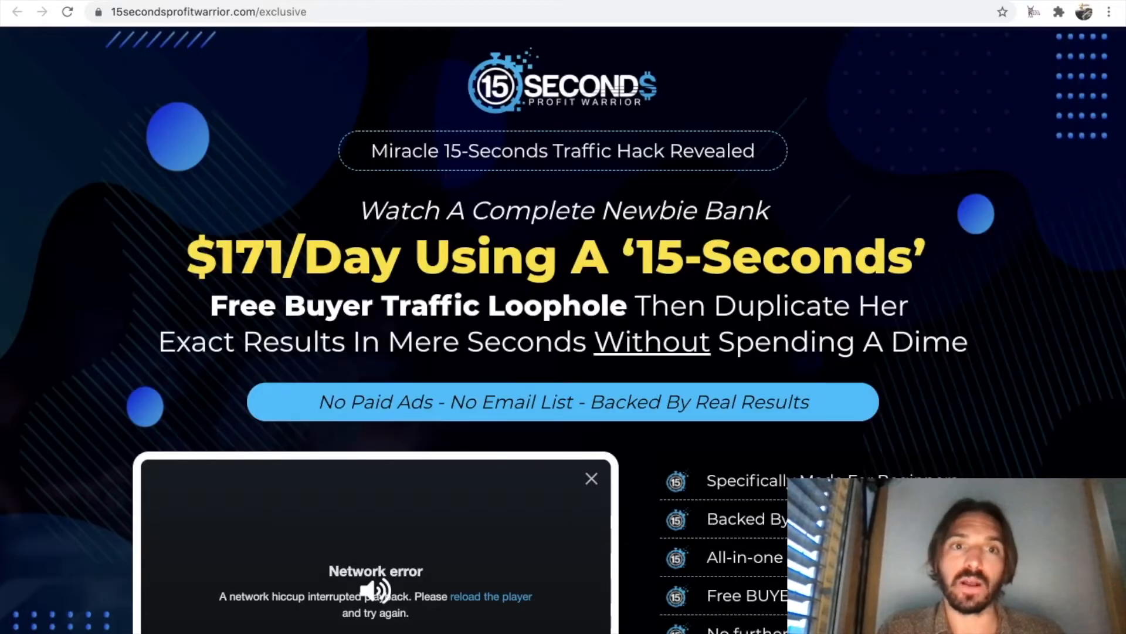
left_click(1058, 11)
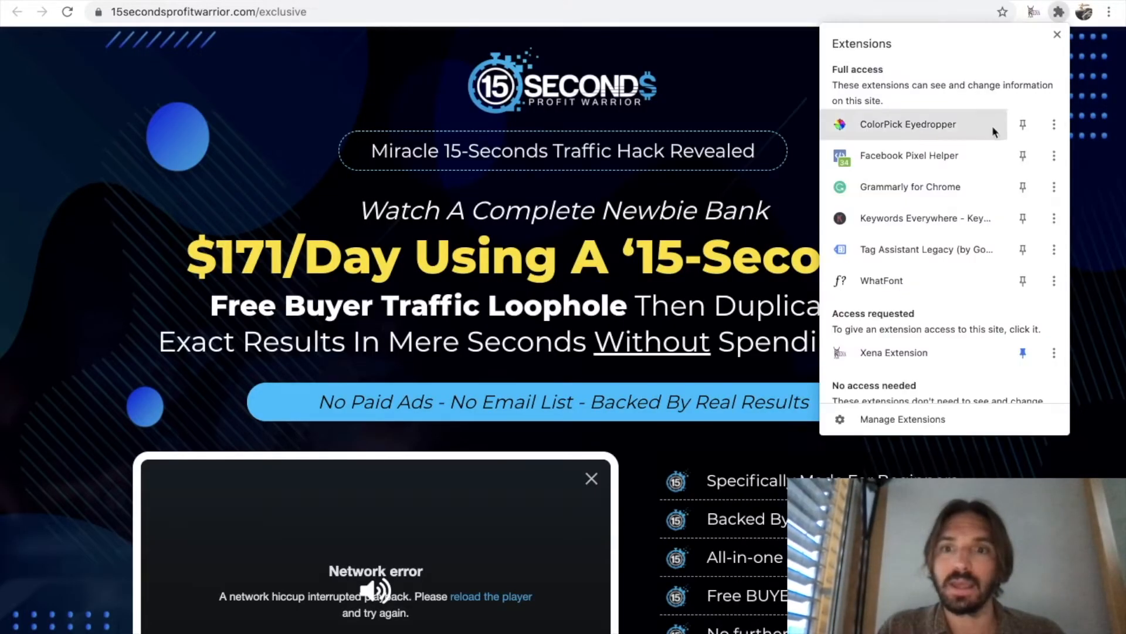
left_click(908, 279)
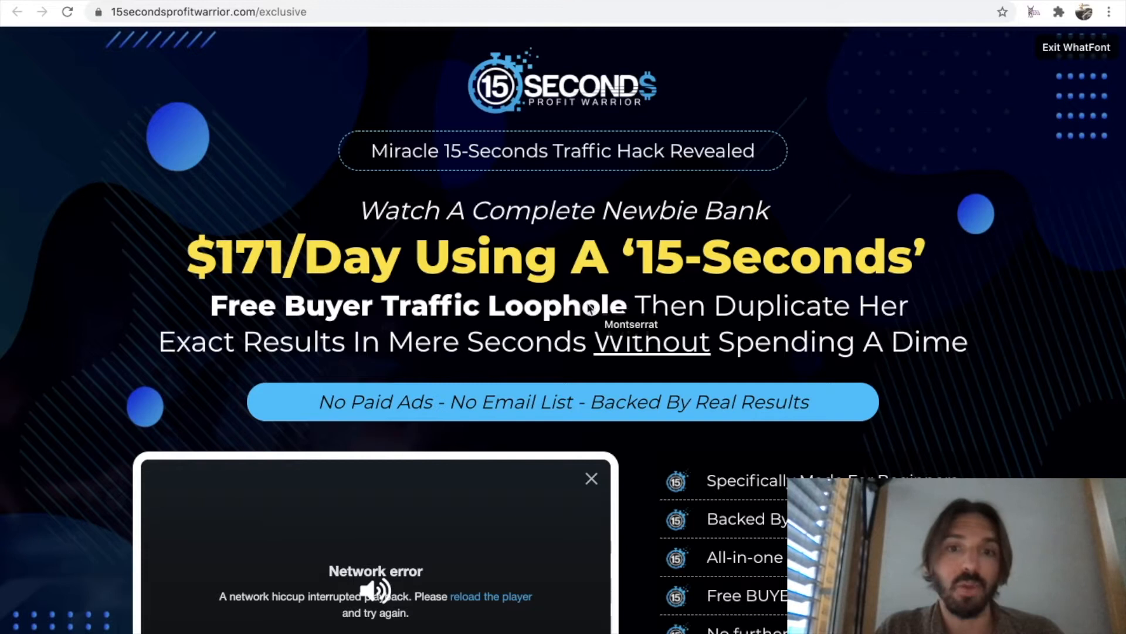
left_click(1055, 52)
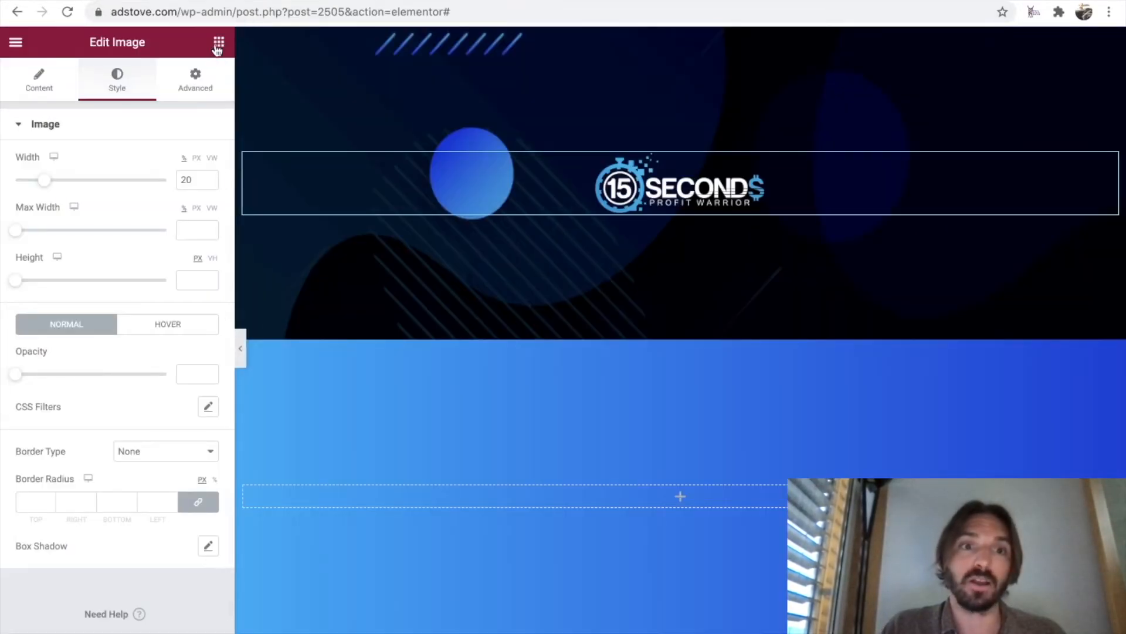
Add a Heading widget below the logo in the first section and center its alignment.
left_click(219, 43)
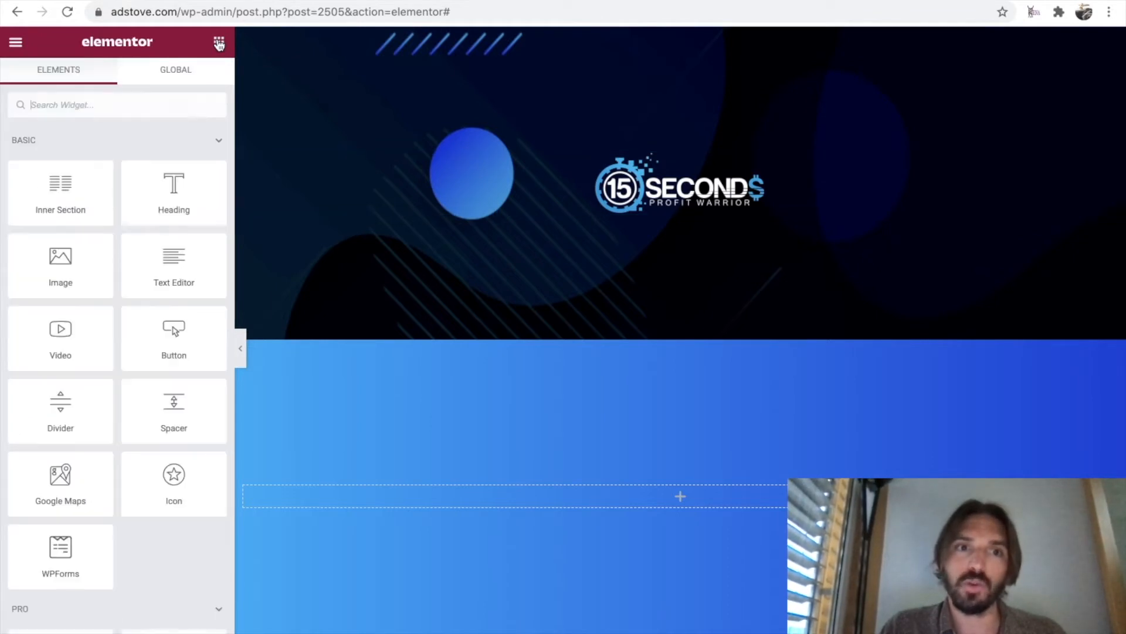
left_click_drag(172, 180, 678, 197)
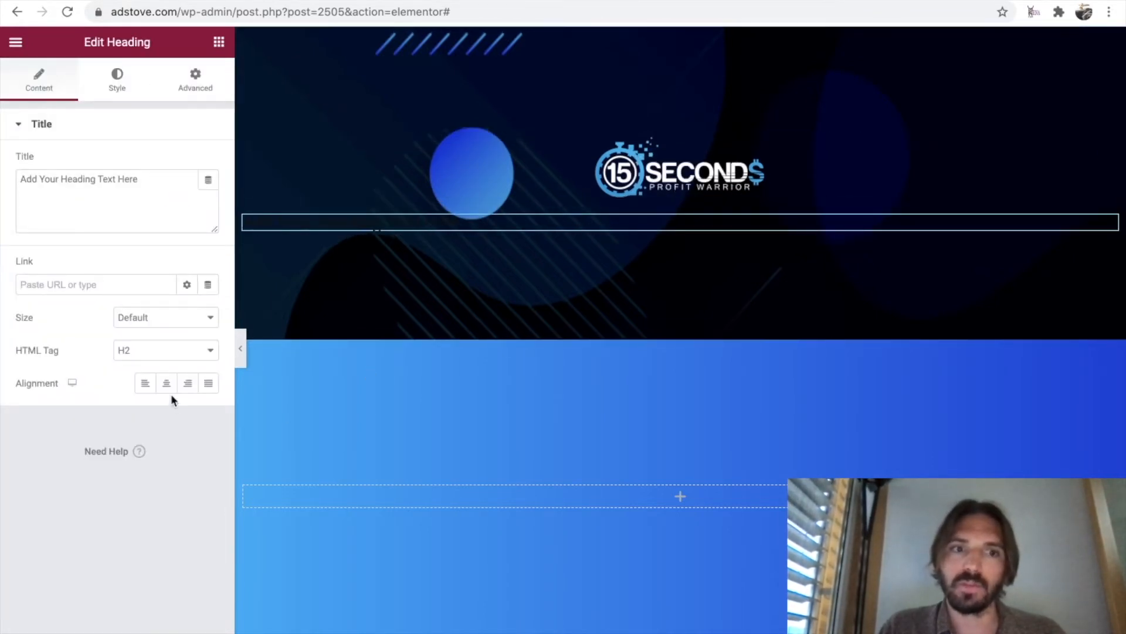
left_click(167, 385)
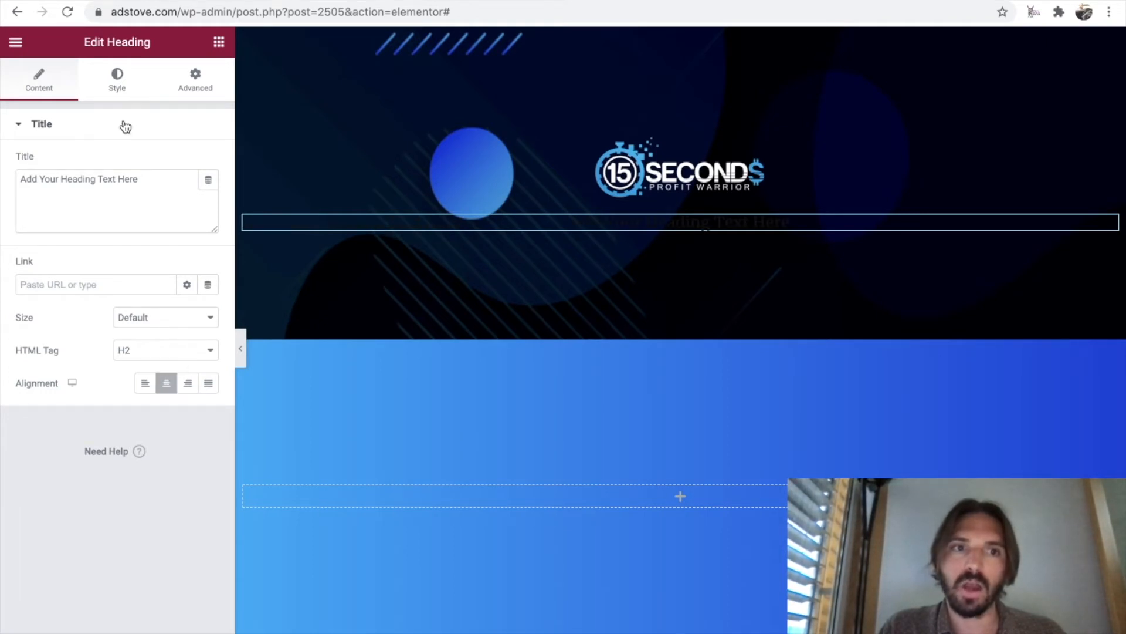
Set the heading's text color to white, #FFFFFF.
left_click(117, 81)
left_click(208, 162)
left_click(118, 351)
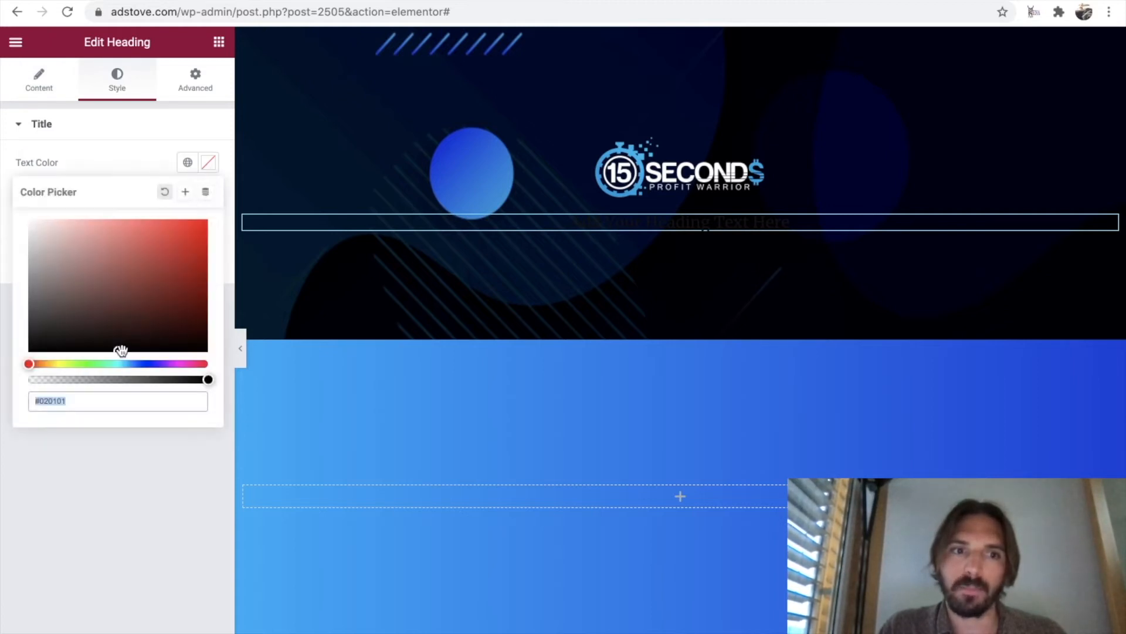
left_click_drag(121, 350, 19, 224)
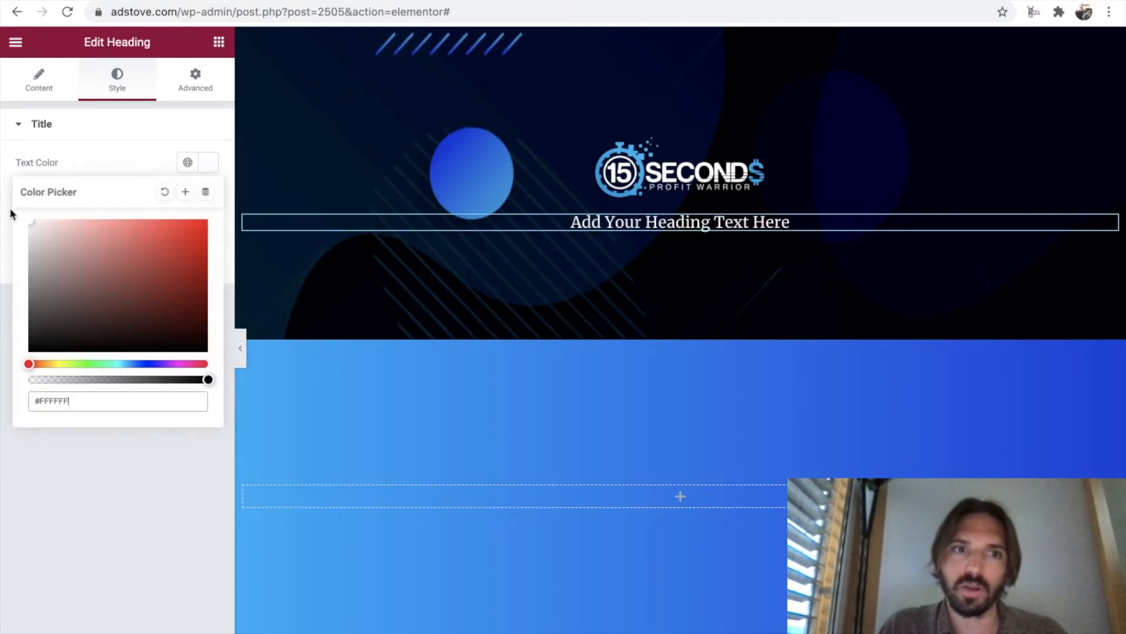
left_click(112, 163)
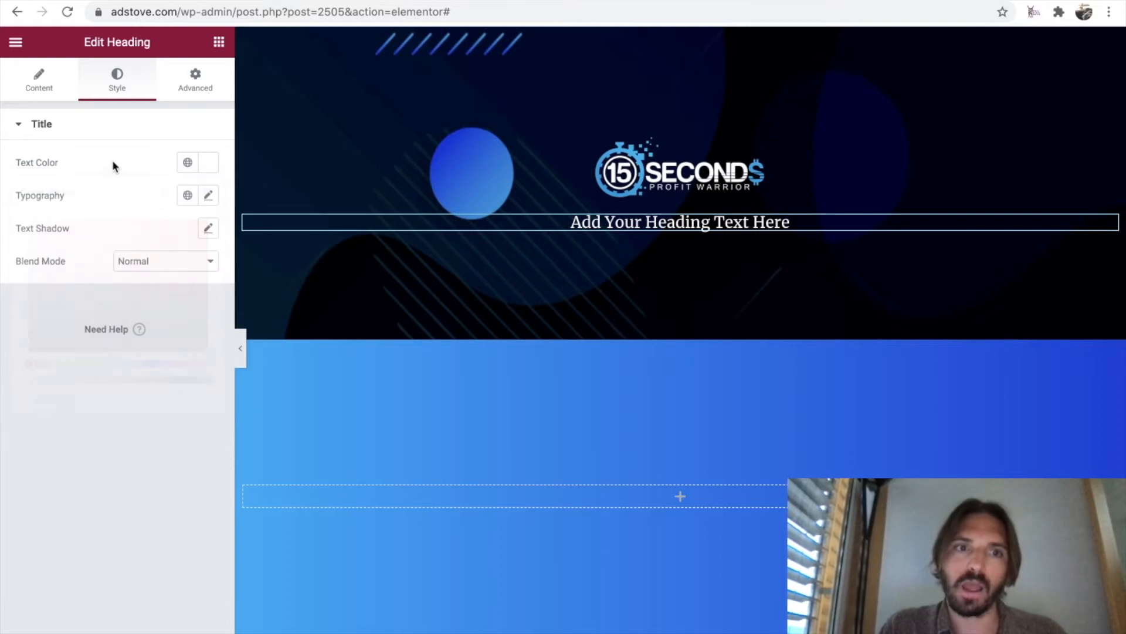
Set the heading's font to Montserrat in a slightly larger size and its title to "Miracle 15-Seconds Traffic Hack Revealed".
left_click(208, 196)
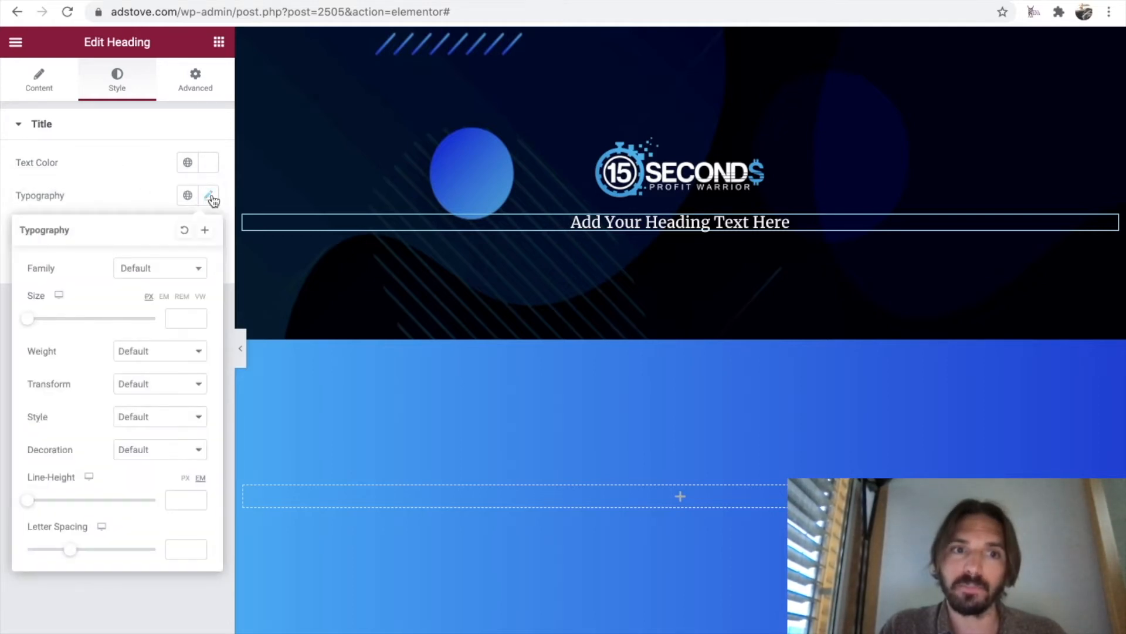
left_click(189, 268)
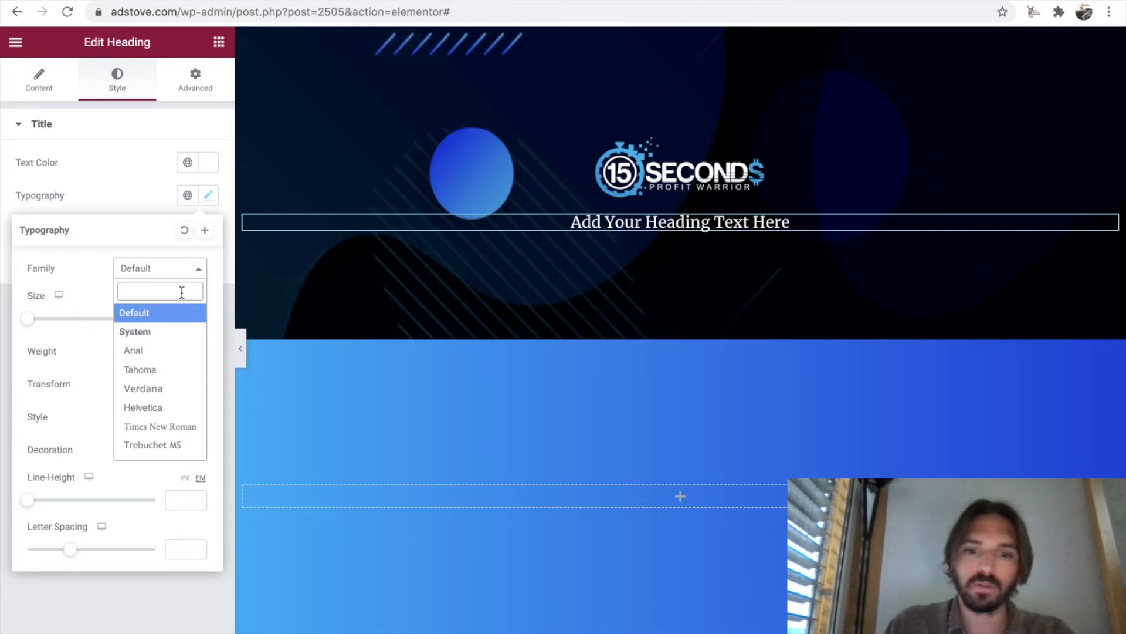
type("montserrat")
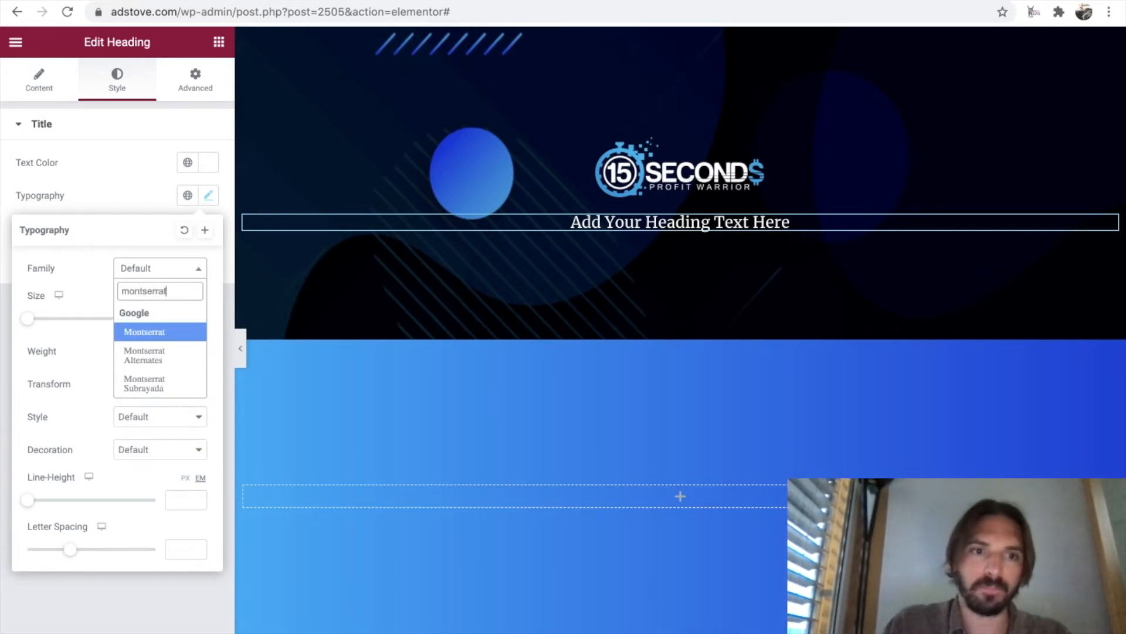
left_click(172, 332)
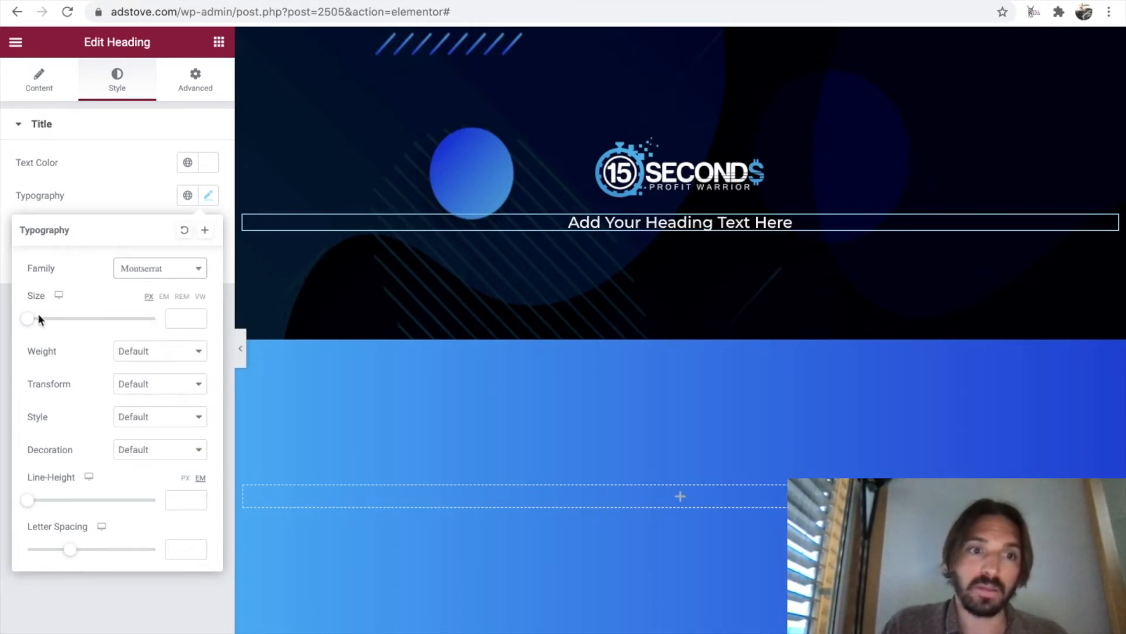
left_click_drag(30, 322, 46, 322)
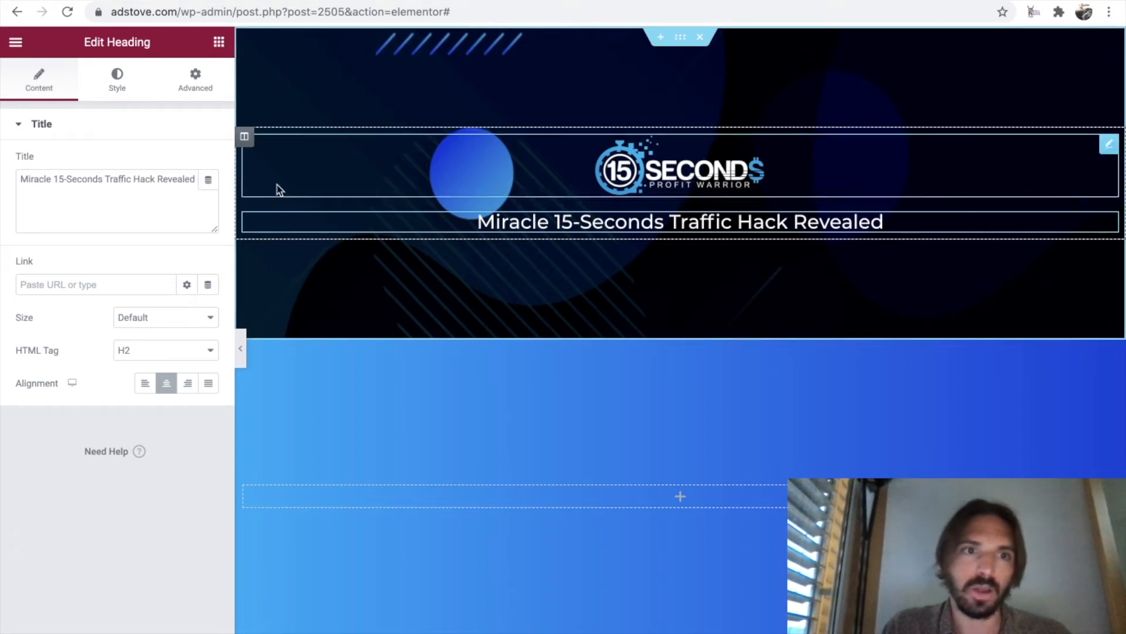
Unlink the side values of both the margin and the padding of the traffic hack heading.
left_click(197, 76)
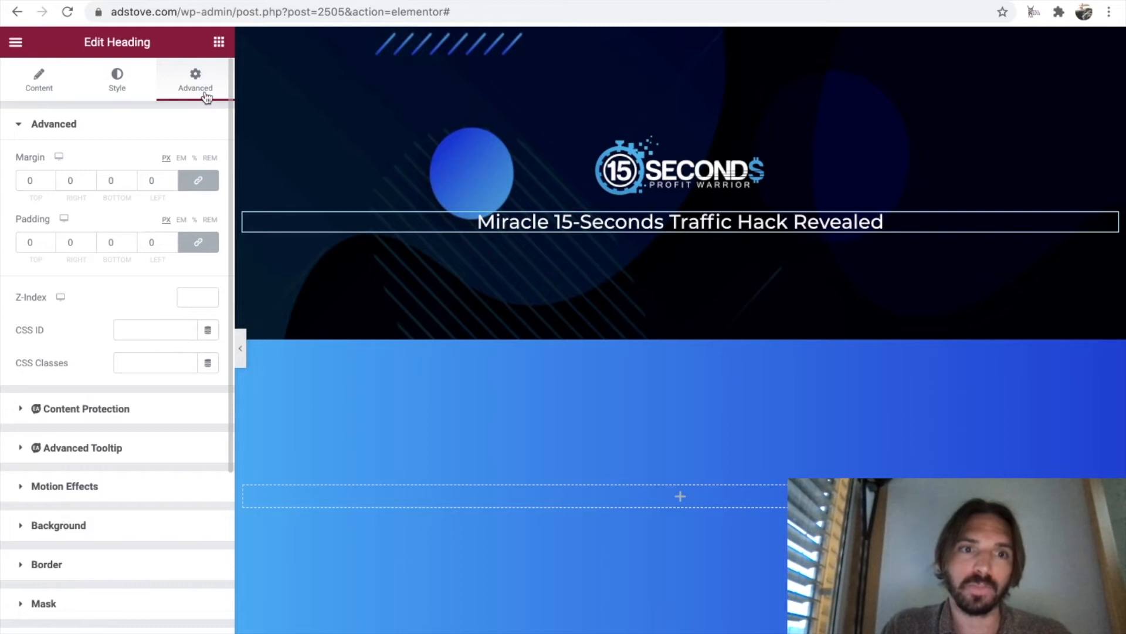
left_click(198, 181)
left_click(201, 242)
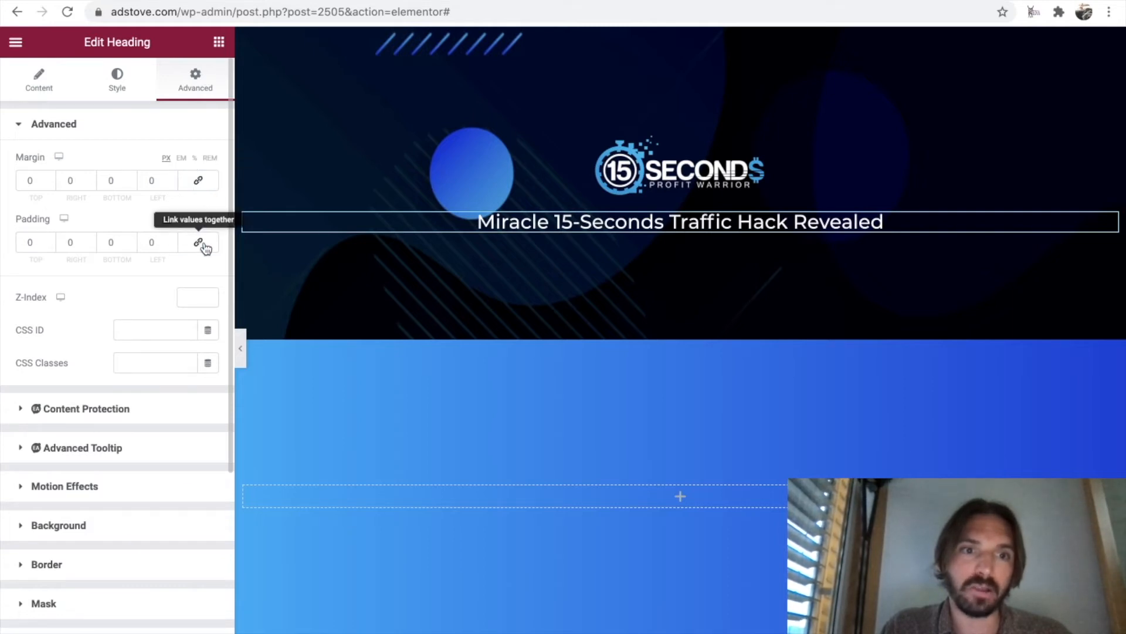
Set the heading's border type to Dashed.
scroll(107, 277, "down", 5)
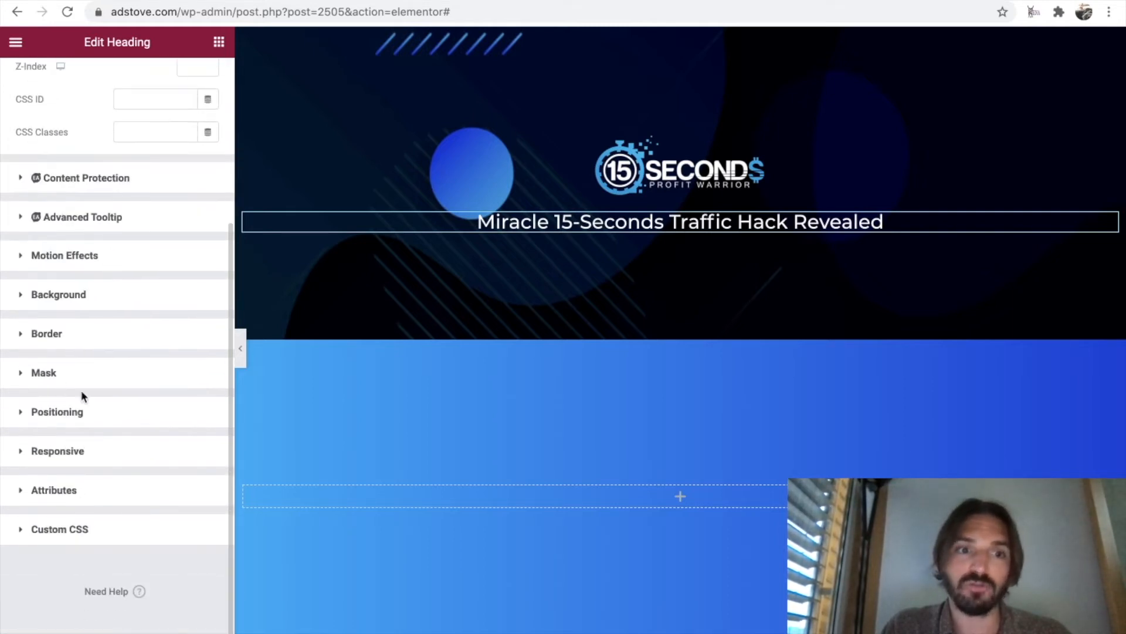
left_click(23, 337)
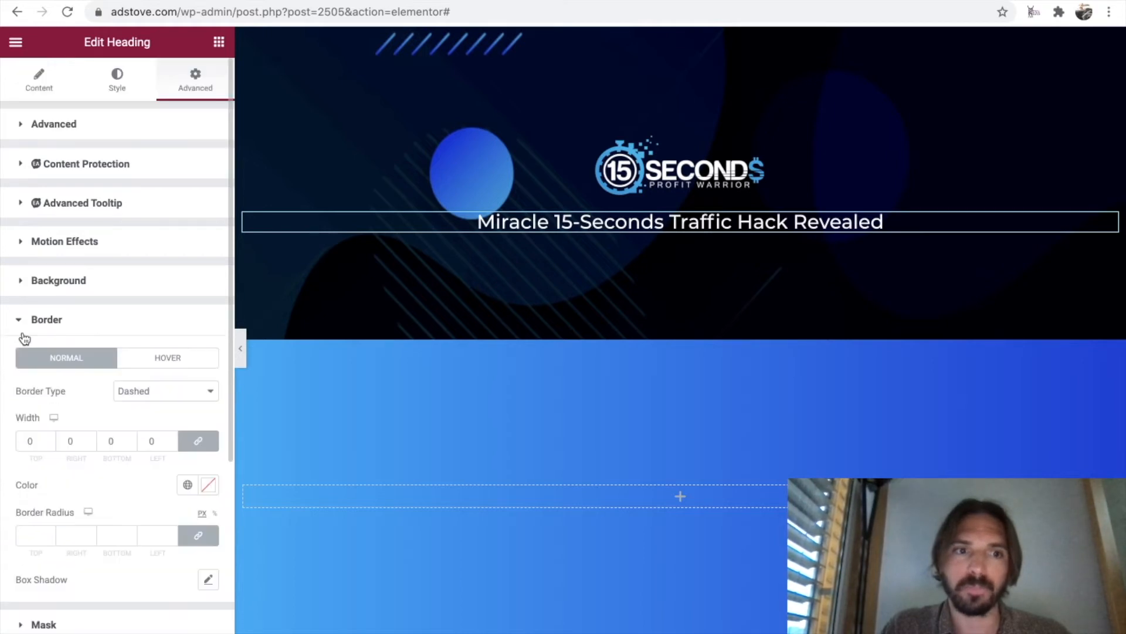
scroll(62, 390, "down", 3)
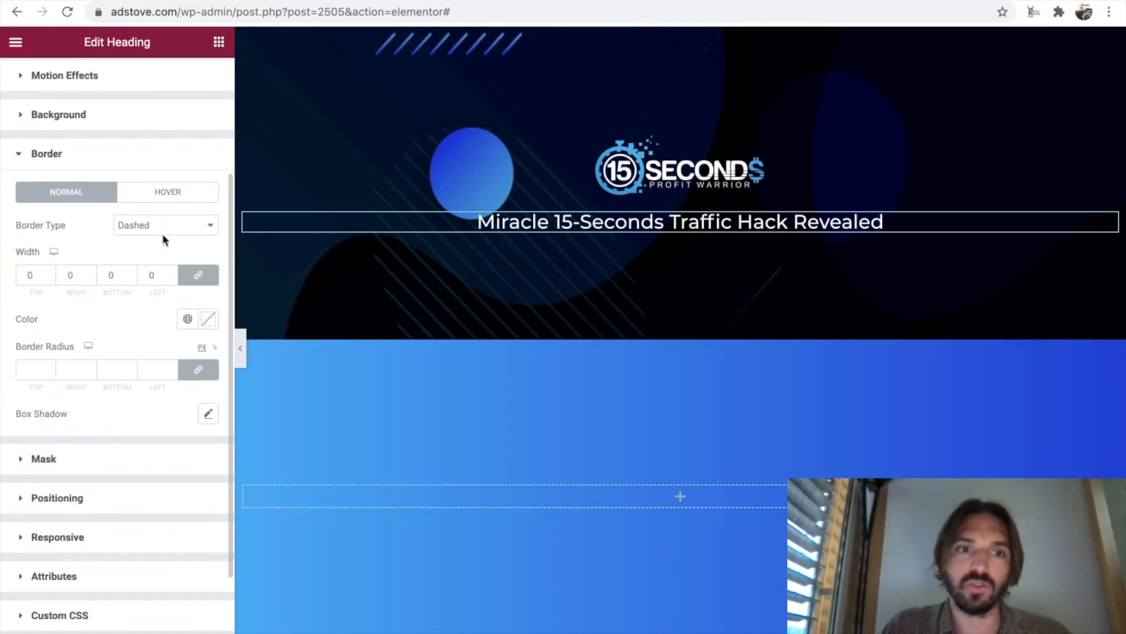
left_click(162, 230)
left_click(159, 171)
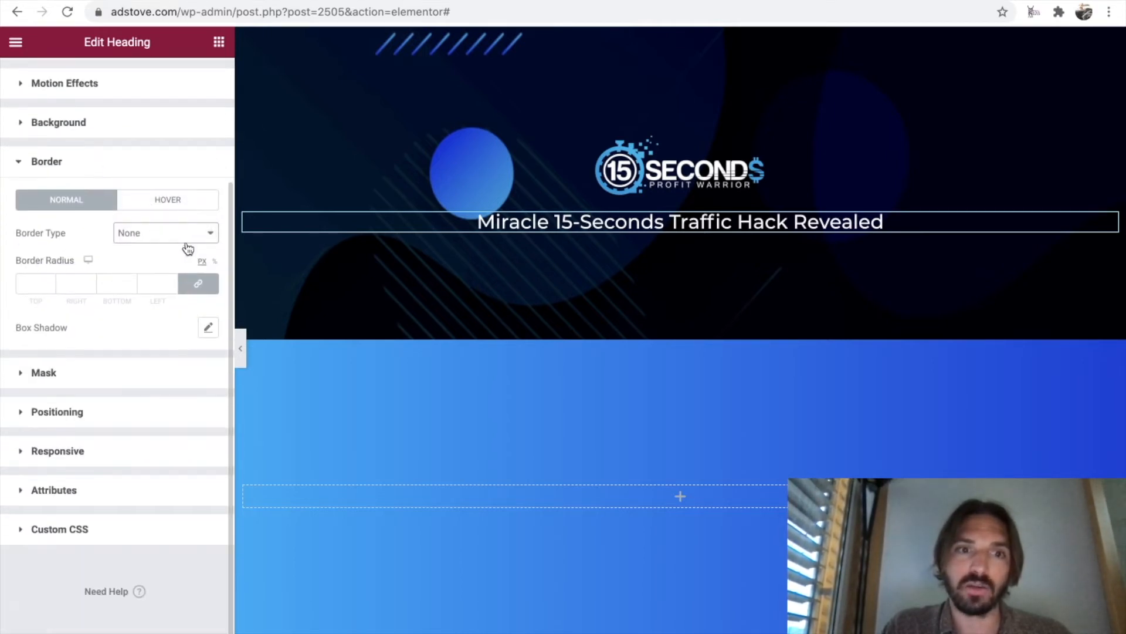
left_click(187, 237)
left_click(177, 285)
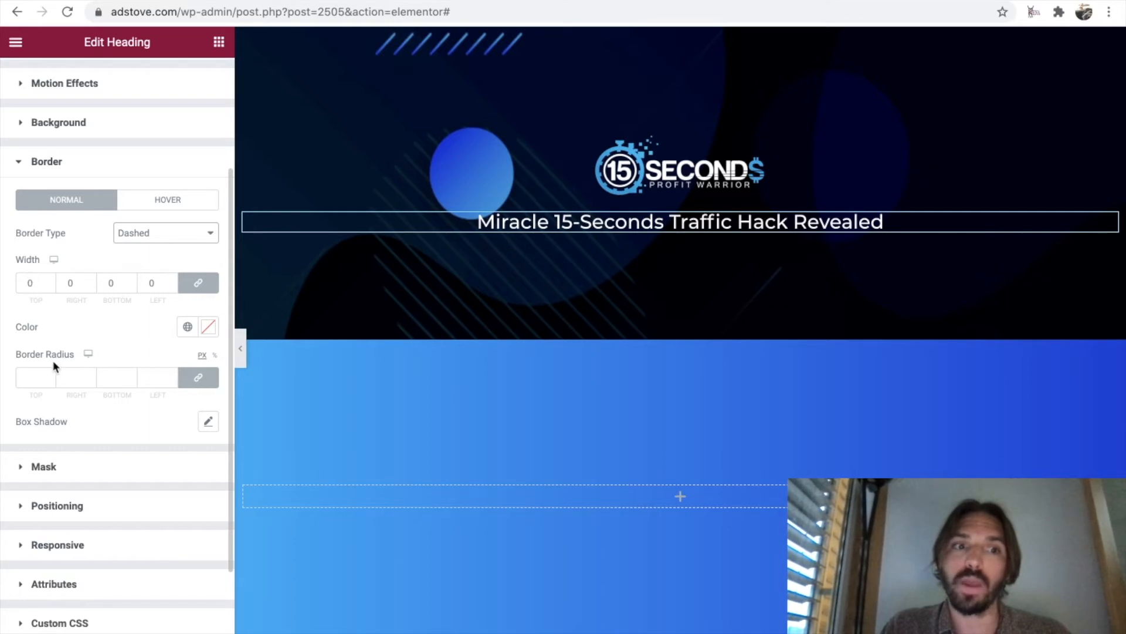
Set the heading's dashed border width to 3 on all sides.
left_click(49, 283)
left_click(49, 283)
left_click(49, 282)
left_click(49, 282)
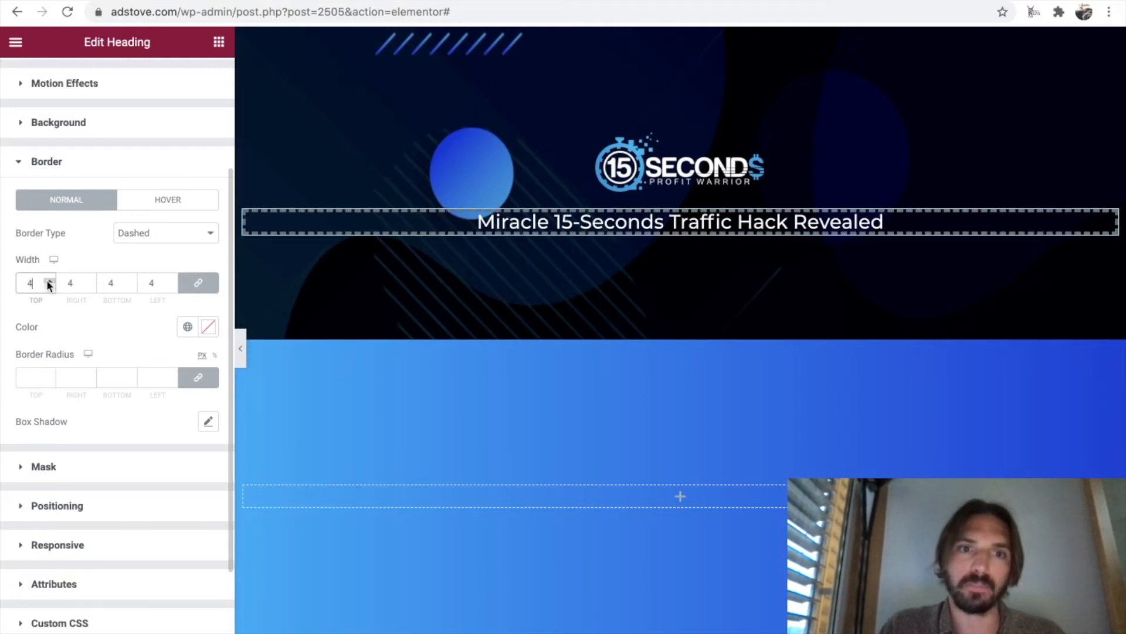
left_click(49, 286)
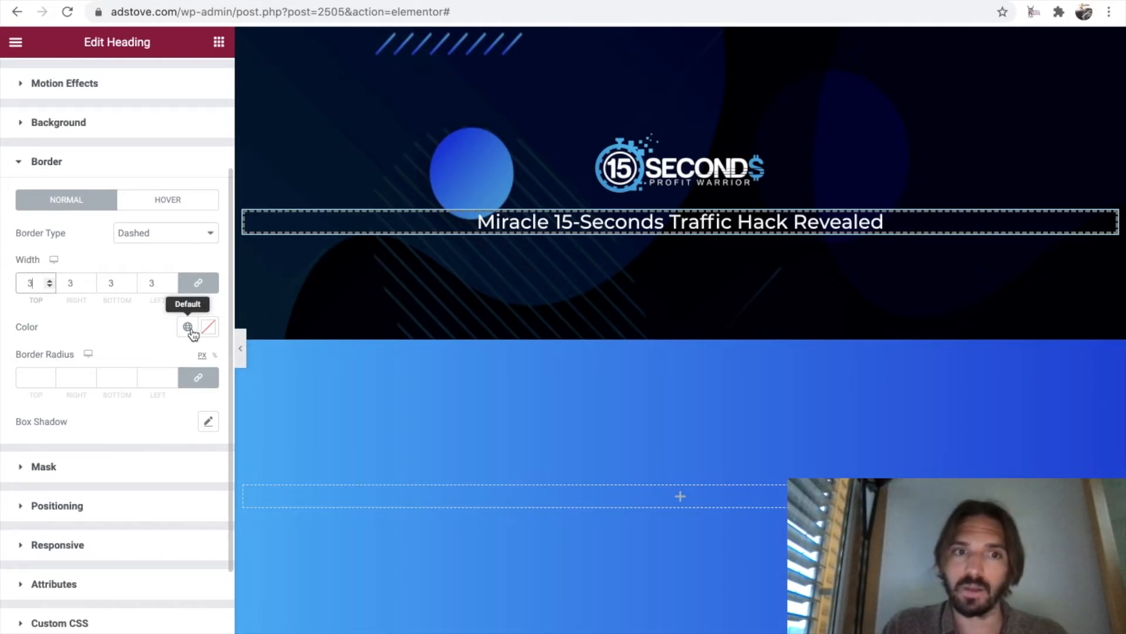
Copy light blue #0FABFA from the Google Docs color list into the heading's border color in Elementor and set the border radius to 25.
left_click(469, 1)
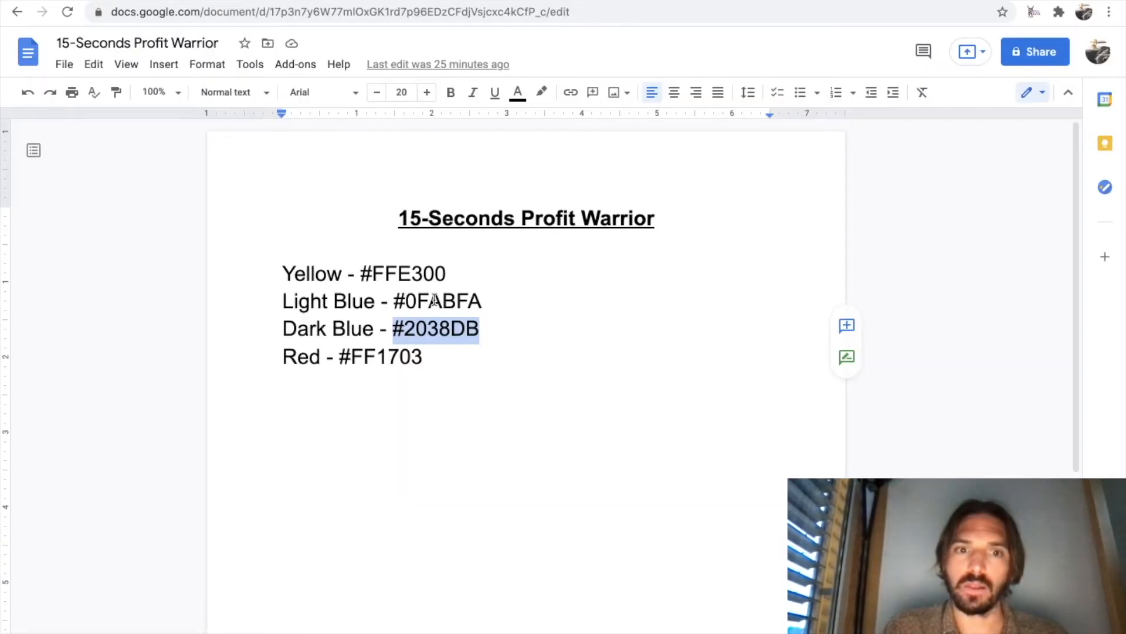
left_click_drag(481, 301, 393, 301)
key("ctrl+c")
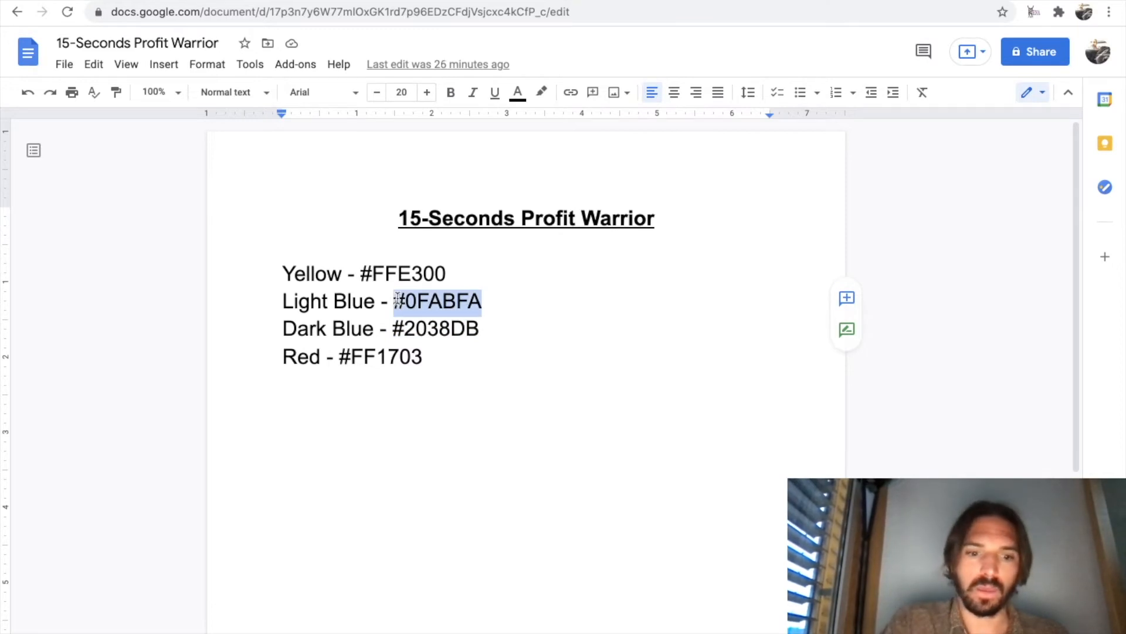
left_click(117, 1)
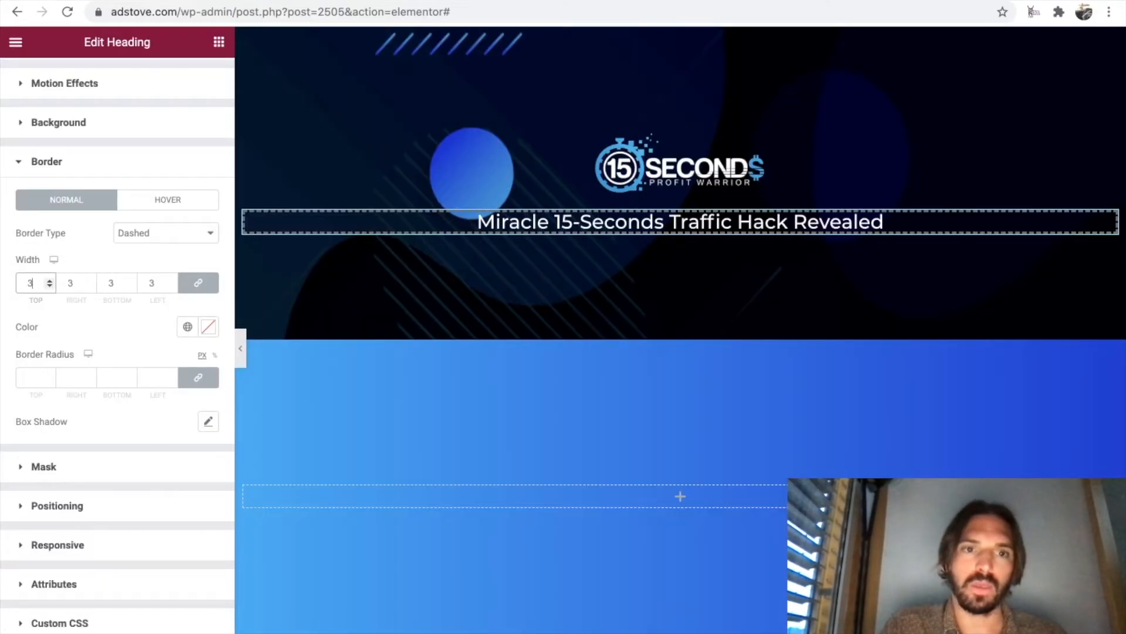
left_click(209, 327)
key("ctrl+v")
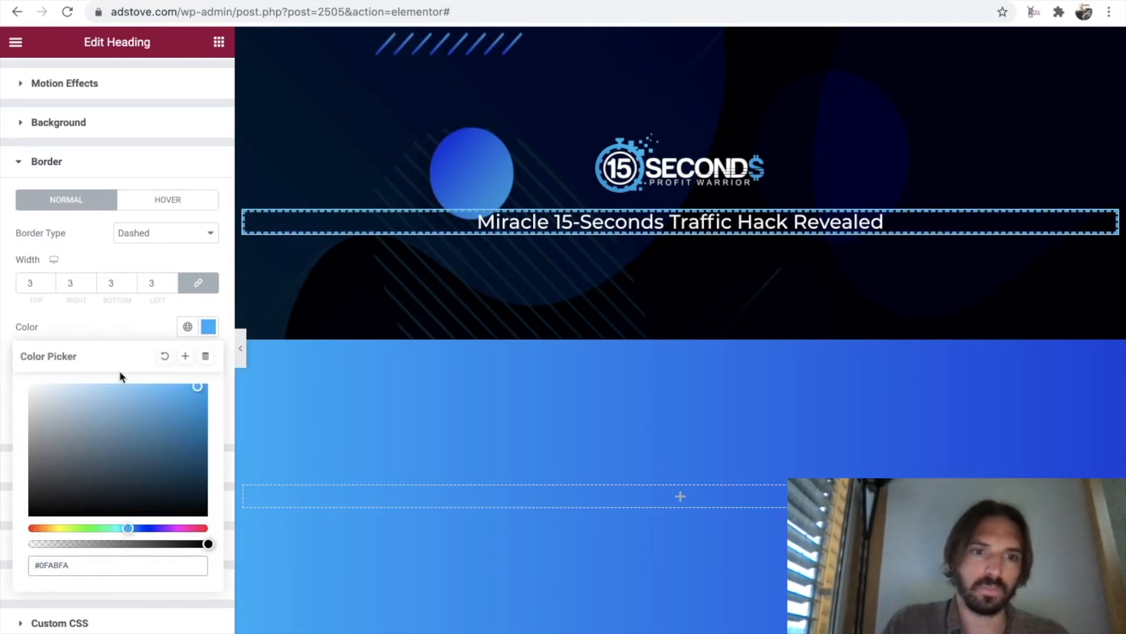
left_click(125, 327)
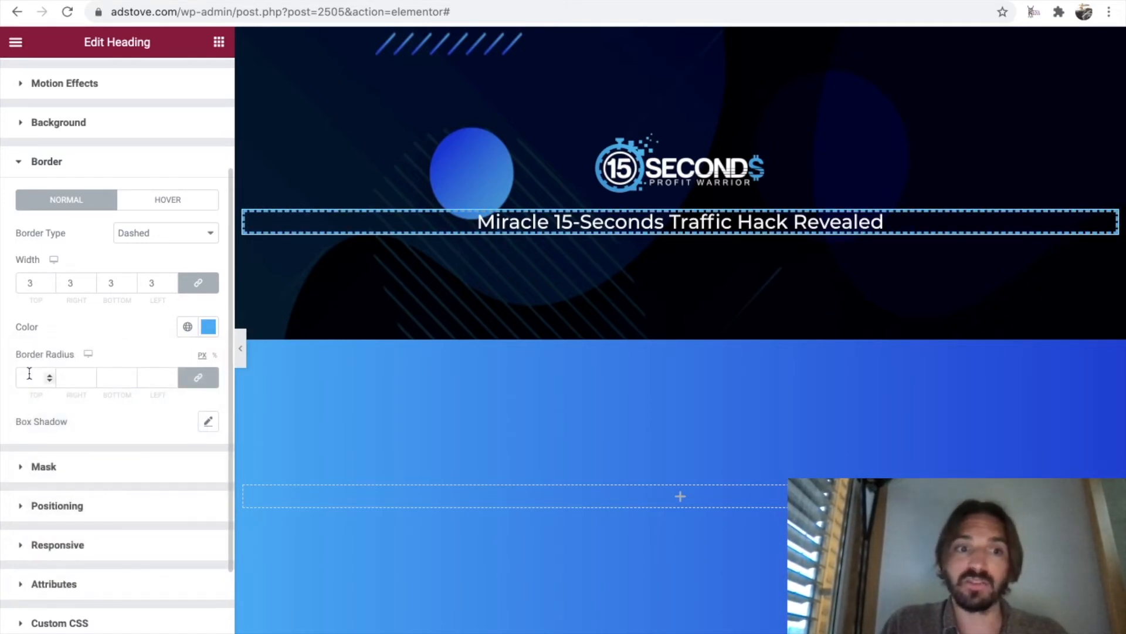
left_click(30, 379)
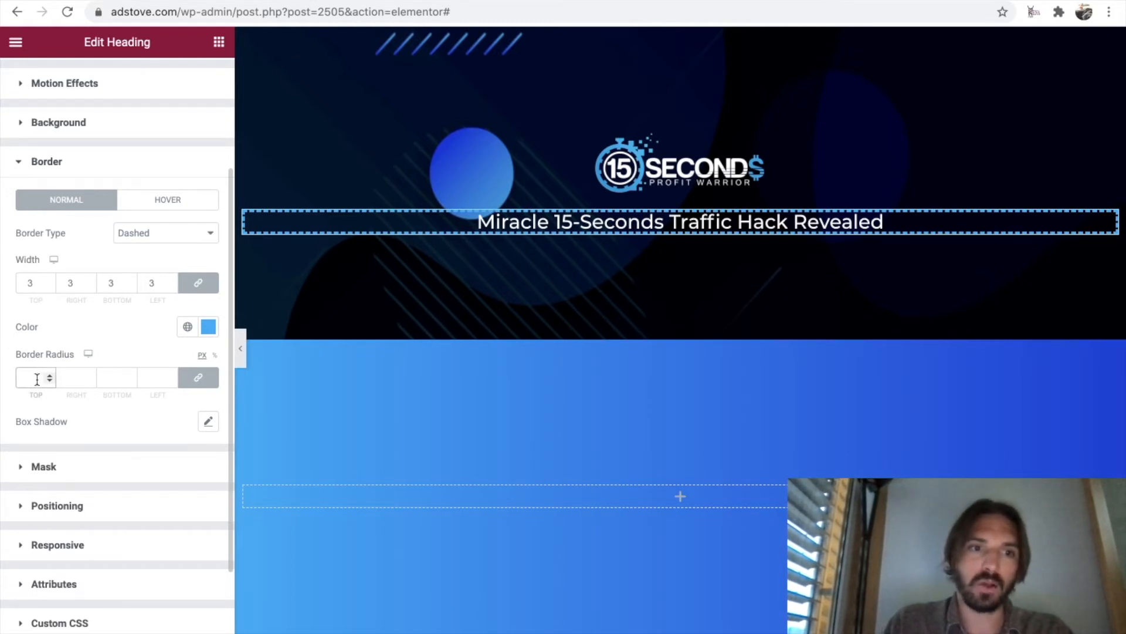
type("20")
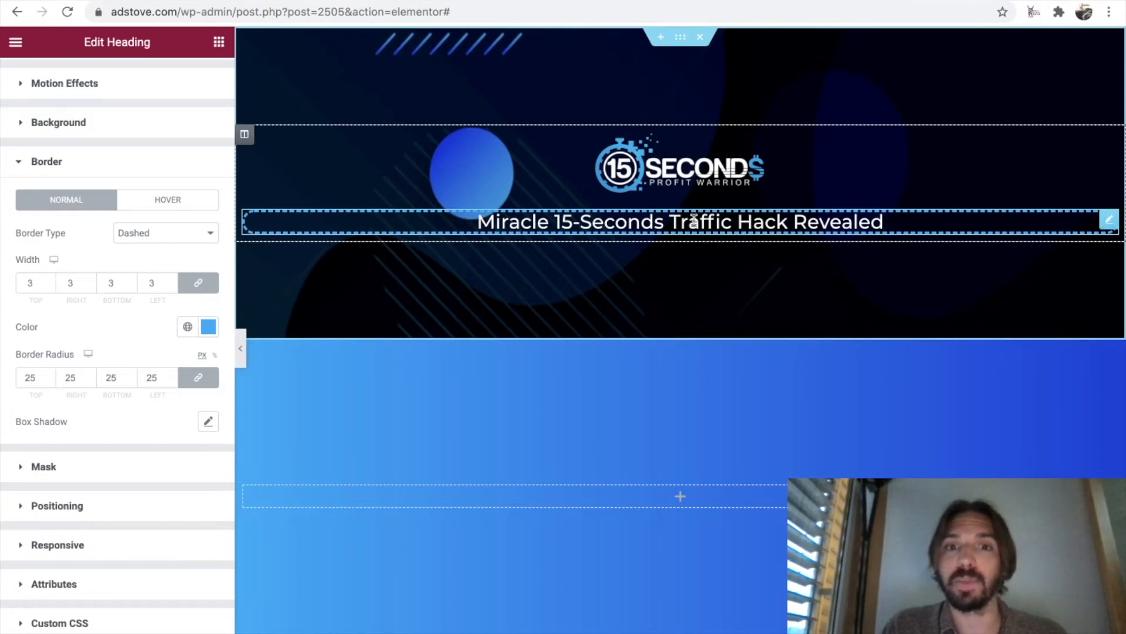
Set the heading's right and left margins to 300 px each.
scroll(114, 106, "up", 3)
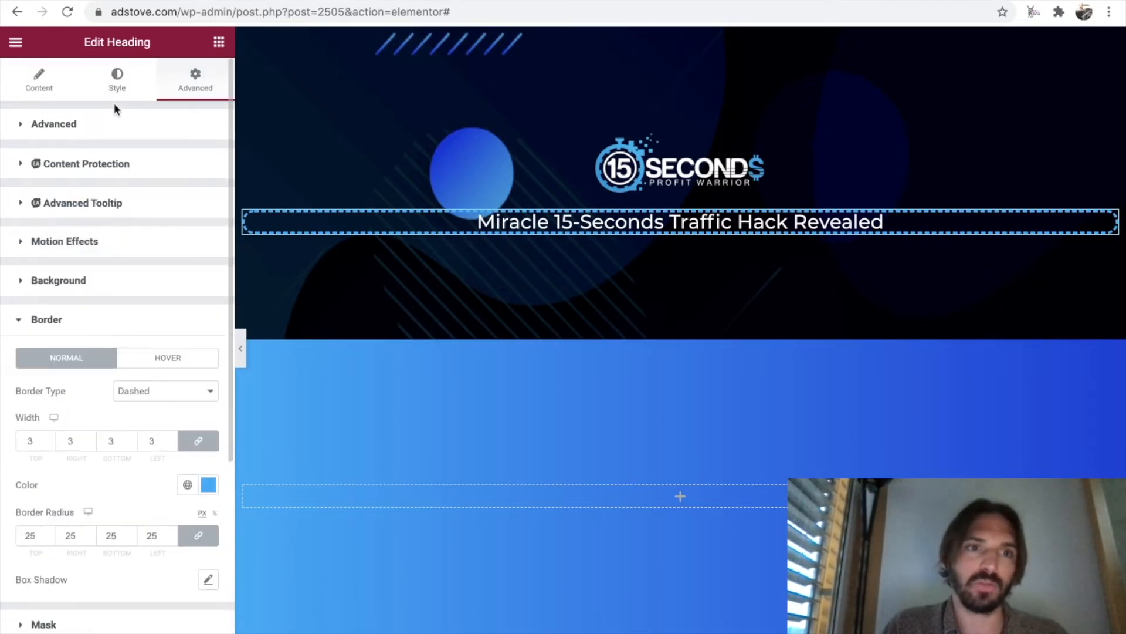
left_click(19, 125)
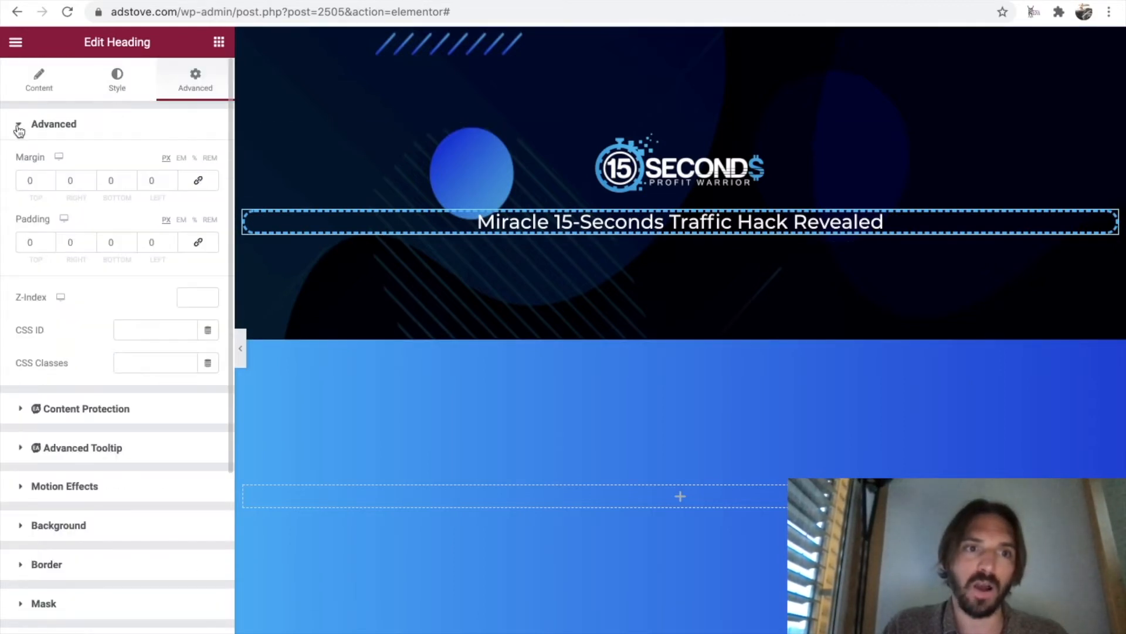
left_click(72, 182)
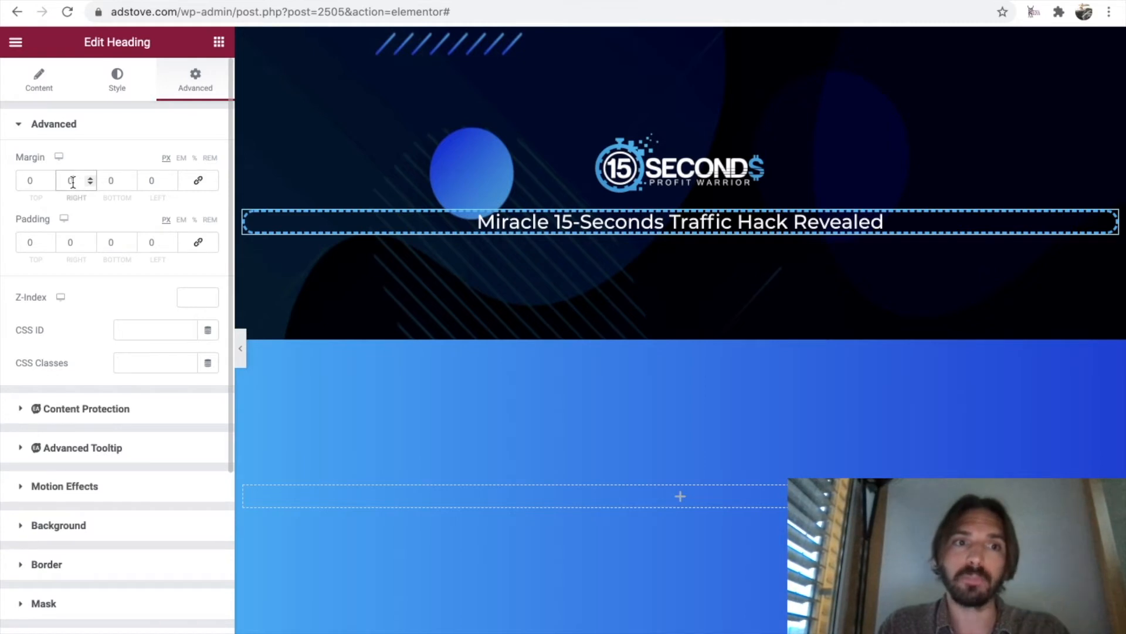
type("300")
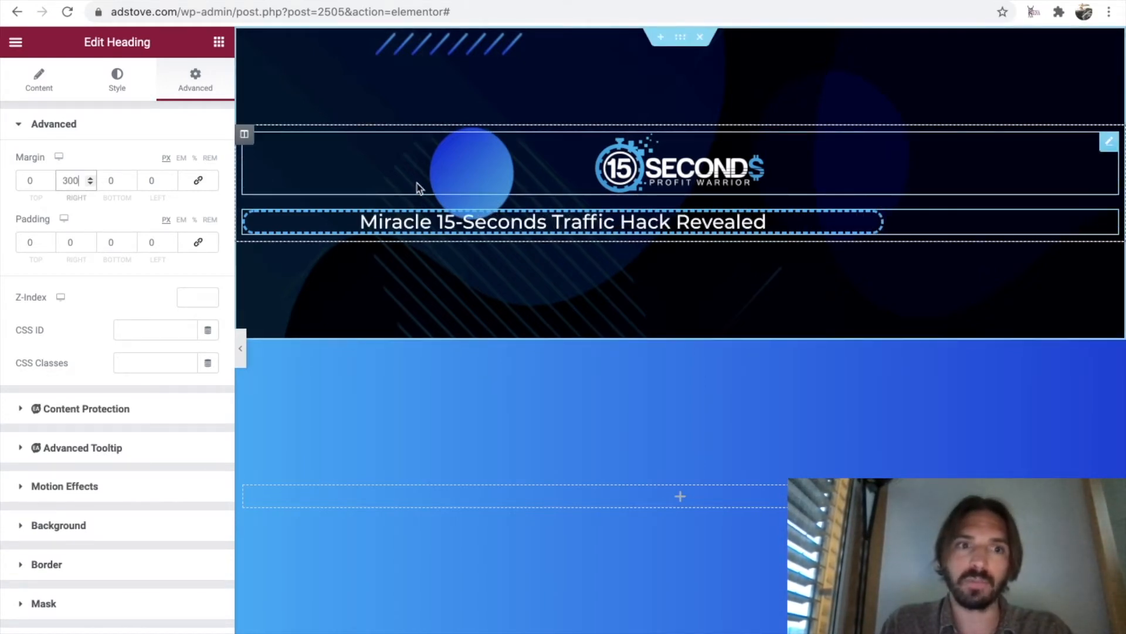
left_click(152, 181)
type("300")
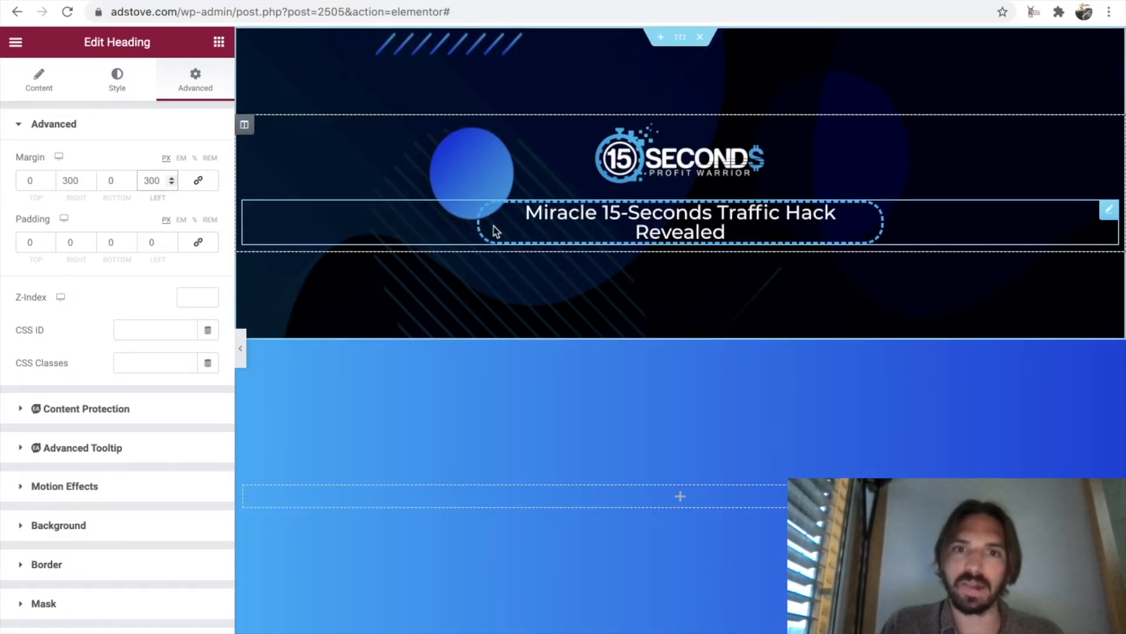
Set the heading's top and bottom padding to 10 px and preview the page without the editing controls.
double_click(33, 245)
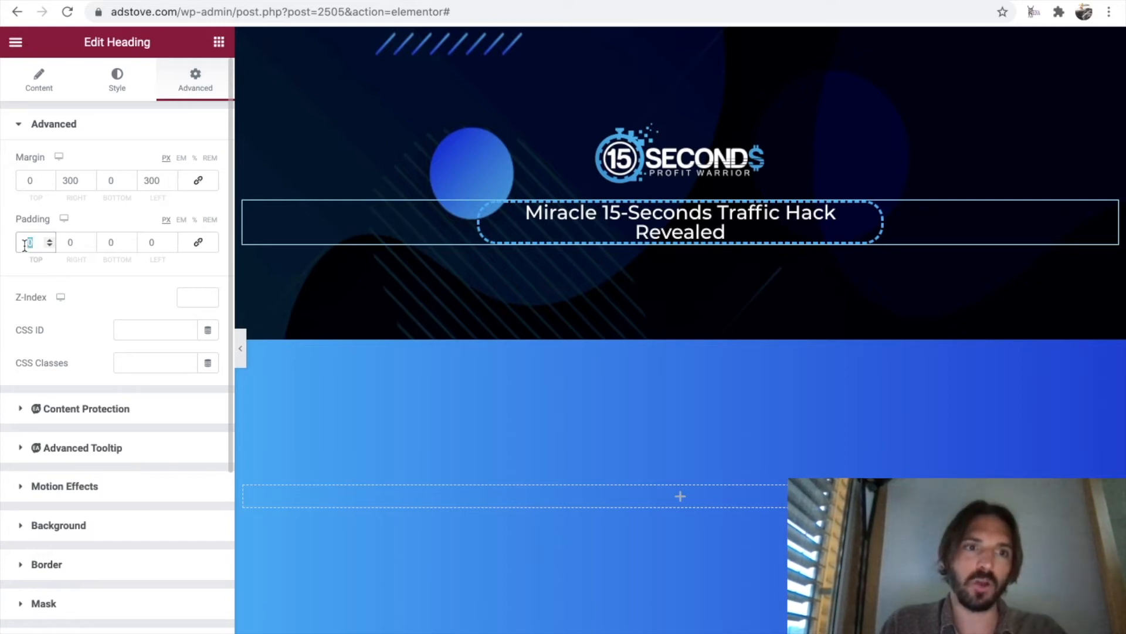
type("10")
double_click(110, 242)
type("10")
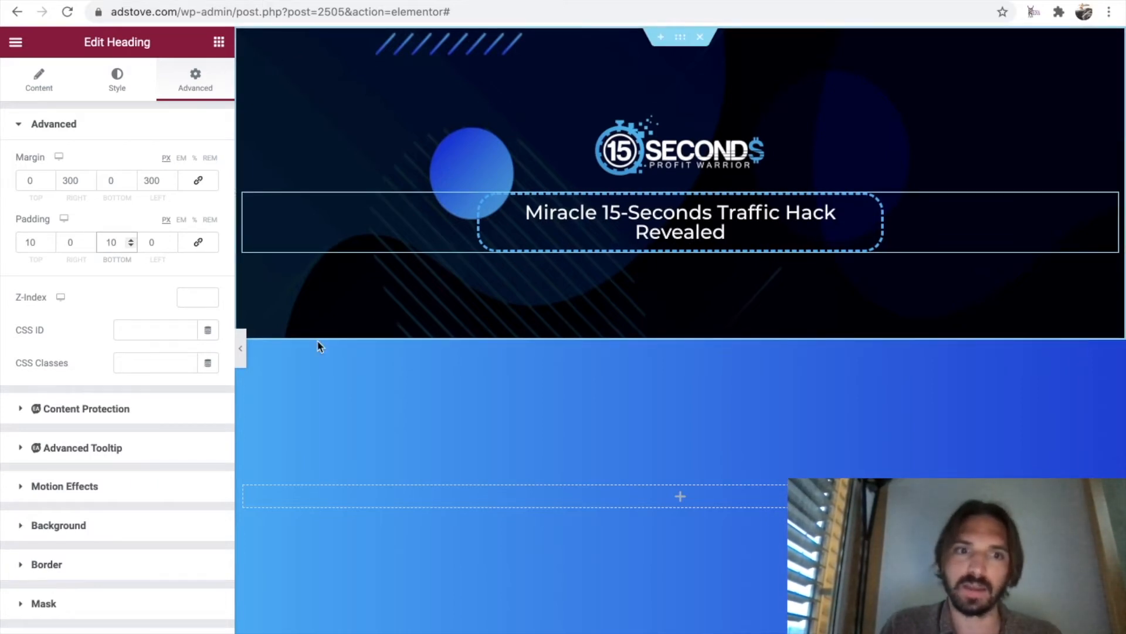
left_click(240, 349)
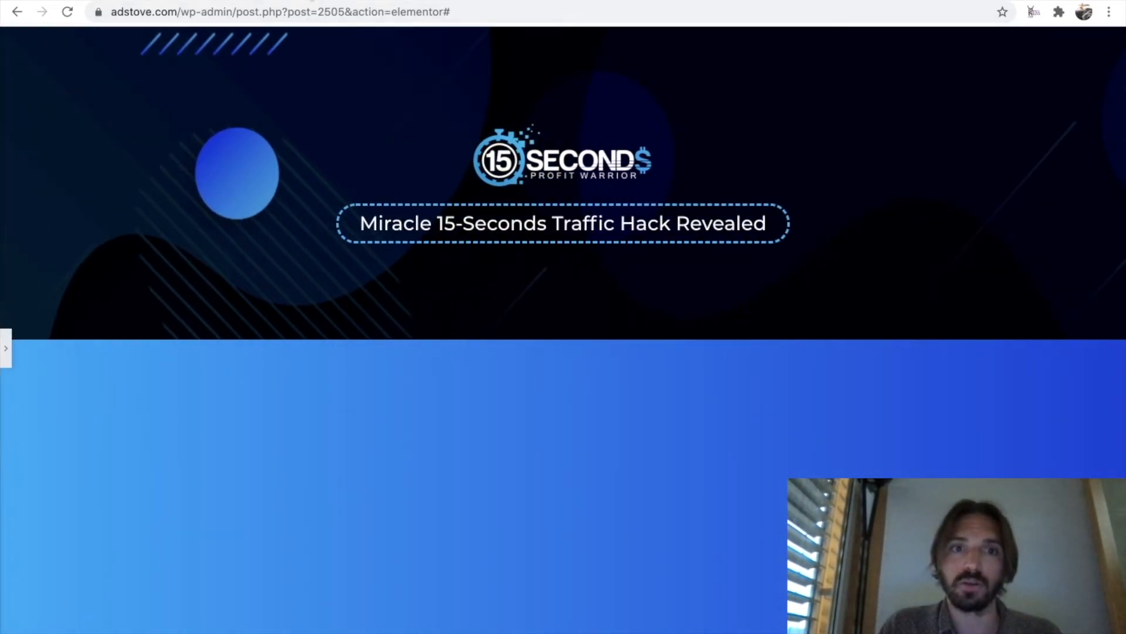
Switch to the original sales page and copy its headline line "Watch A Complete Newbie Bank".
left_click(312, 0)
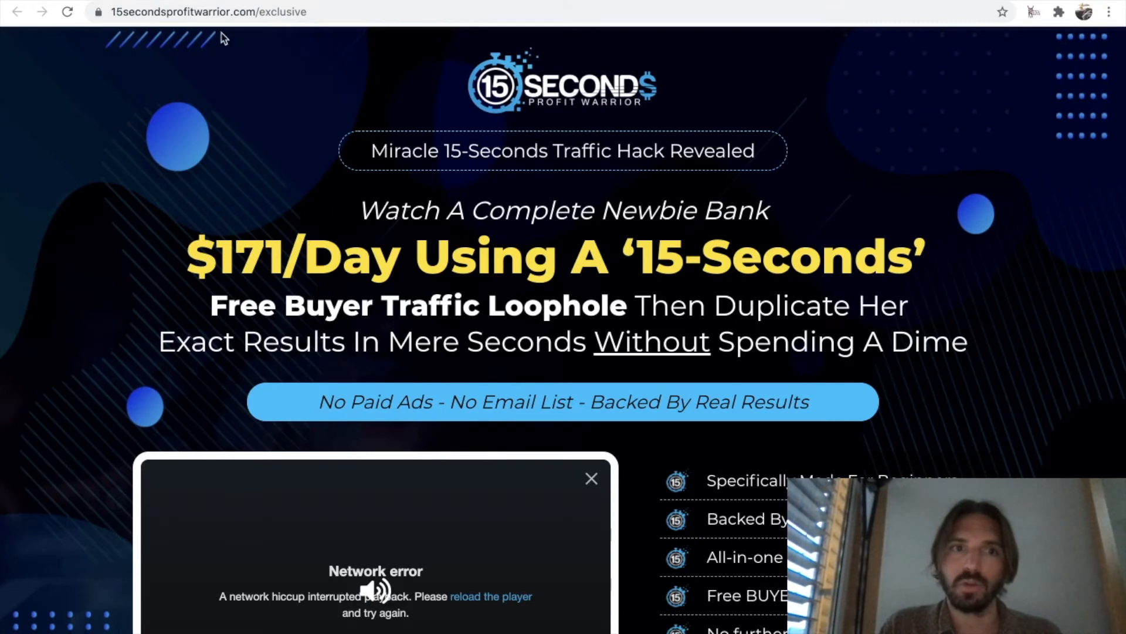
left_click(176, 0)
key("super+p")
left_click(293, 1)
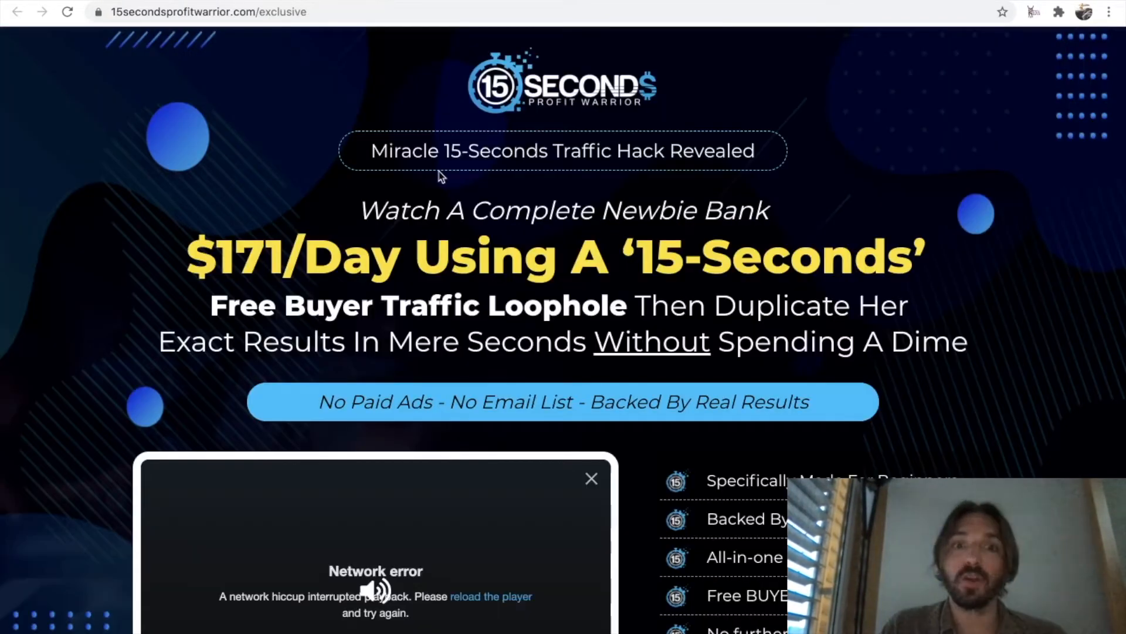
left_click_drag(358, 212, 773, 214)
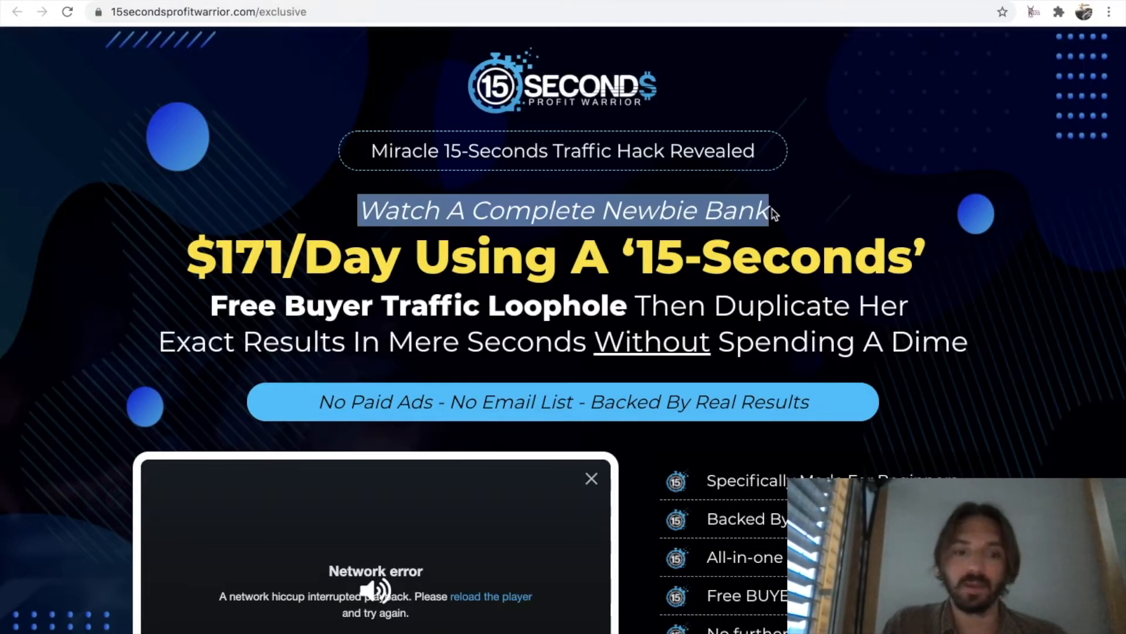
In Elementor, add a centered Heading widget below the bordered heading, with the title "Watch A Complete Newbie Bank".
left_click(129, 0)
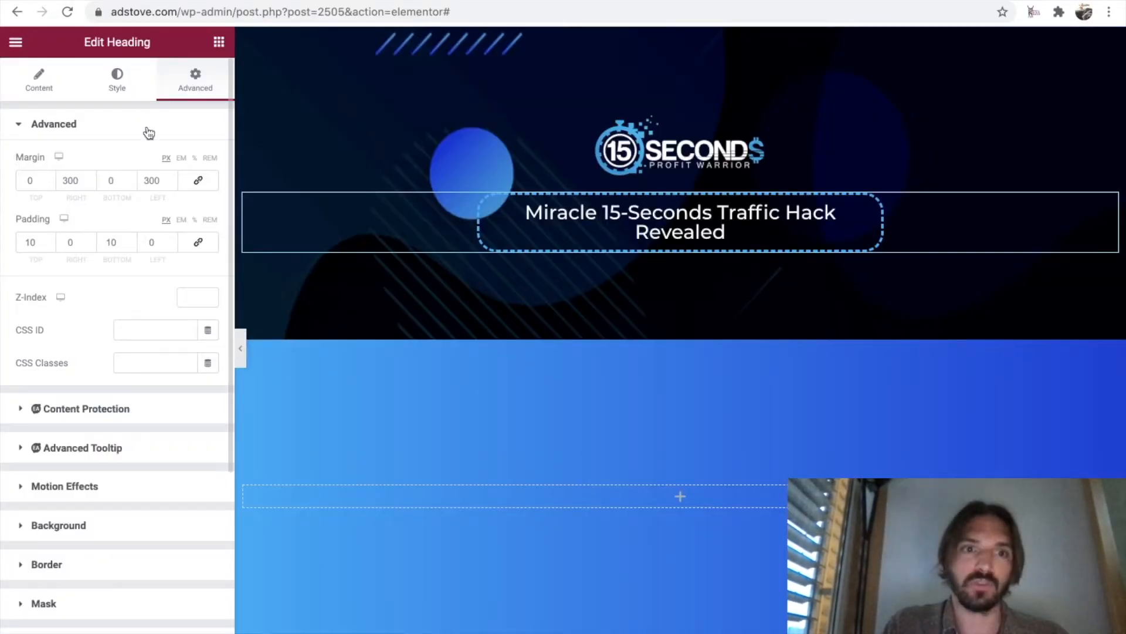
left_click(218, 46)
left_click_drag(173, 183, 679, 243)
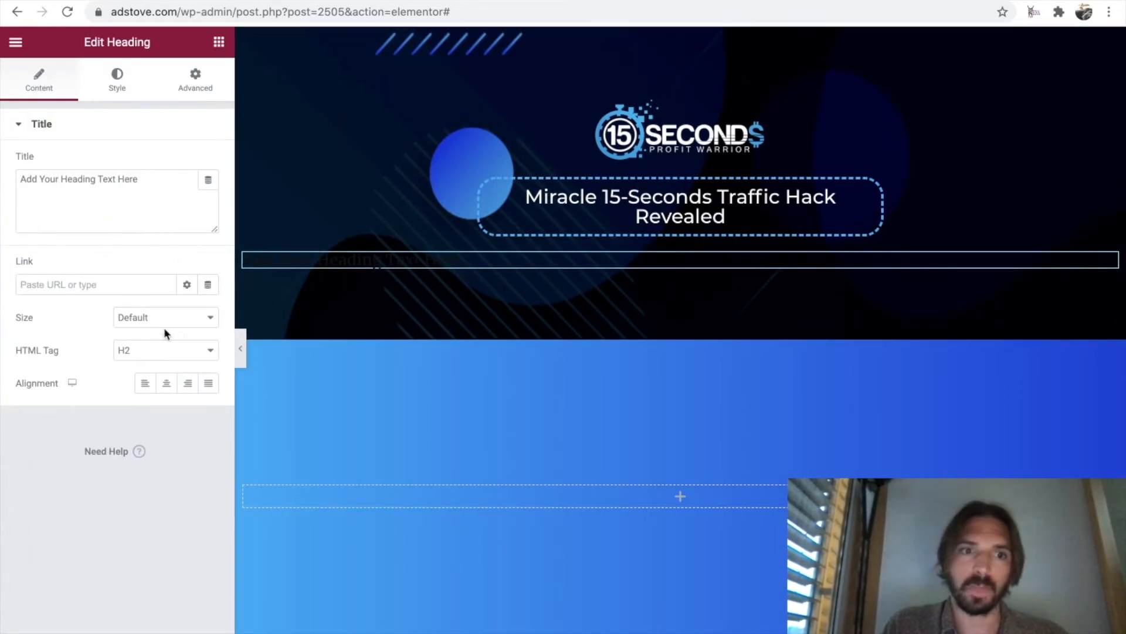
left_click(168, 385)
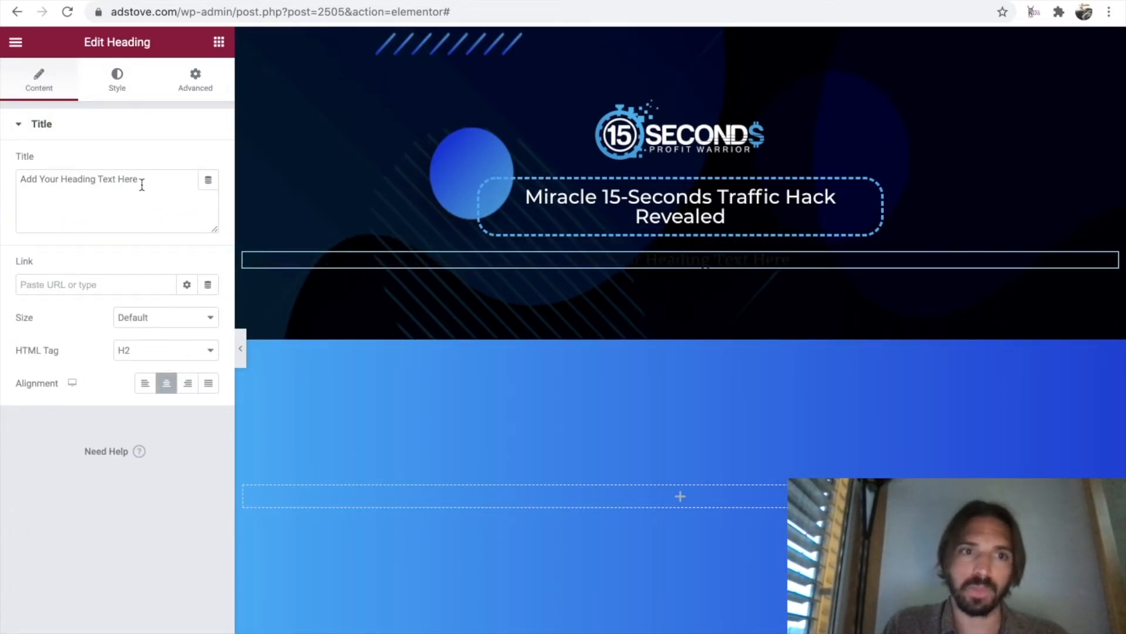
left_click_drag(140, 180, 20, 177)
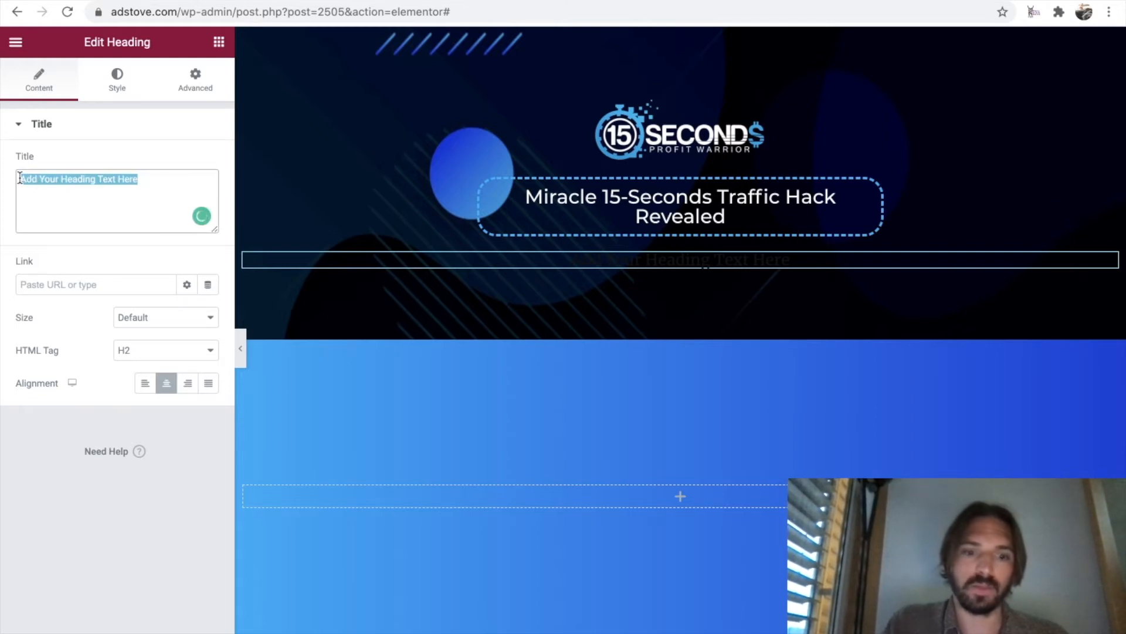
key("super+v")
Set the text color of the "Watch A Complete Newbie Bank" heading to white.
left_click(117, 84)
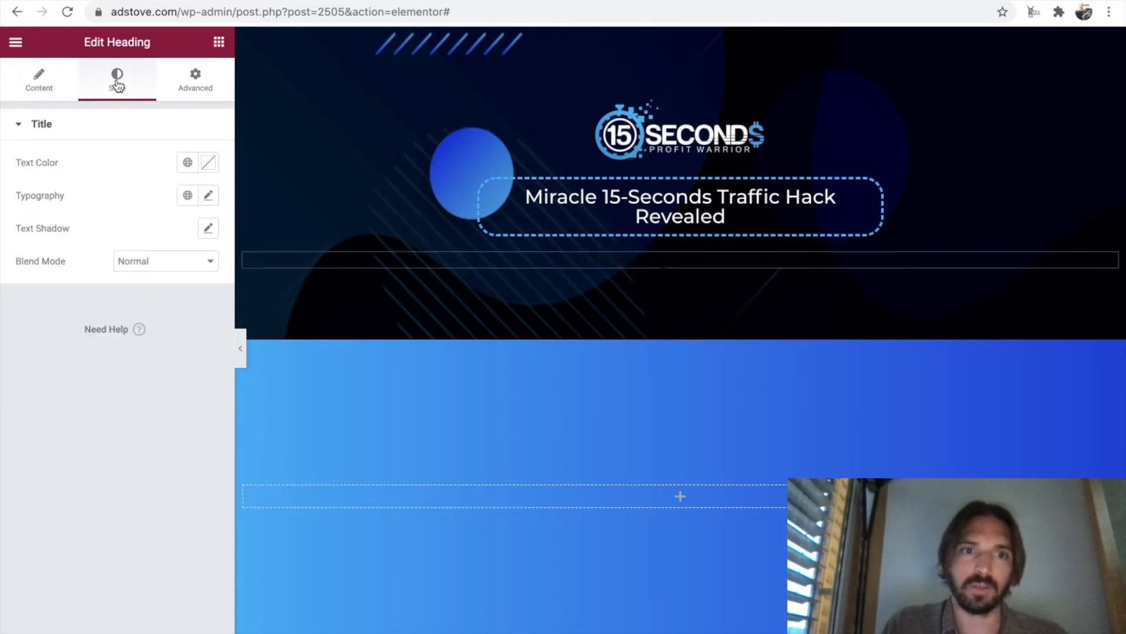
left_click(206, 164)
left_click_drag(97, 323, 20, 197)
left_click(91, 151)
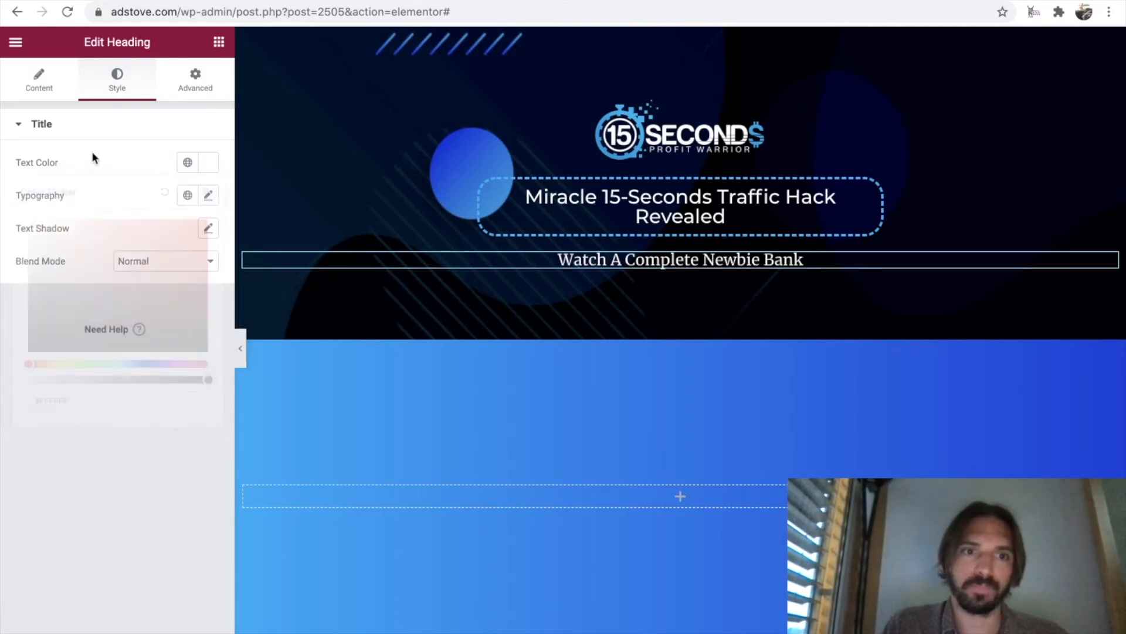
Set the "Watch A Complete Newbie Bank" heading's font family to Montserrat and its size to 35 px.
left_click(207, 197)
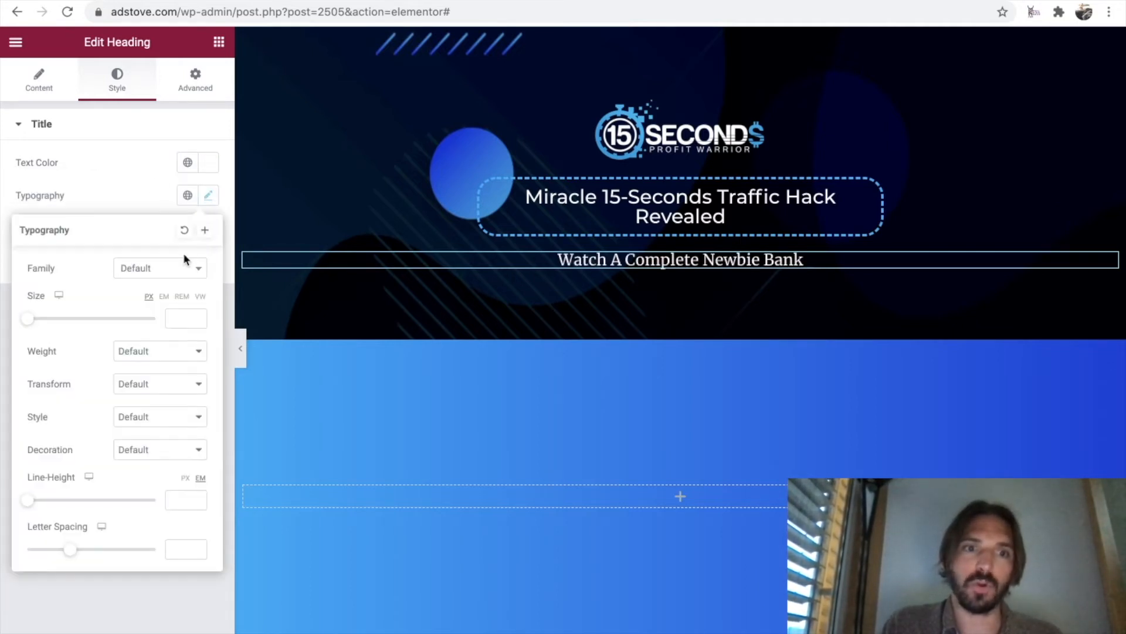
left_click(179, 269)
type("monts")
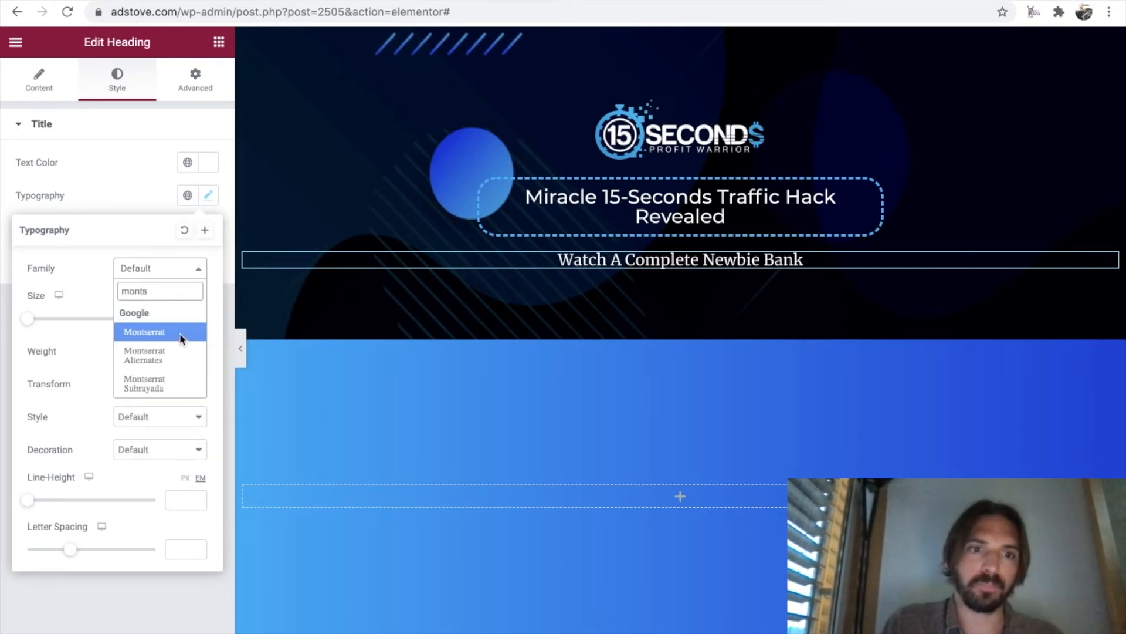
left_click(182, 335)
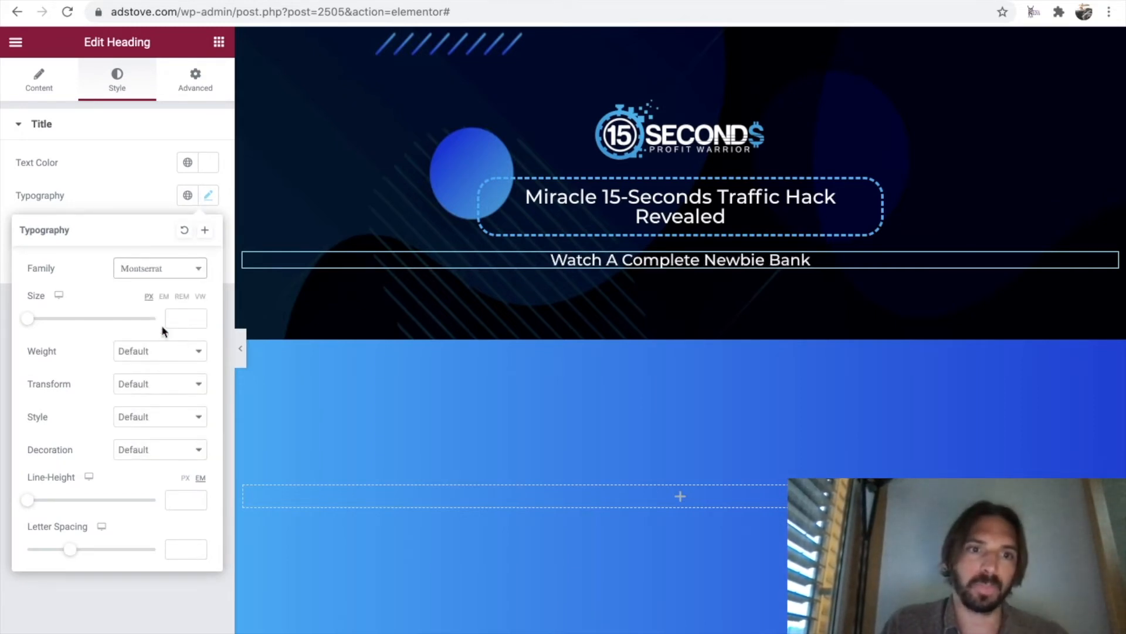
left_click_drag(32, 321, 53, 322)
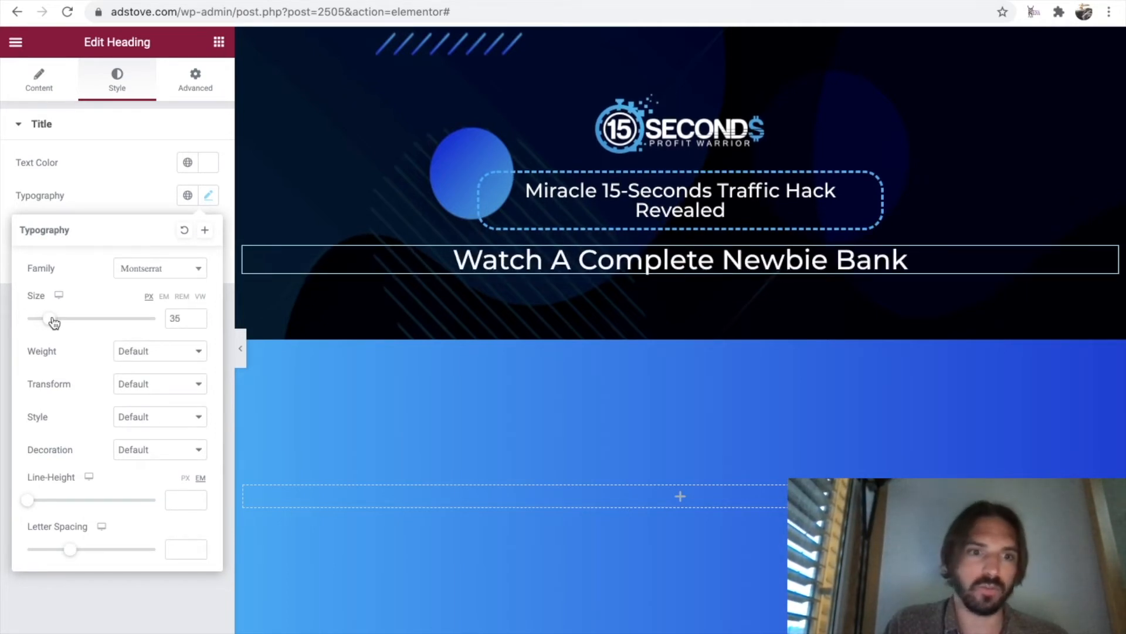
Give the "Watch A Complete Newbie Bank" heading a font weight of 300 and the Italic style.
left_click(175, 359)
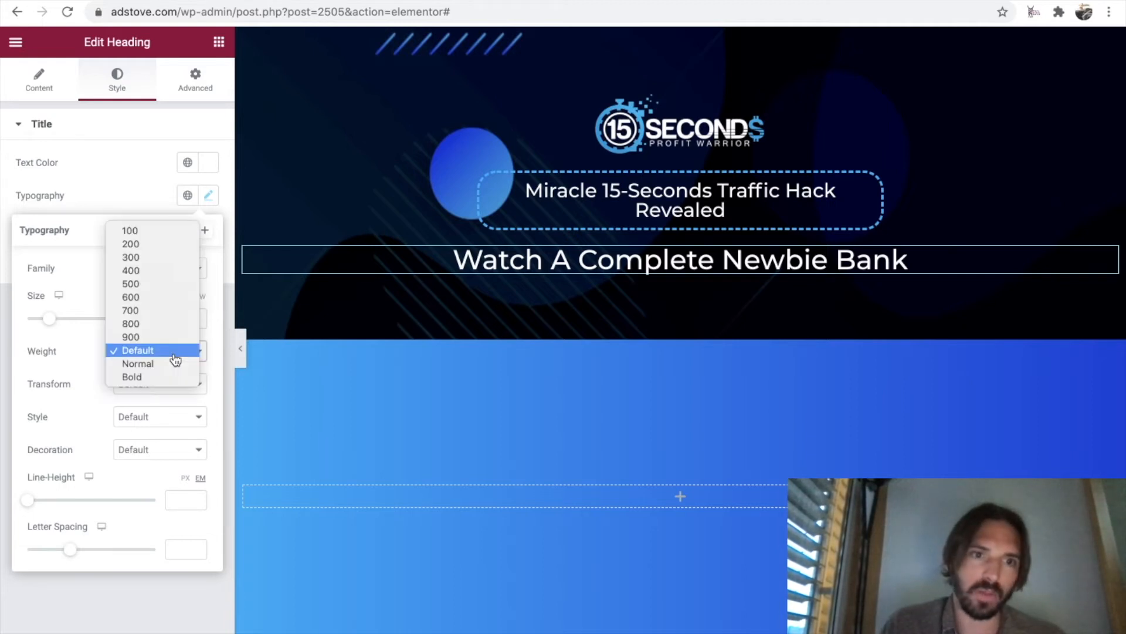
left_click(163, 258)
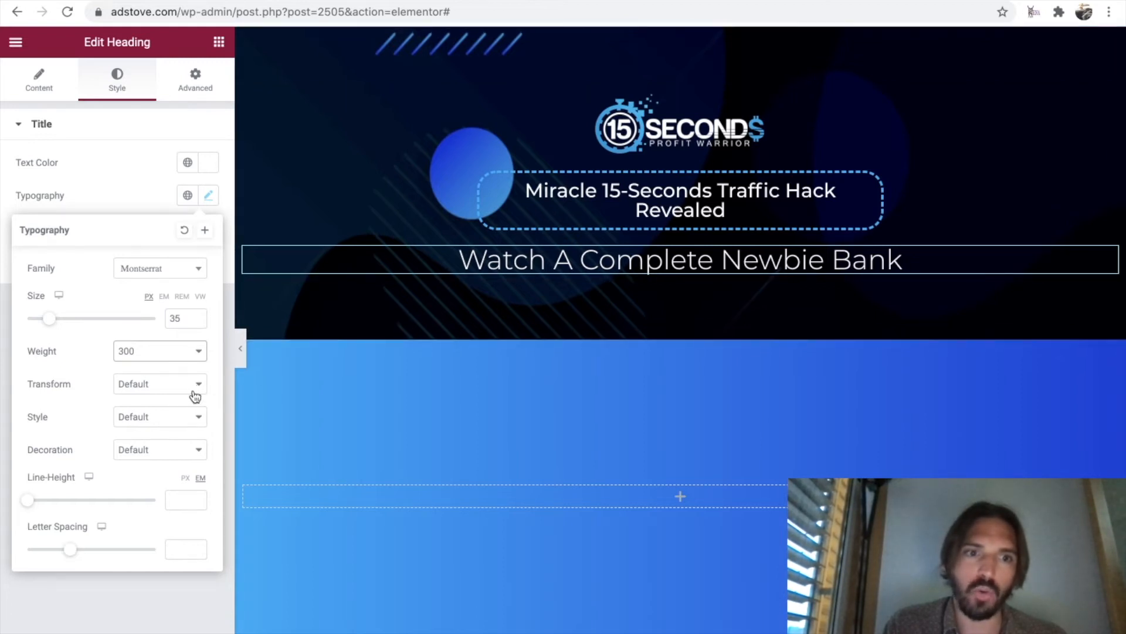
left_click(185, 421)
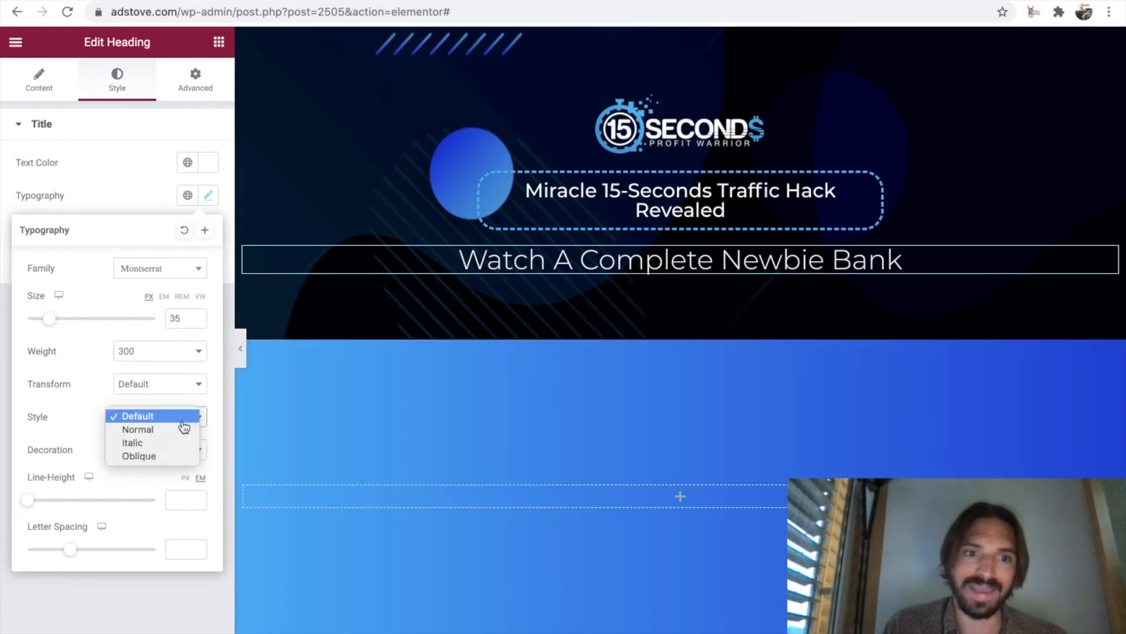
left_click(169, 441)
left_click_drag(187, 256, 927, 262)
key("ctrl+c")
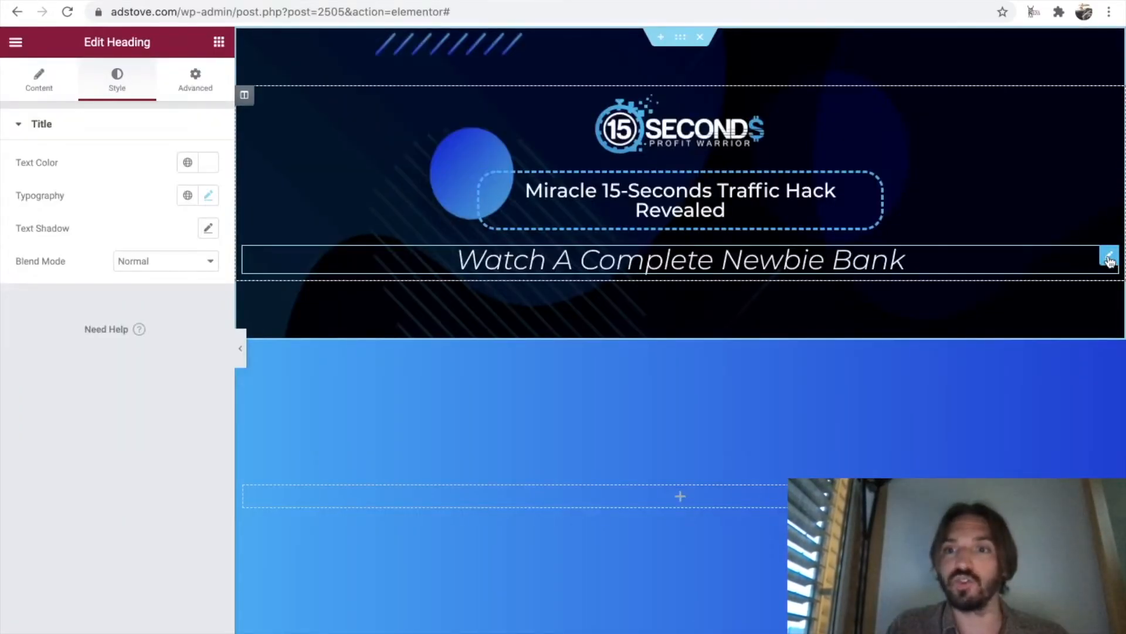
Duplicate the italic heading and replace the copy's title with "$171/Day Using A ‘15-Seconds’", copied from the original sales page.
right_click(1108, 261)
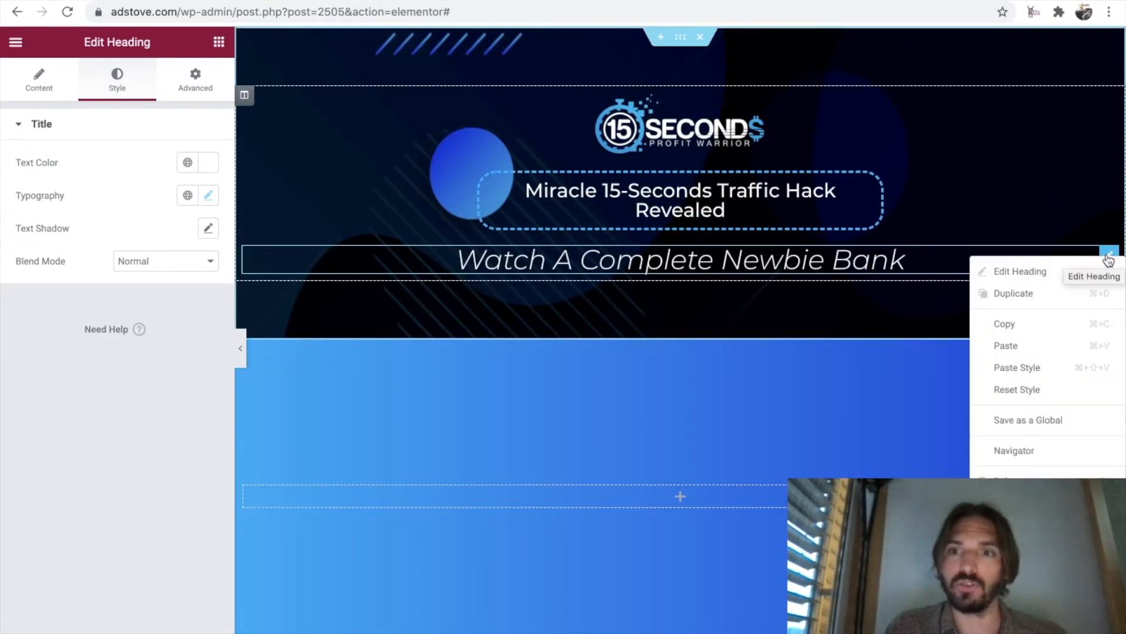
left_click(1054, 293)
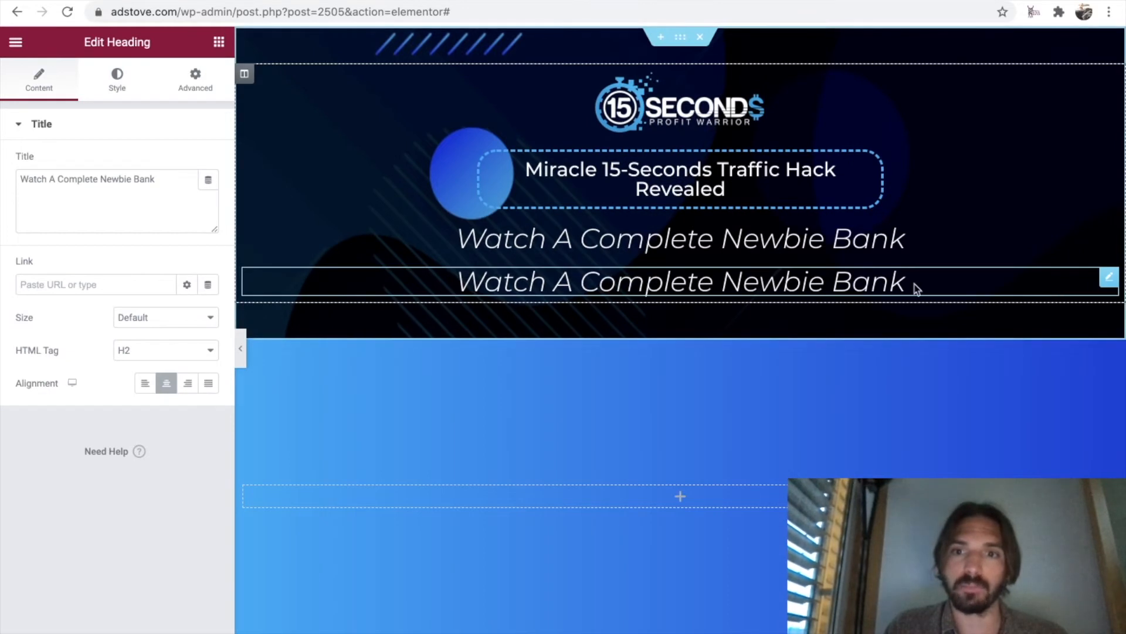
left_click(968, 282)
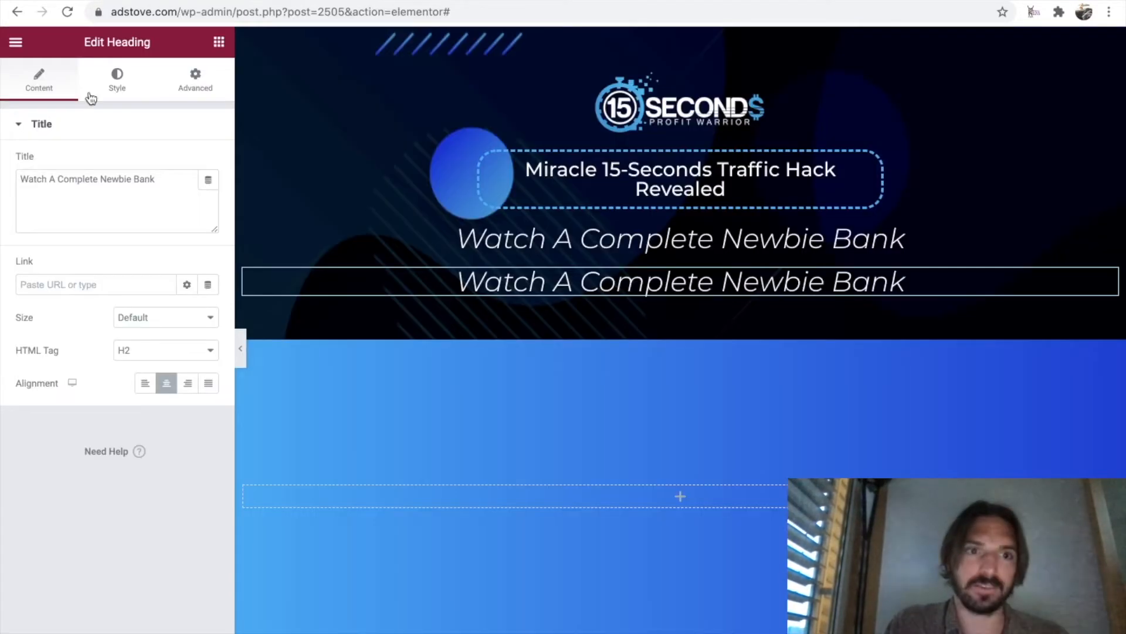
left_click_drag(156, 180, 20, 181)
key("ctrl+v")
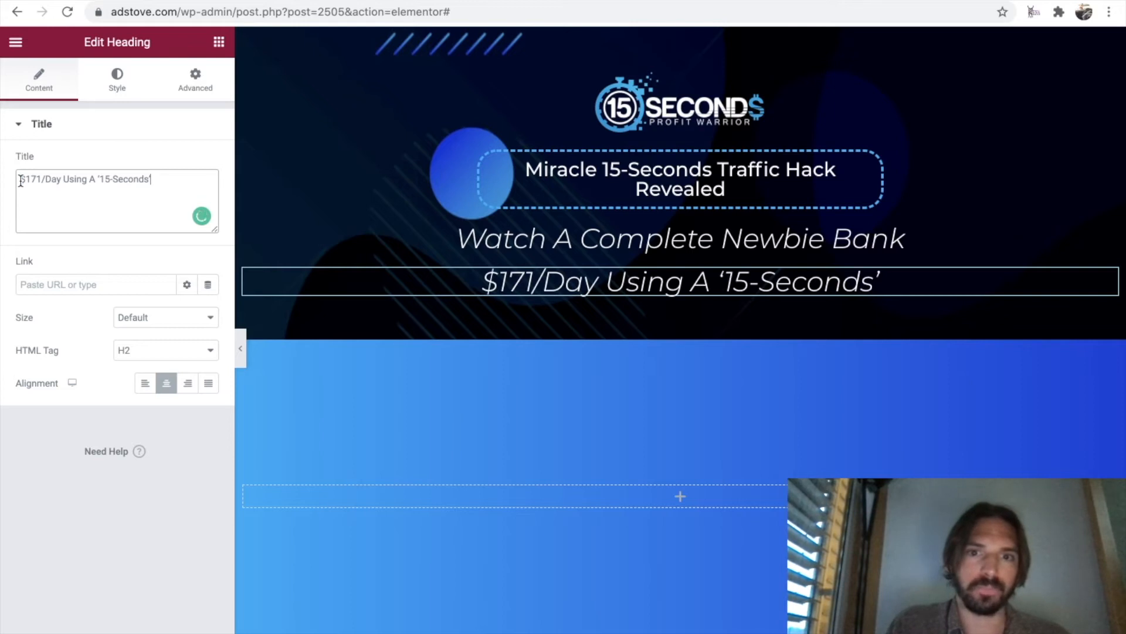
Set the text color of the "$171/Day Using A ‘15-Seconds’" heading to yellow #FFE300.
left_click(119, 80)
left_click(210, 194)
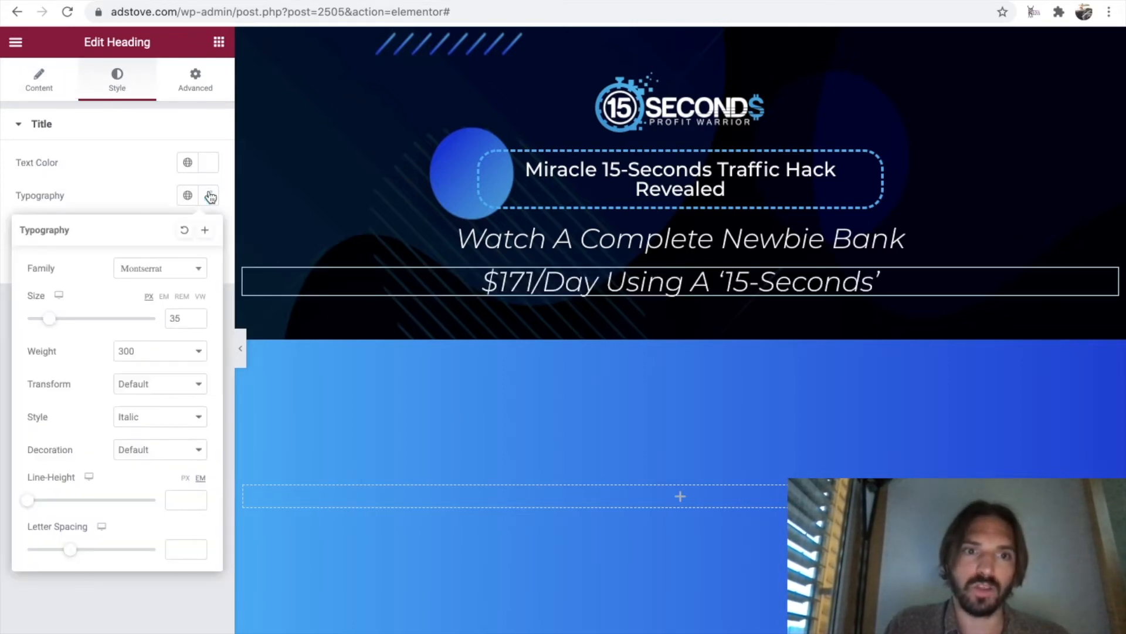
left_click(209, 168)
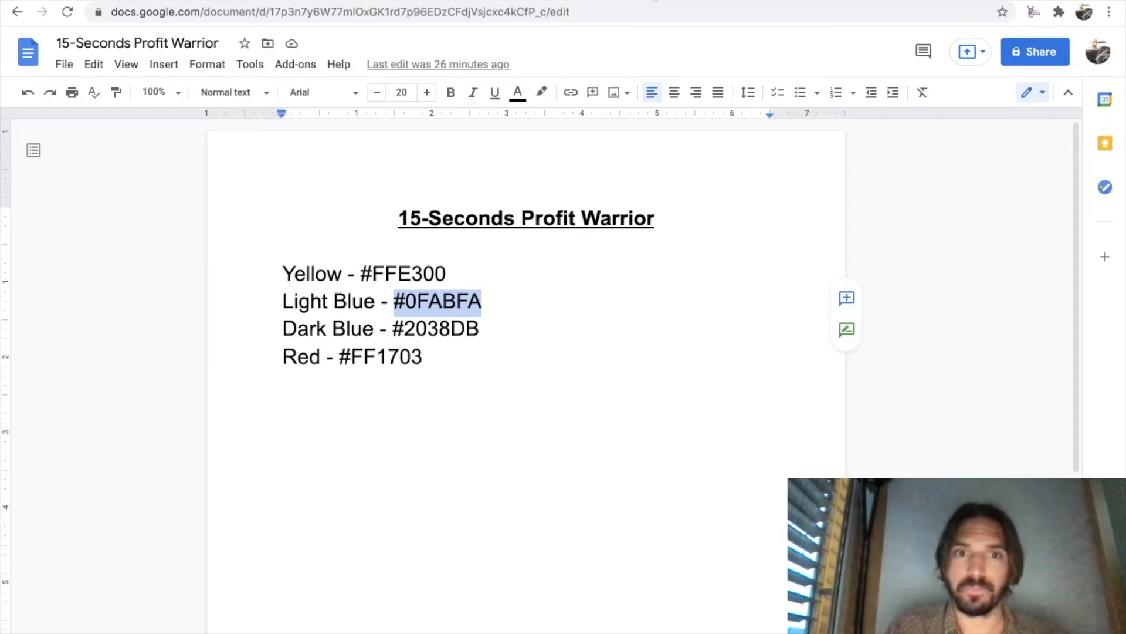
left_click_drag(446, 273, 365, 273)
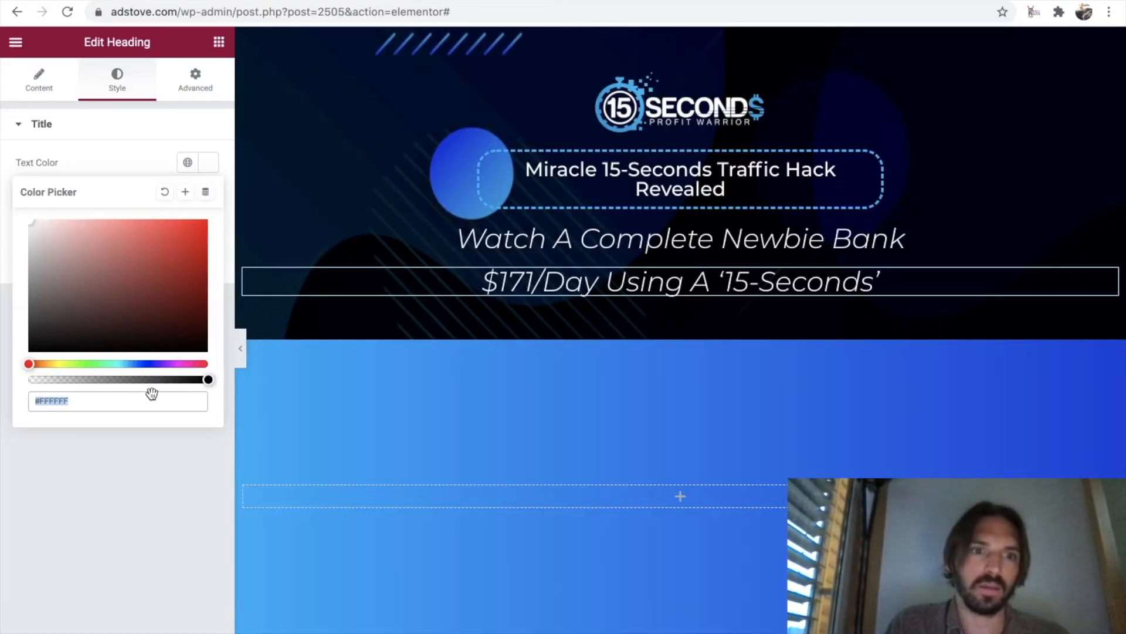
type("#FFE300")
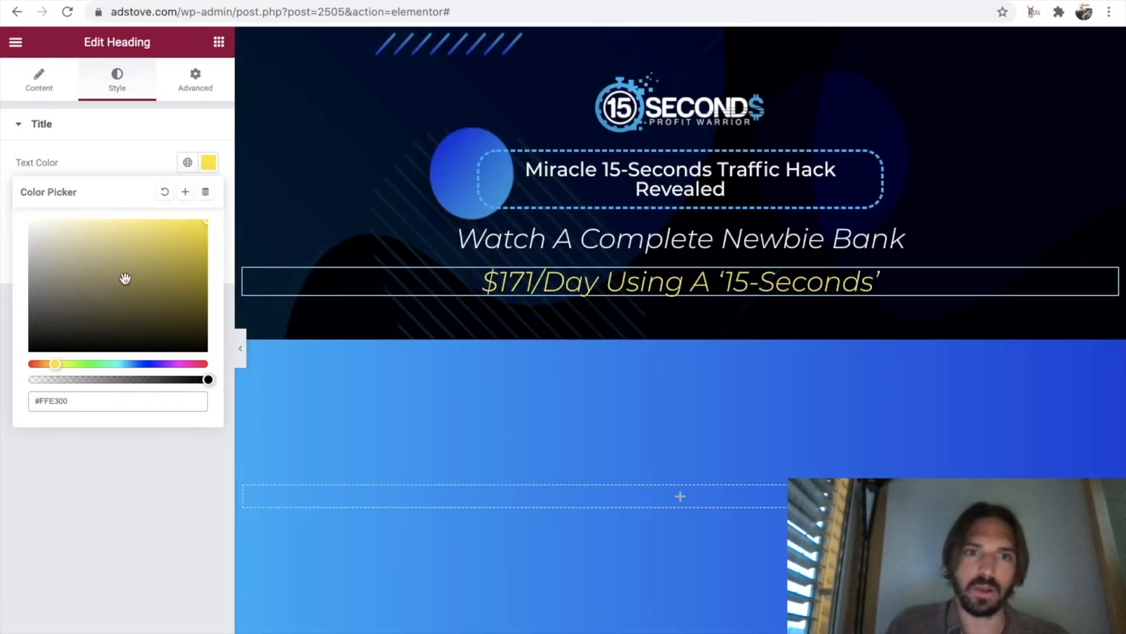
left_click(129, 154)
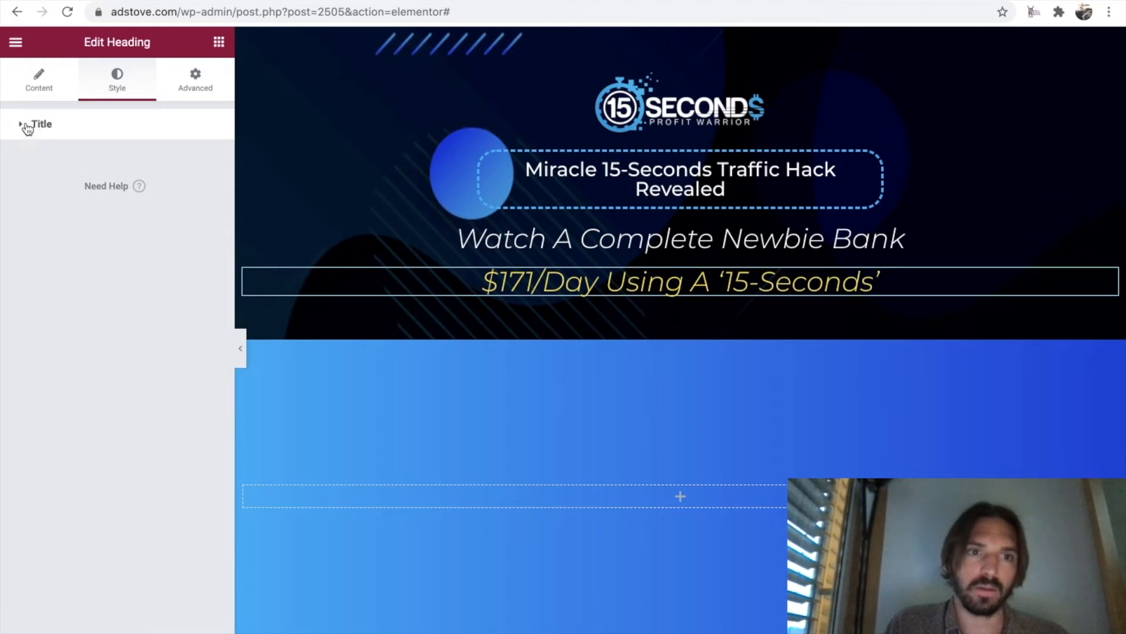
Set the yellow heading's typography to Bold weight, Normal style and a size of 55 px.
left_click(26, 126)
left_click(209, 196)
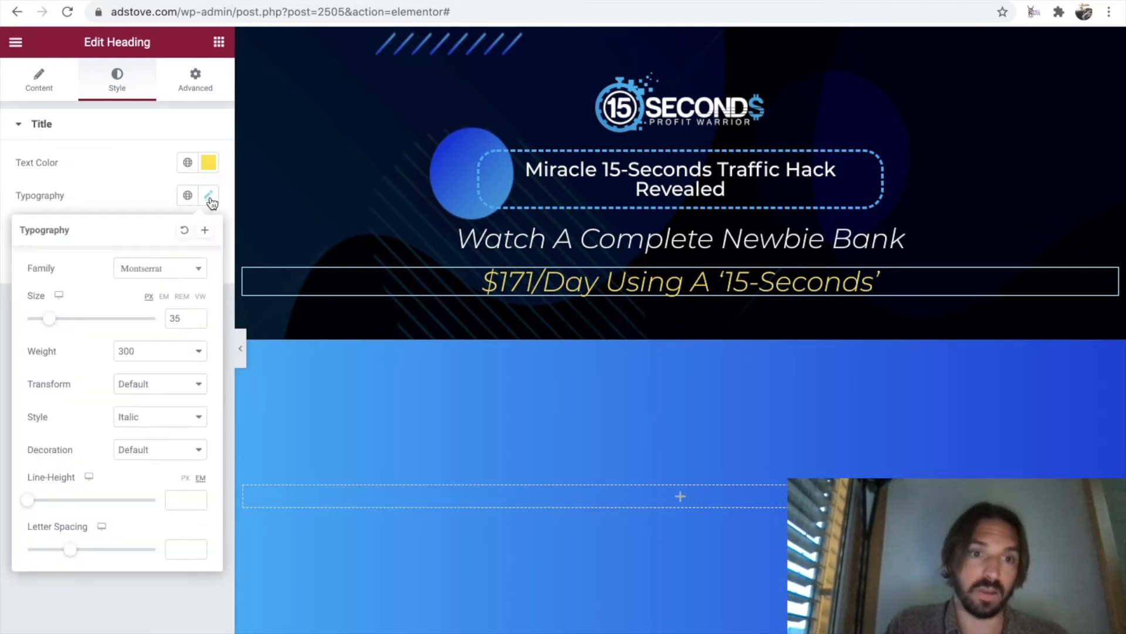
left_click_drag(52, 321, 74, 325)
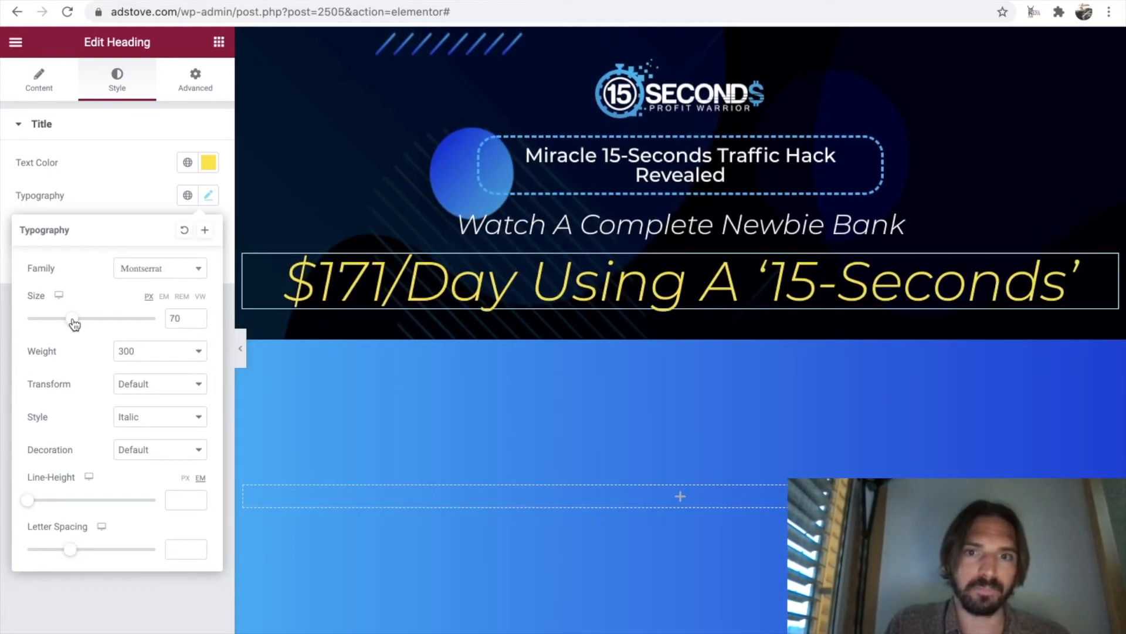
left_click(180, 358)
left_click(167, 469)
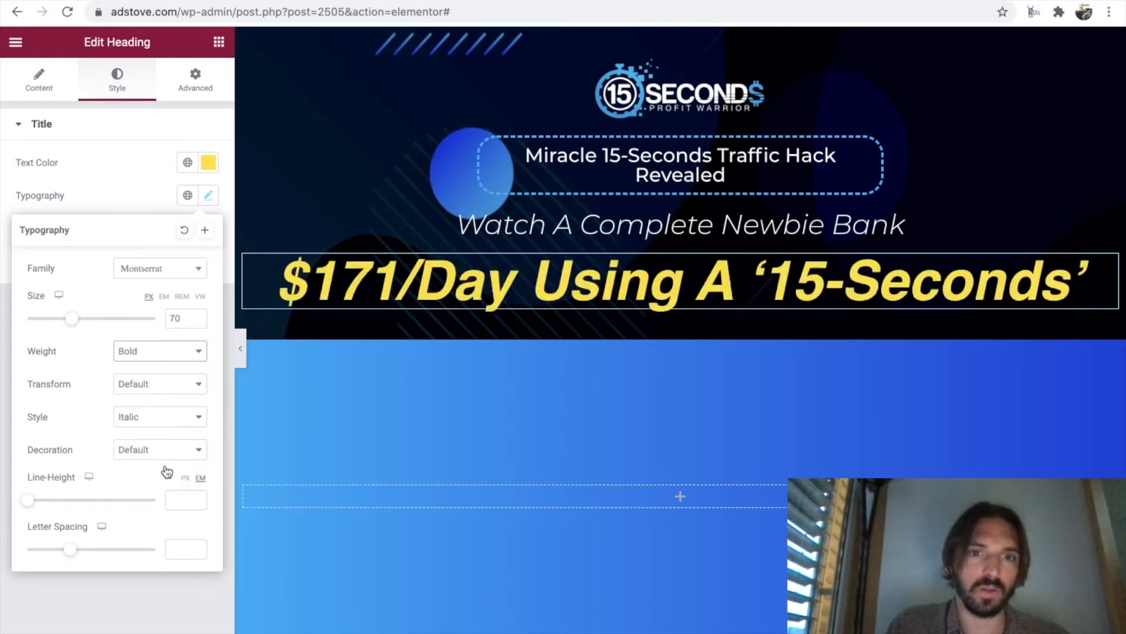
left_click(188, 415)
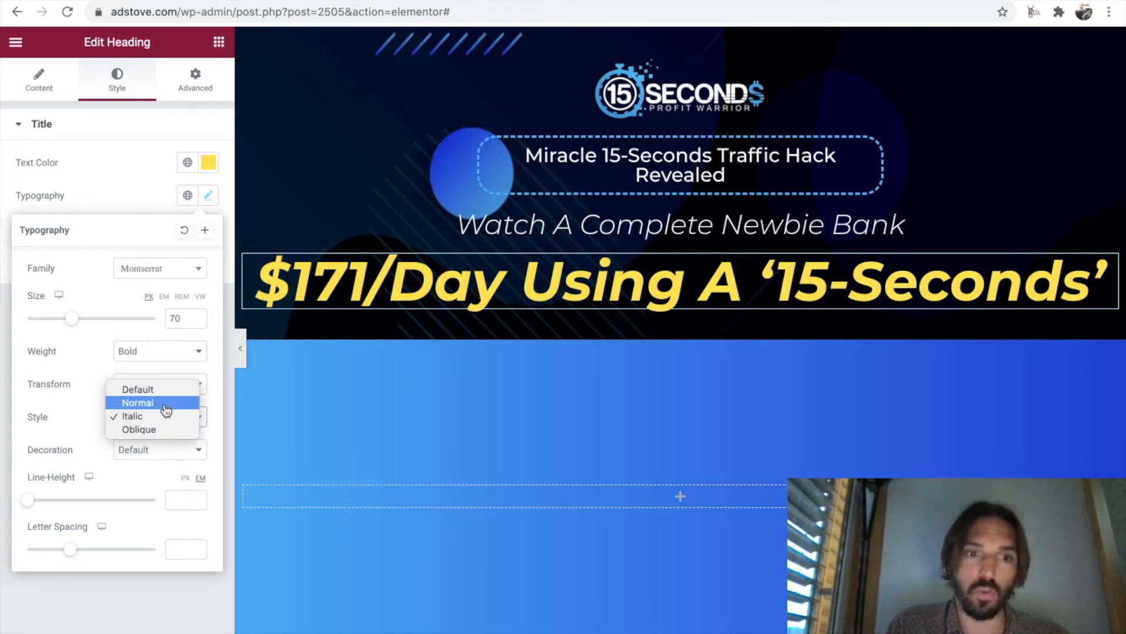
left_click(164, 403)
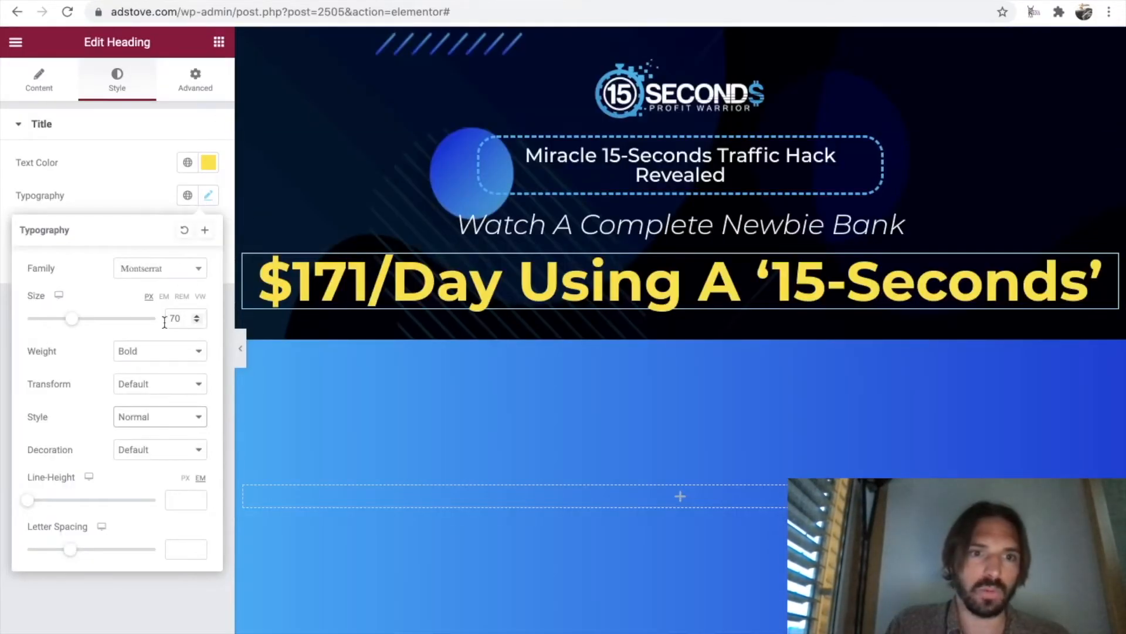
left_click_drag(70, 322, 67, 324)
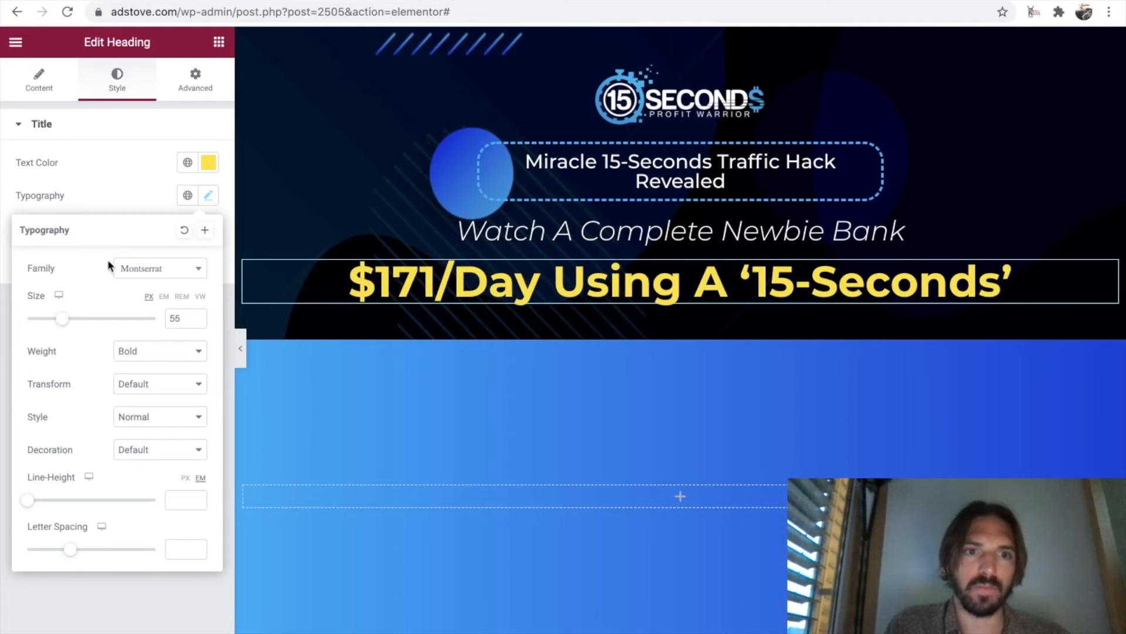
Switch to the original sales page and examine the bold and underlined wording in the two lines below the yellow headline.
left_click(280, 80)
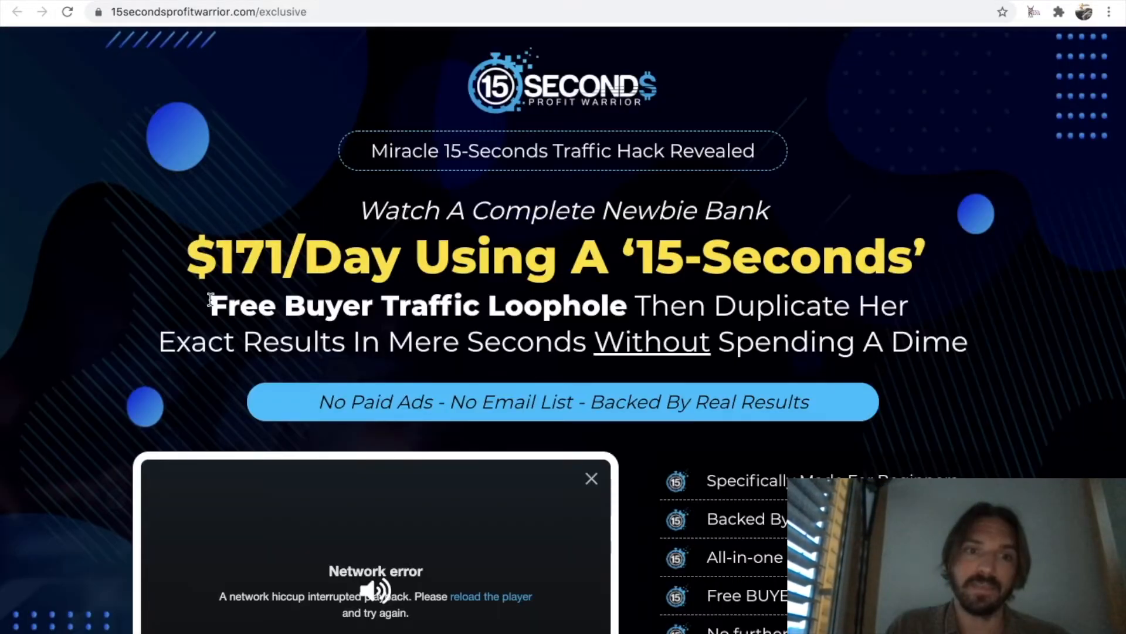
left_click_drag(210, 299, 963, 332)
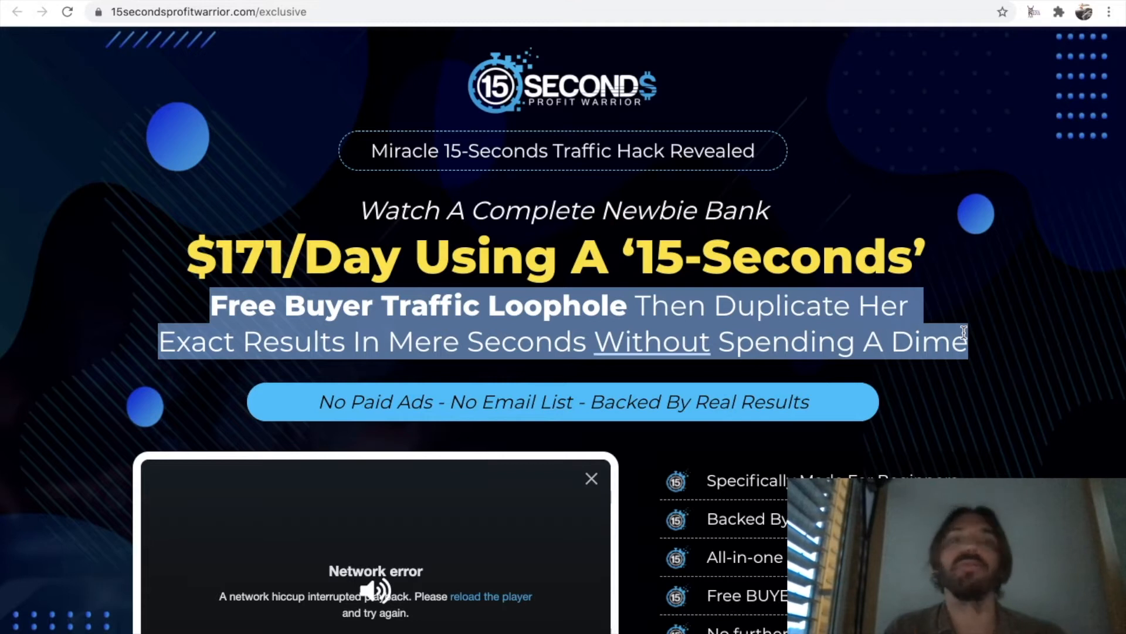
left_click(964, 332)
left_click_drag(211, 302, 625, 309)
left_click_drag(591, 348, 722, 350)
left_click_drag(956, 355, 212, 300)
left_click(200, 303)
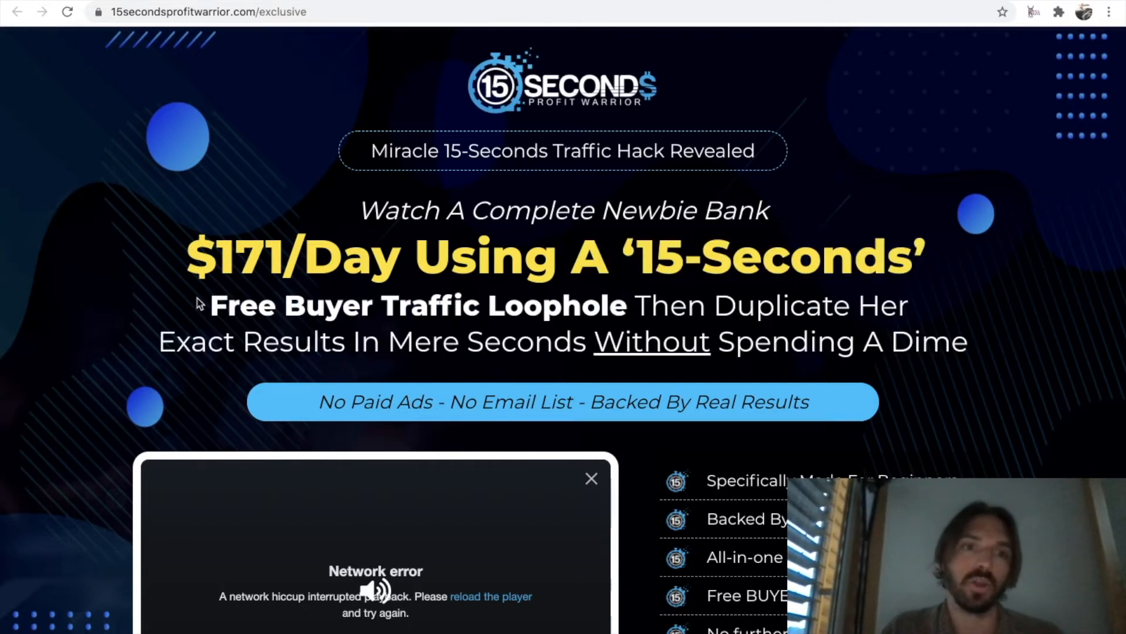
Return to Elementor and add a Text Editor widget below the yellow heading.
key("ctrl+Tab")
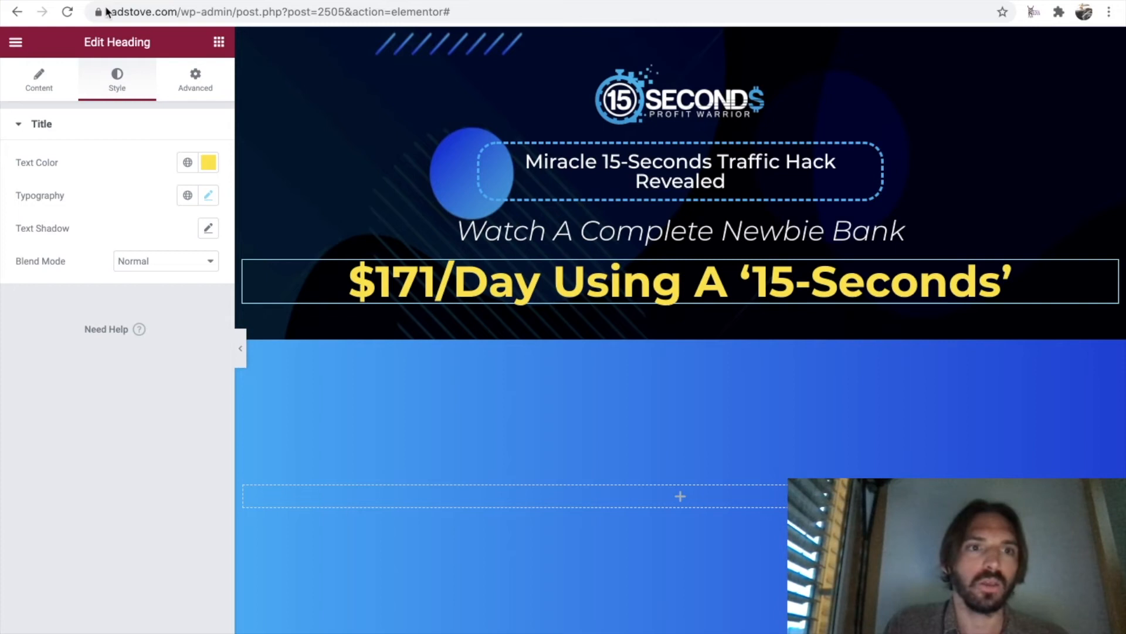
left_click(219, 43)
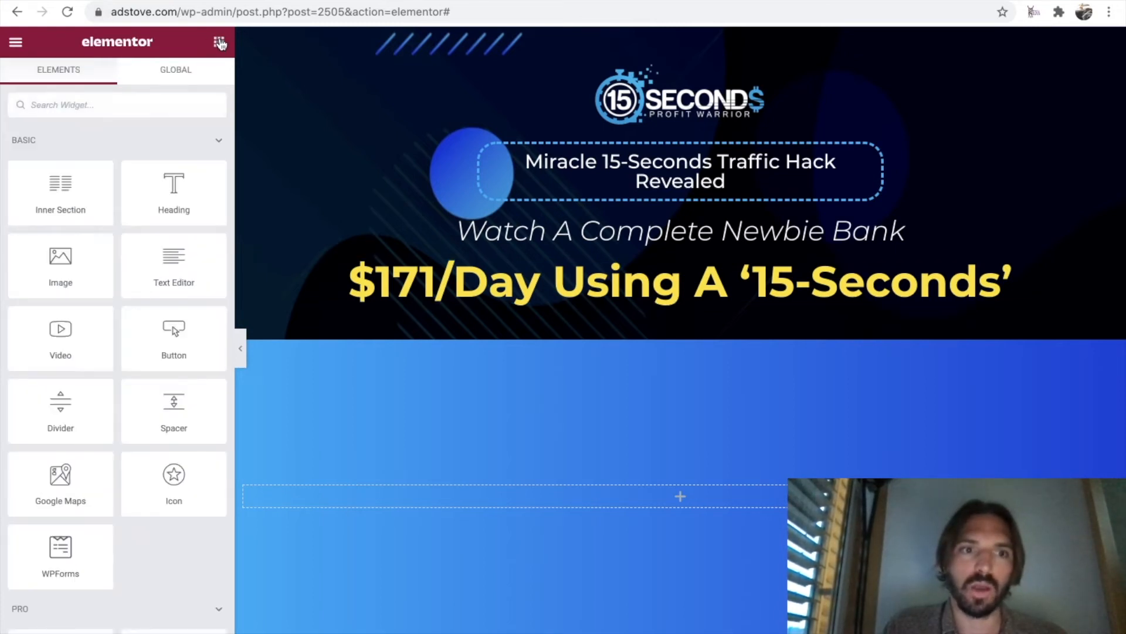
left_click_drag(173, 256, 679, 307)
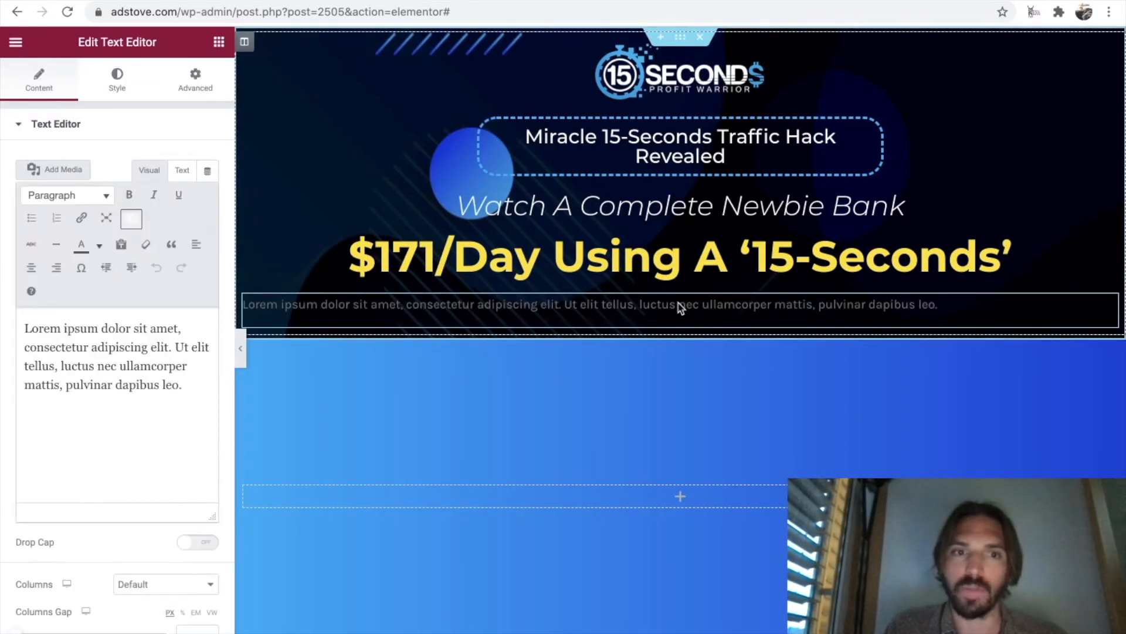
Replace the placeholder text with the "Free Buyer Traffic Loophole Then Duplicate Her Exact Results…" lines copied from the original sales page.
left_click(384, 1)
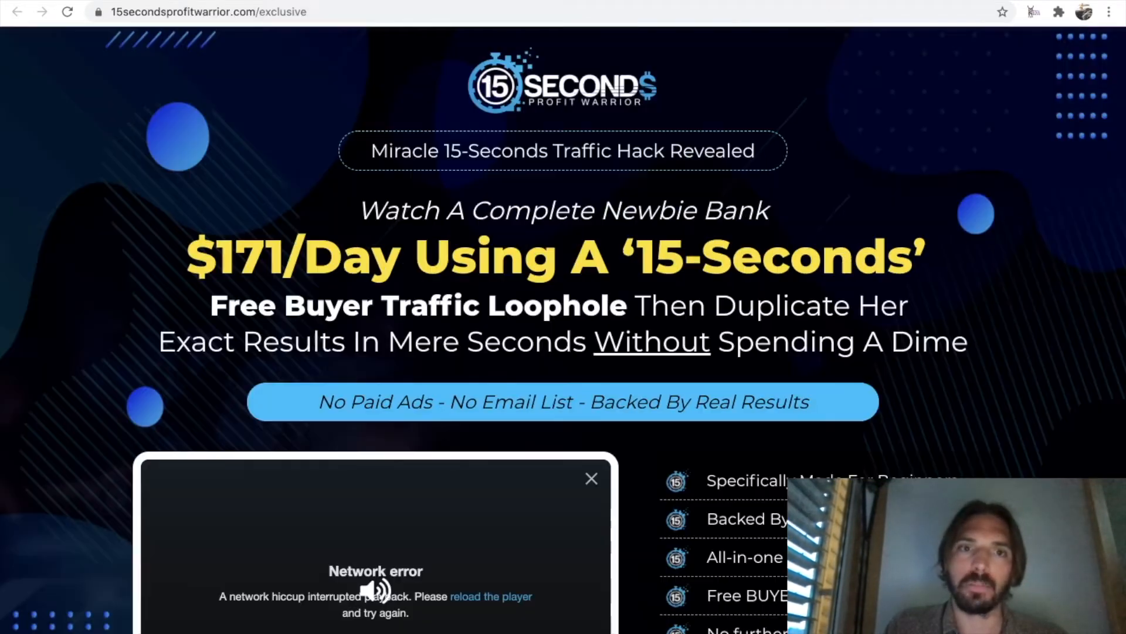
left_click_drag(211, 300, 966, 340)
key("ctrl+c")
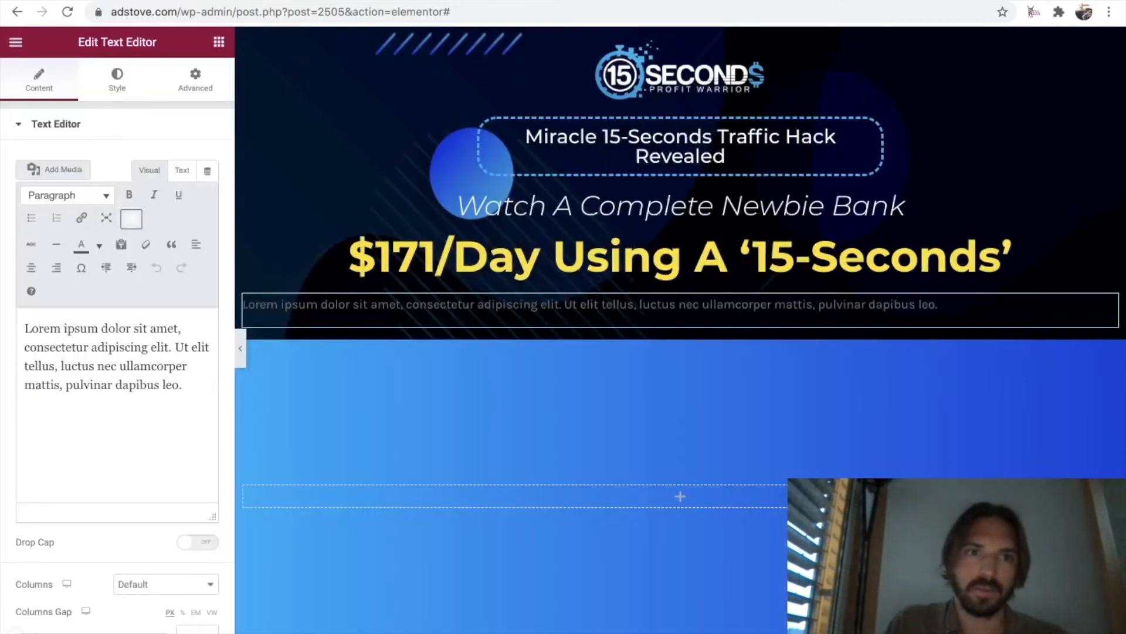
left_click(131, 3)
left_click_drag(188, 388, 9, 332)
key("ctrl+v")
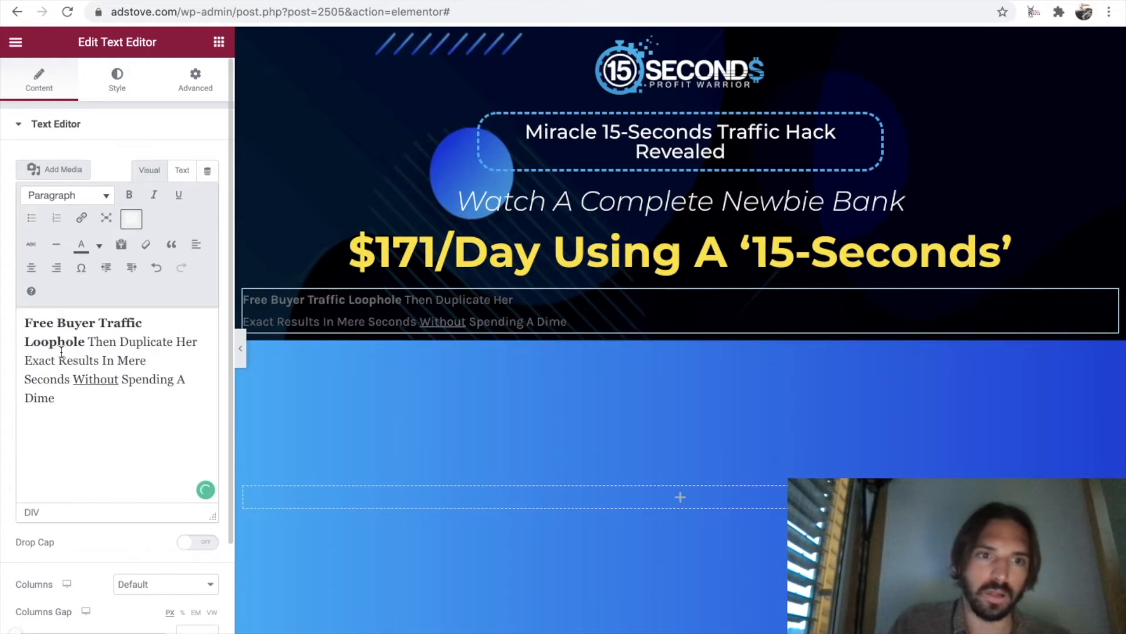
Toggle bold off and back on for "Free Buyer Traffic Loophole" in the text block.
left_click_drag(86, 342, 24, 326)
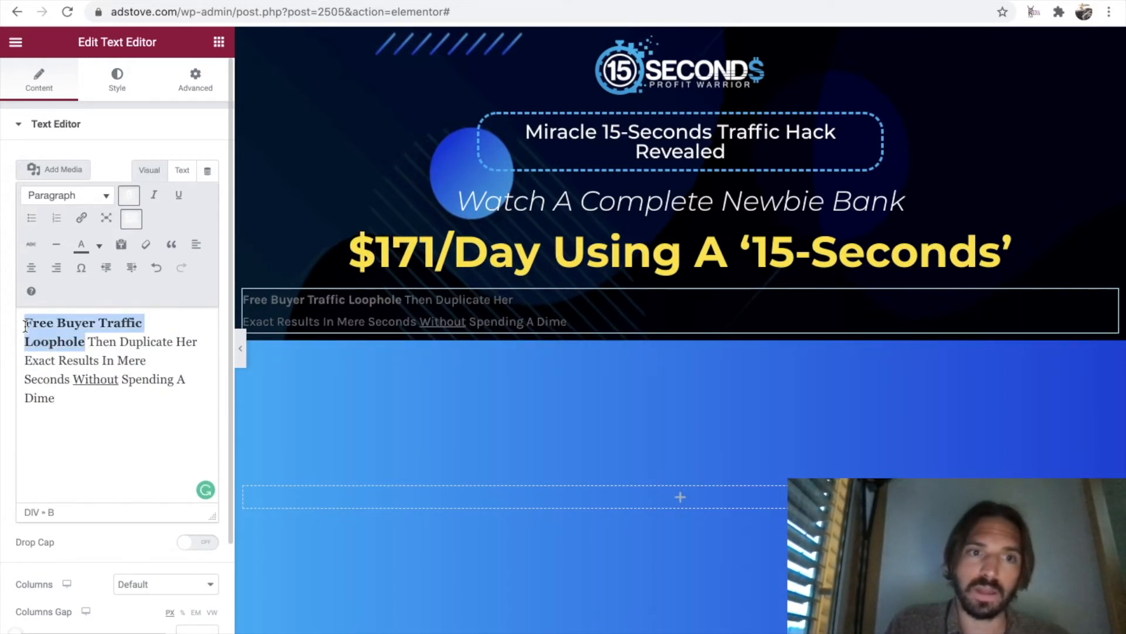
left_click(129, 197)
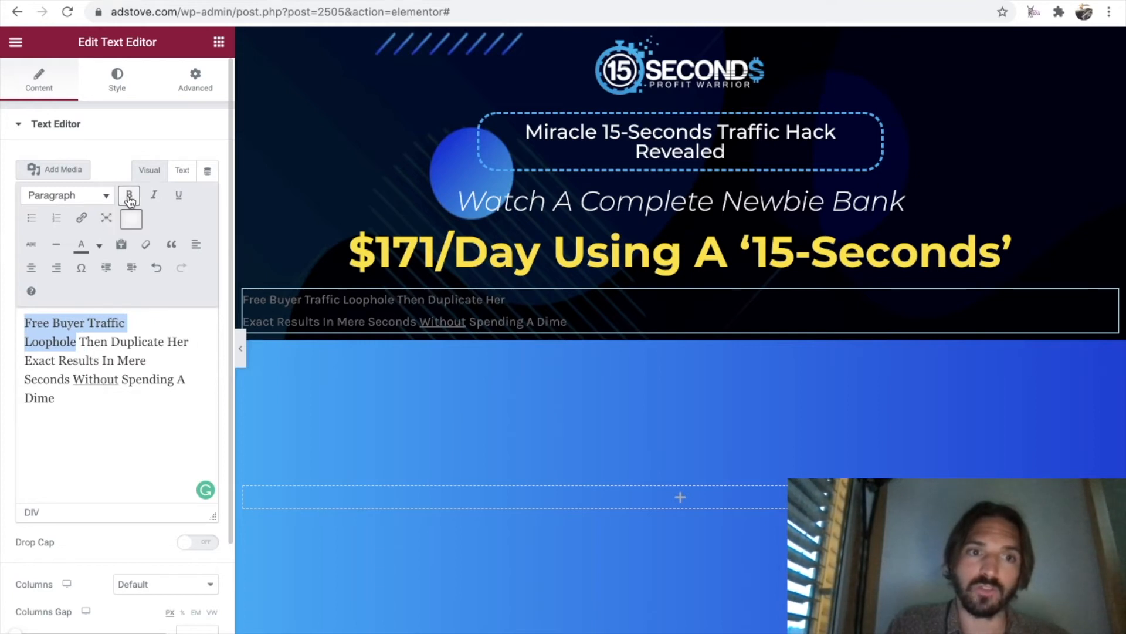
left_click(129, 196)
left_click(129, 197)
left_click(129, 197)
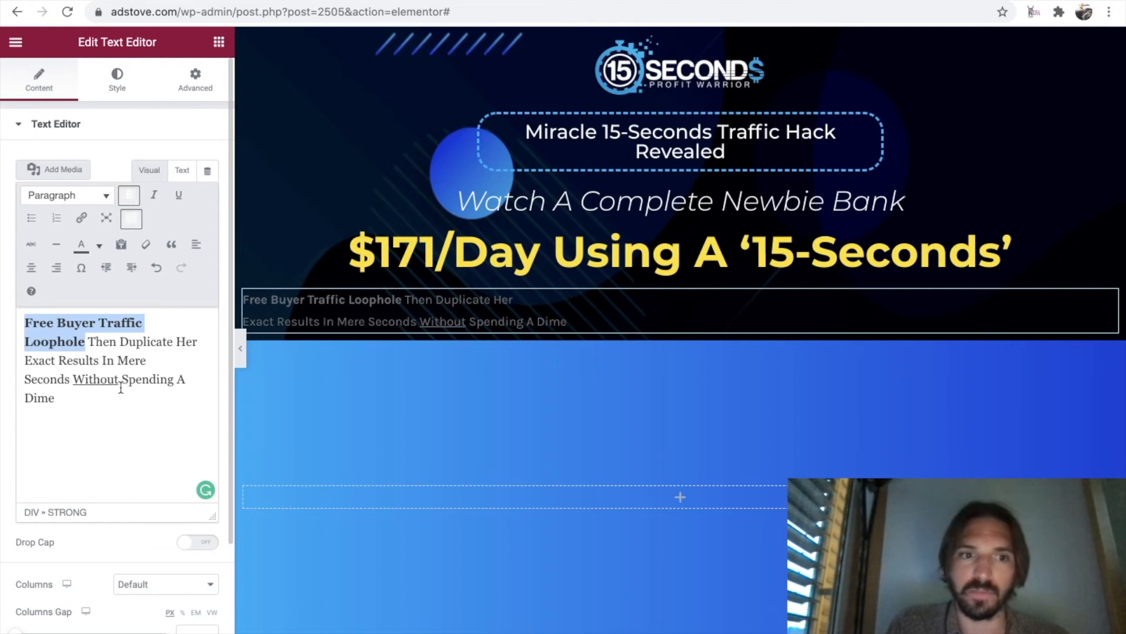
Toggle the underline off and back on for "Without" in the text block.
left_click_drag(120, 381, 72, 380)
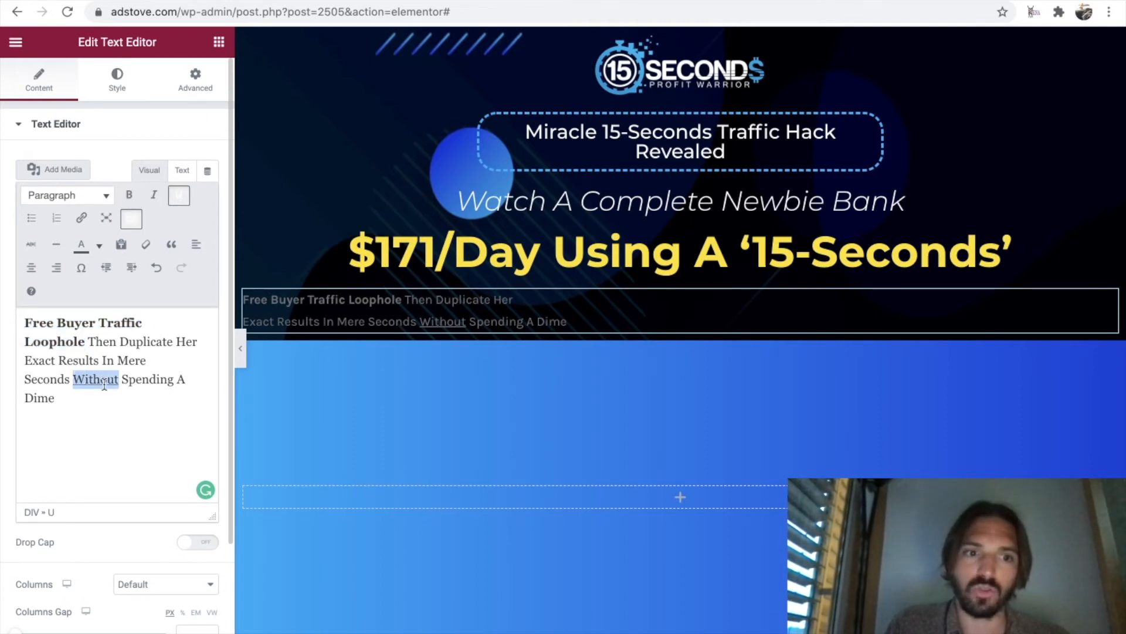
left_click(179, 197)
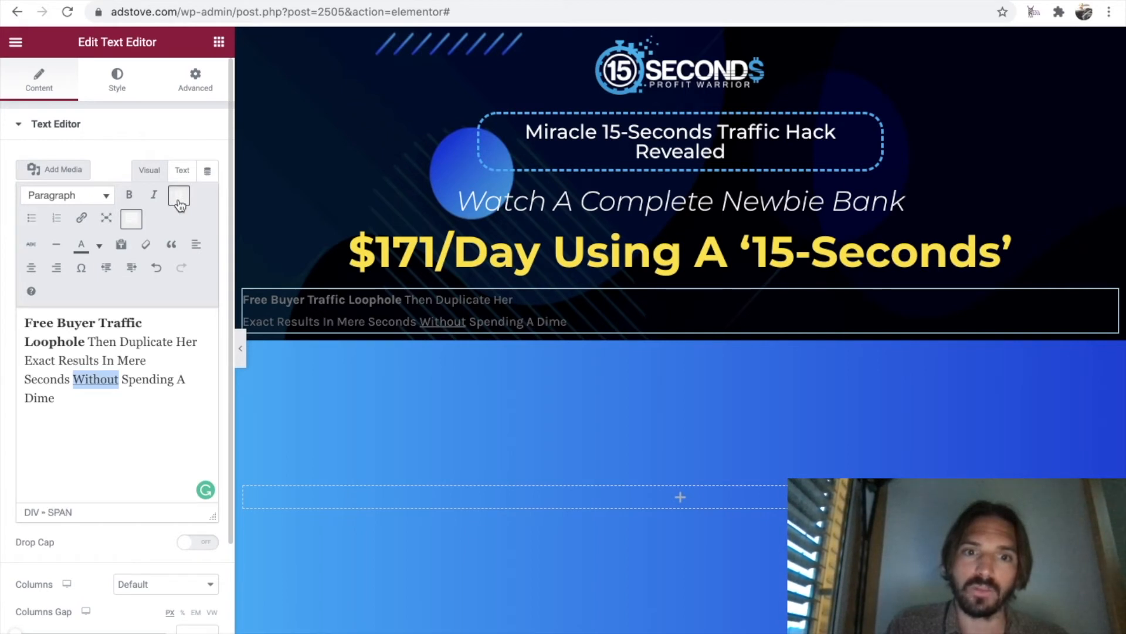
left_click(149, 413)
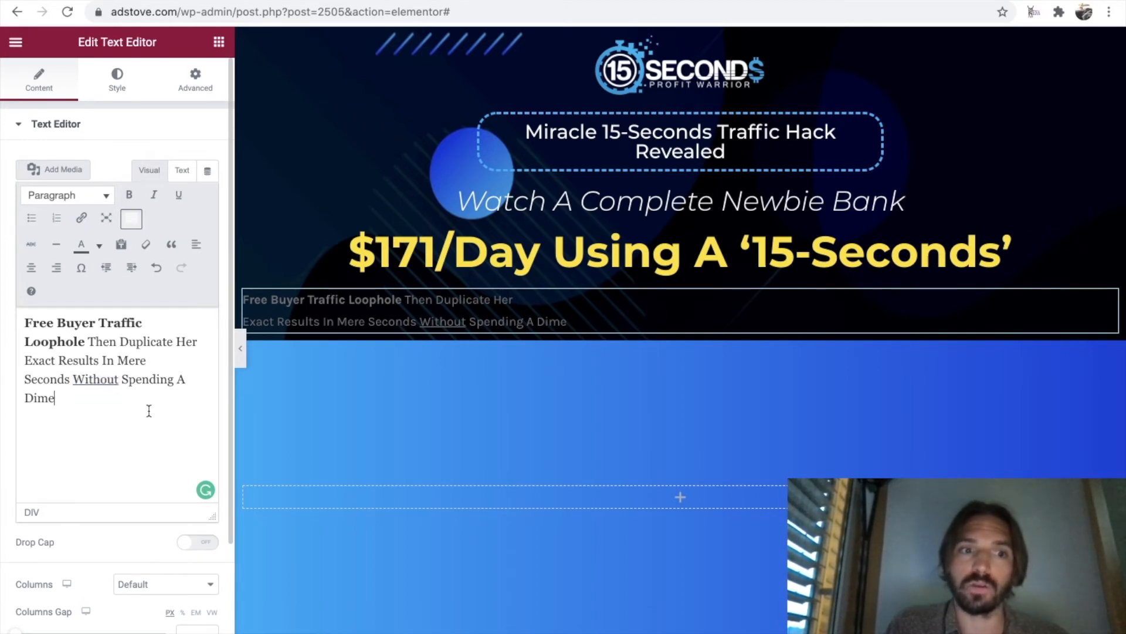
Color all of the sub-headline text white and center it in the text block.
left_click_drag(69, 400, 22, 326)
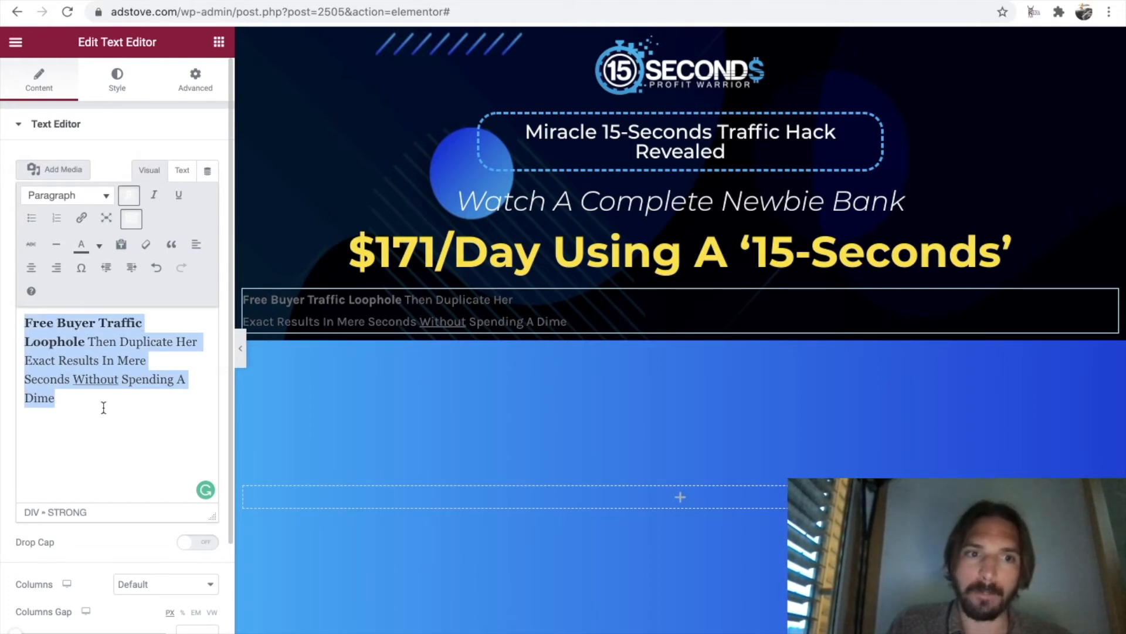
left_click(100, 247)
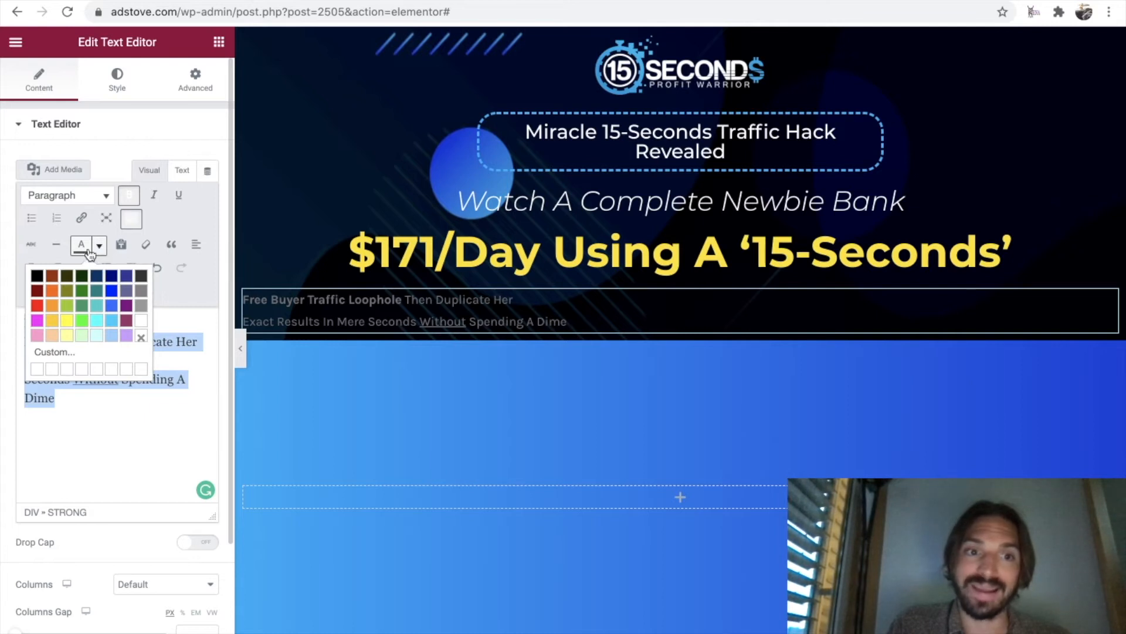
left_click(143, 323)
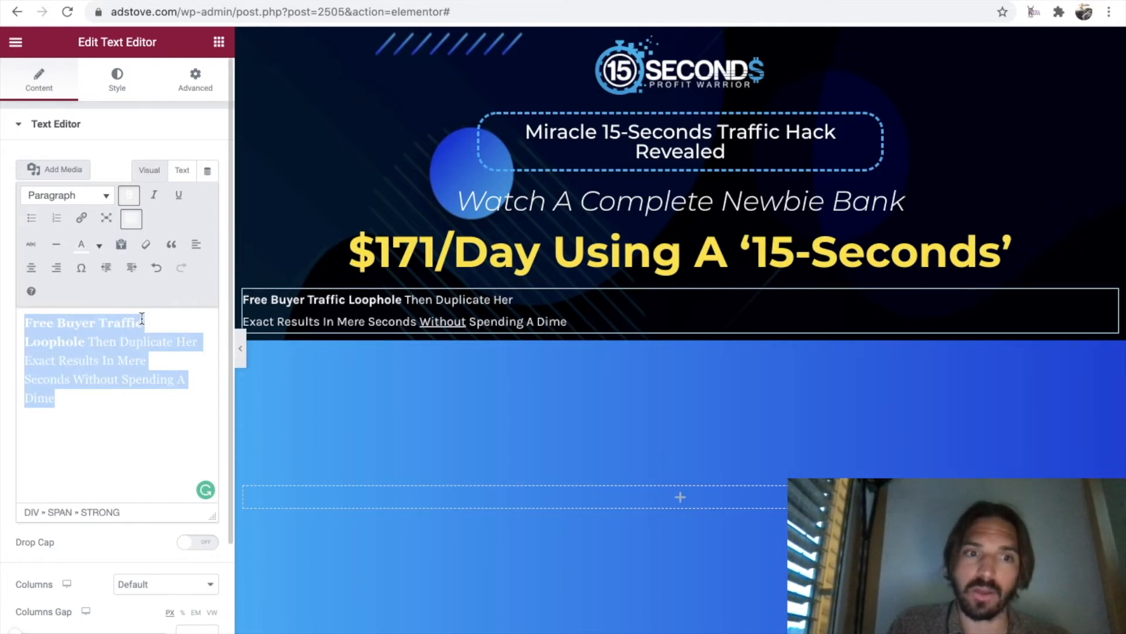
left_click(32, 269)
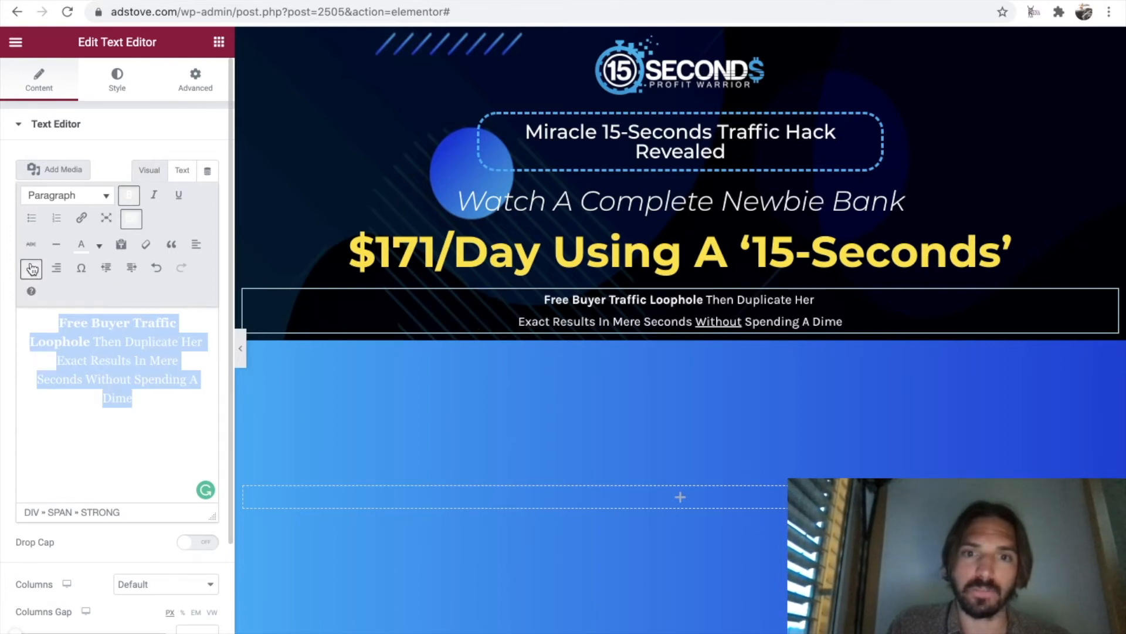
left_click(146, 408)
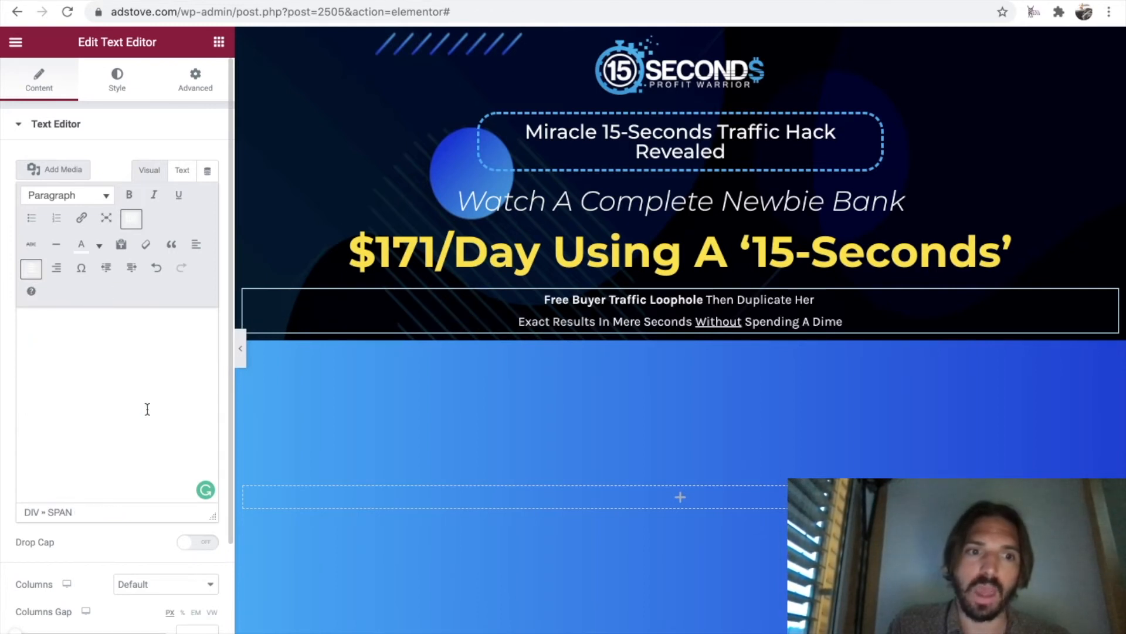
Set the sub-headline text block's typography to Montserrat at 40 px.
left_click(120, 82)
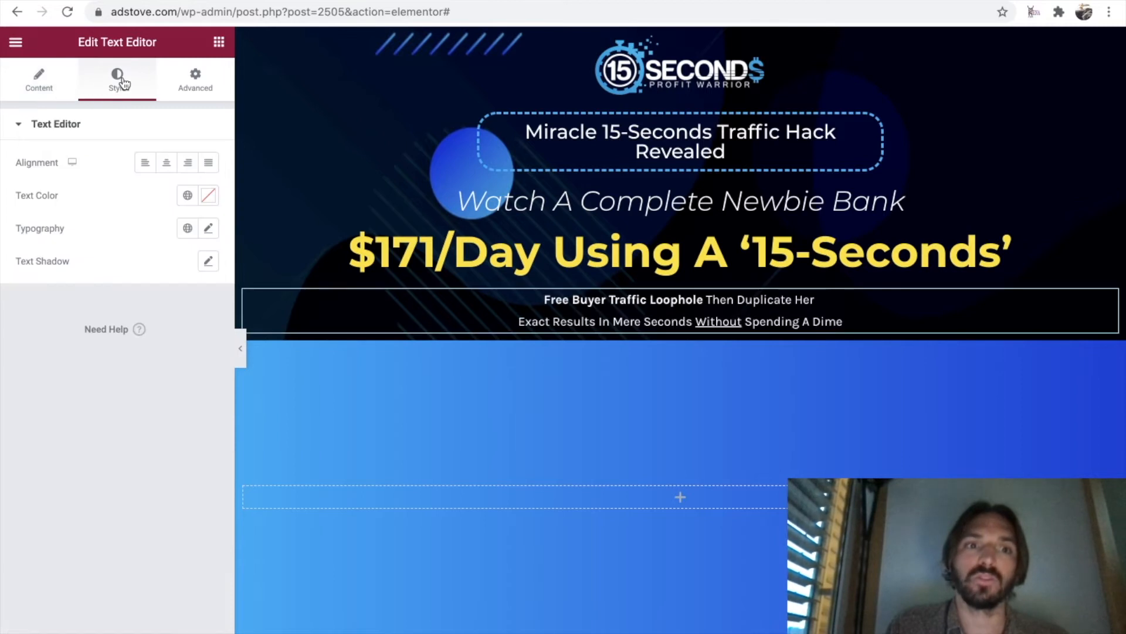
left_click(208, 229)
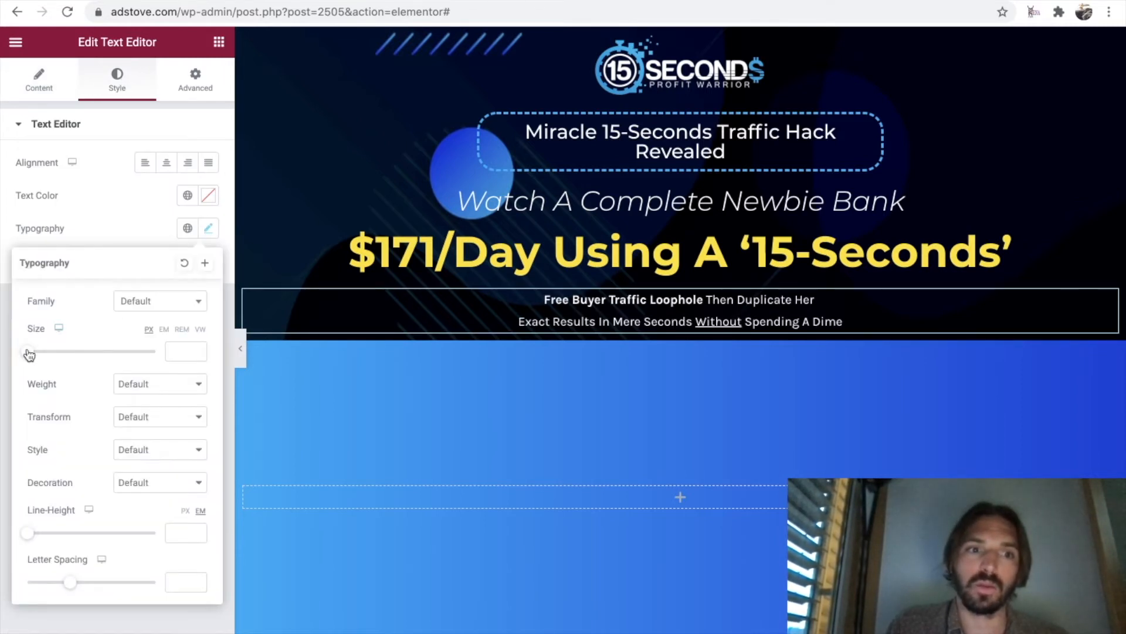
left_click_drag(25, 356, 52, 359)
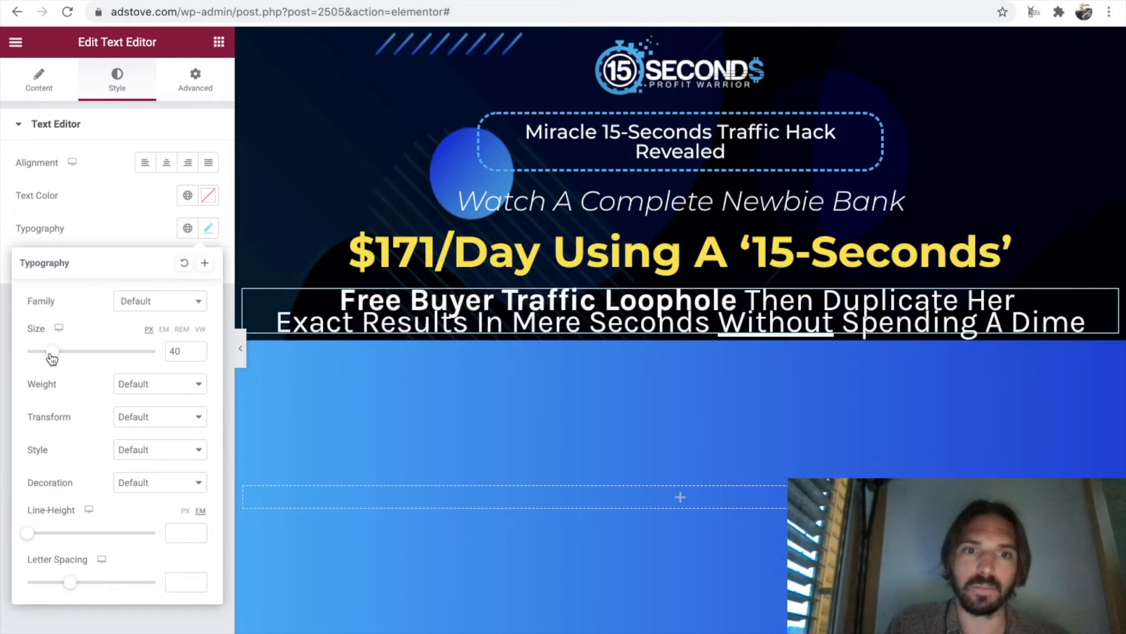
left_click(168, 308)
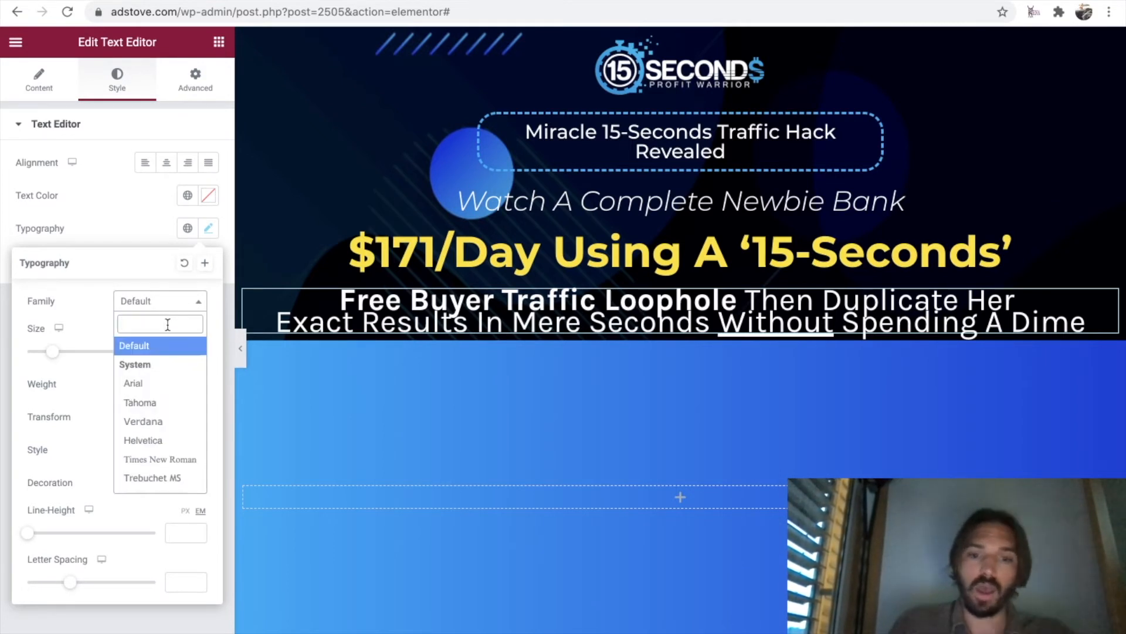
type("montserr")
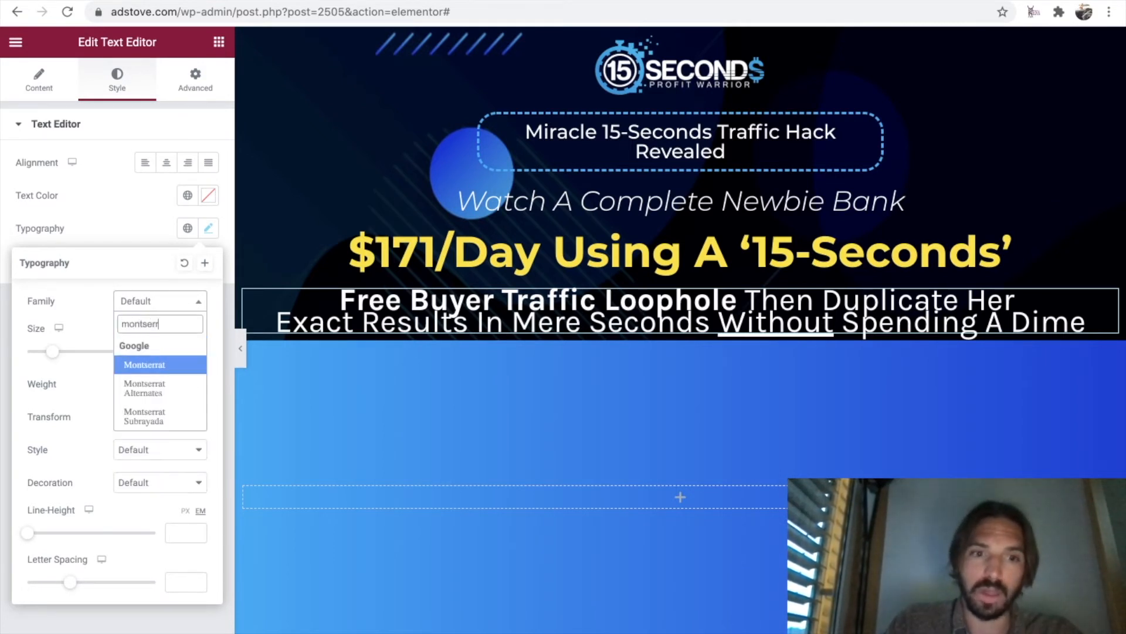
left_click(161, 369)
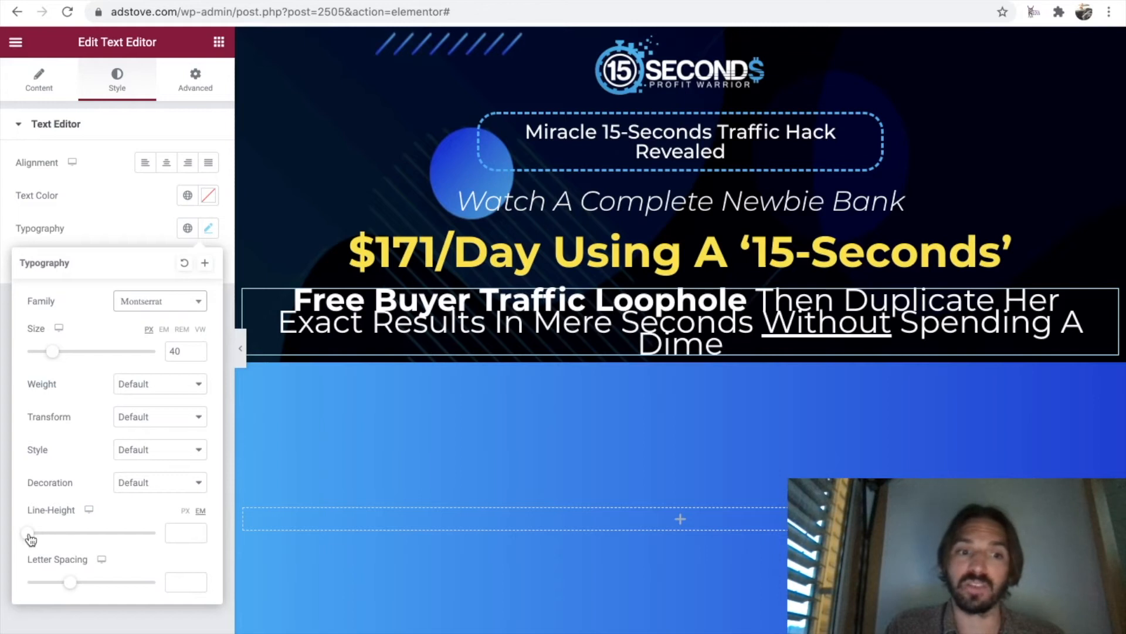
Set the sub-headline's line height to 1 em and preview the page at full width.
left_click_drag(32, 535, 41, 538)
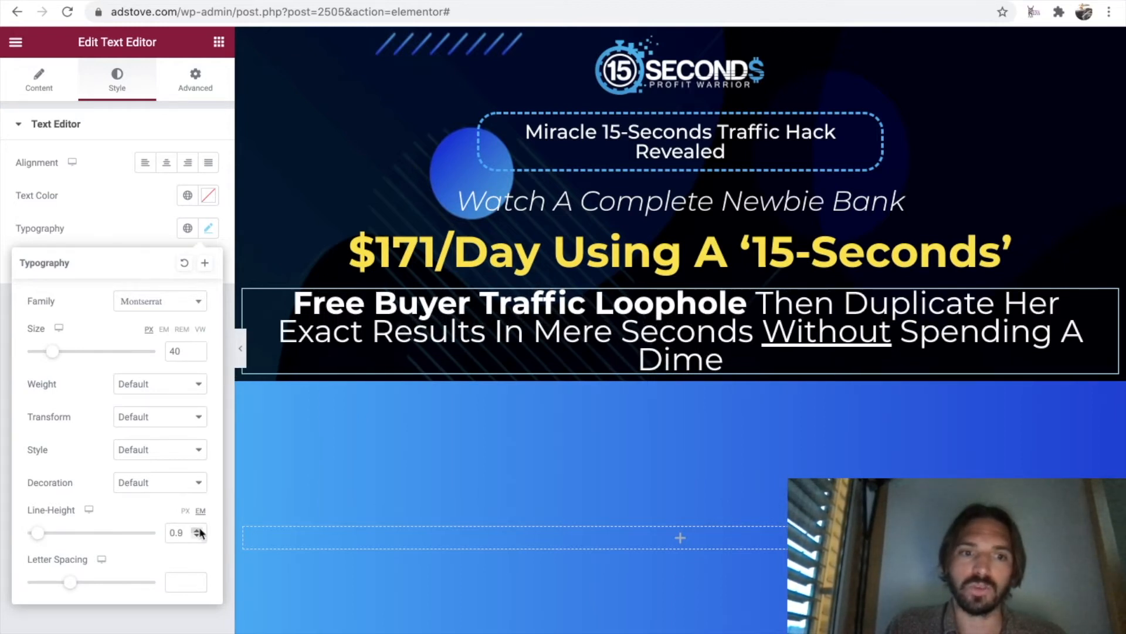
left_click(241, 348)
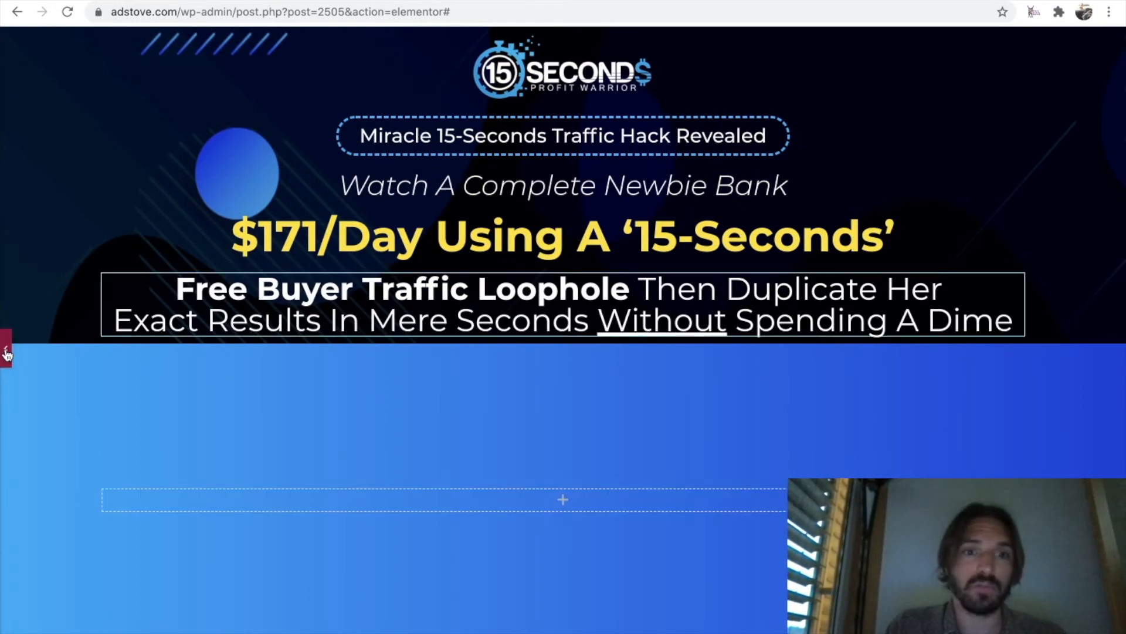
left_click(359, 316)
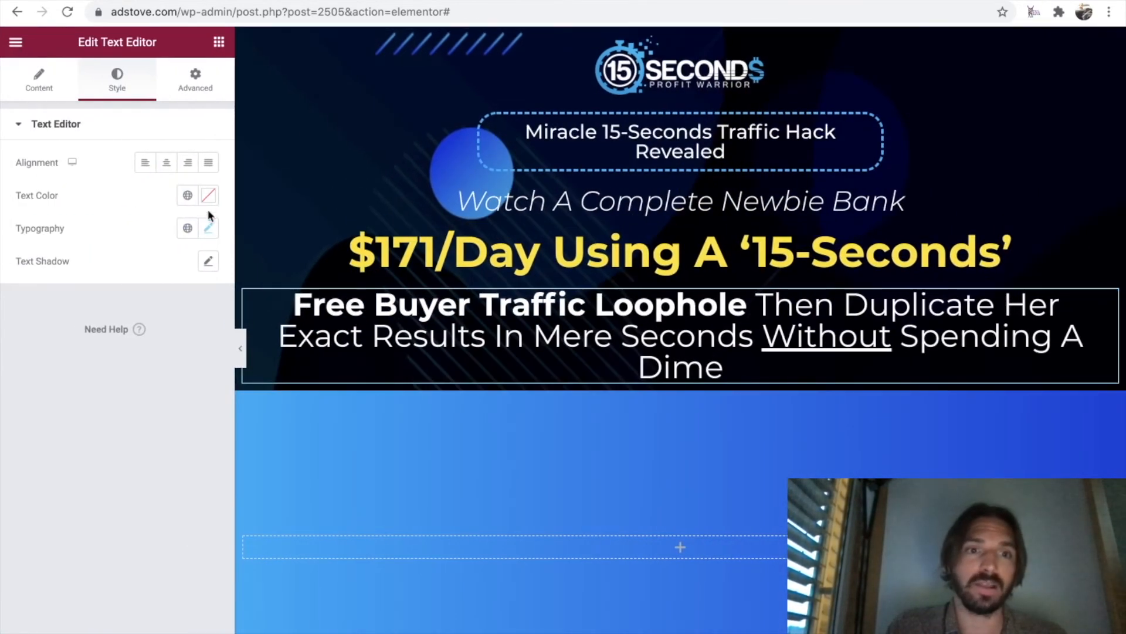
Reduce the sub-headline's font size to 35 px and preview the page without the editing panel.
left_click(208, 228)
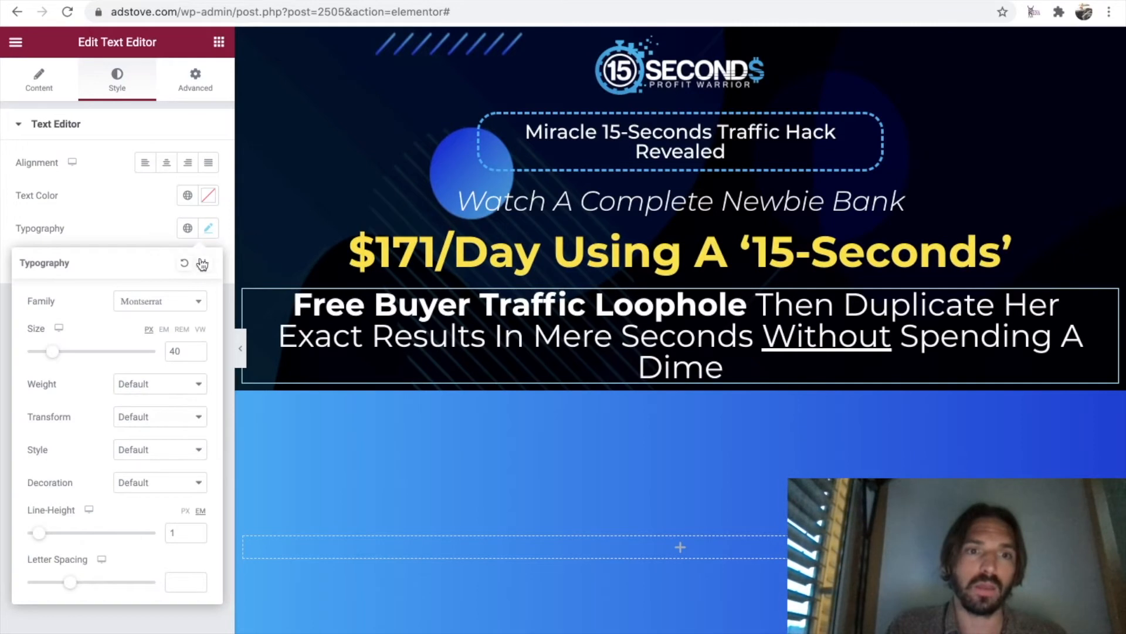
left_click(197, 354)
left_click(197, 354)
left_click(197, 354)
left_click(197, 354)
left_click(197, 354)
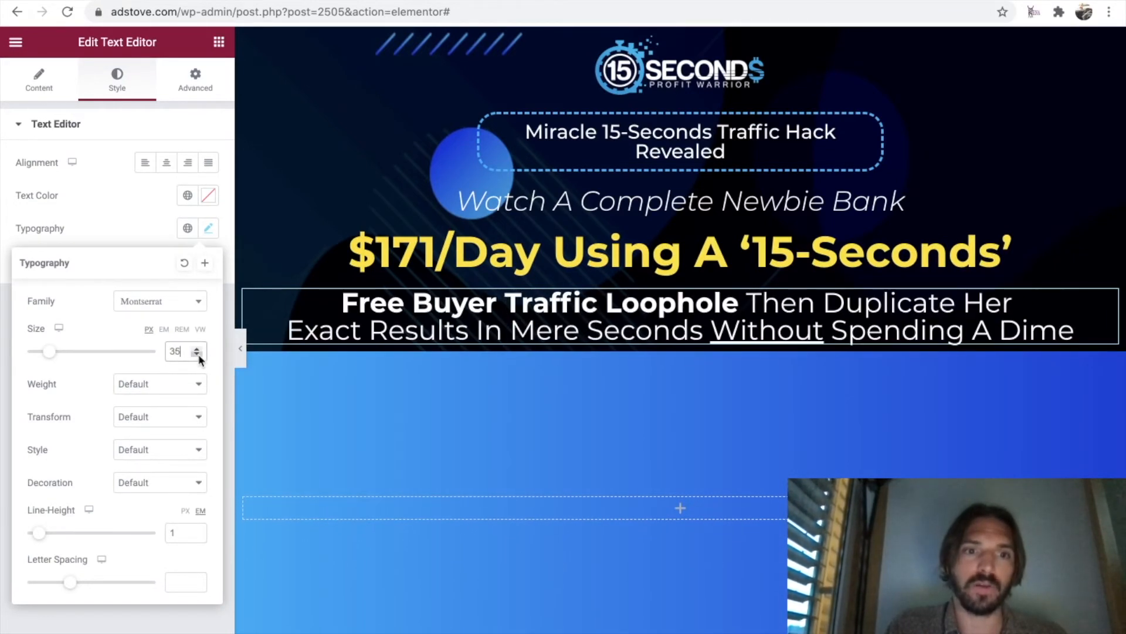
left_click(241, 348)
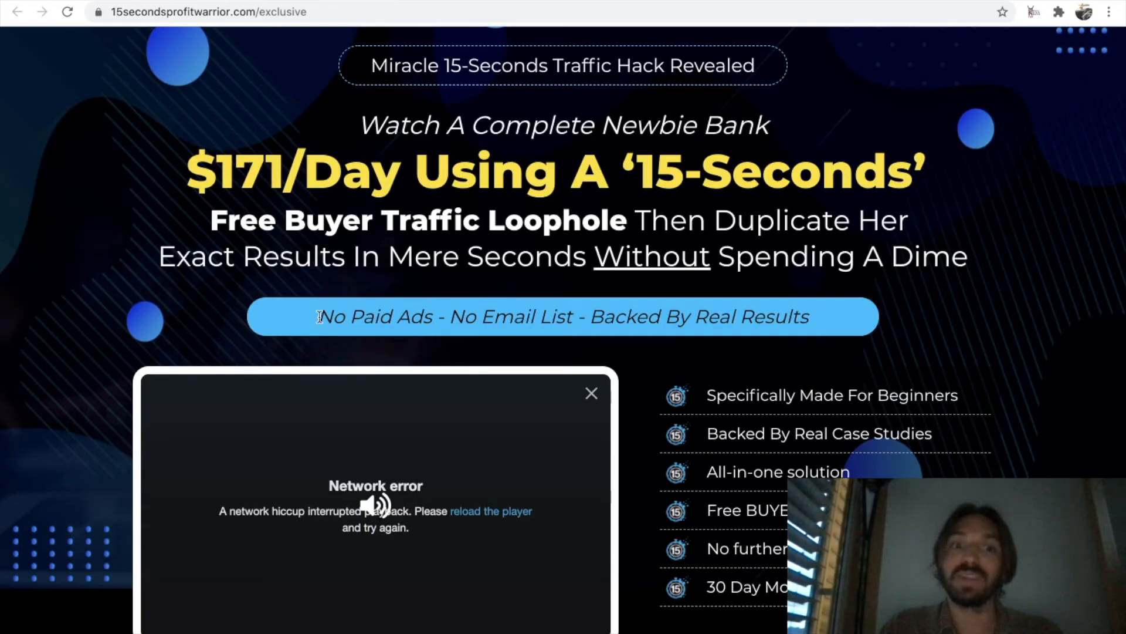
Add a centered heading below the sub-headline reading "No Paid Ads - No Email List - Backed By Real Results", copied from the original sales page.
left_click_drag(323, 316, 563, 325)
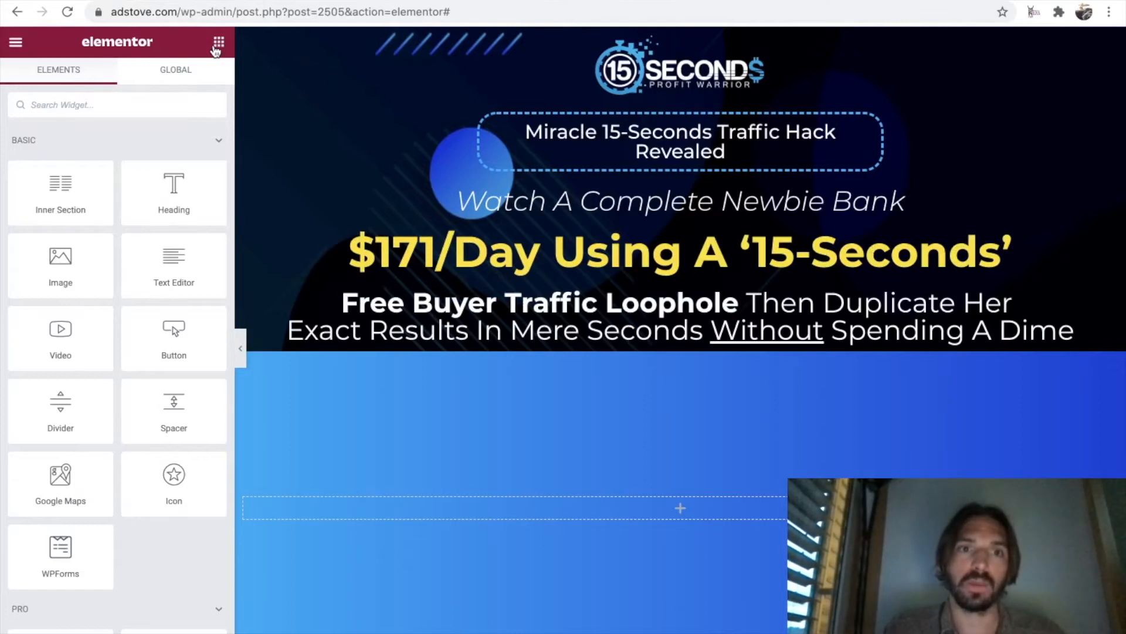
left_click_drag(170, 197, 648, 349)
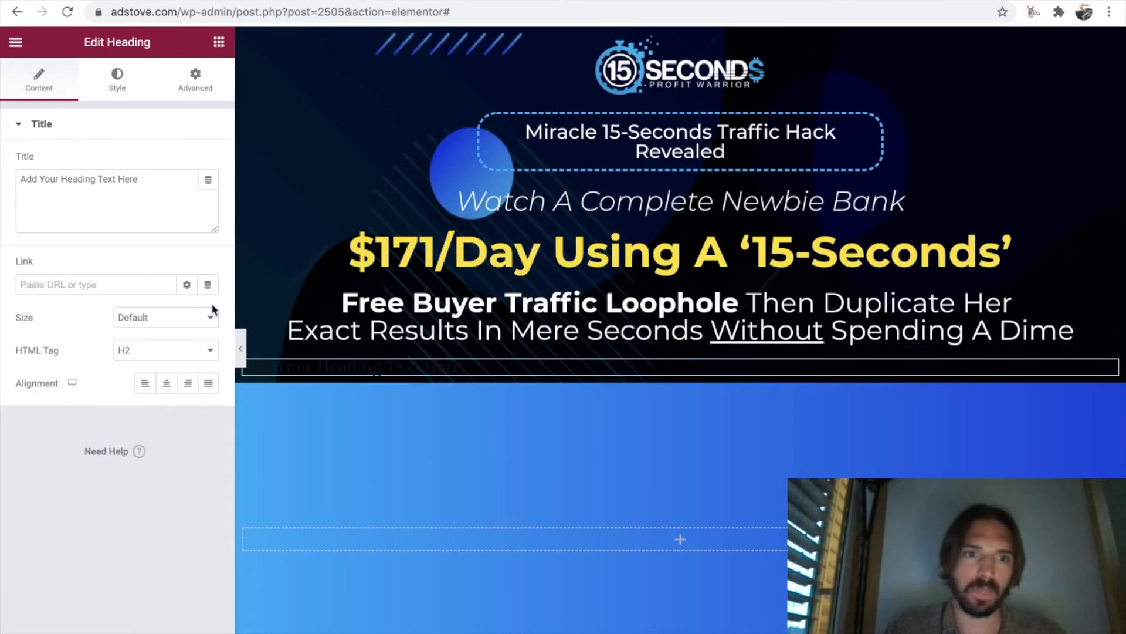
left_click(168, 386)
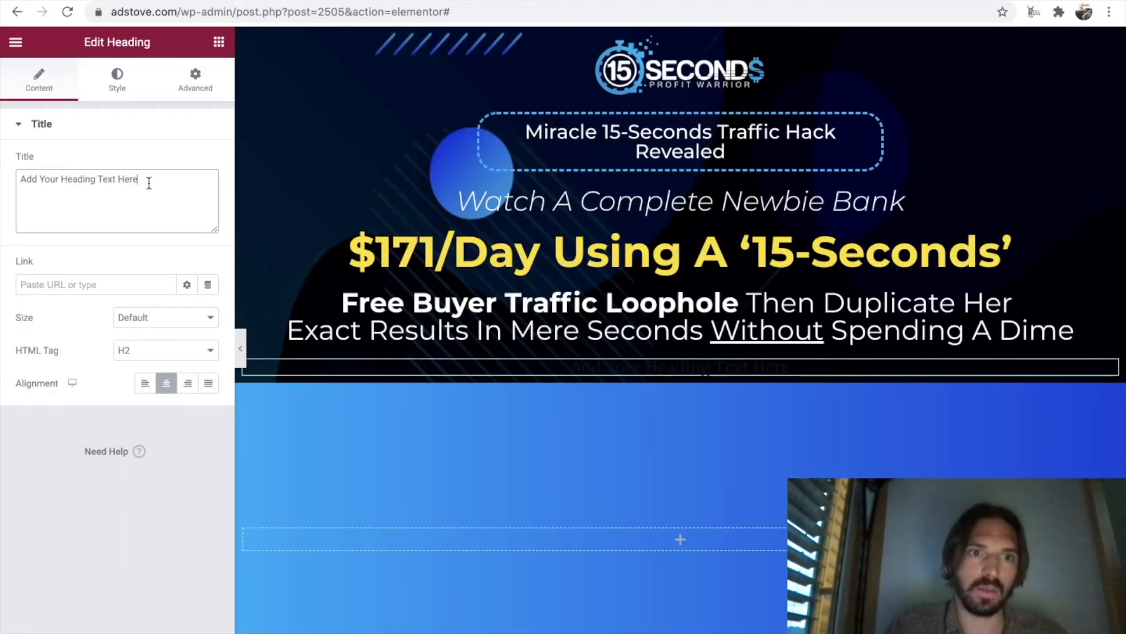
left_click_drag(147, 181, 19, 179)
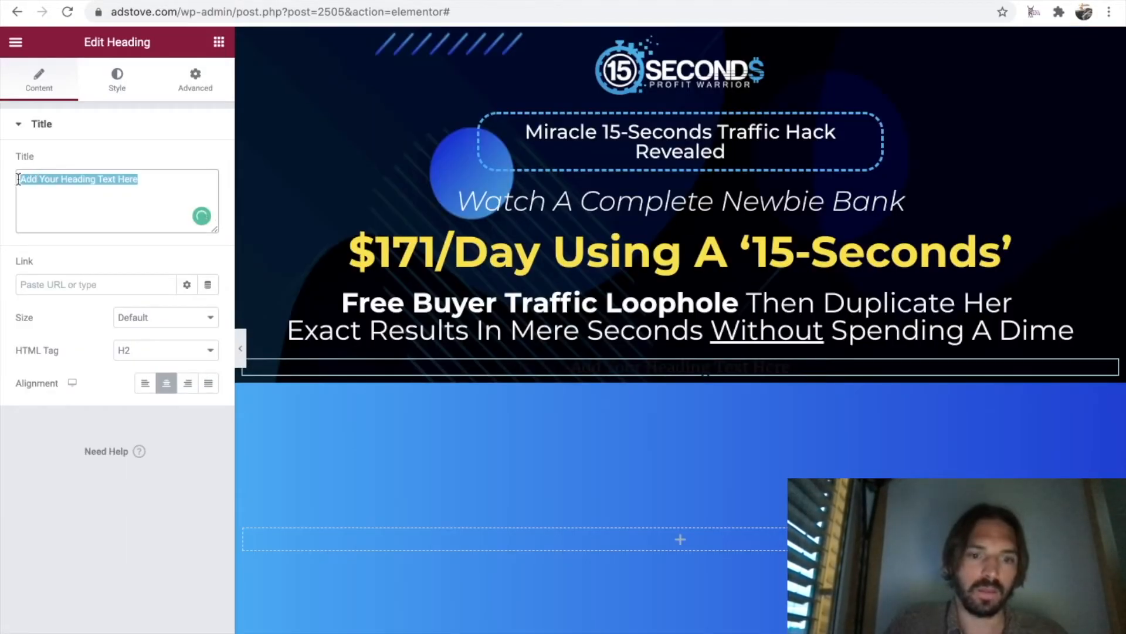
type("No Paid Ads - No Email List - Backed By Real Results")
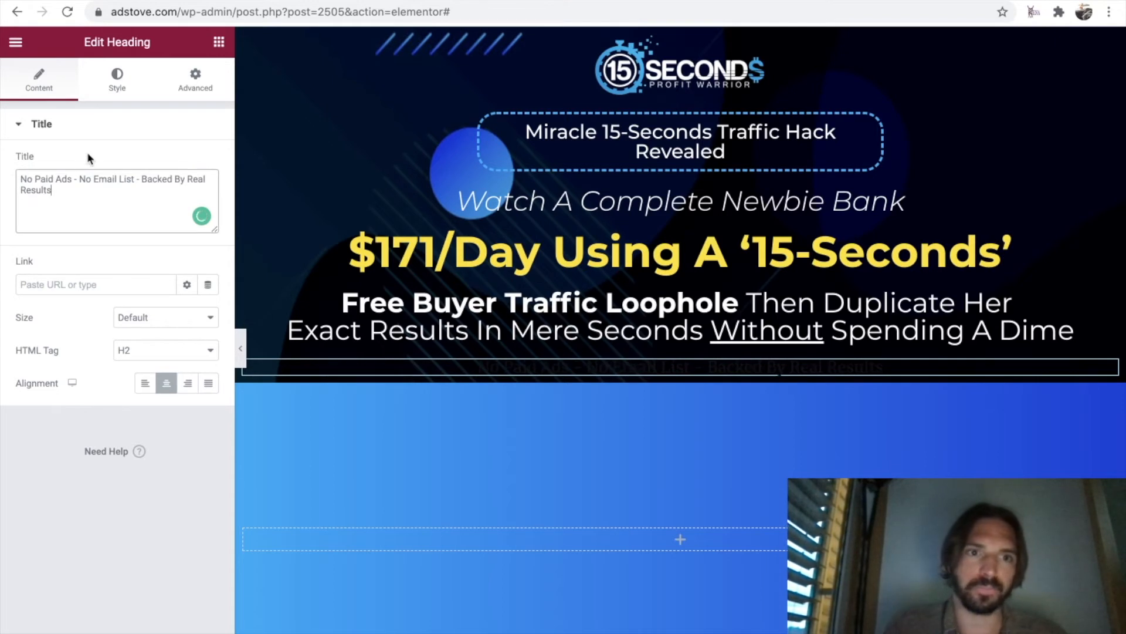
Set the "No Paid Ads" heading's text color to white, #FFFFFF.
left_click(125, 85)
left_click(207, 164)
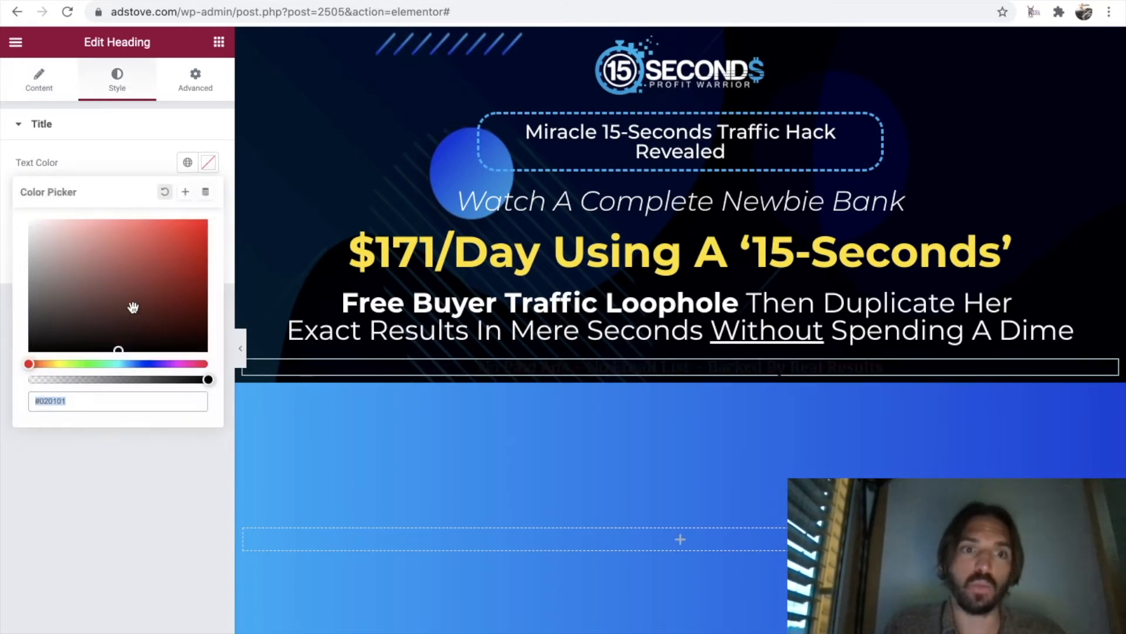
left_click_drag(118, 351, 11, 212)
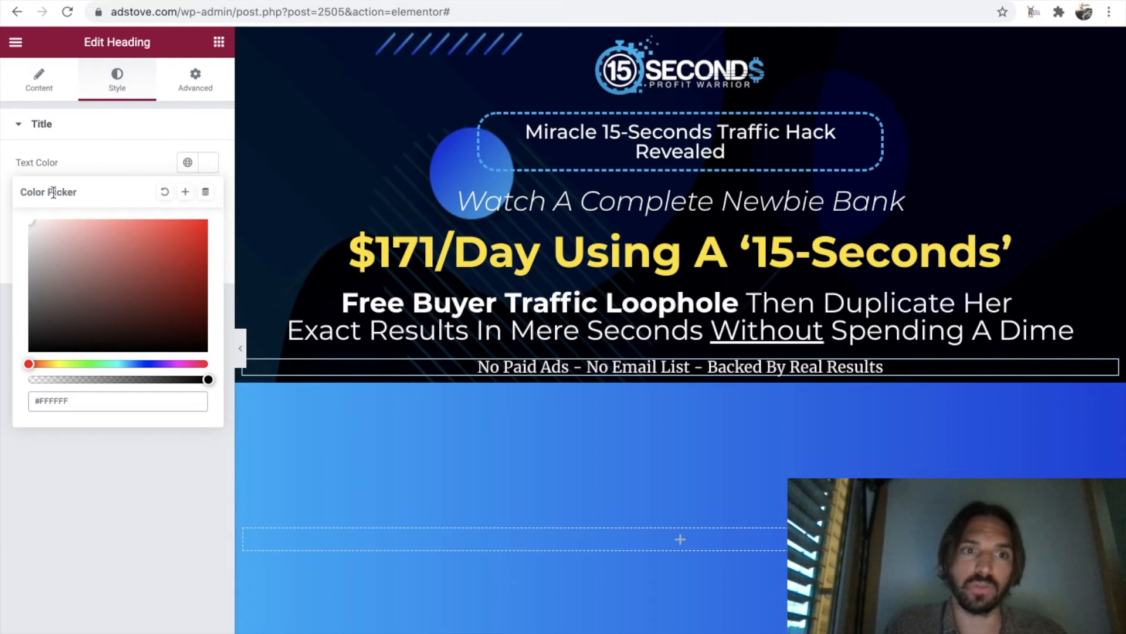
left_click(137, 162)
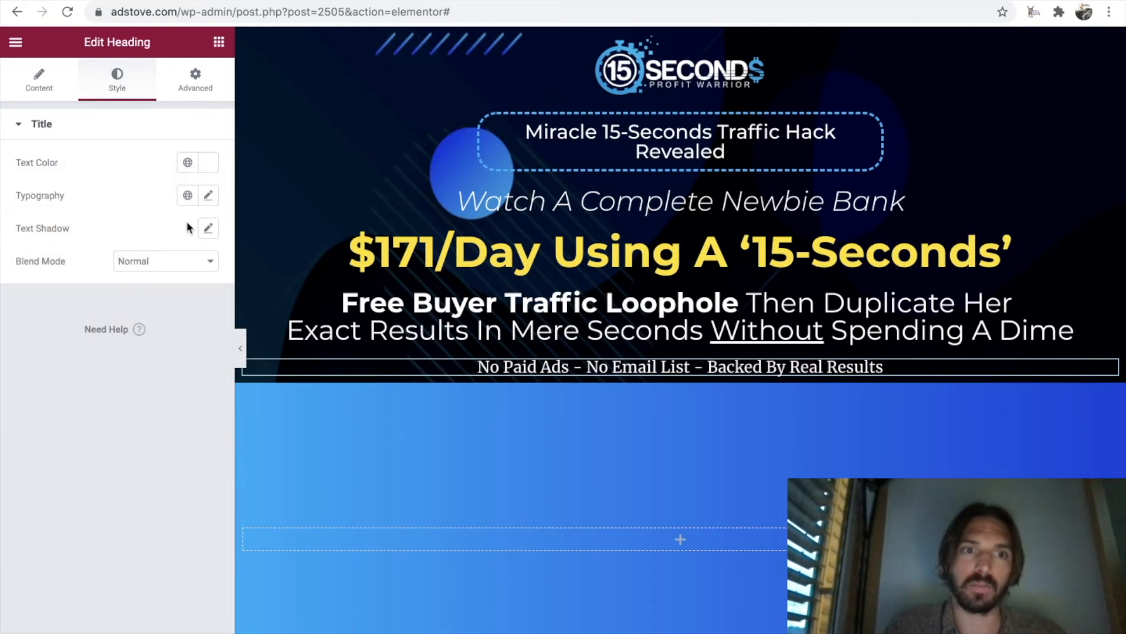
Set the "No Paid Ads" heading's font to Montserrat at 30 px.
left_click(208, 195)
left_click(180, 268)
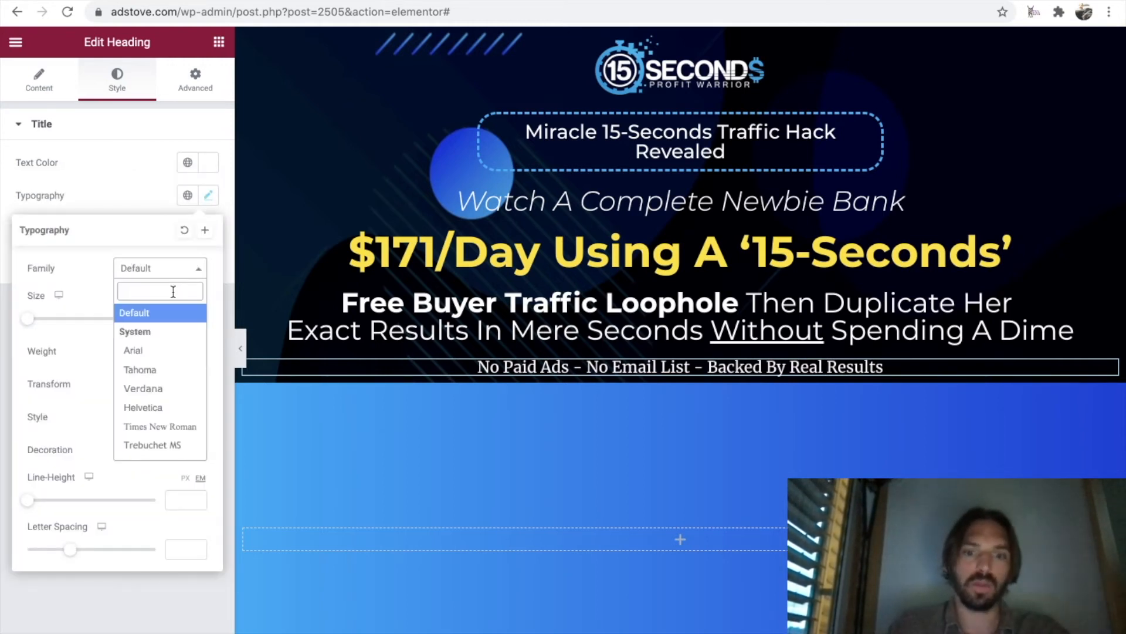
type("monts")
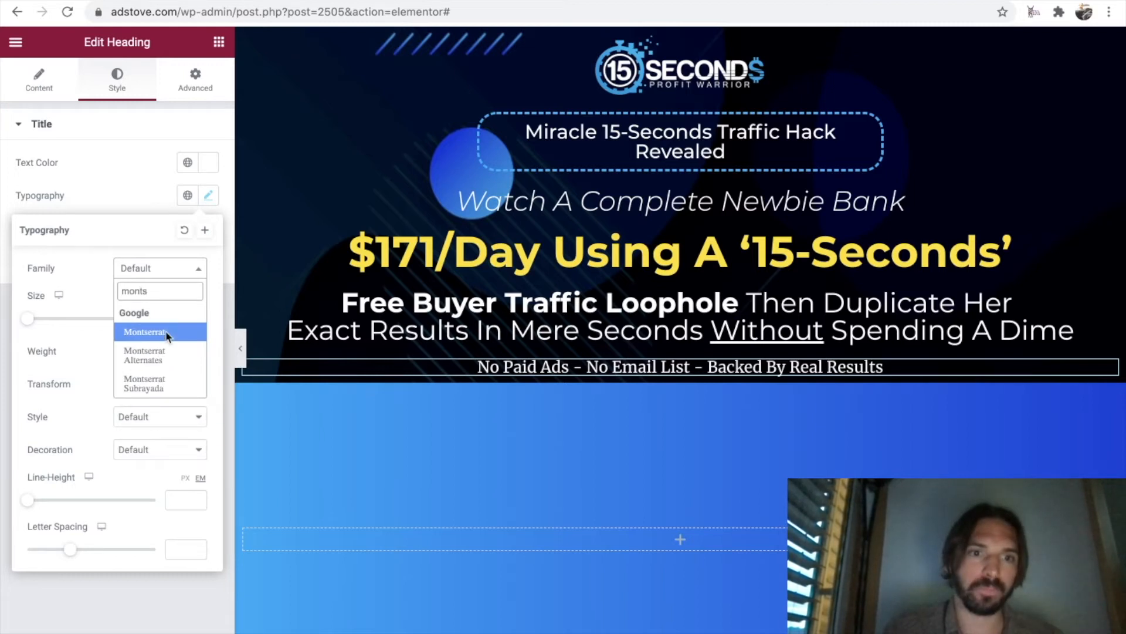
left_click(168, 333)
left_click_drag(39, 323, 50, 323)
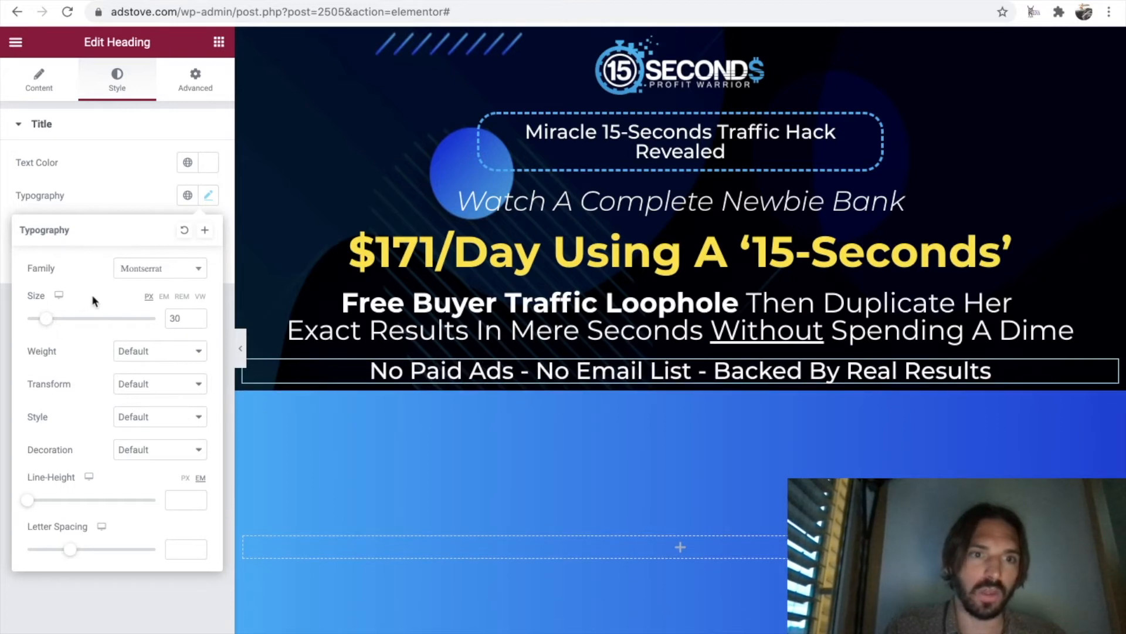
Set the "No Paid Ads" heading's font weight to 300 and its style to Italic.
left_click(172, 356)
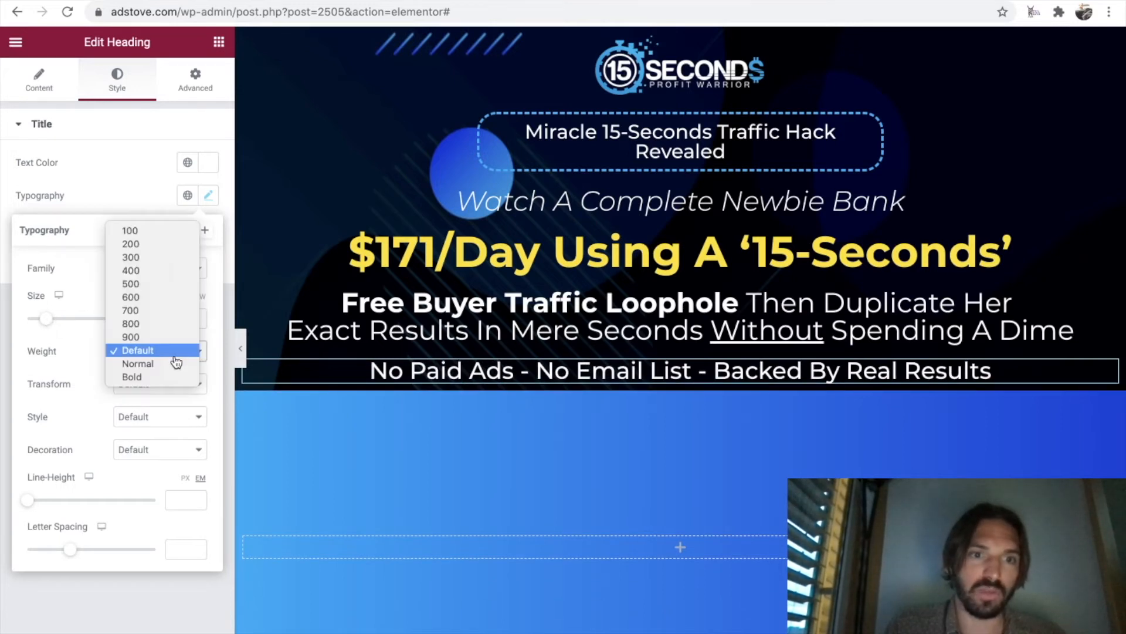
left_click(161, 262)
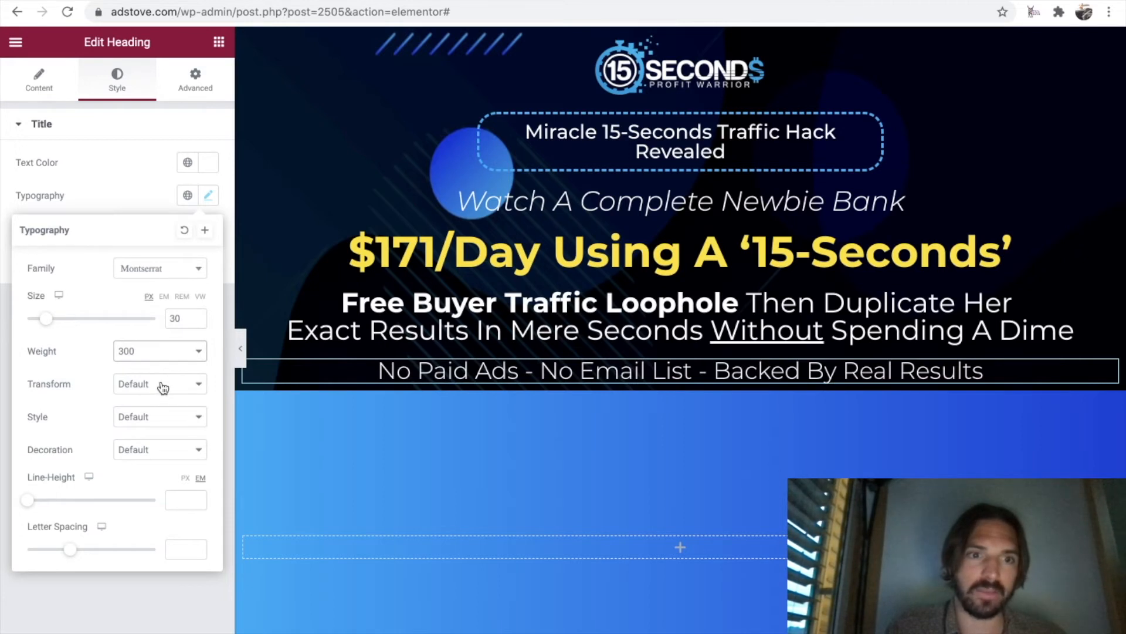
left_click(165, 422)
left_click(162, 441)
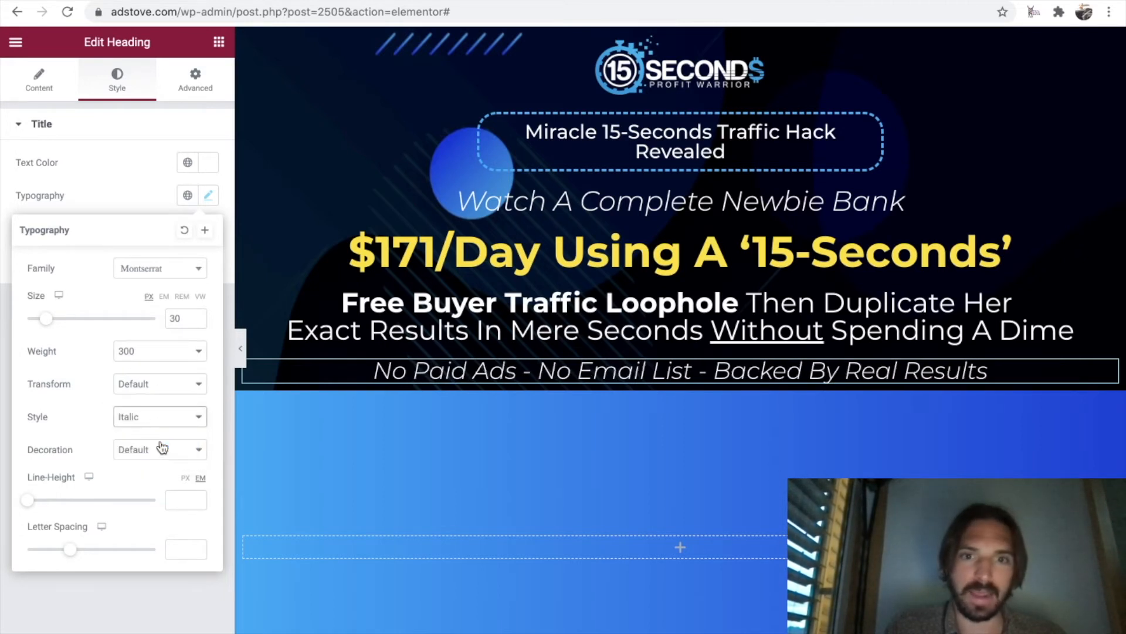
Reduce the "No Paid Ads" heading's font size to 25 px.
left_click(197, 321)
left_click(197, 322)
left_click(197, 322)
left_click(197, 321)
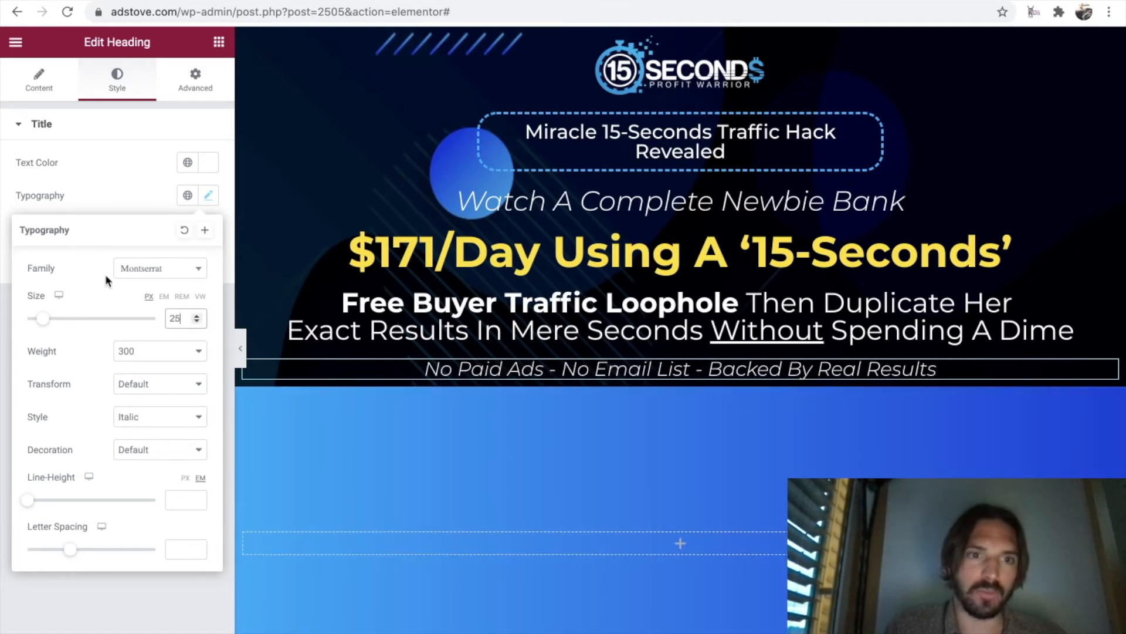
Unlink the margin and padding sides in the "No Paid Ads" heading's advanced settings so each side takes its own value.
left_click(118, 189)
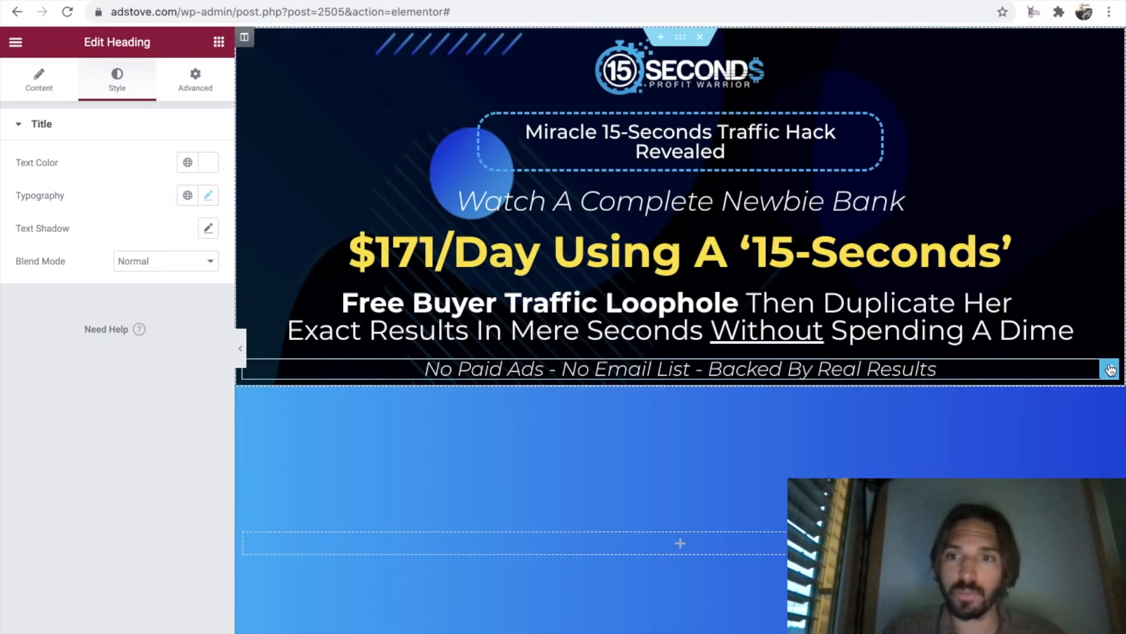
left_click(195, 89)
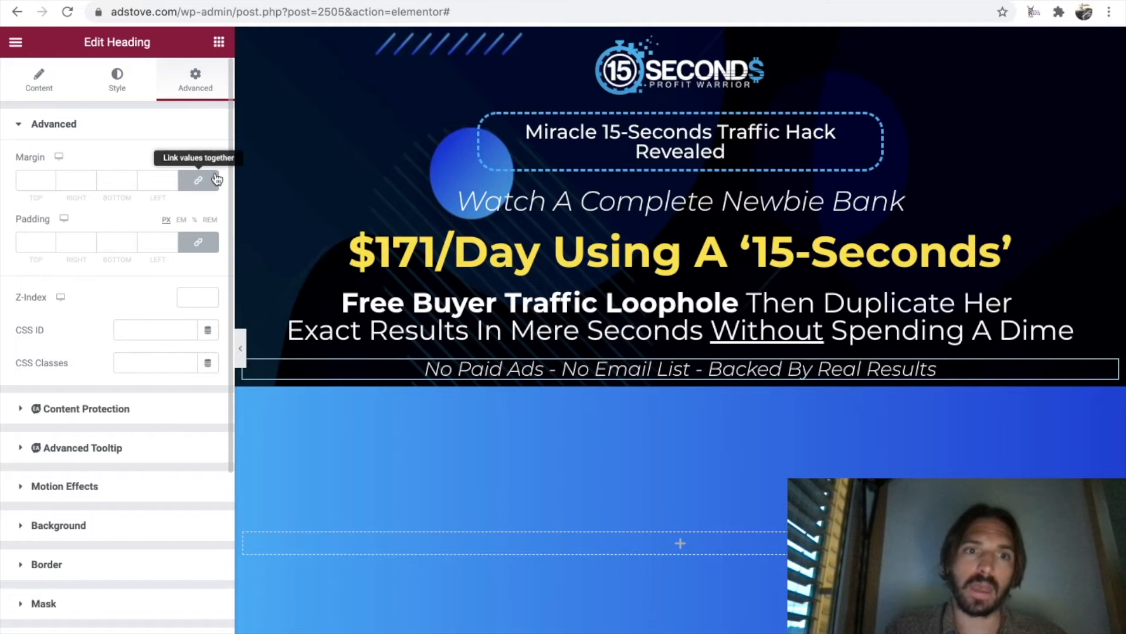
left_click(198, 180)
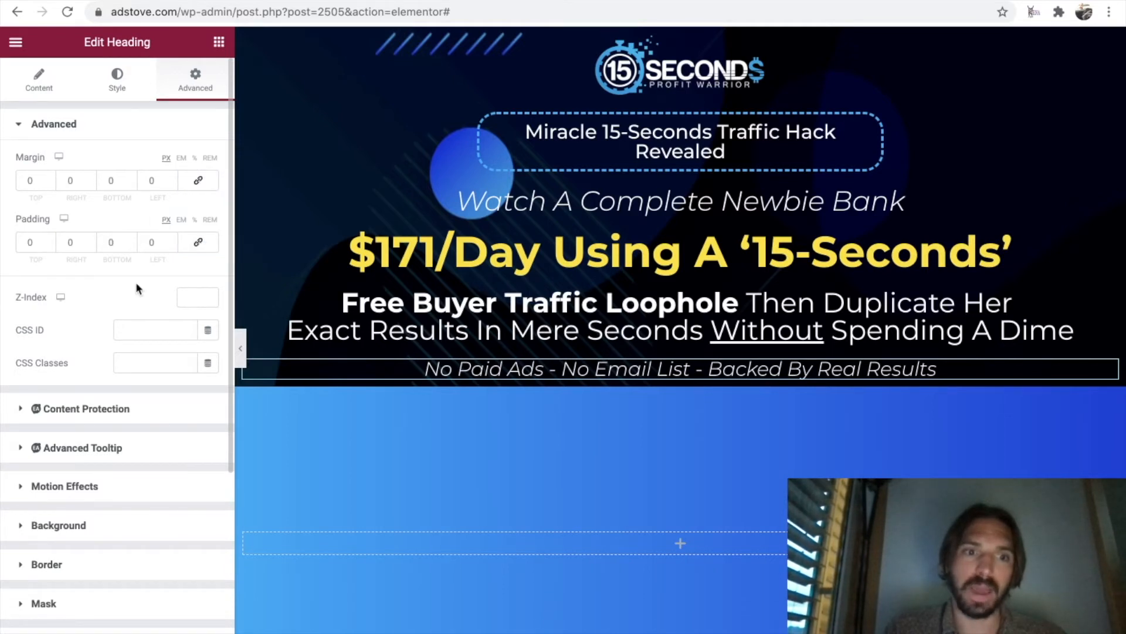
Give the "No Paid Ads" heading a classic background in light blue #0FABFA, copied from the Google Docs color list.
scroll(117, 306, "down", 4)
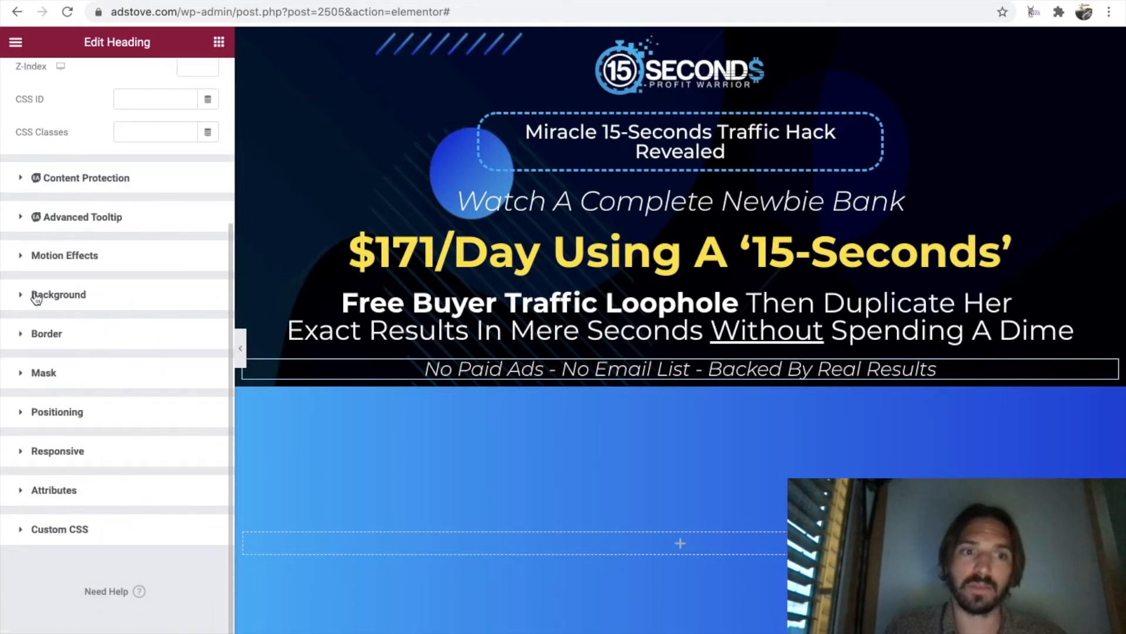
left_click(36, 295)
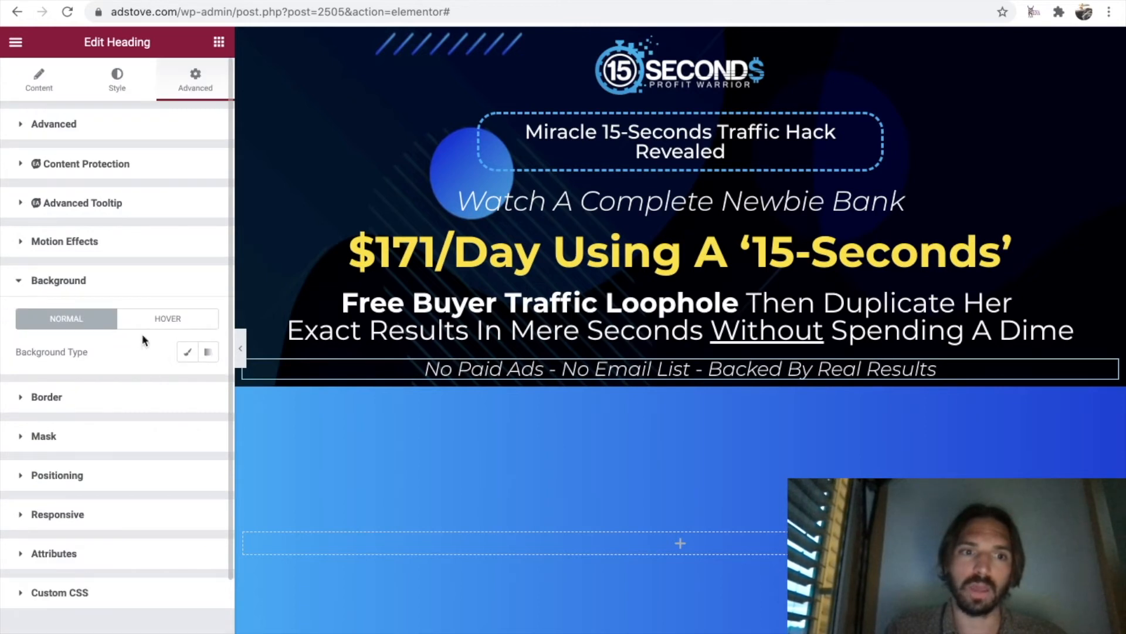
left_click(188, 352)
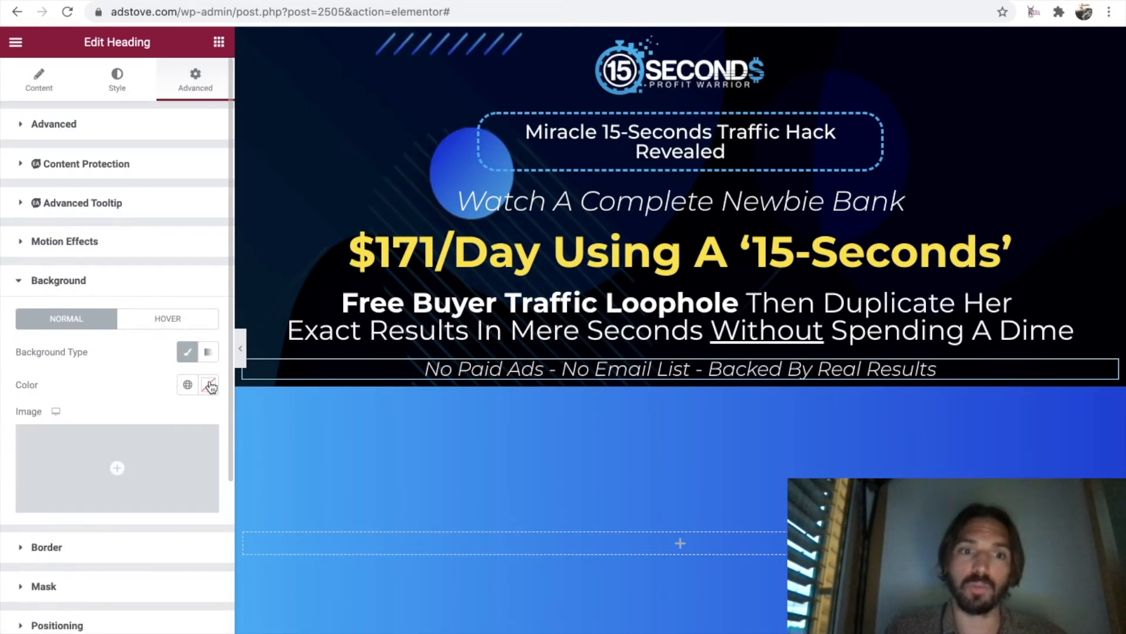
left_click(625, 1)
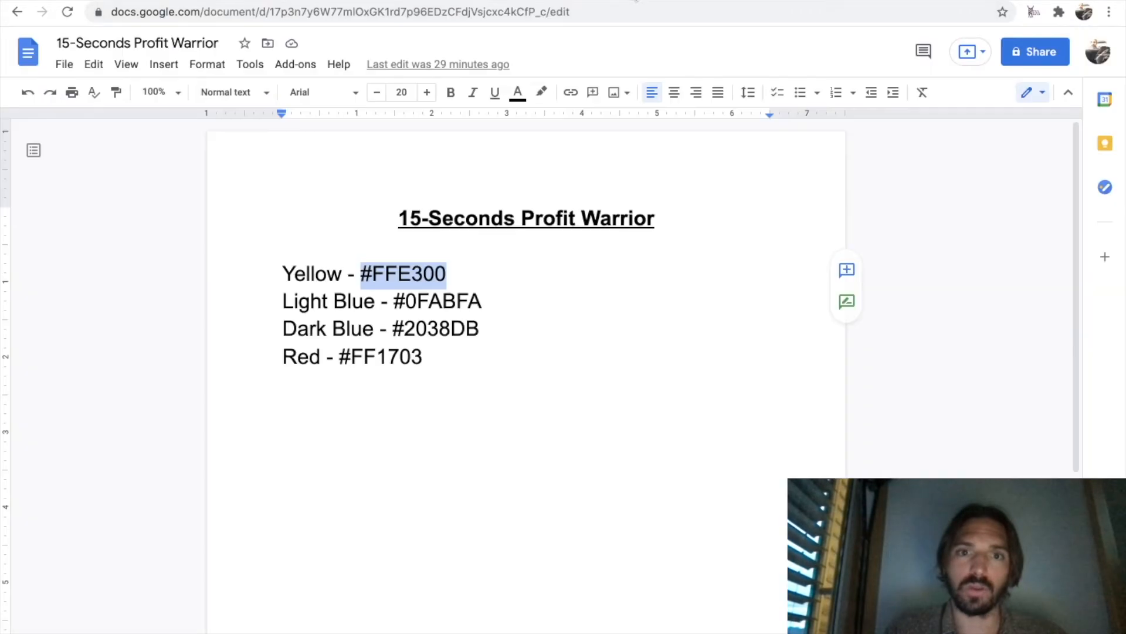
left_click_drag(479, 303, 398, 301)
key("ctrl+c")
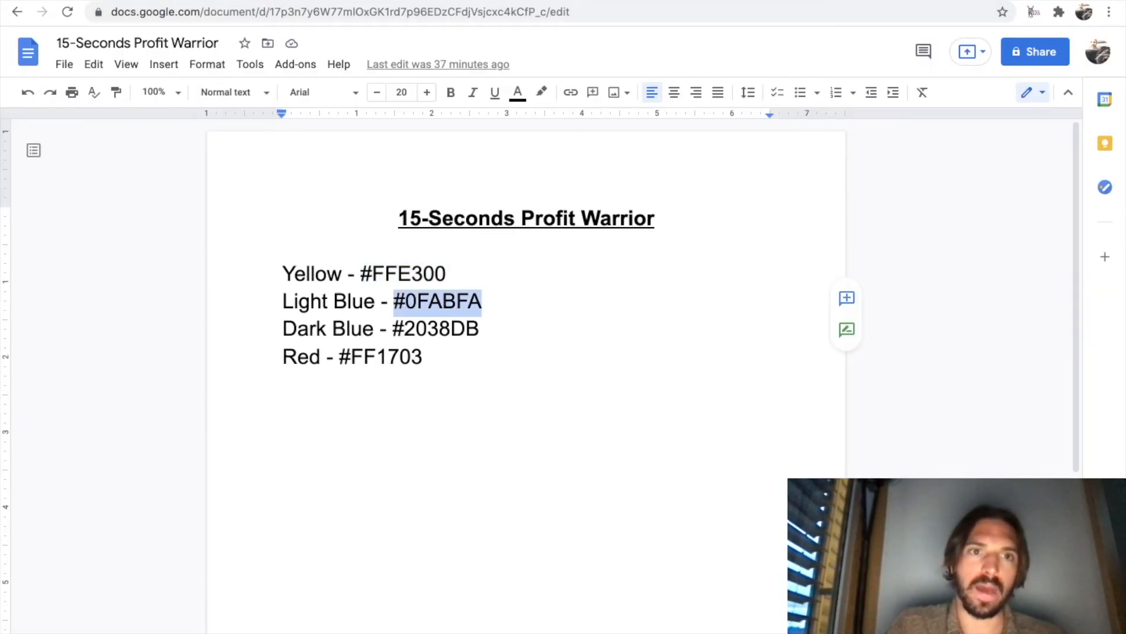
left_click(276, 0)
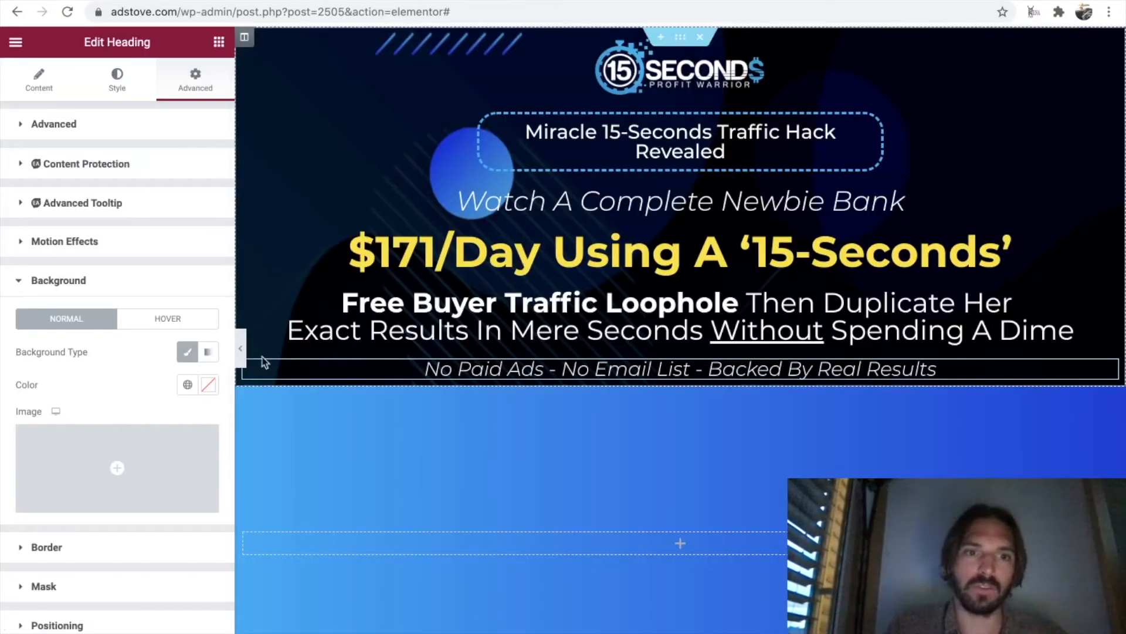
left_click(207, 385)
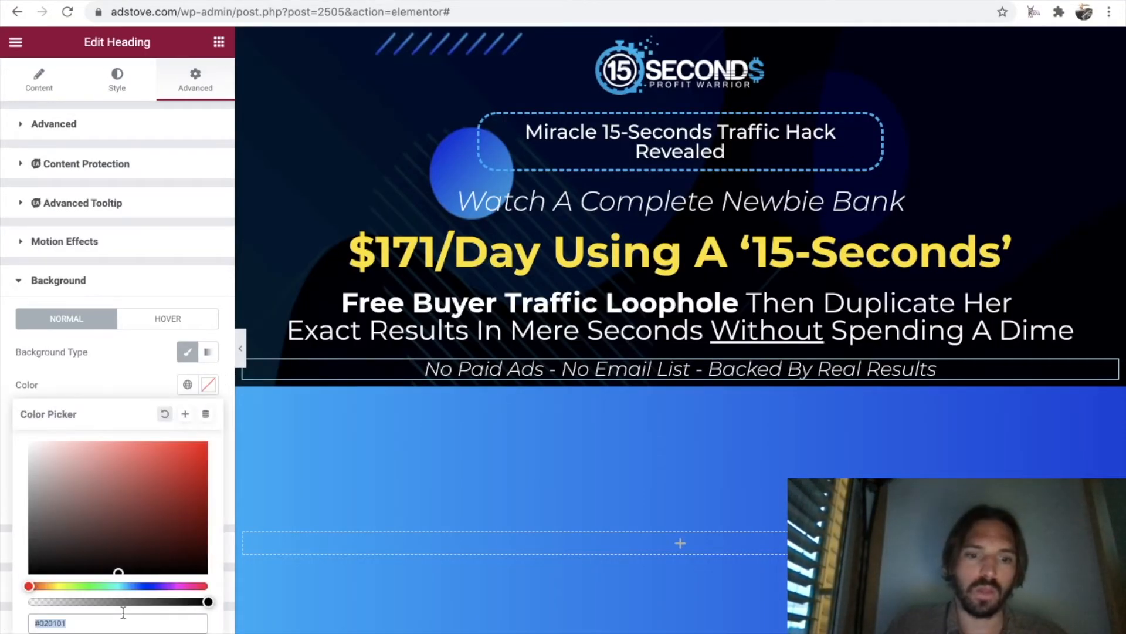
key("ctrl+v")
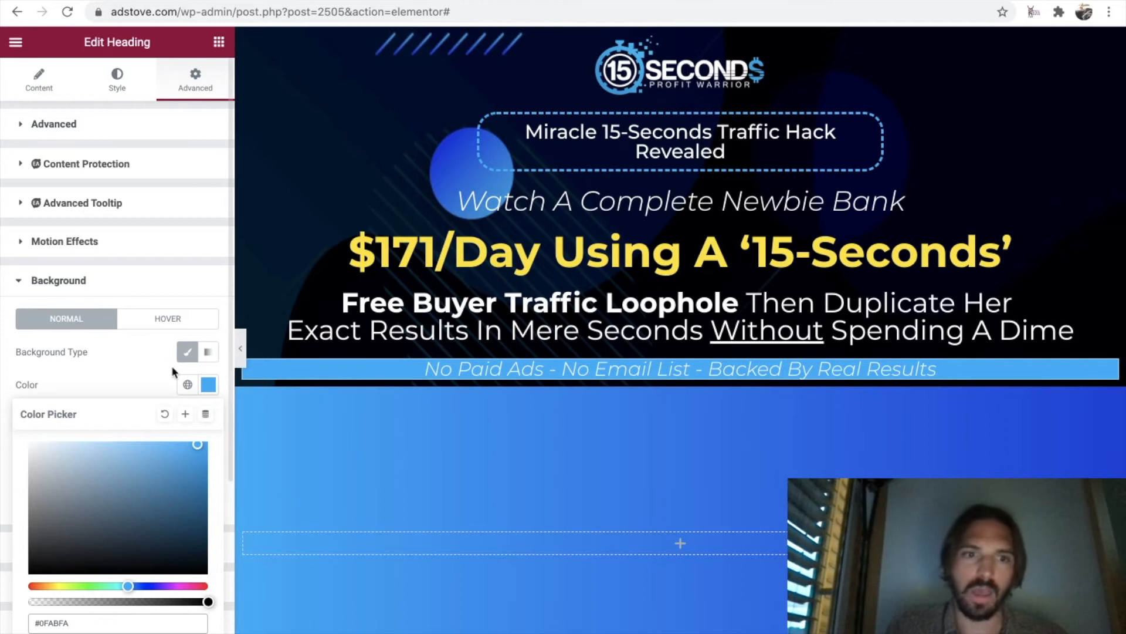
left_click(147, 371)
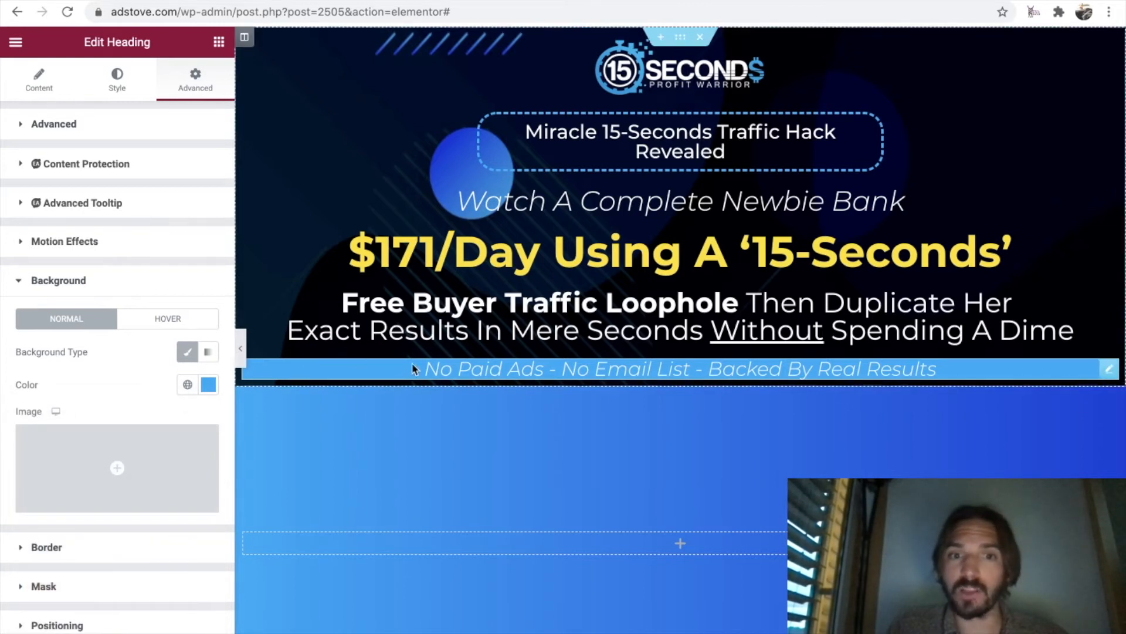
Set the "No Paid Ads" heading's border radius to 25 px on all corners and check the banner at full width.
scroll(135, 384, "down", 5)
scroll(135, 388, "down", 1)
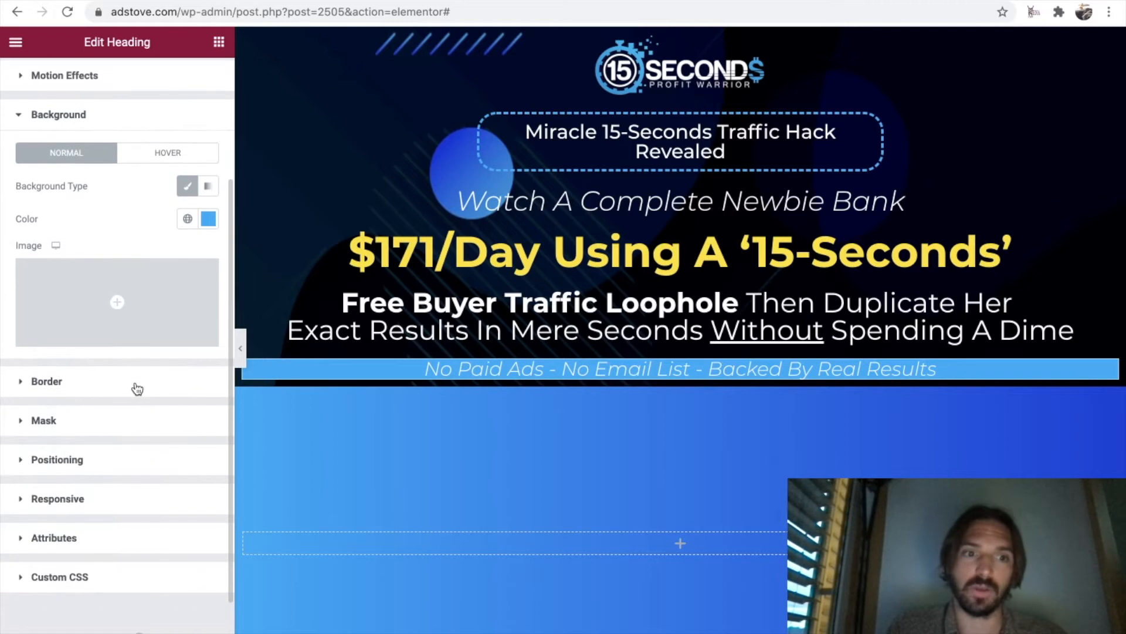
left_click(29, 379)
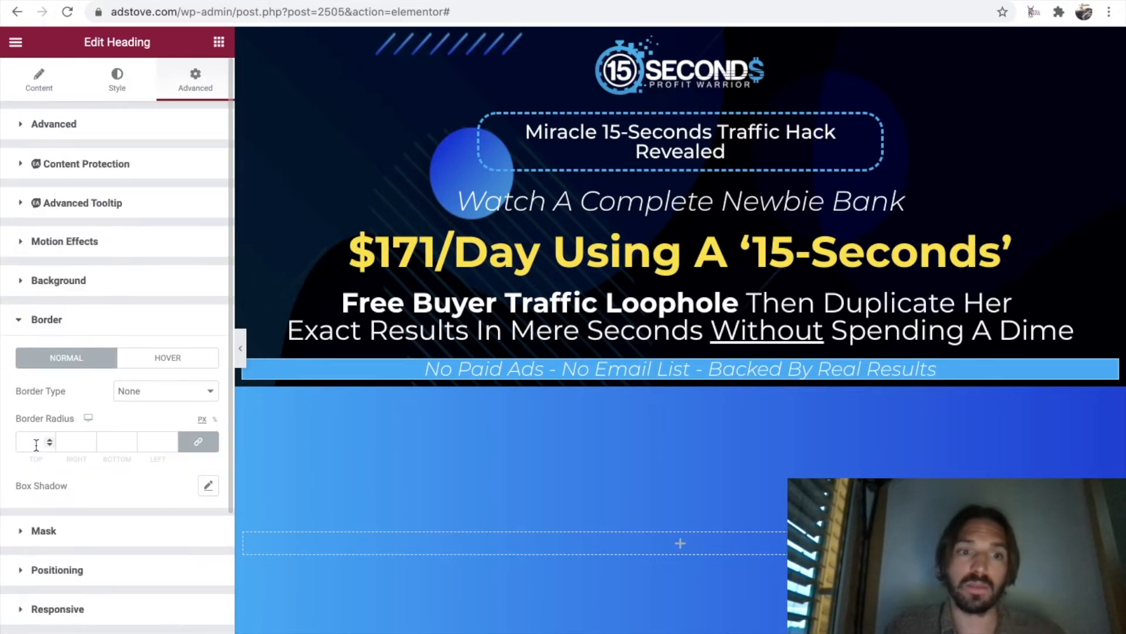
left_click(36, 443)
type("25")
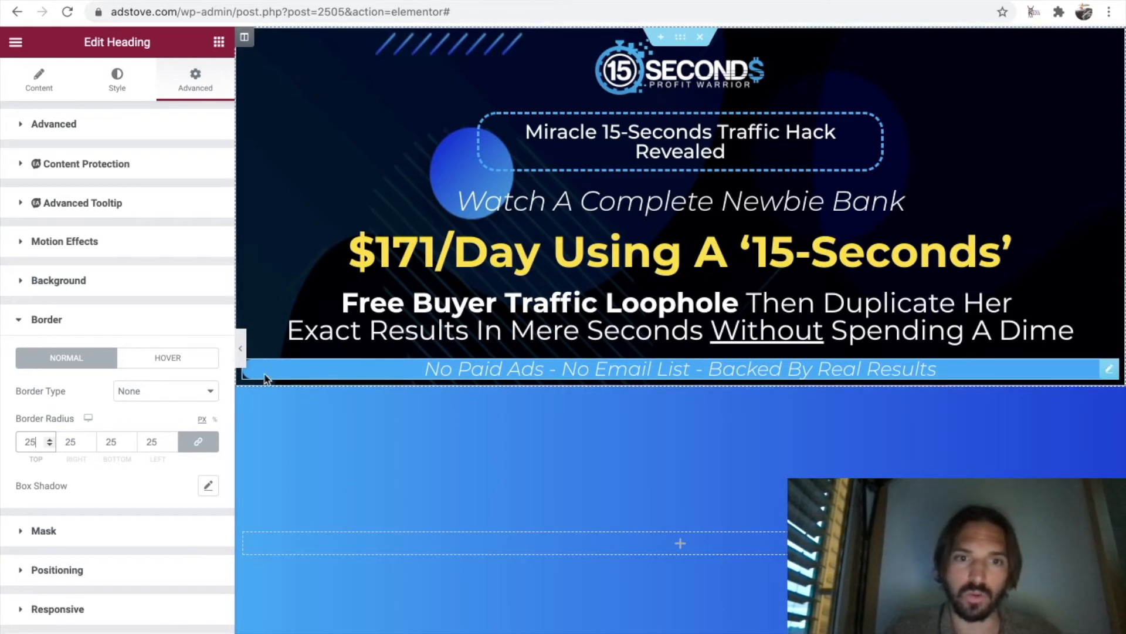
left_click(240, 348)
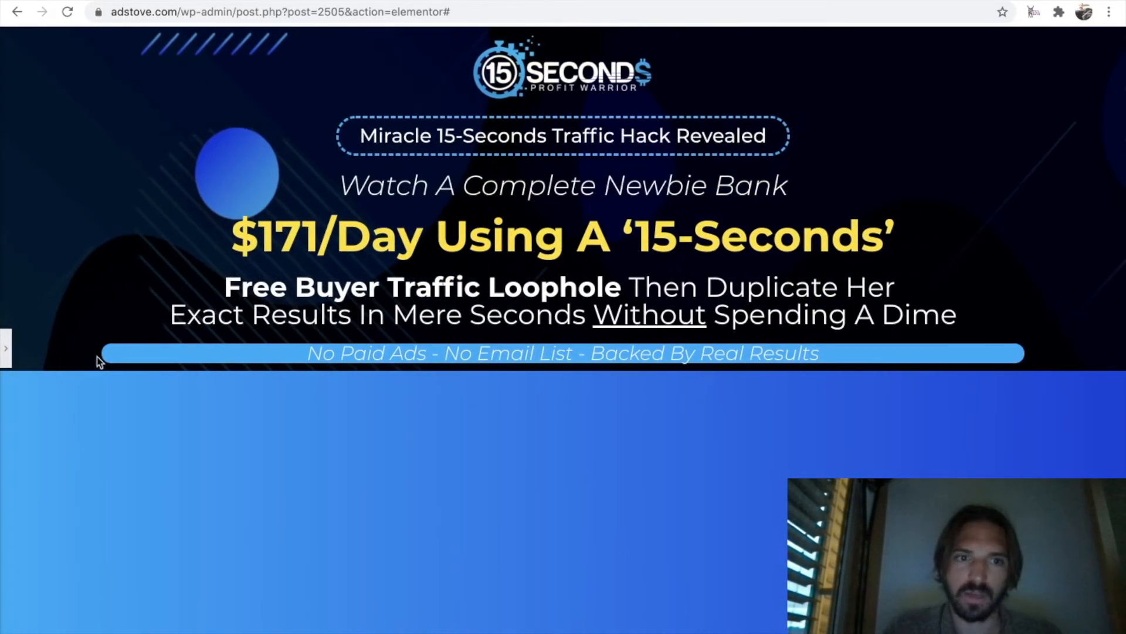
left_click(6, 352)
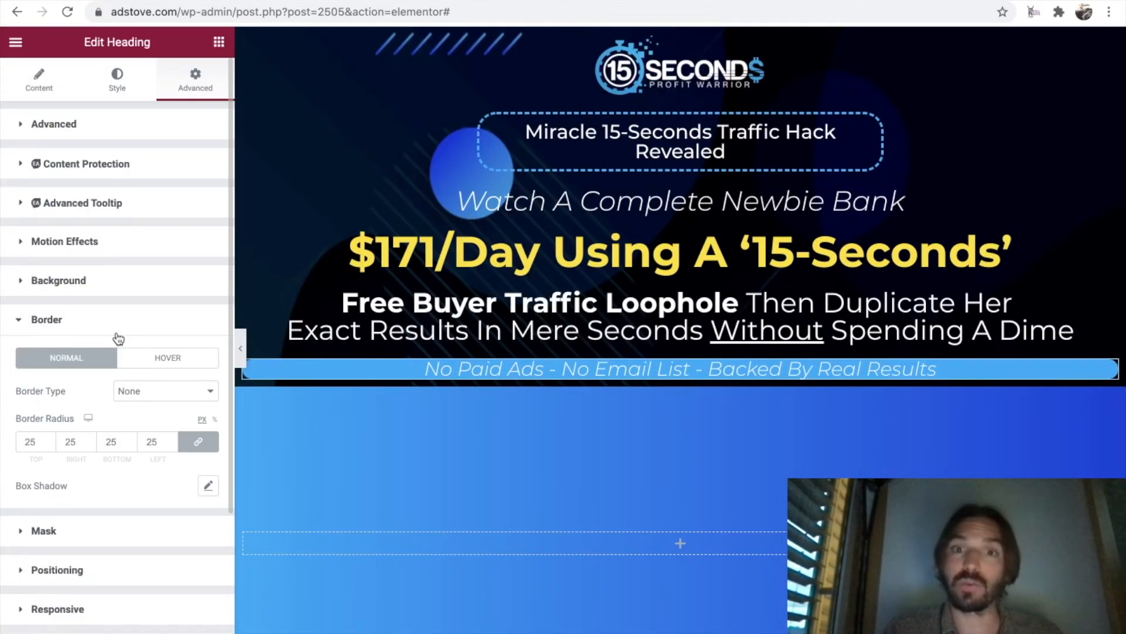
Set the "No Paid Ads" heading's right and left margins to 100 px.
left_click(24, 126)
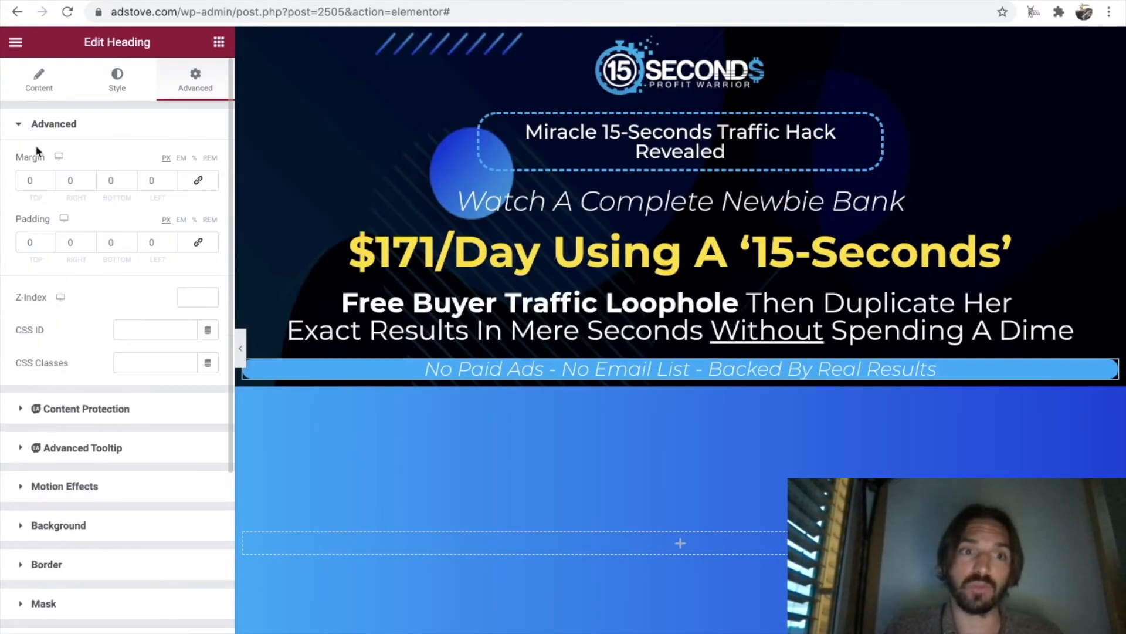
left_click(72, 177)
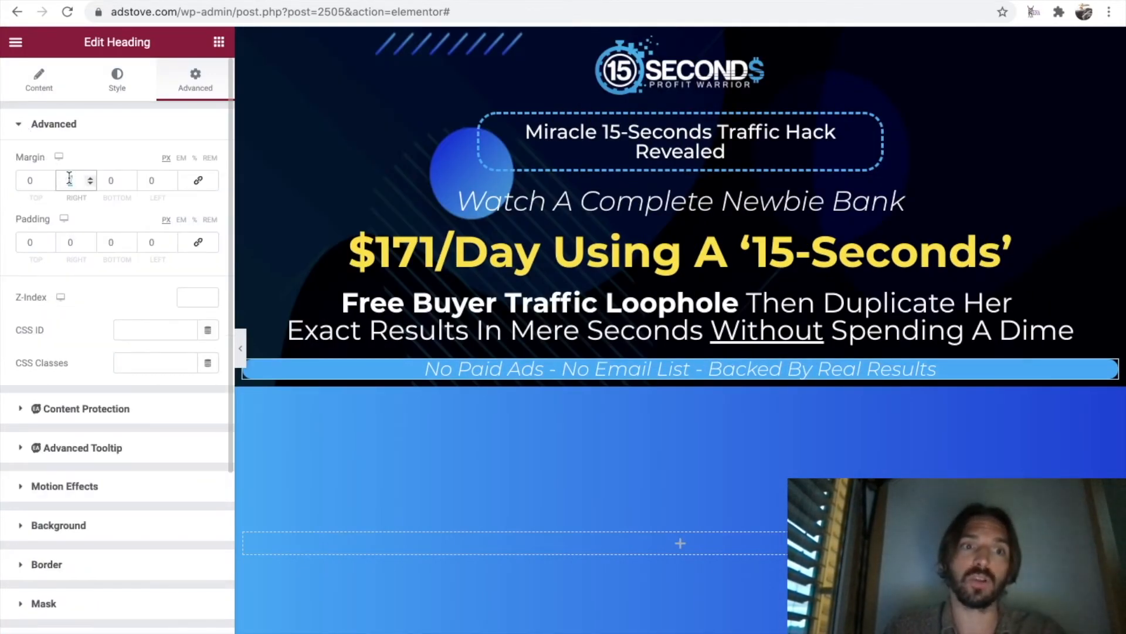
type("100")
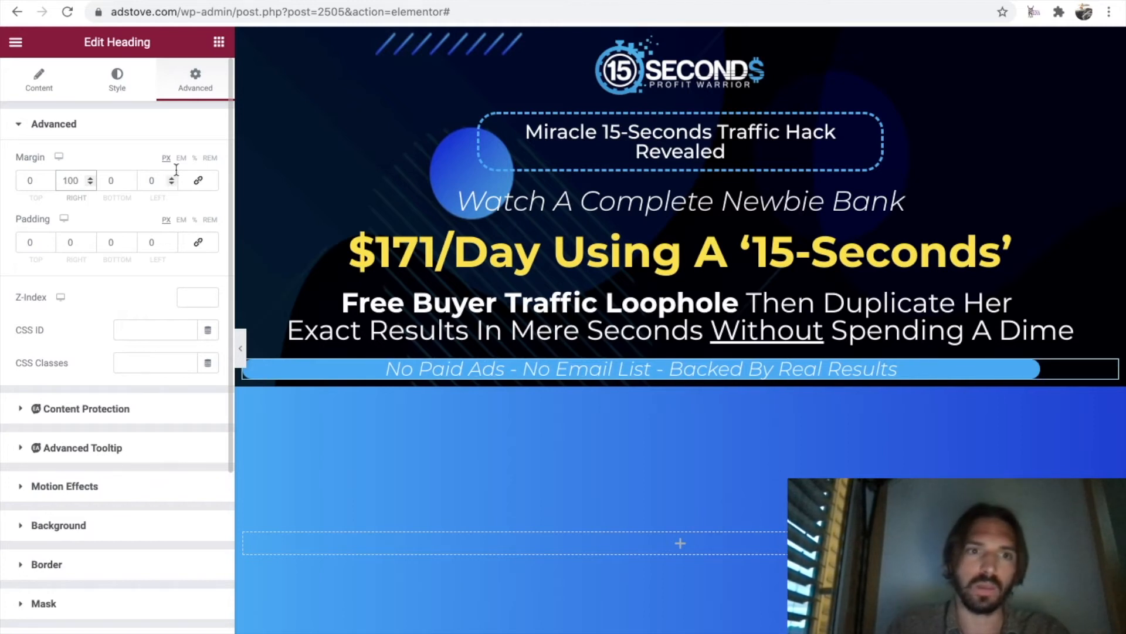
double_click(149, 179)
type("100")
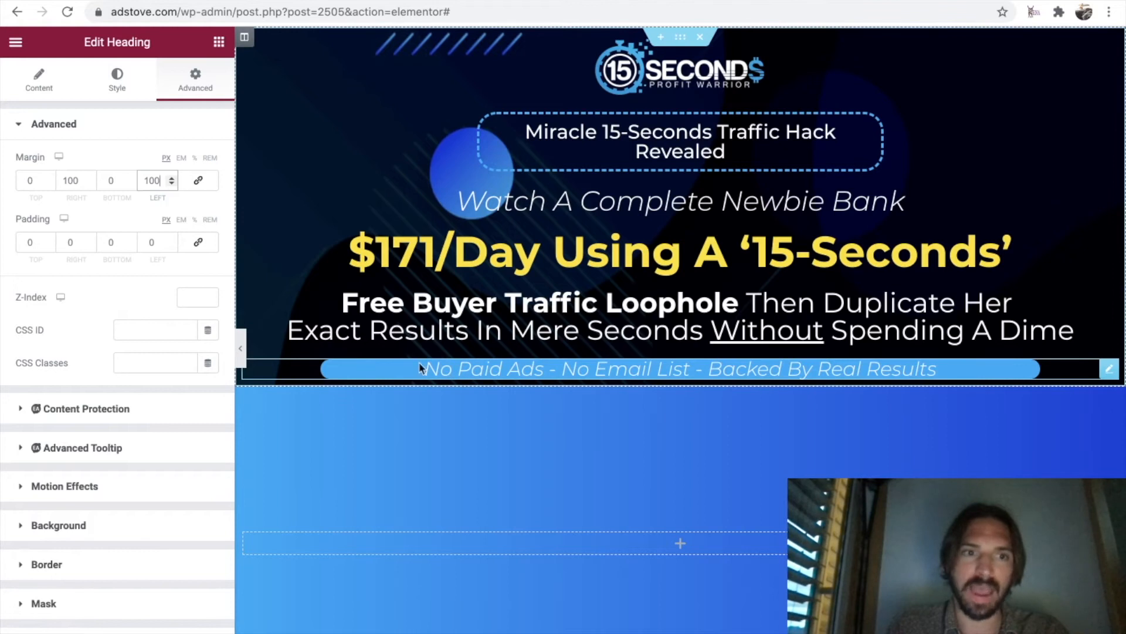
Set the "No Paid Ads" heading's top and bottom padding to 10 px and increase its side margins slightly beyond 100 px.
left_click(29, 240)
type("10")
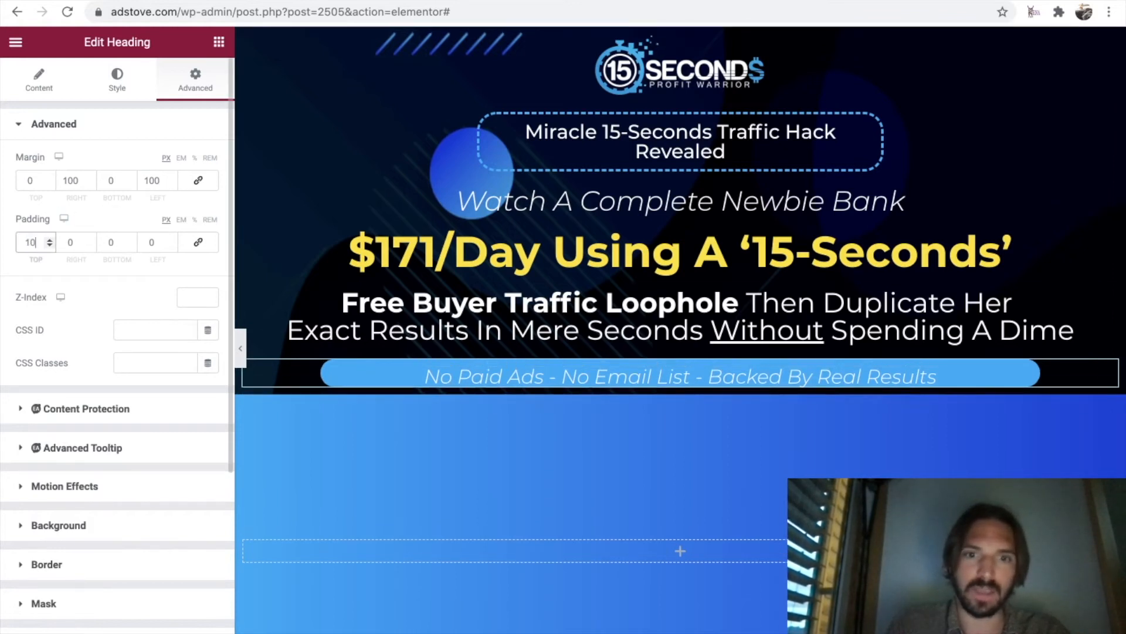
left_click(109, 245)
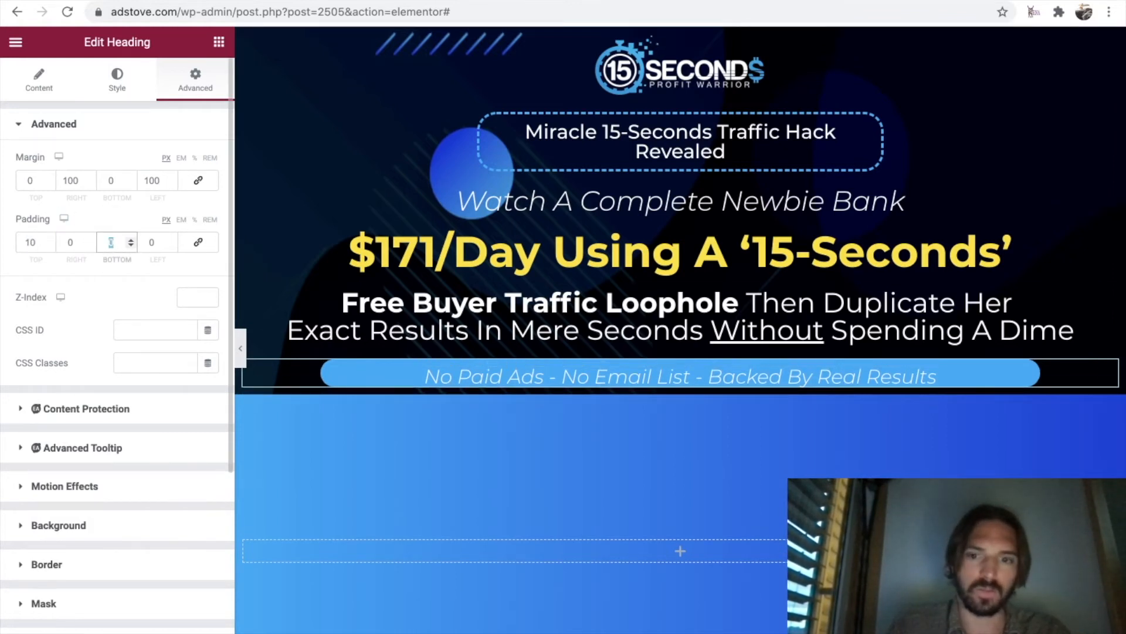
type("10")
left_click(72, 180)
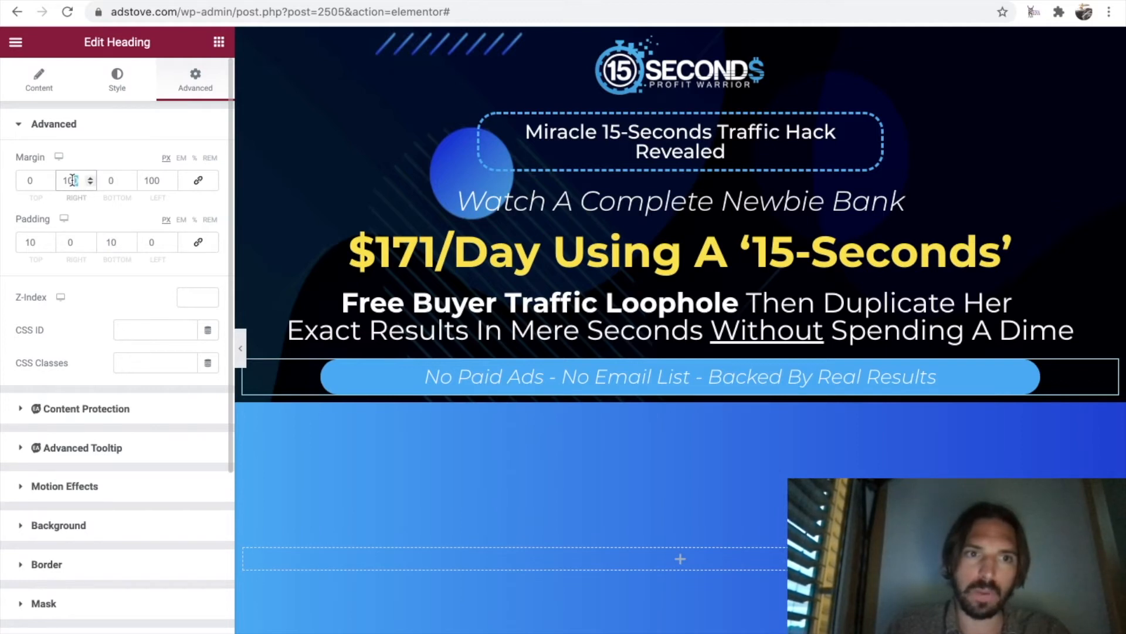
type("20")
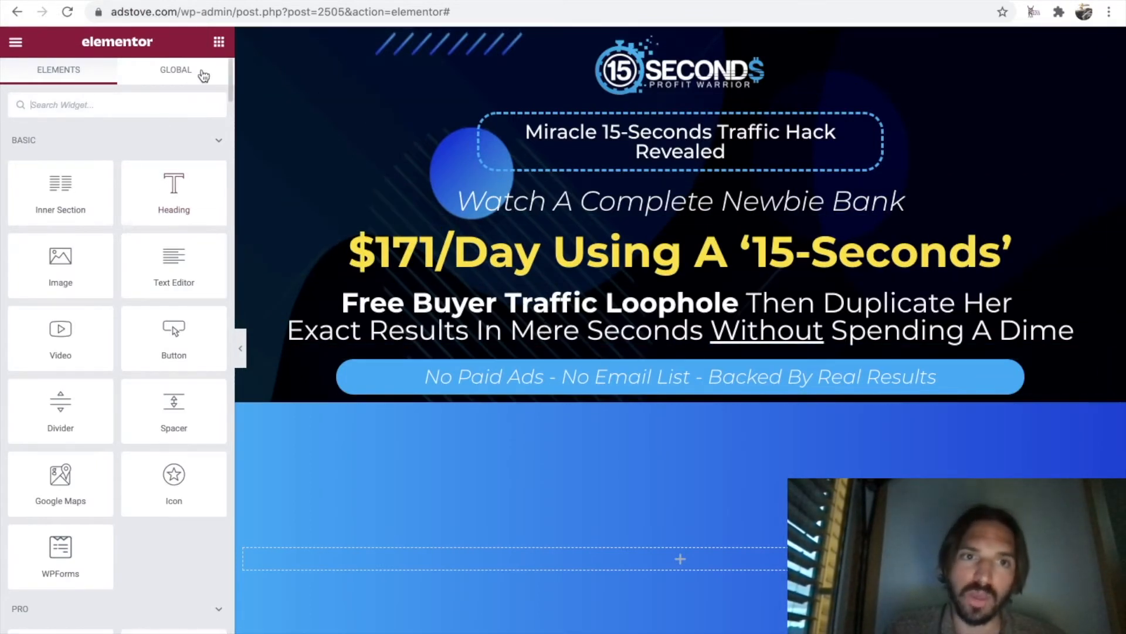
Add a two-column Inner Section directly below the blue "No Paid Ads" banner.
left_click_drag(59, 186, 686, 399)
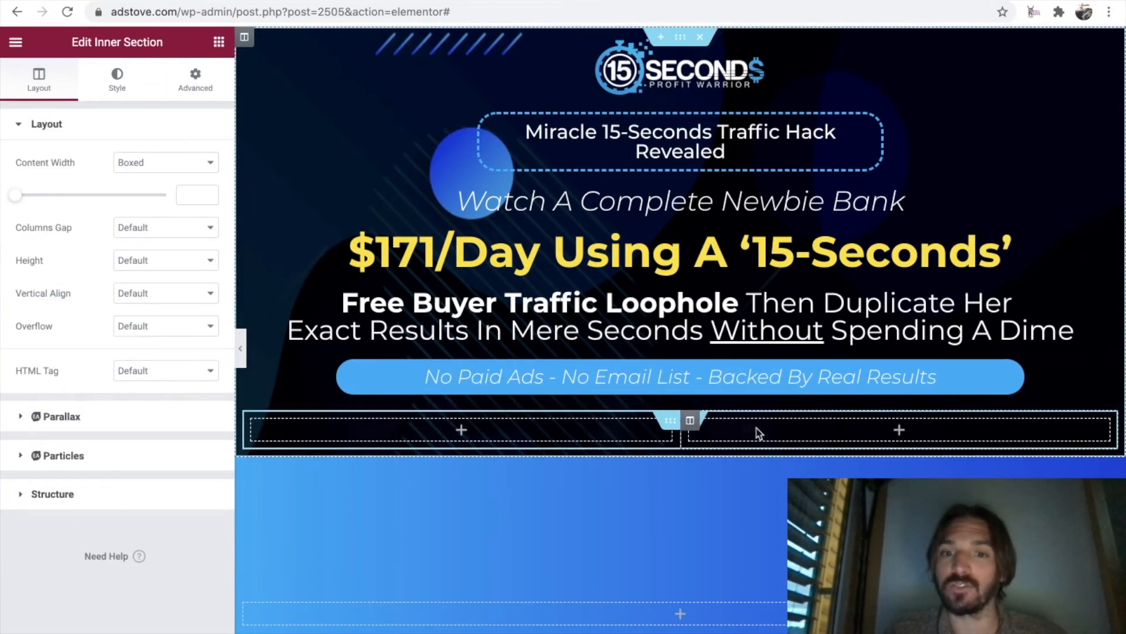
left_click(679, 40)
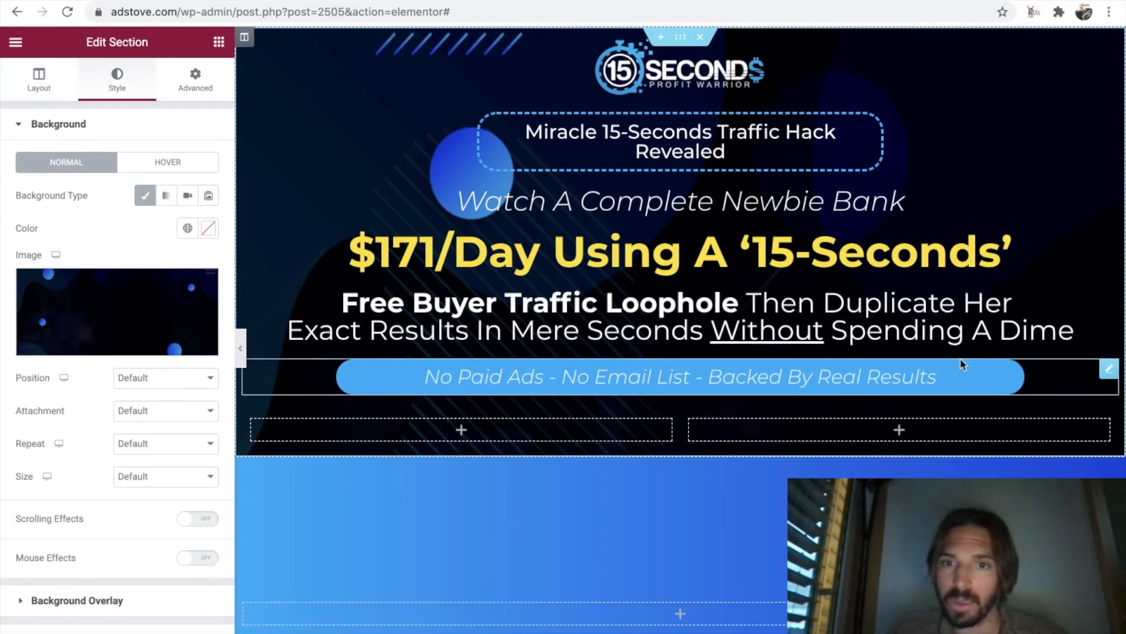
left_click(692, 423)
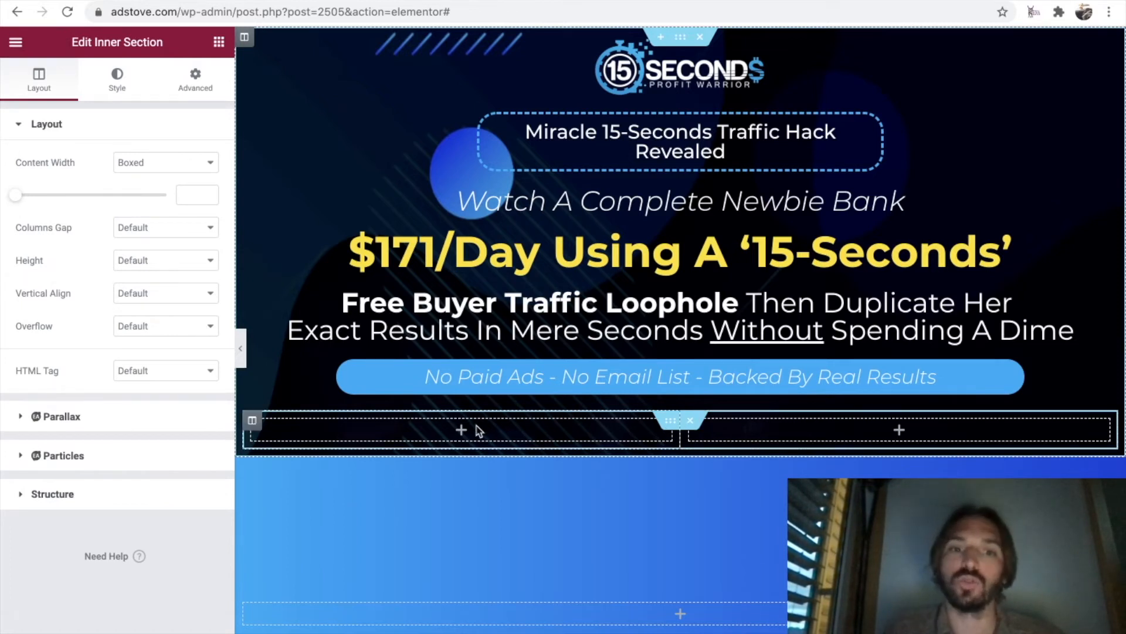
Place a Video widget in the left column of the inner section.
left_click(219, 41)
left_click_drag(60, 338, 468, 434)
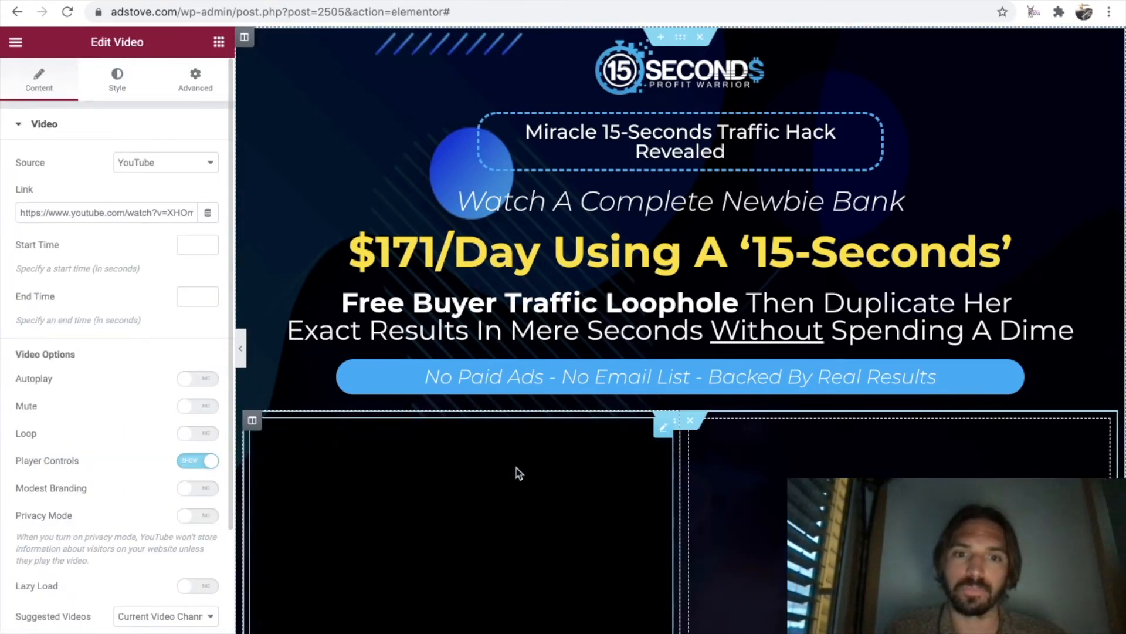
scroll(519, 474, "down", 3)
Add an Icon List widget to the inner section's right column and delete its items #2 and #3.
left_click(778, 353)
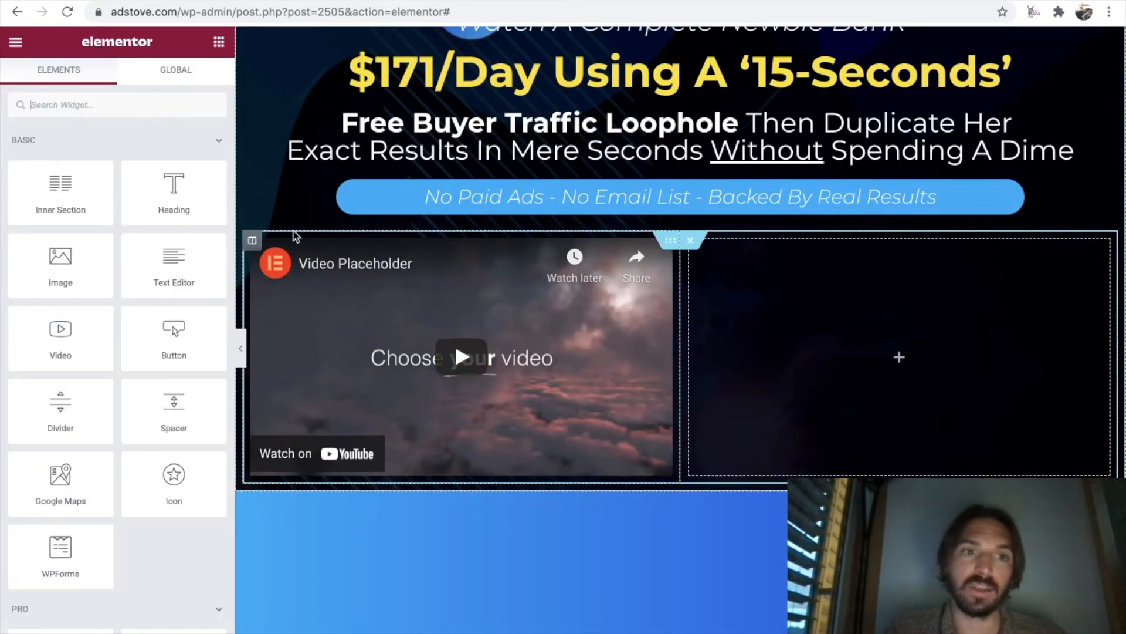
left_click(155, 106)
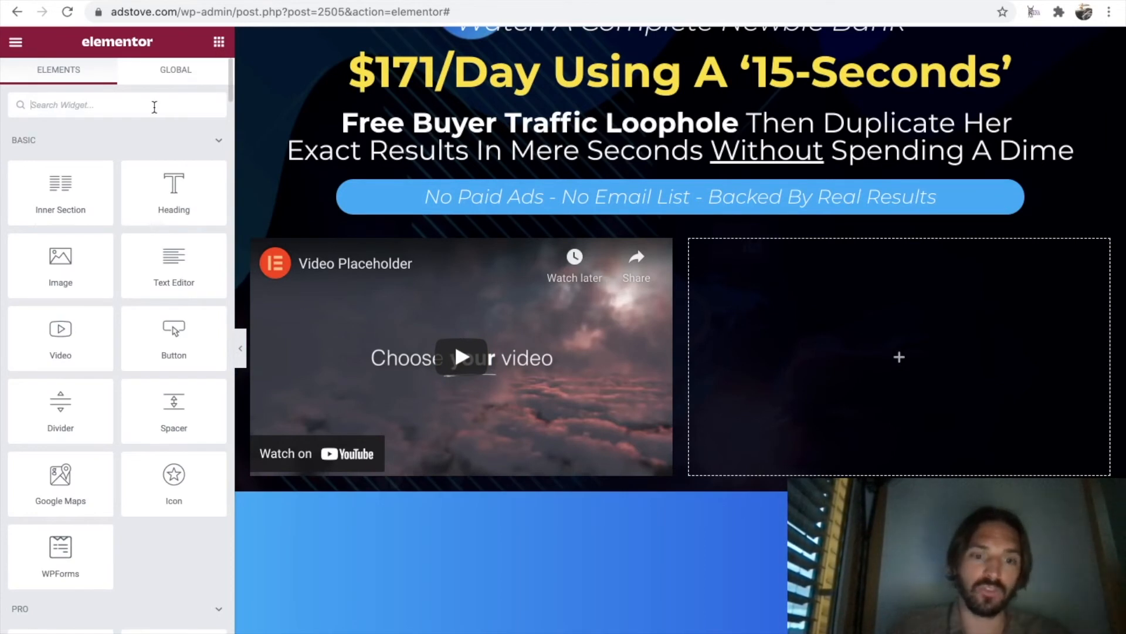
type("icon")
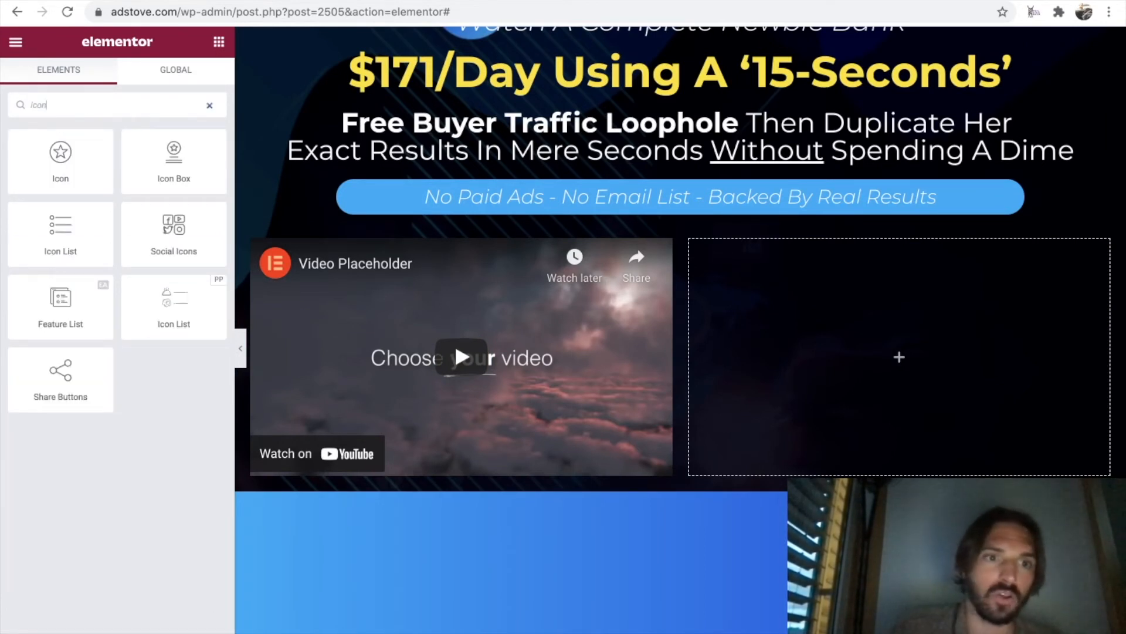
left_click_drag(47, 230, 832, 350)
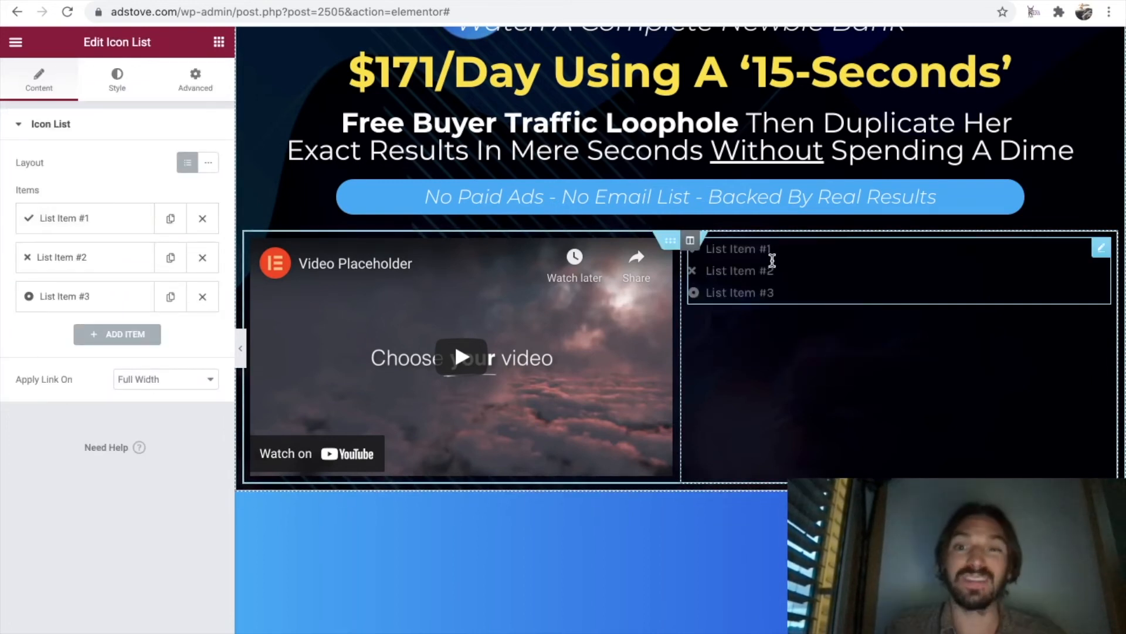
left_click(202, 297)
left_click(202, 262)
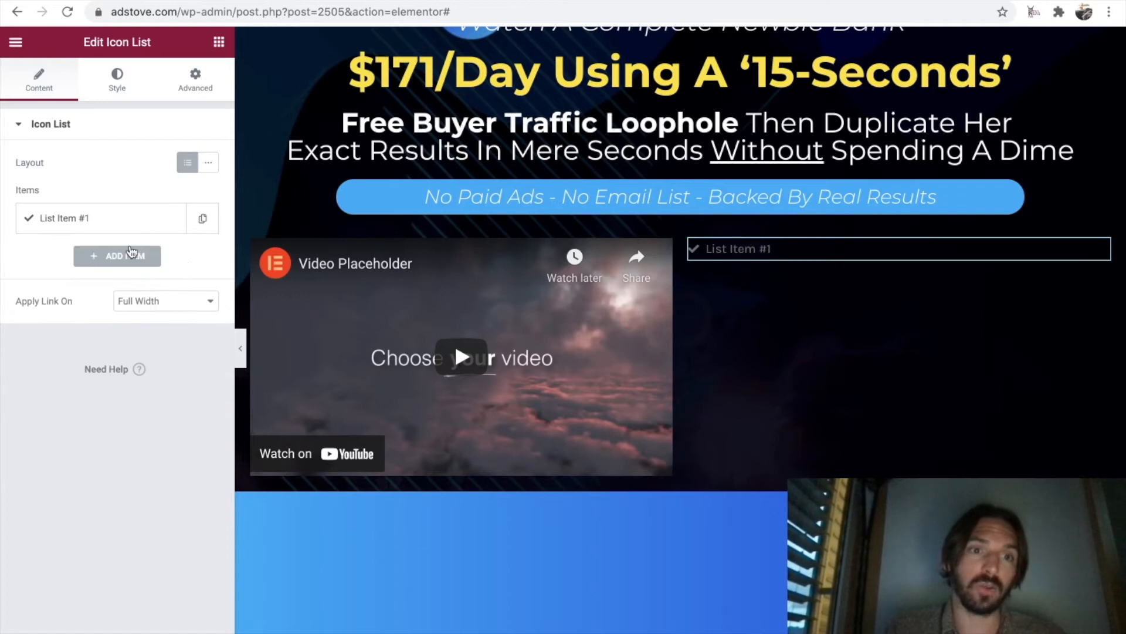
Change the icon of List Item #1 to the outlined Dot circle from the icon library.
left_click(96, 221)
left_click(126, 337)
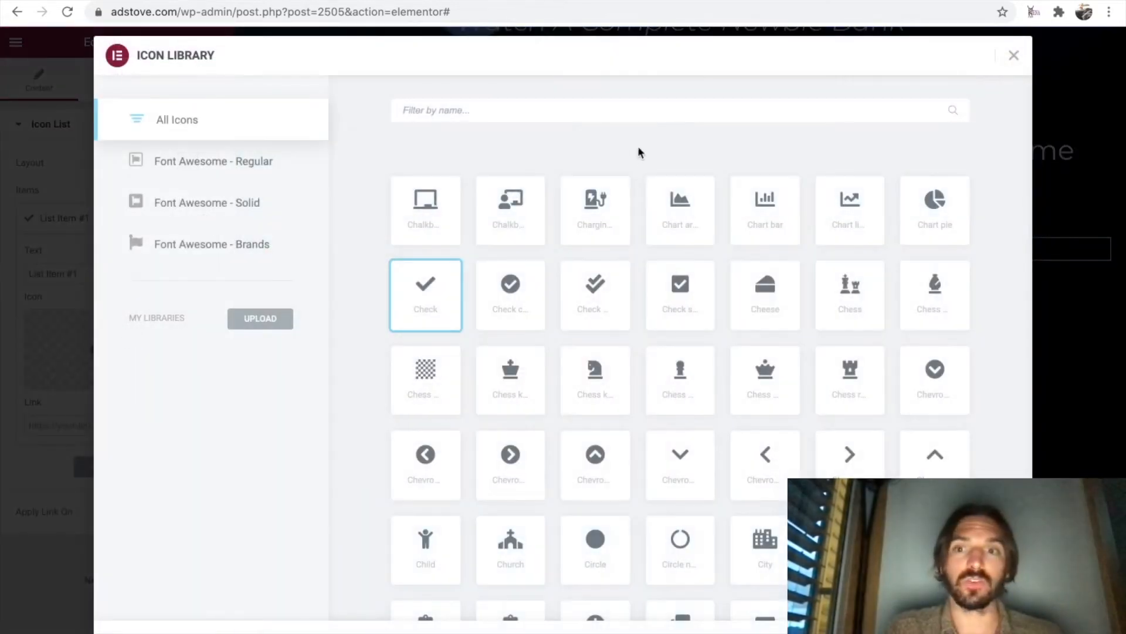
left_click(626, 107)
type("dot")
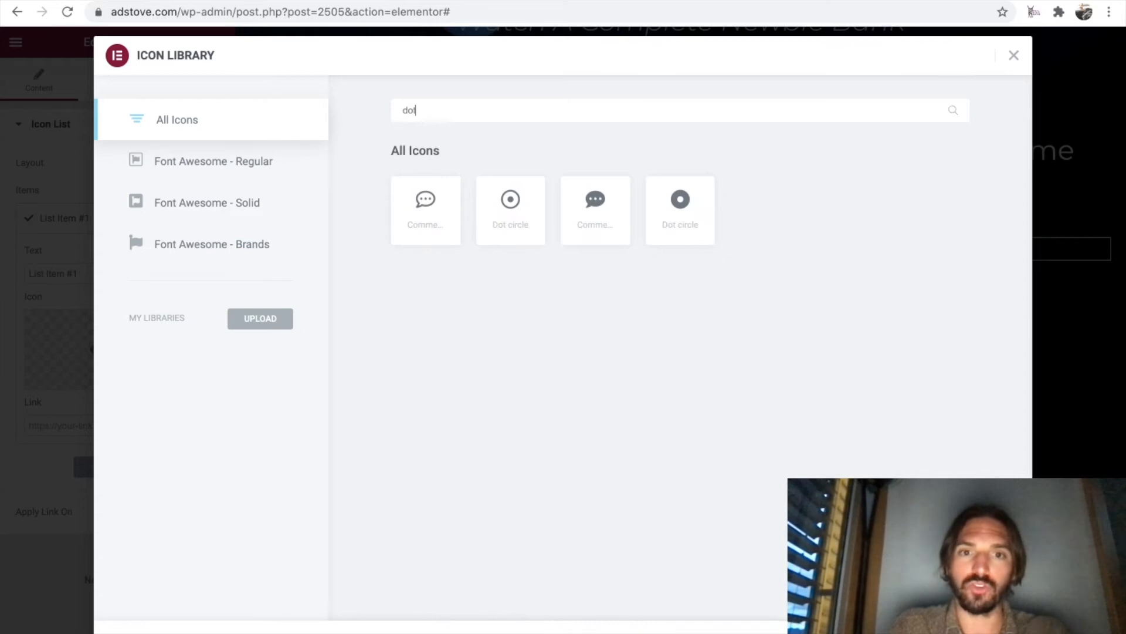
left_click(528, 216)
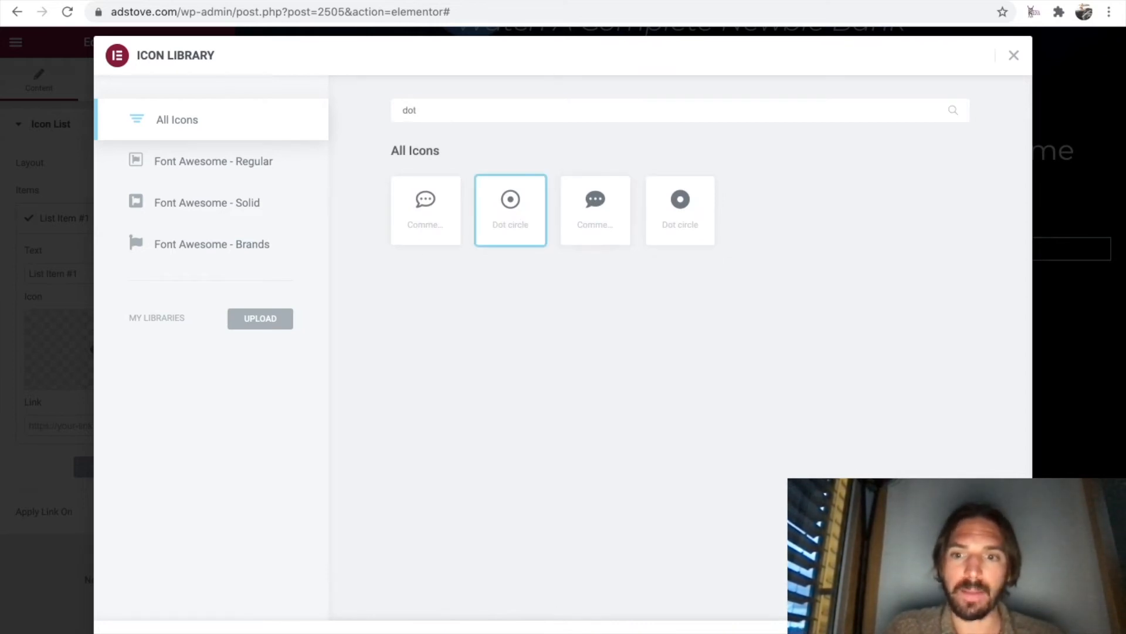
left_click(988, 630)
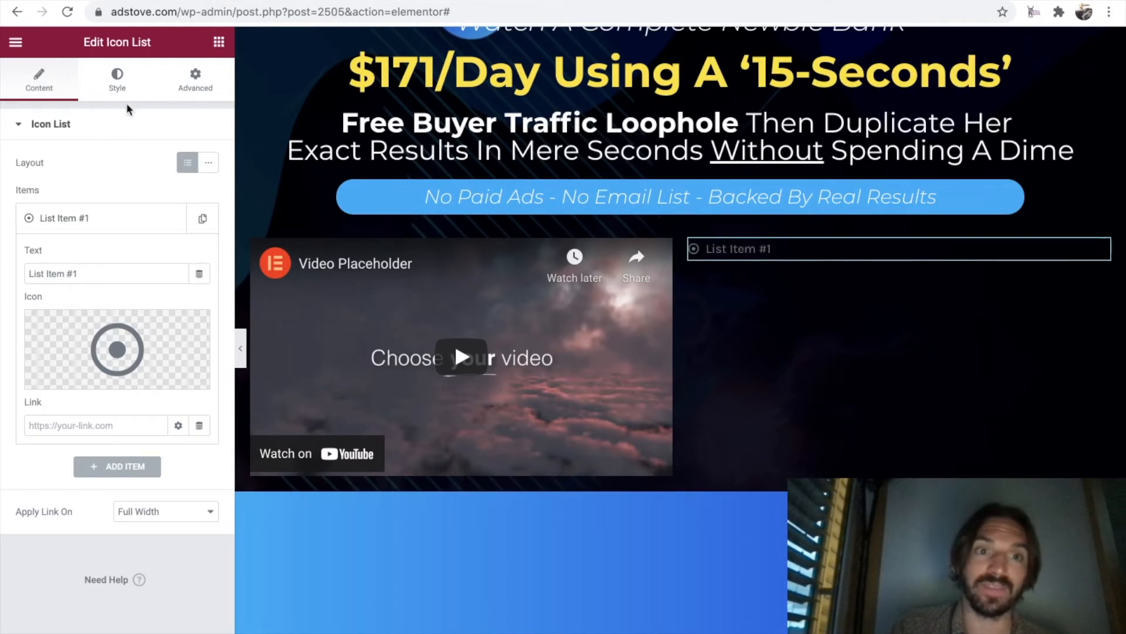
Set the icon list's text color to white (#FFFFFF).
left_click(118, 82)
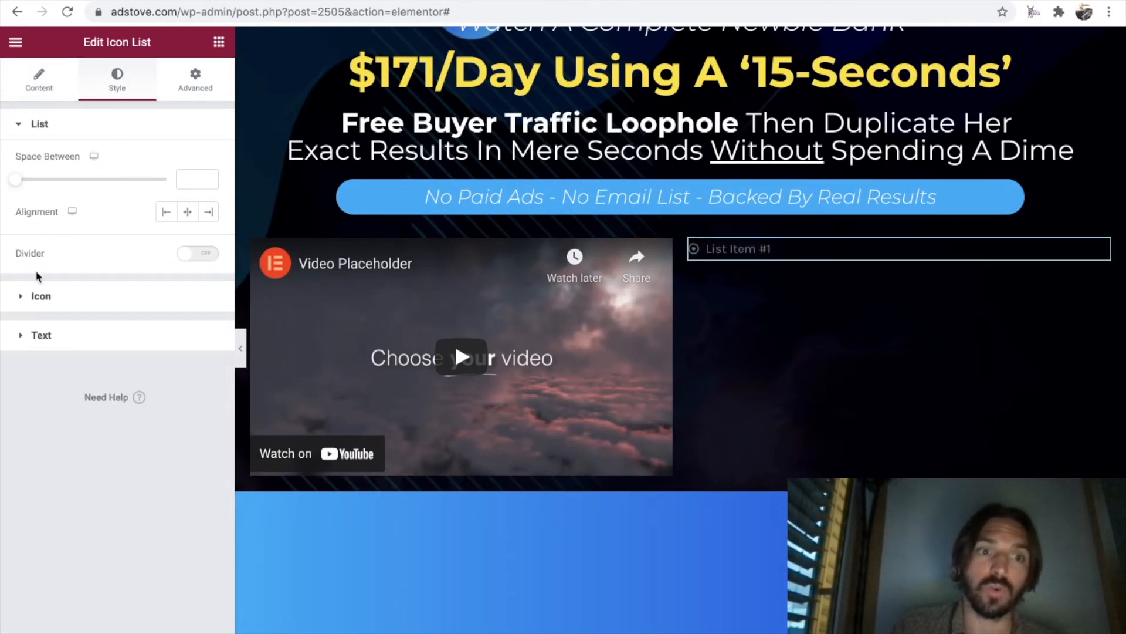
left_click(19, 337)
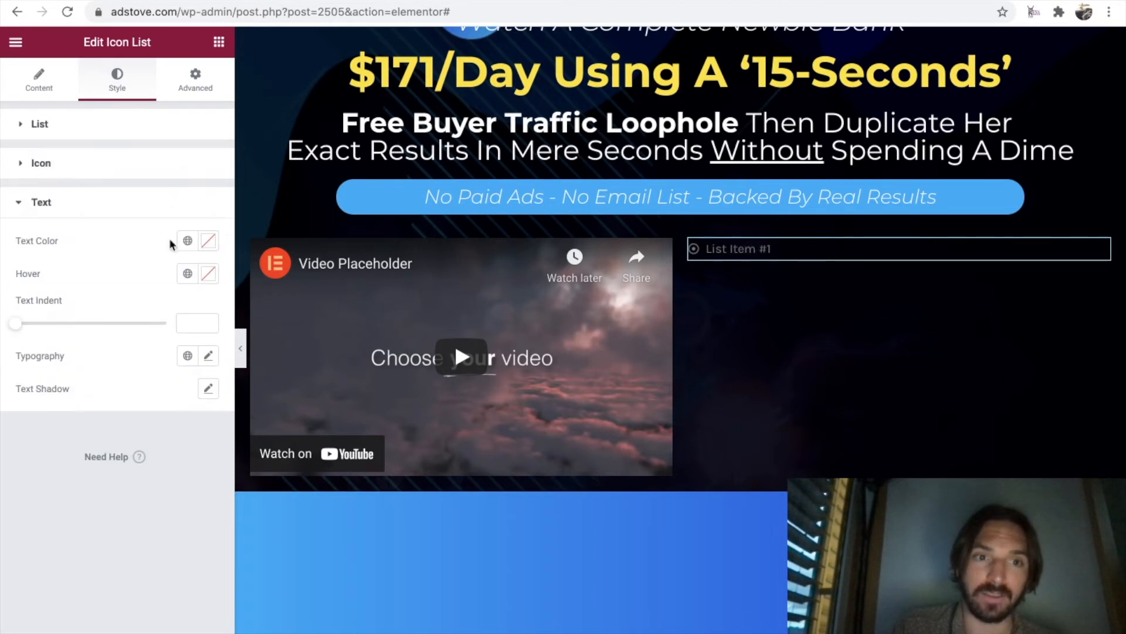
left_click(208, 244)
left_click_drag(118, 427, 8, 290)
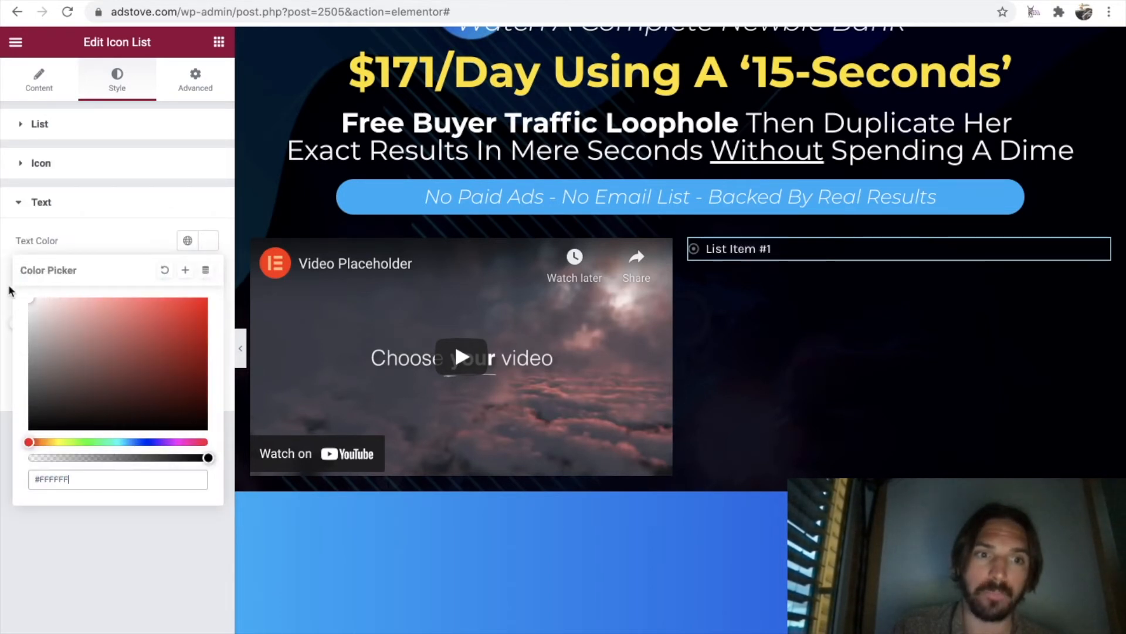
left_click(127, 202)
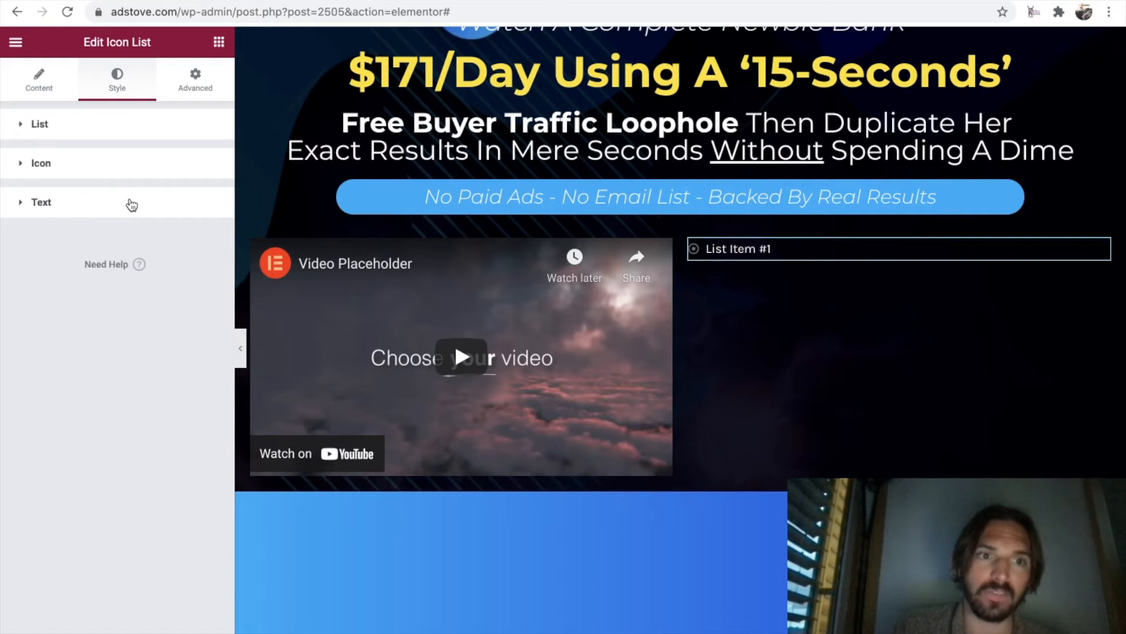
Set the icon list's text typography to Montserrat, 25 px, weight 400.
left_click(81, 209)
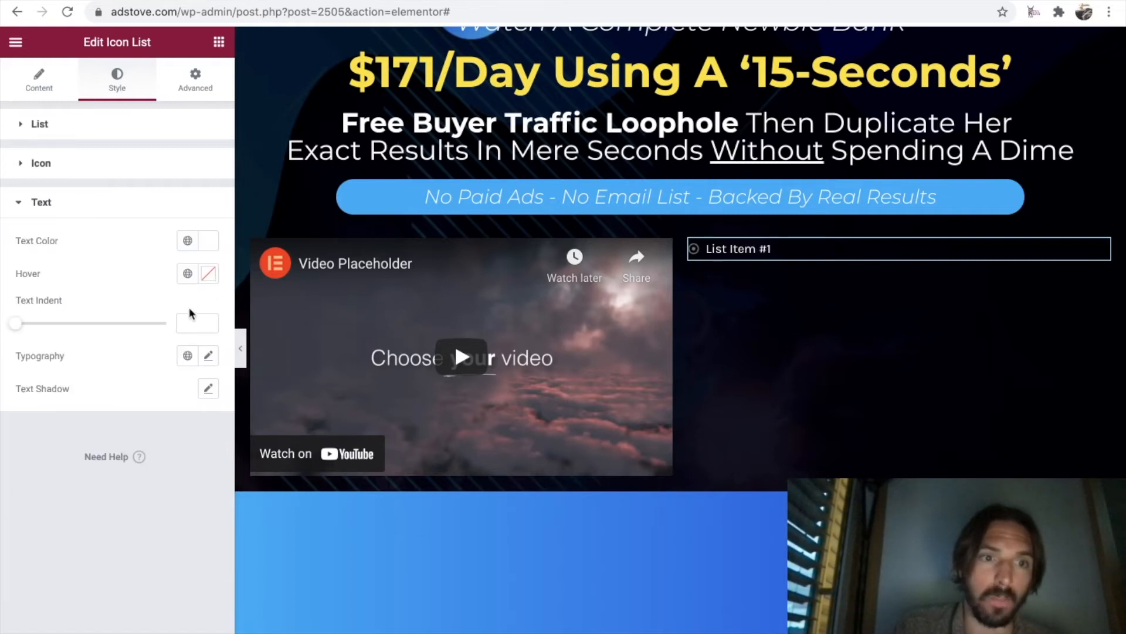
left_click(209, 356)
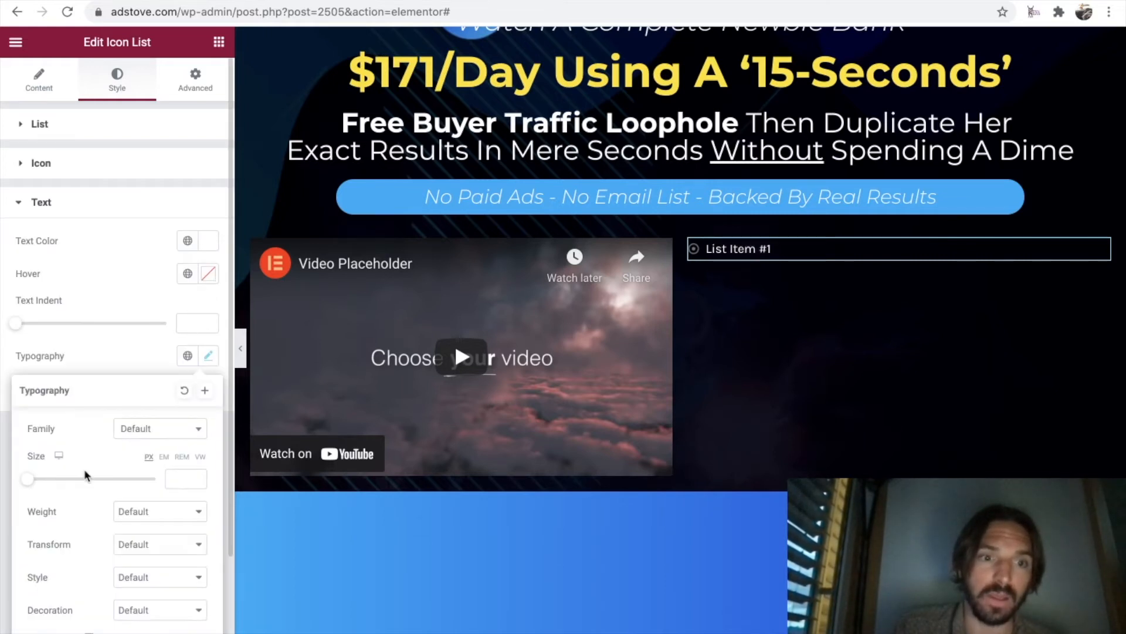
left_click_drag(28, 479, 44, 483)
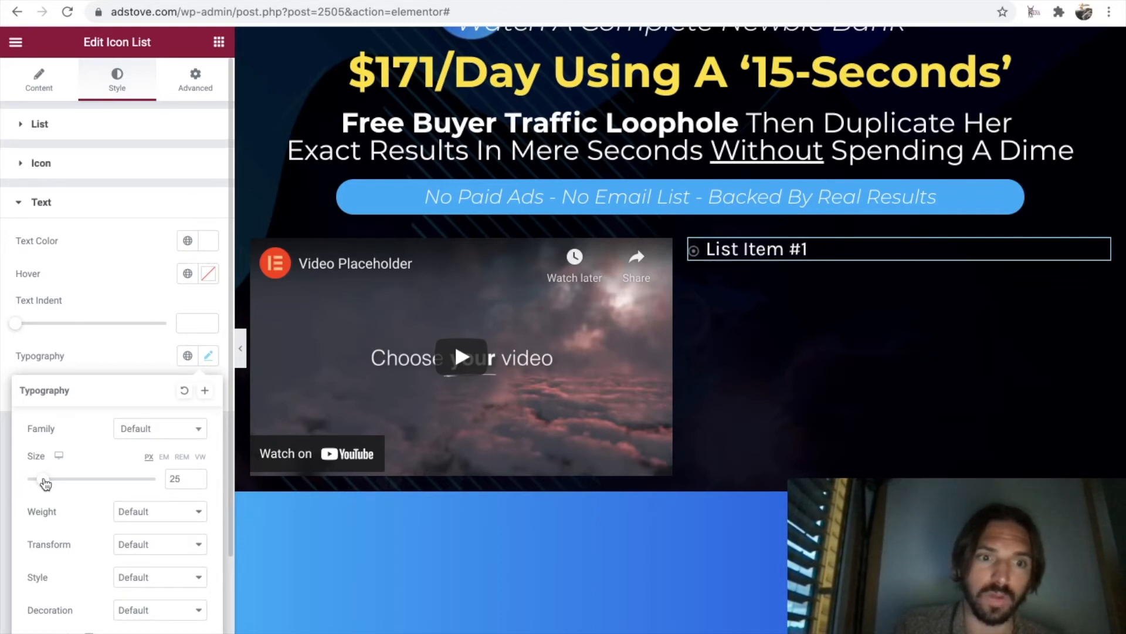
left_click(170, 428)
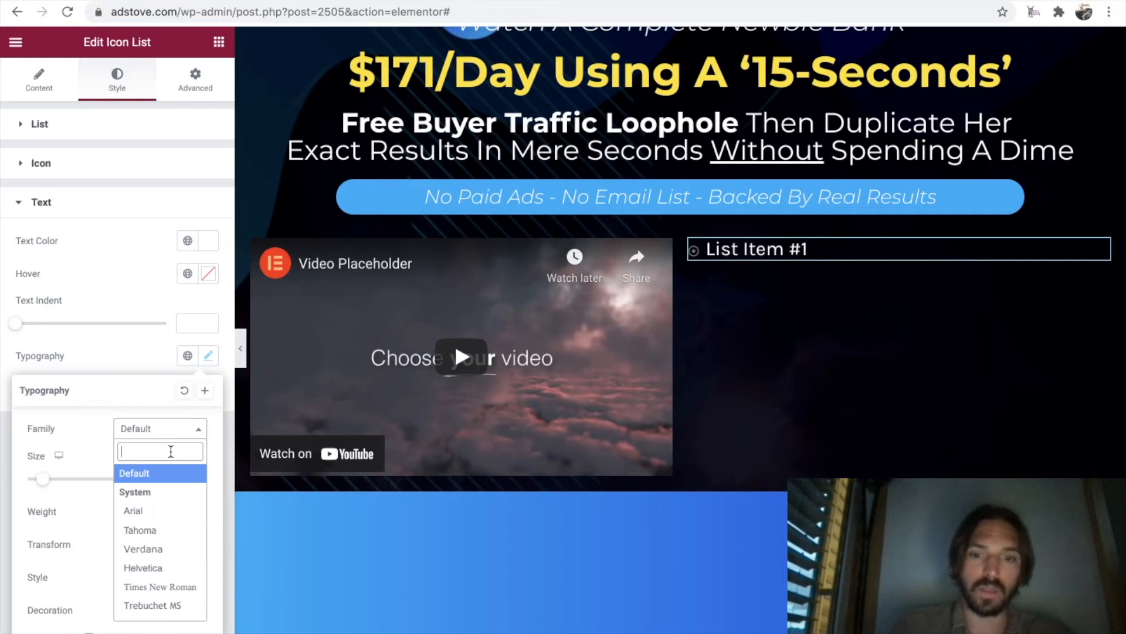
type("montserrat")
left_click(162, 493)
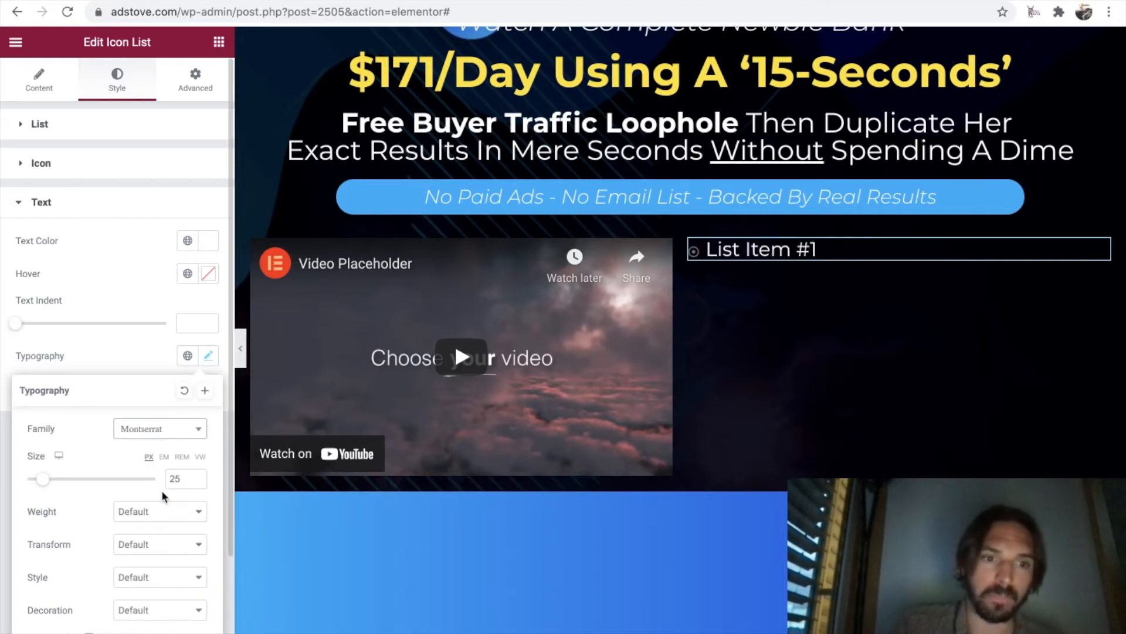
scroll(95, 499, "down", 3)
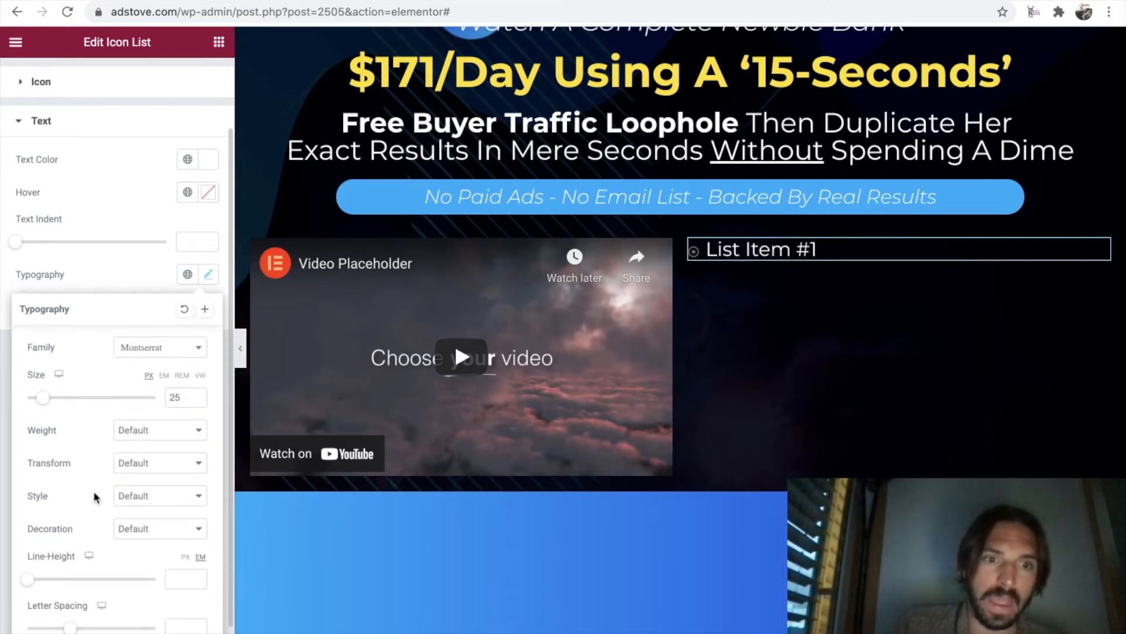
left_click(159, 436)
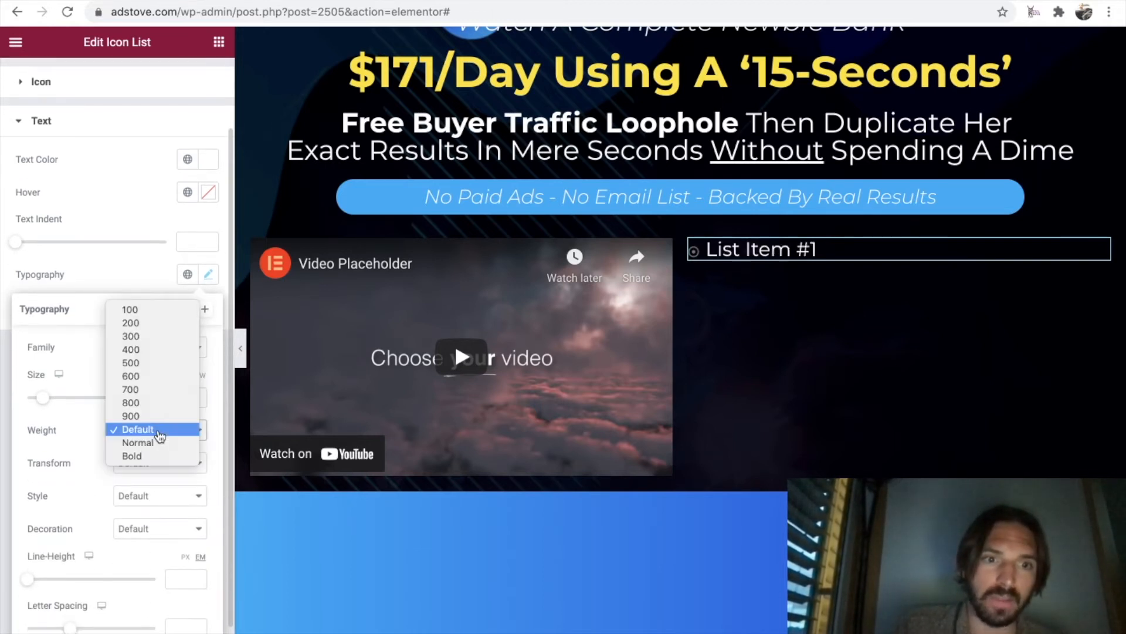
left_click(152, 359)
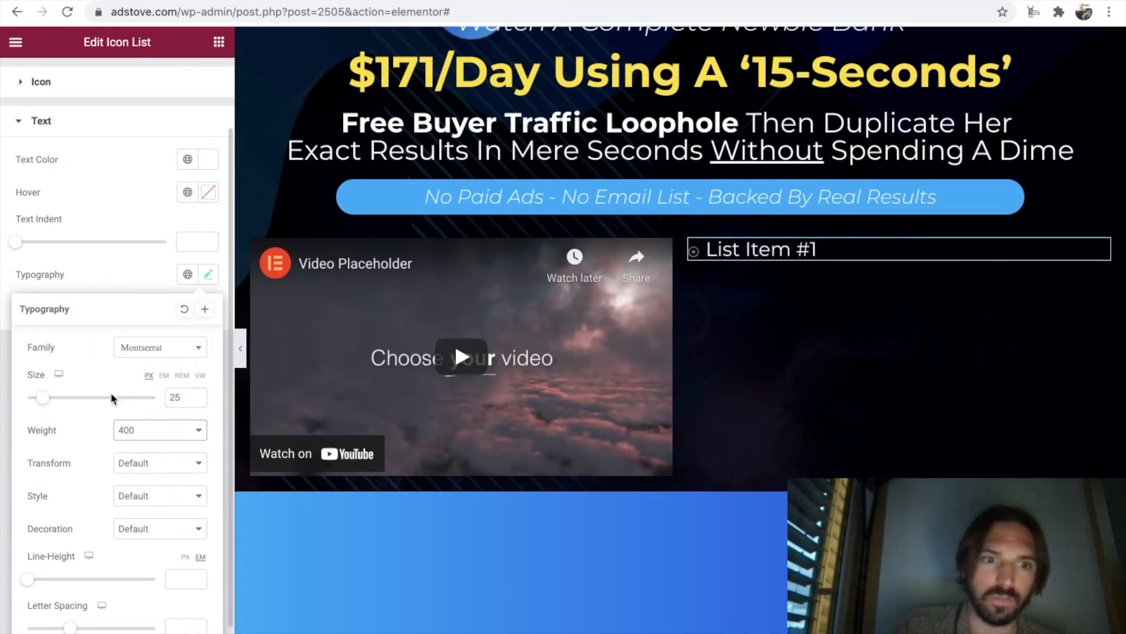
scroll(111, 399, "down", 1)
left_click(113, 160)
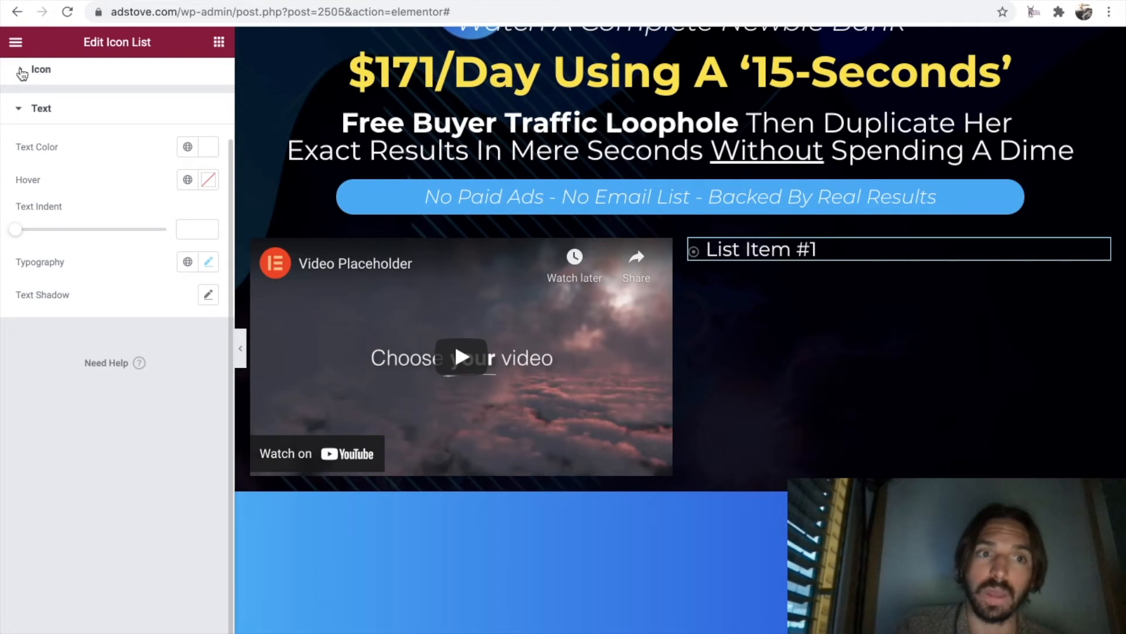
Color the list icon white and set its size to 25.
scroll(21, 88, "up", 3)
left_click(17, 154)
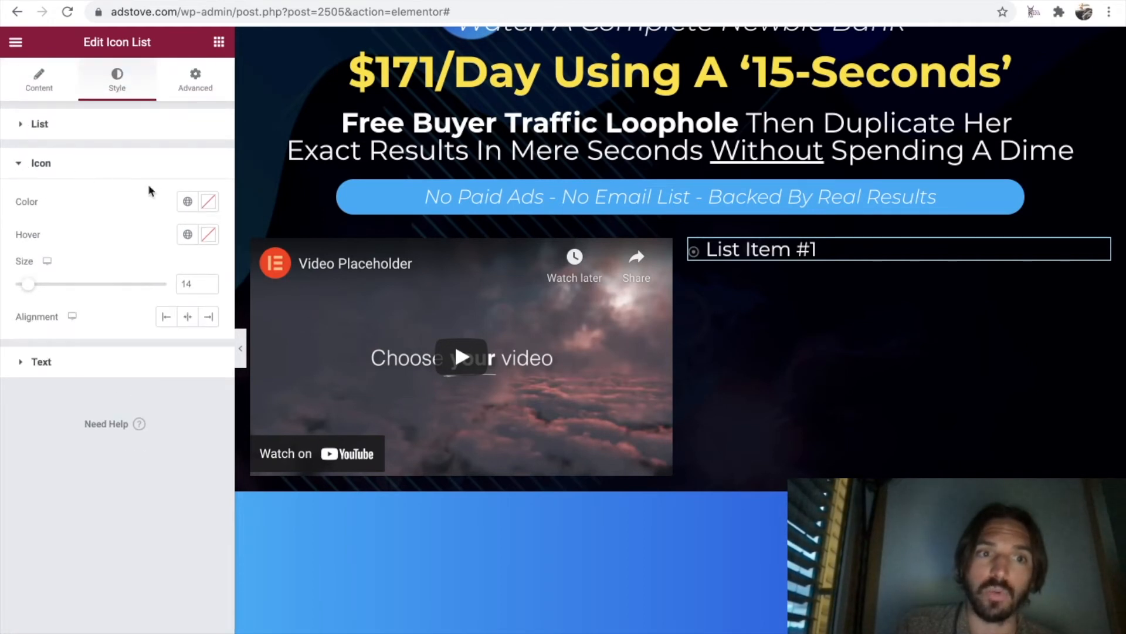
left_click(207, 202)
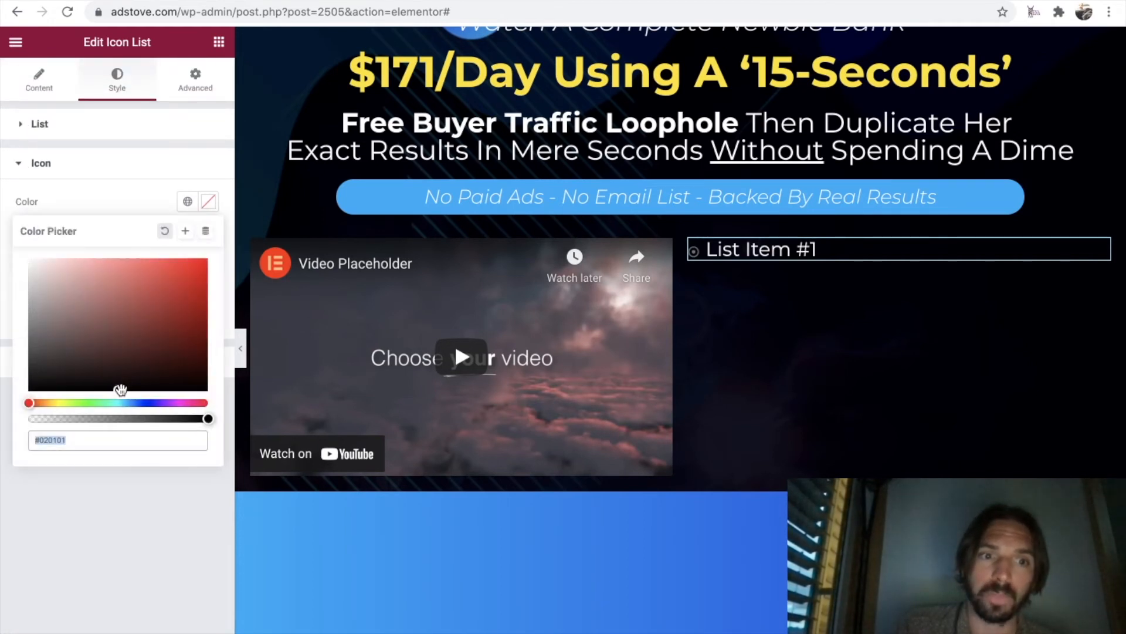
left_click_drag(120, 389, 17, 228)
left_click(123, 195)
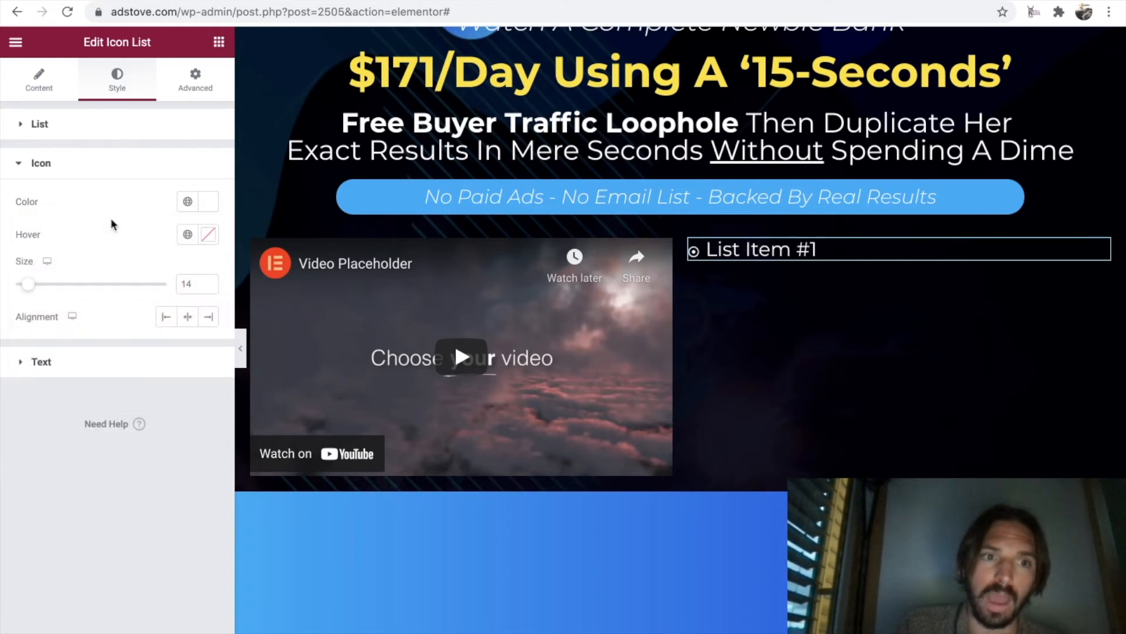
left_click_drag(35, 286, 52, 287)
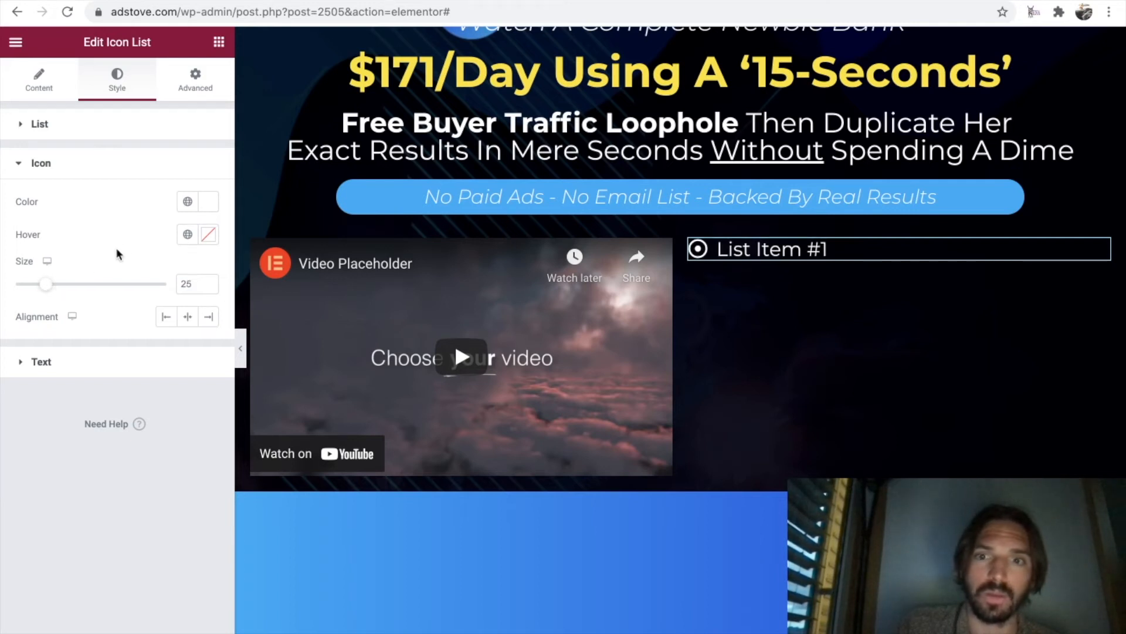
Replace the text of List Item #1 with "Specifically Made For Beginners", copied from the original sales page.
left_click(40, 84)
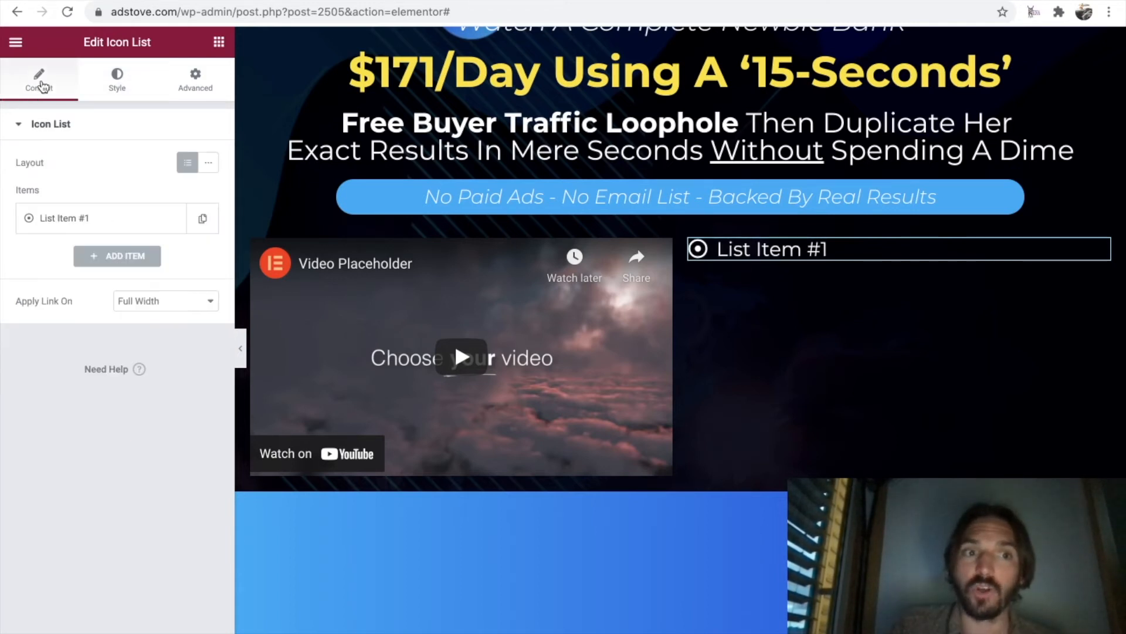
left_click(134, 223)
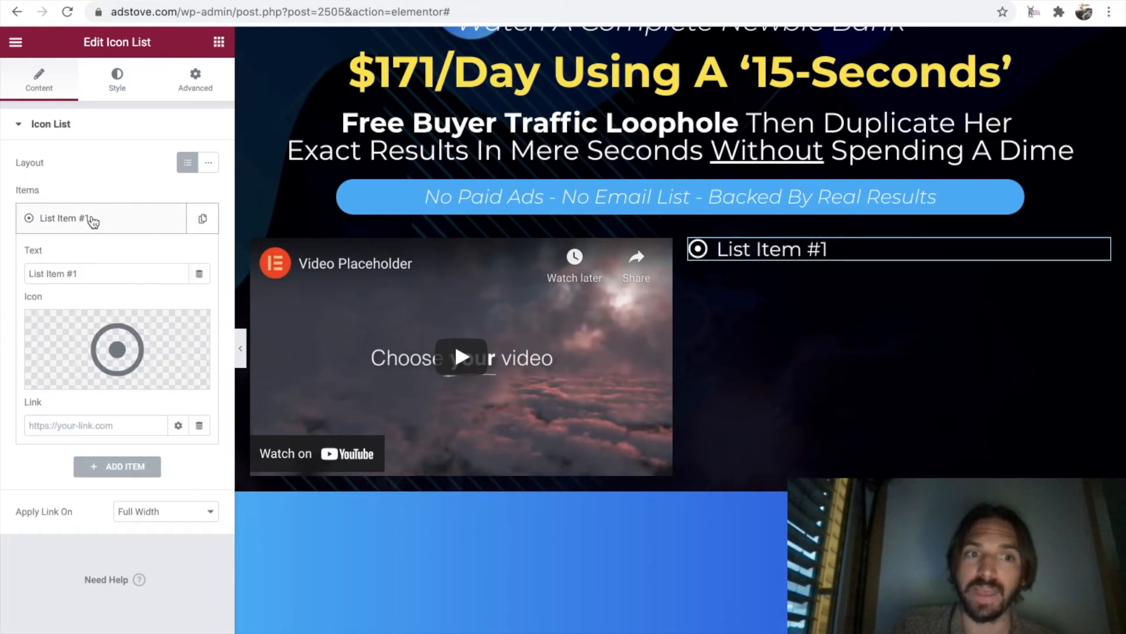
left_click(106, 225)
left_click(105, 223)
left_click(104, 223)
left_click(105, 223)
left_click_drag(87, 269, 26, 273)
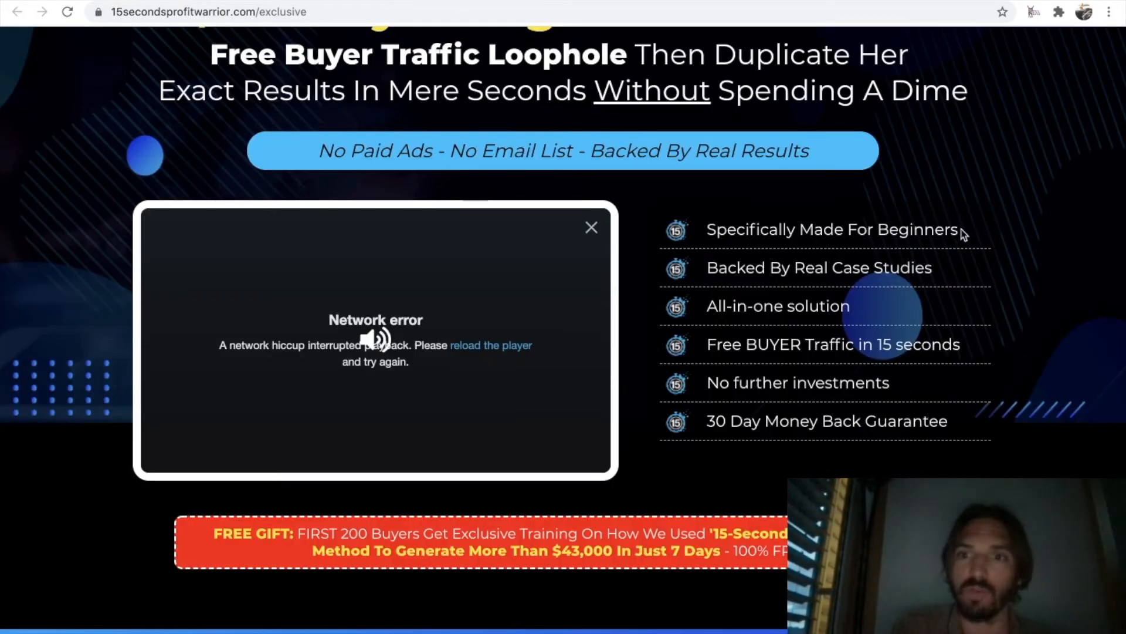
left_click_drag(963, 234, 710, 230)
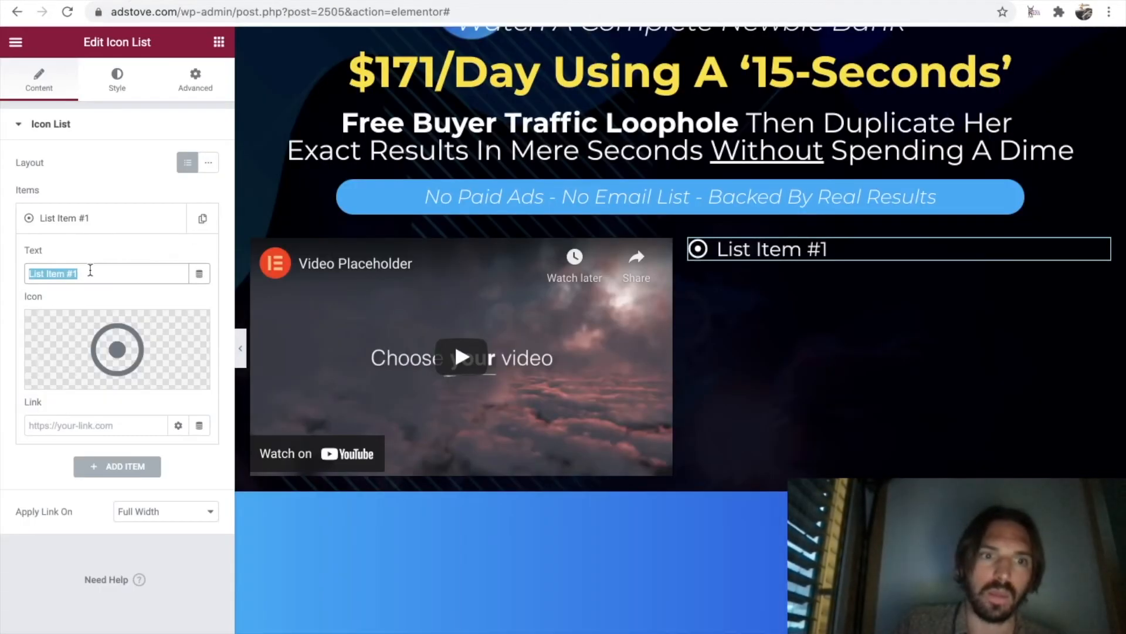
type("Specifically Made For Beginners")
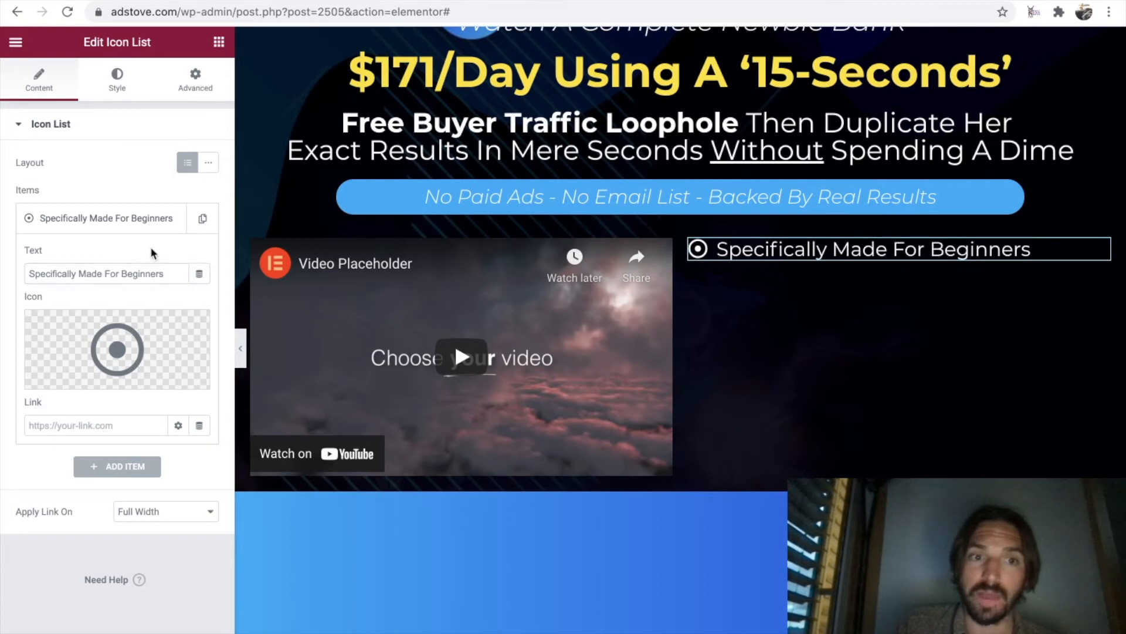
Duplicate the "Specifically Made For Beginners" item five times to make six list items.
left_click(133, 224)
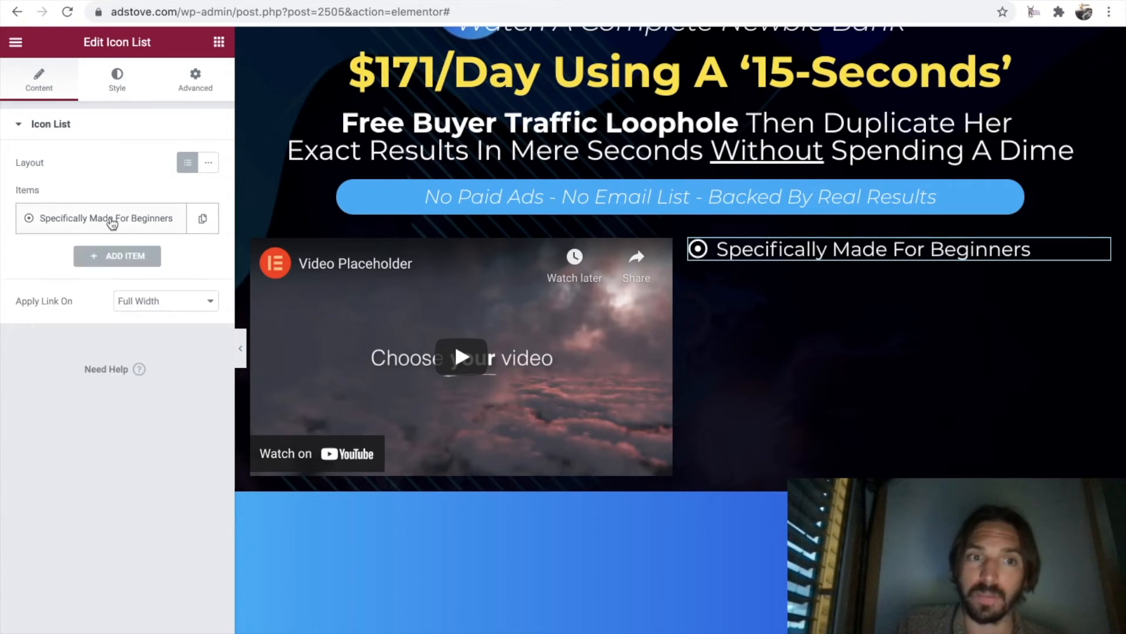
left_click(205, 220)
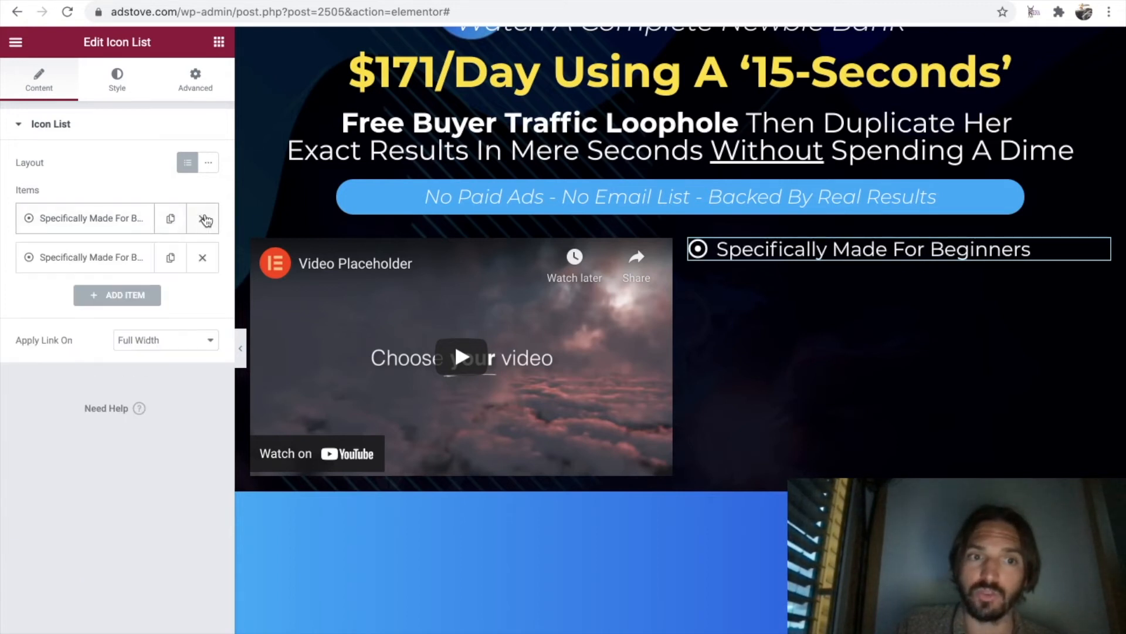
left_click(171, 259)
left_click(171, 297)
left_click(171, 336)
left_click(171, 374)
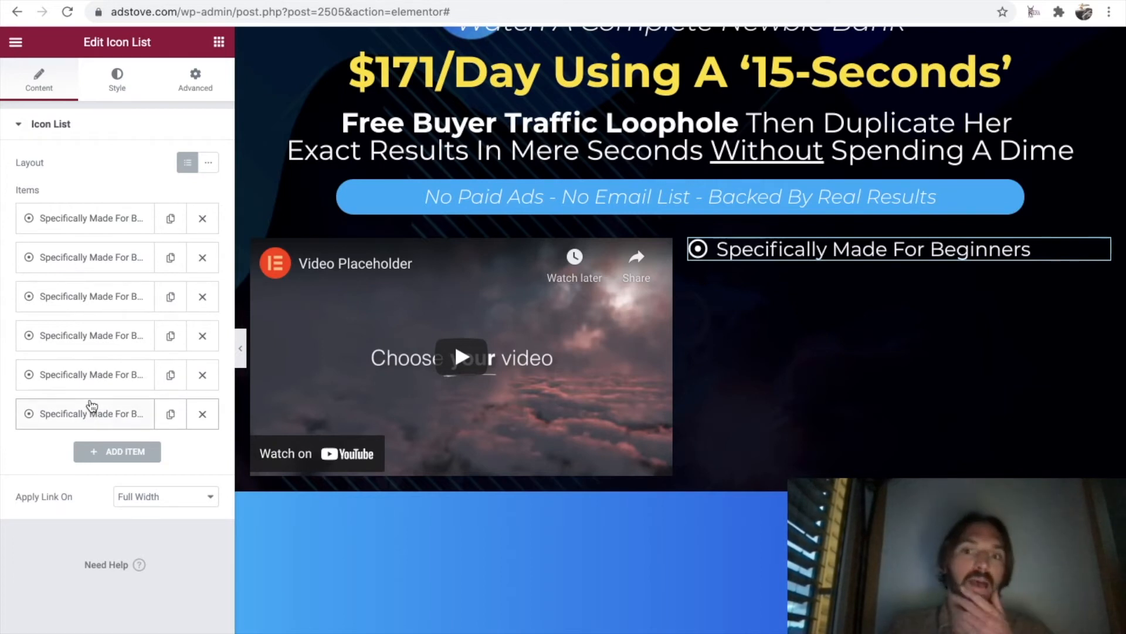
Replace the second list item's text with "Backed By Real Case Studies", copied from the original sales page.
left_click(94, 258)
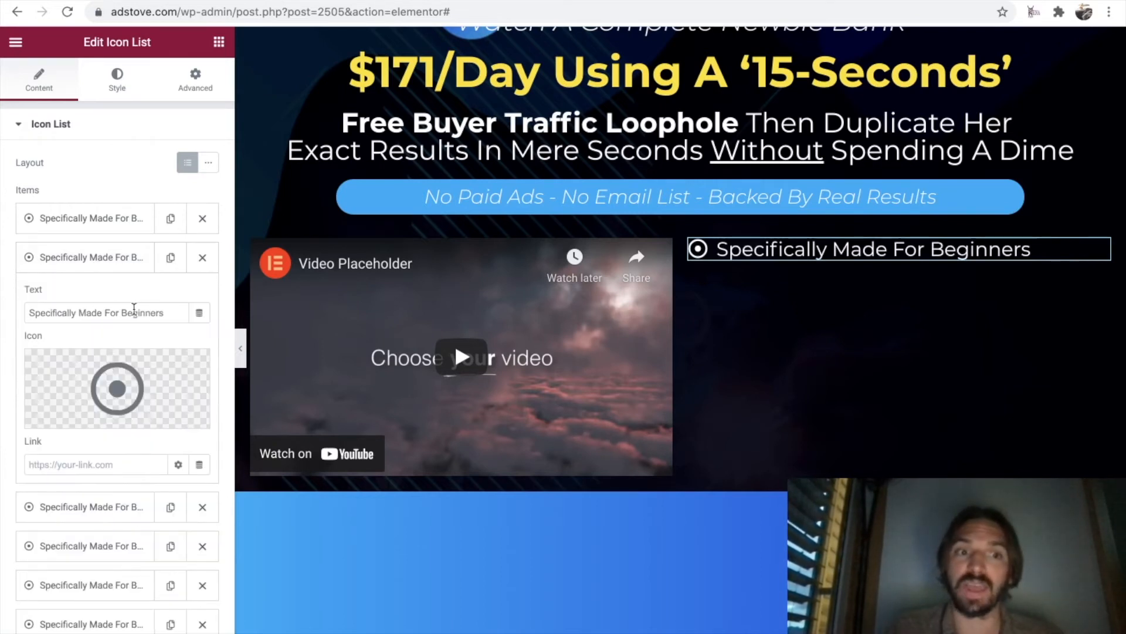
left_click_drag(166, 313, 29, 312)
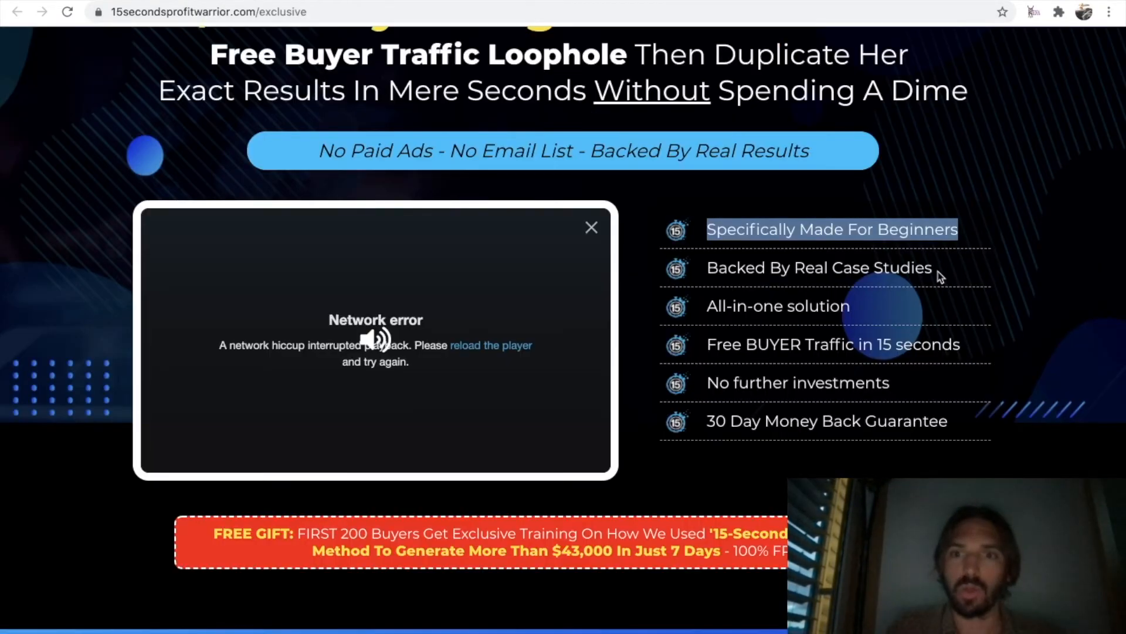
left_click_drag(941, 276, 706, 275)
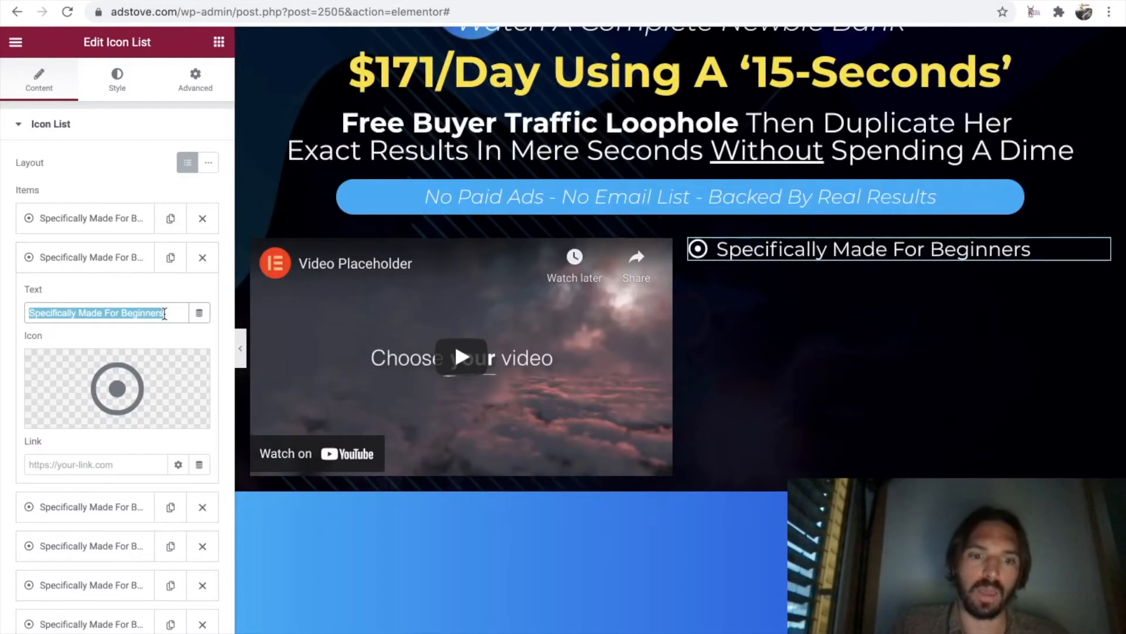
type("Backed By Real Case Studies")
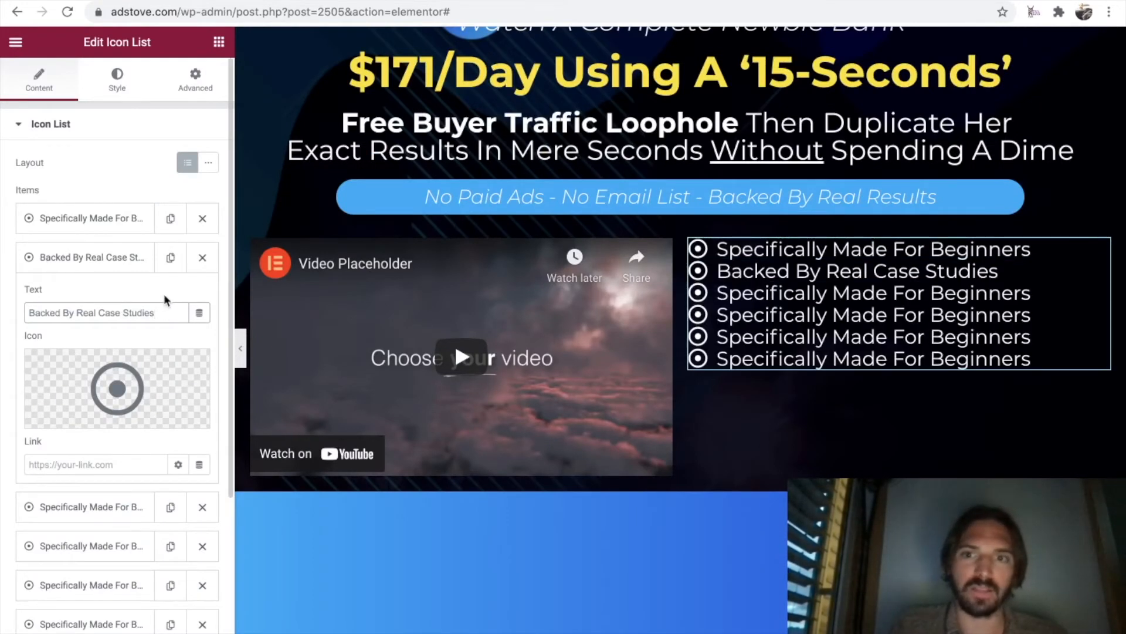
left_click(132, 258)
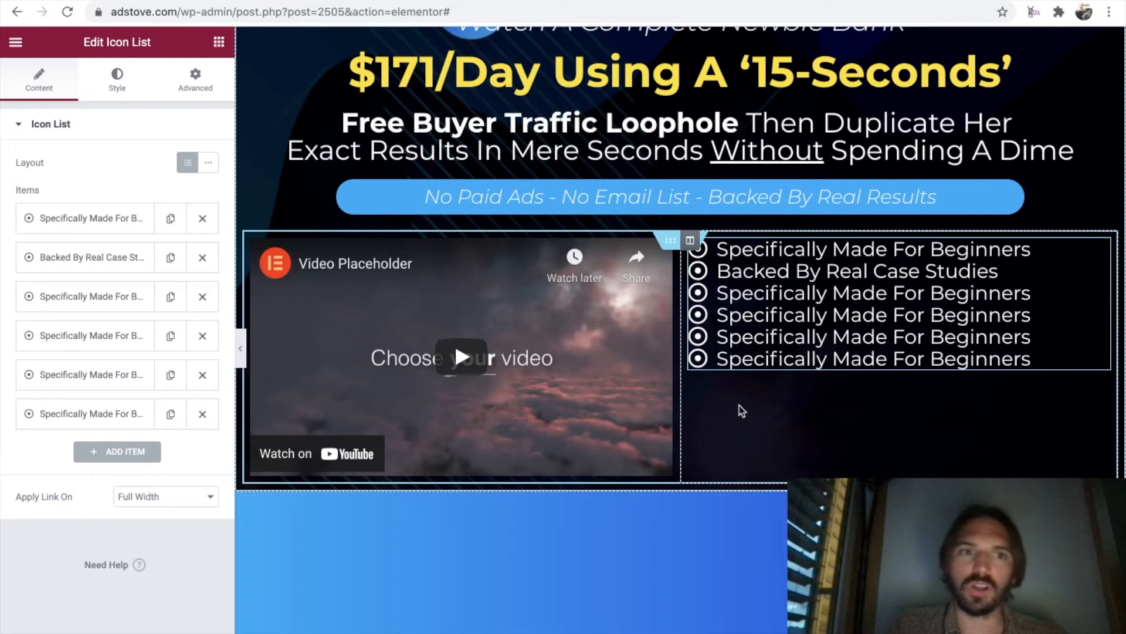
Set the space between the icon list's items to 15.
left_click(118, 81)
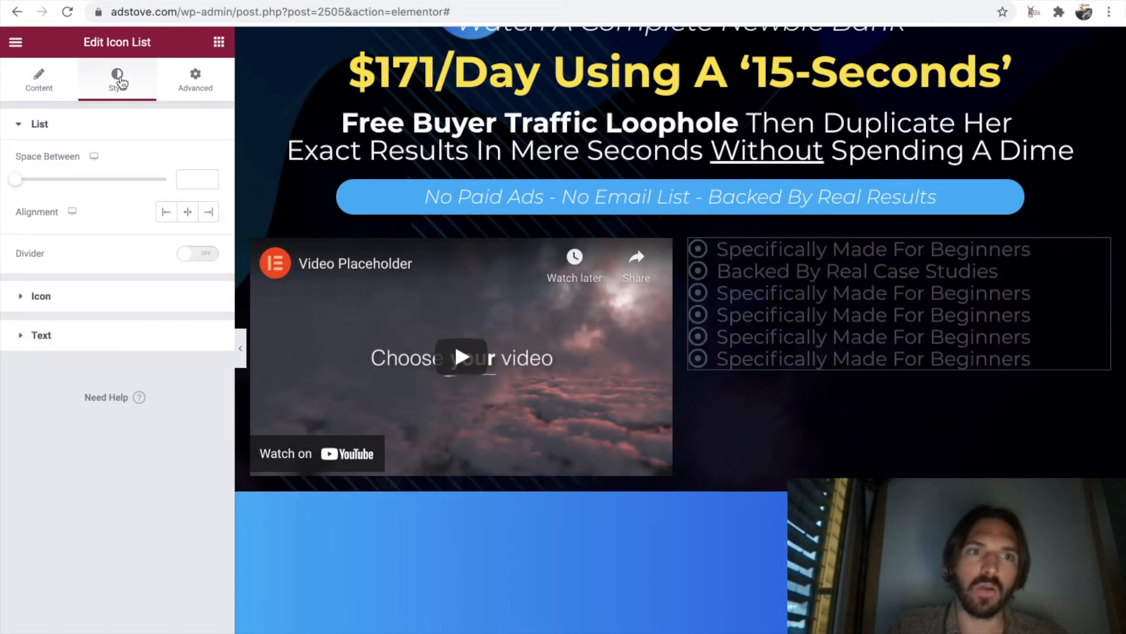
left_click(20, 129)
left_click(20, 130)
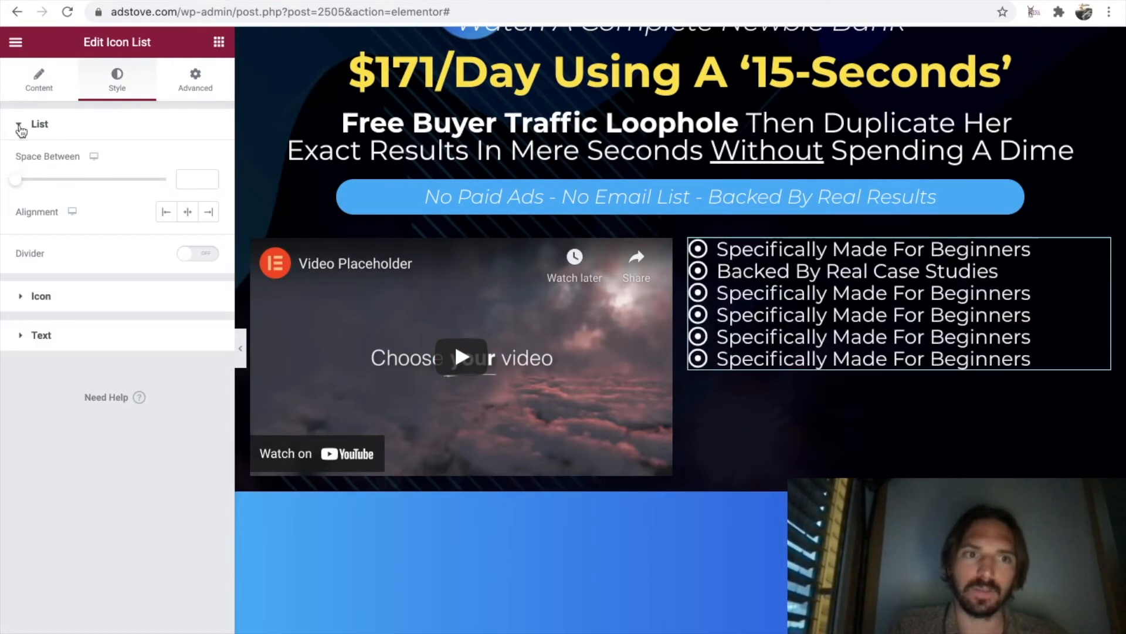
left_click_drag(19, 183, 66, 193)
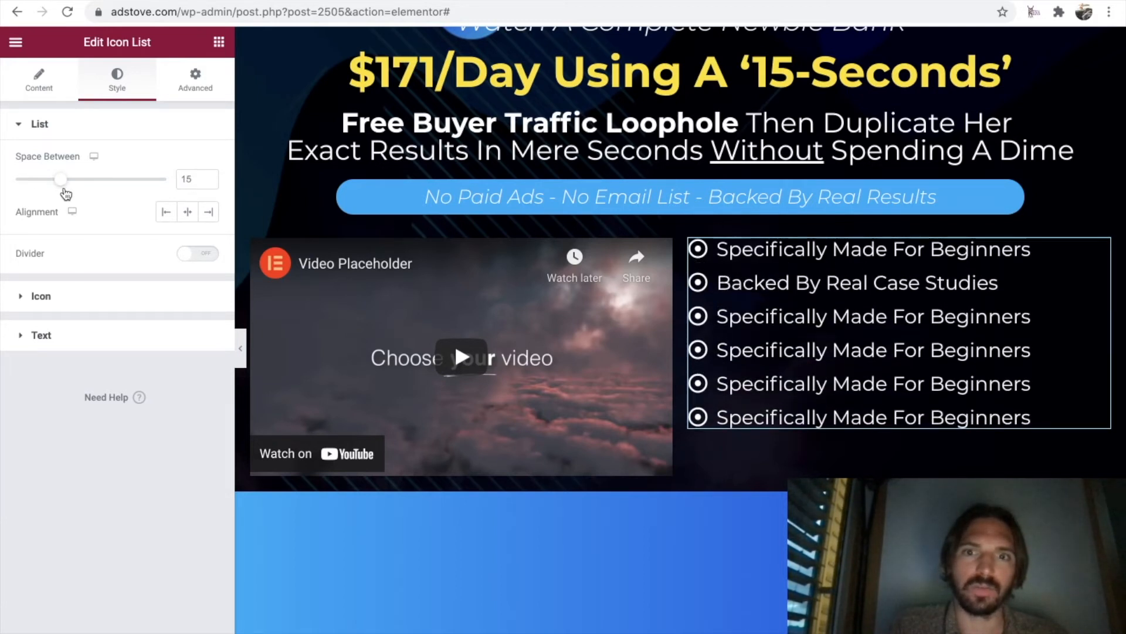
Turn on the divider between the icon list's items and give it the Dashed style.
left_click(208, 259)
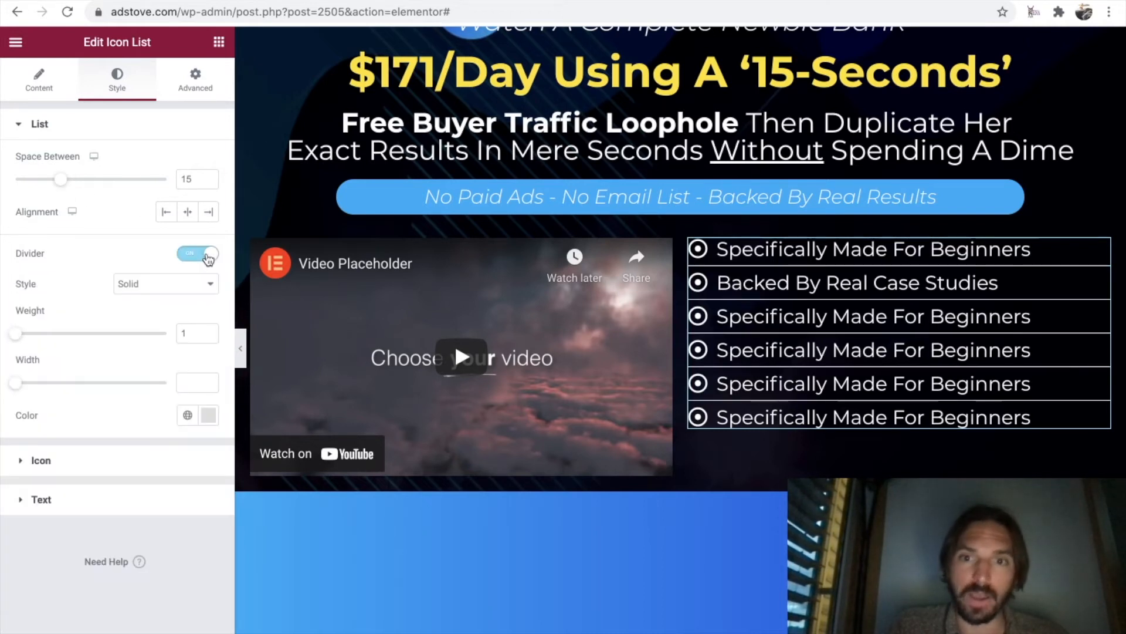
left_click(206, 284)
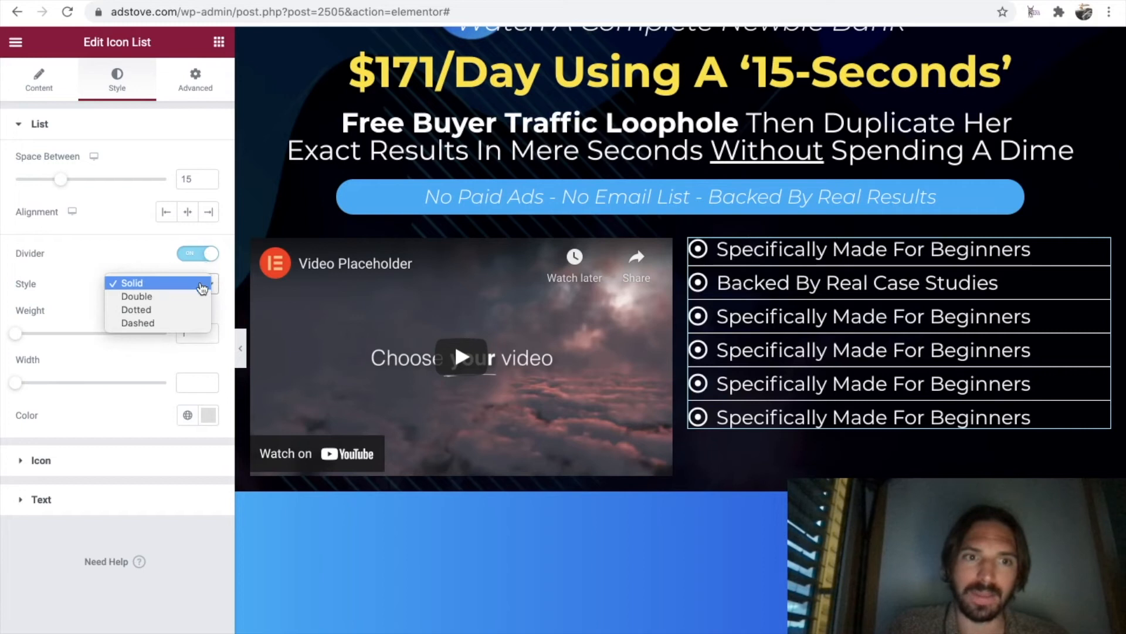
left_click(176, 322)
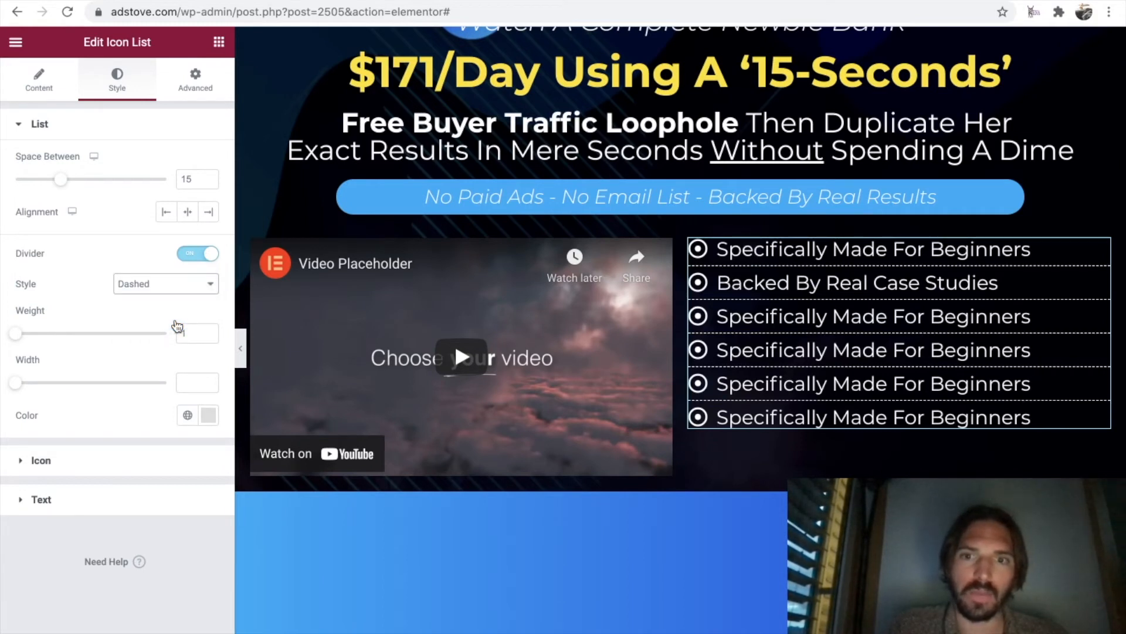
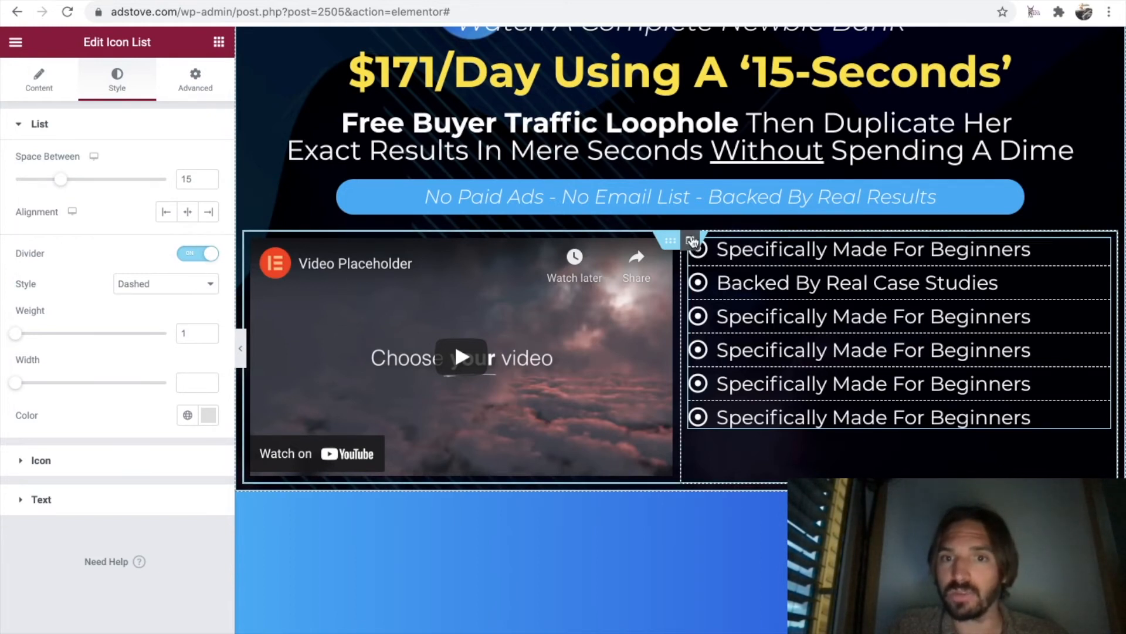
Set the vertical alignment of the column holding the icon list to Middle.
left_click(690, 242)
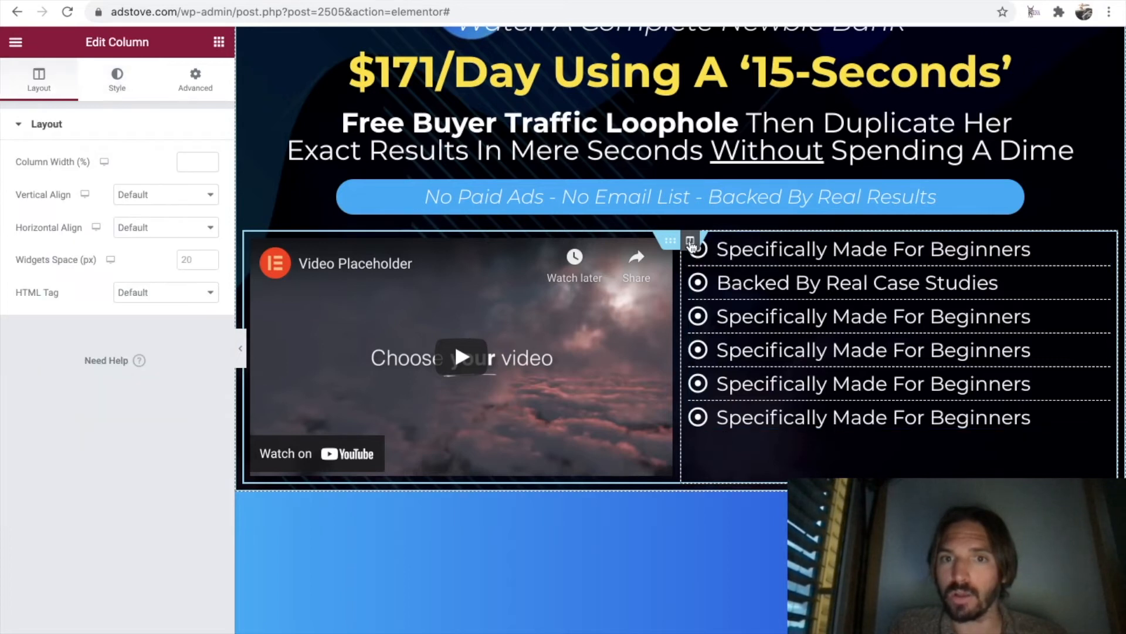
left_click_drag(151, 43, 85, 46)
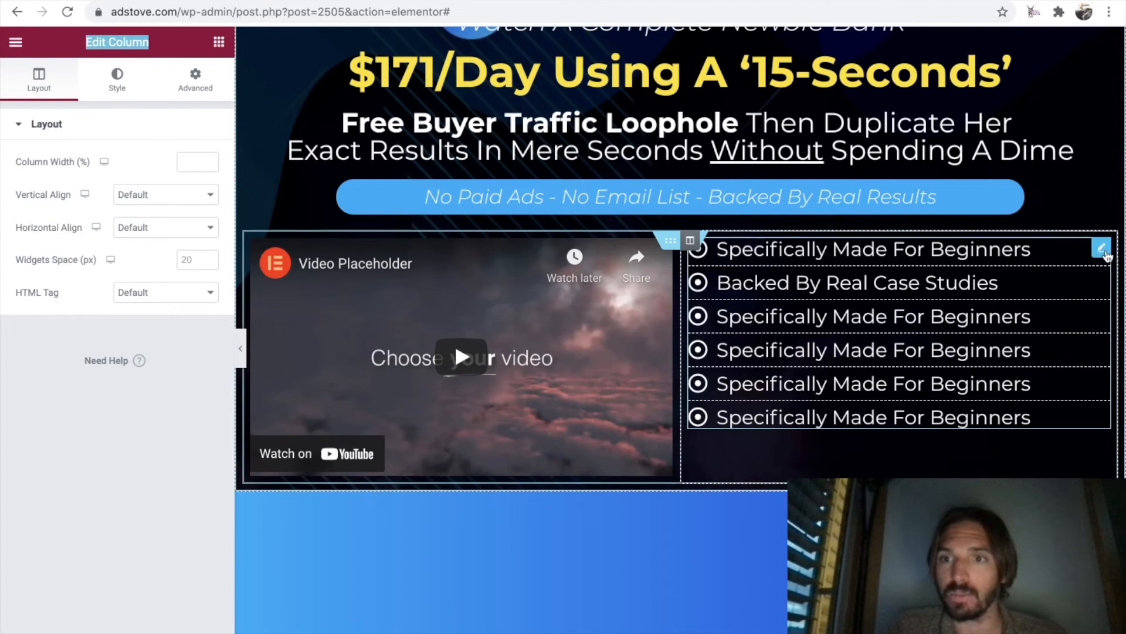
left_click(1102, 251)
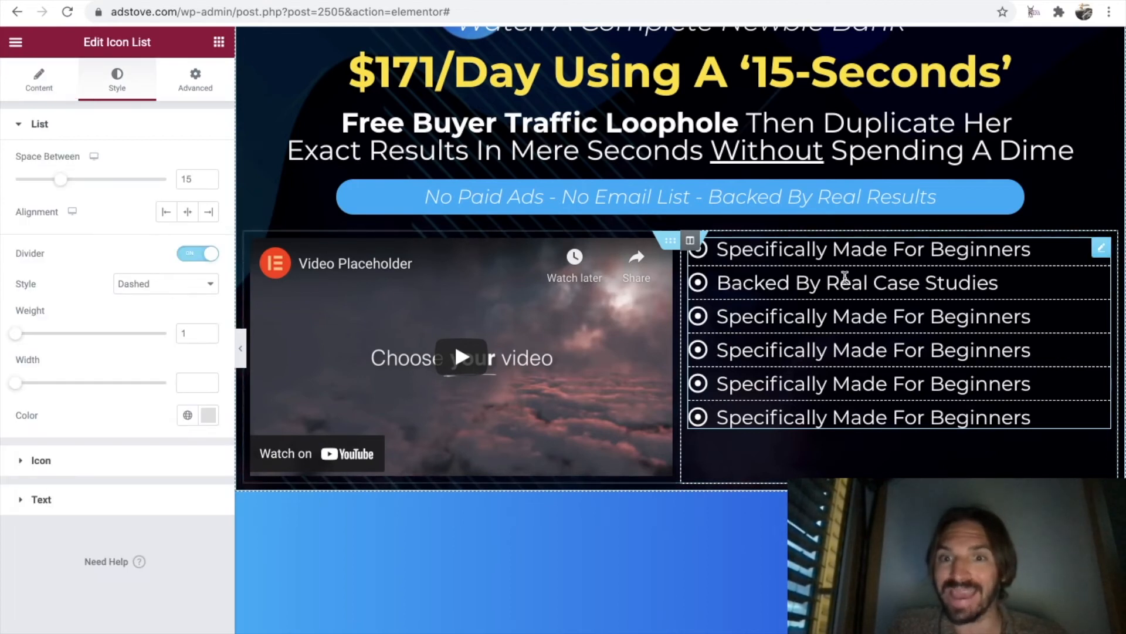
left_click_drag(157, 44, 83, 45)
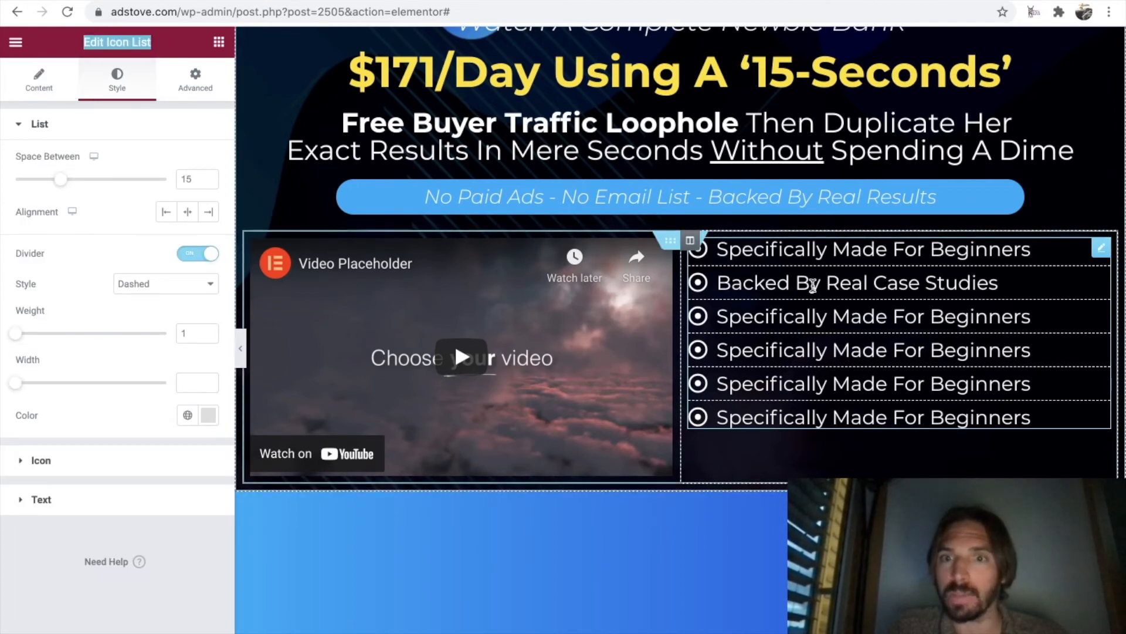
left_click(690, 241)
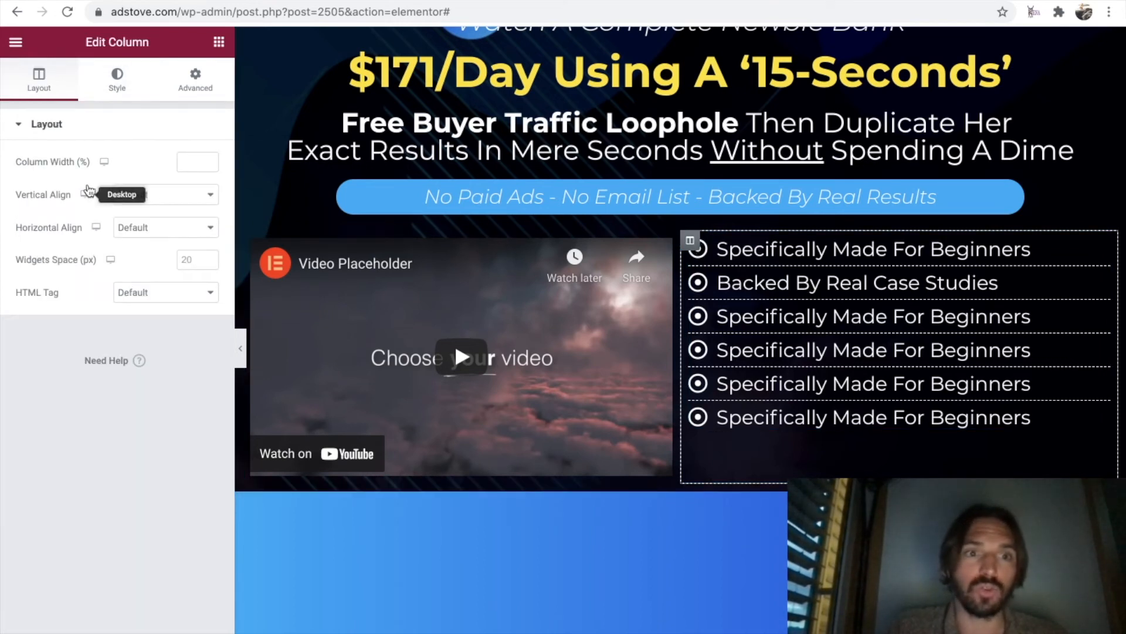
left_click(193, 194)
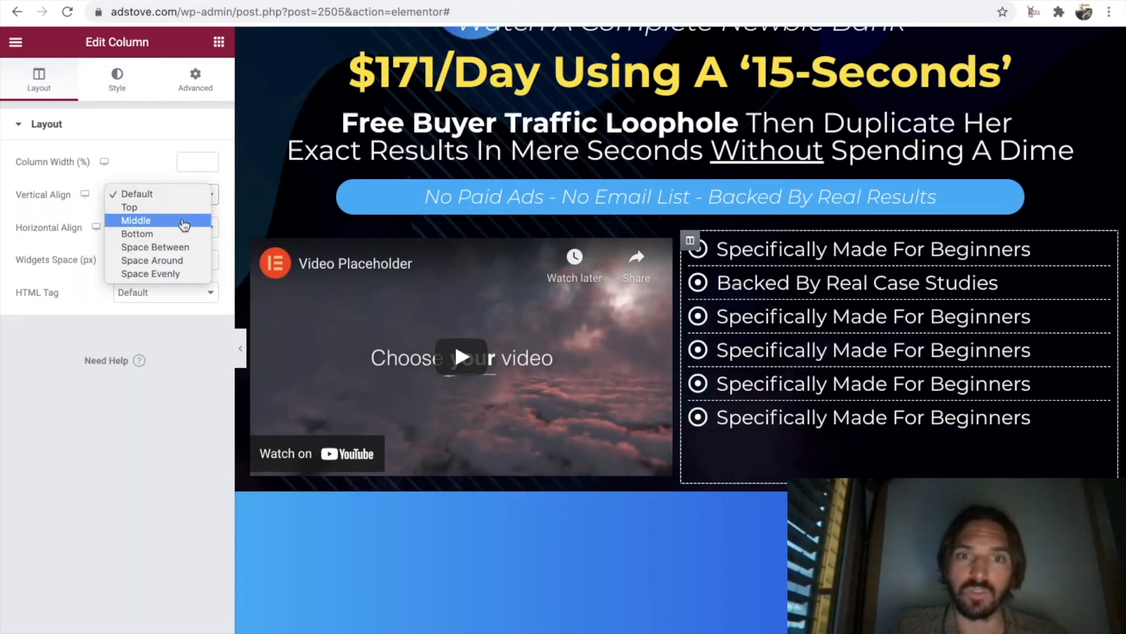
left_click(187, 220)
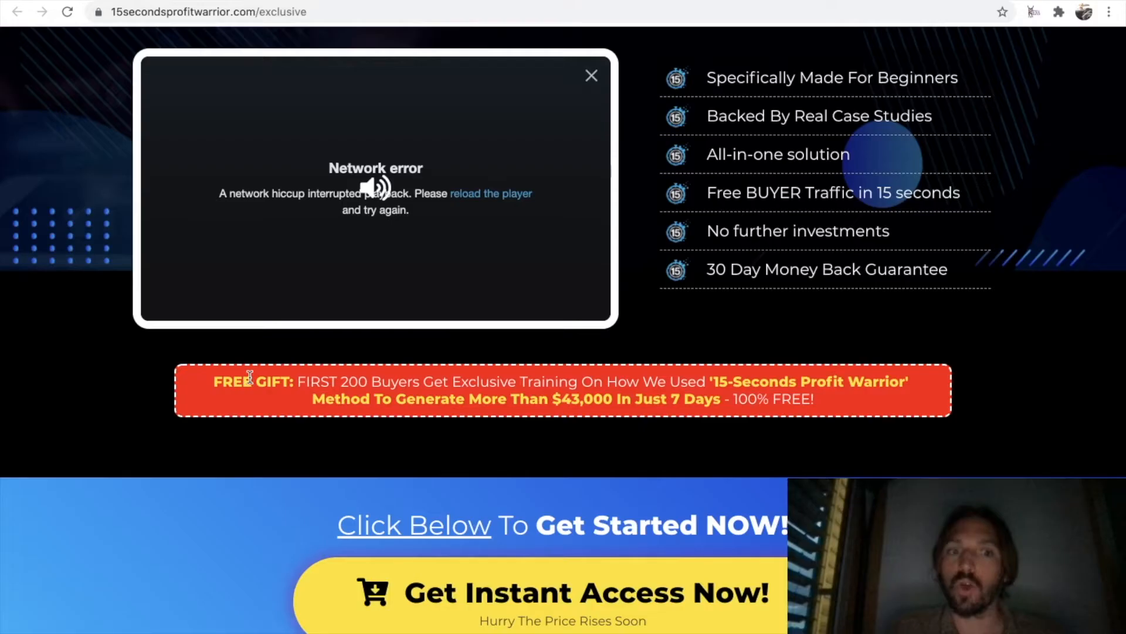
left_click_drag(254, 381, 725, 403)
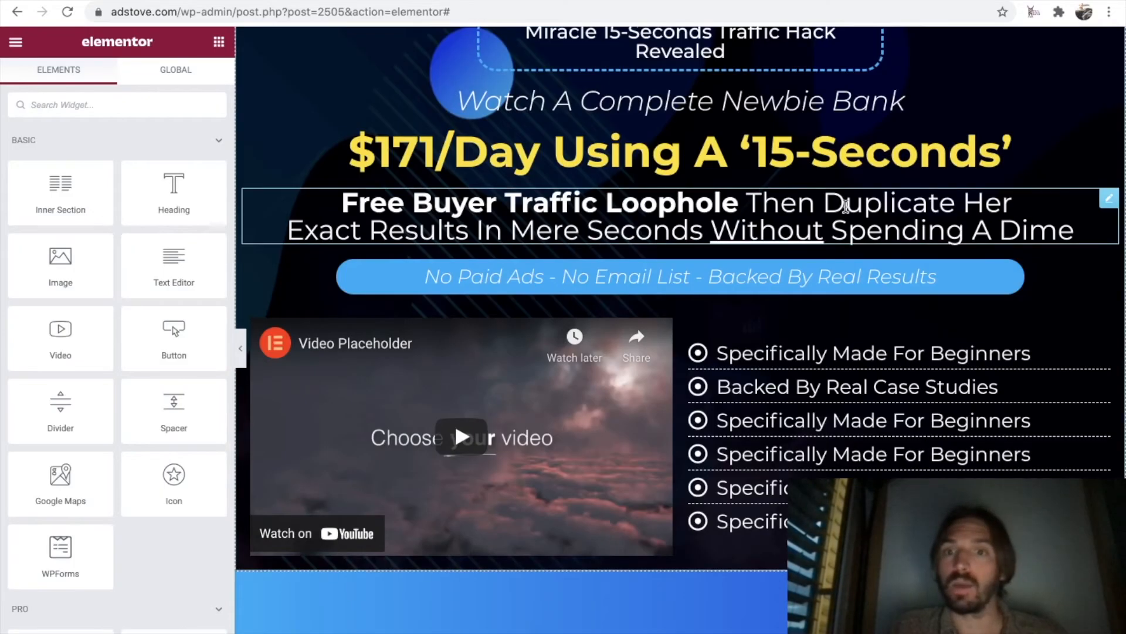
Duplicate the "Free Buyer Traffic Loophole" text and move the copy below the video and icon list.
right_click(1107, 204)
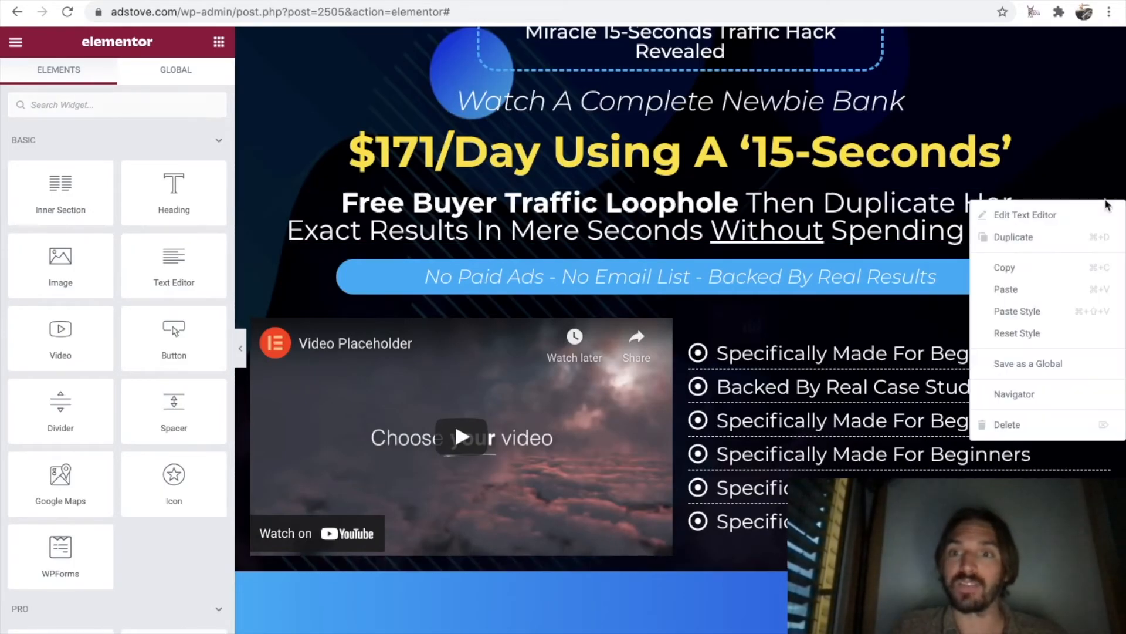
left_click(1054, 240)
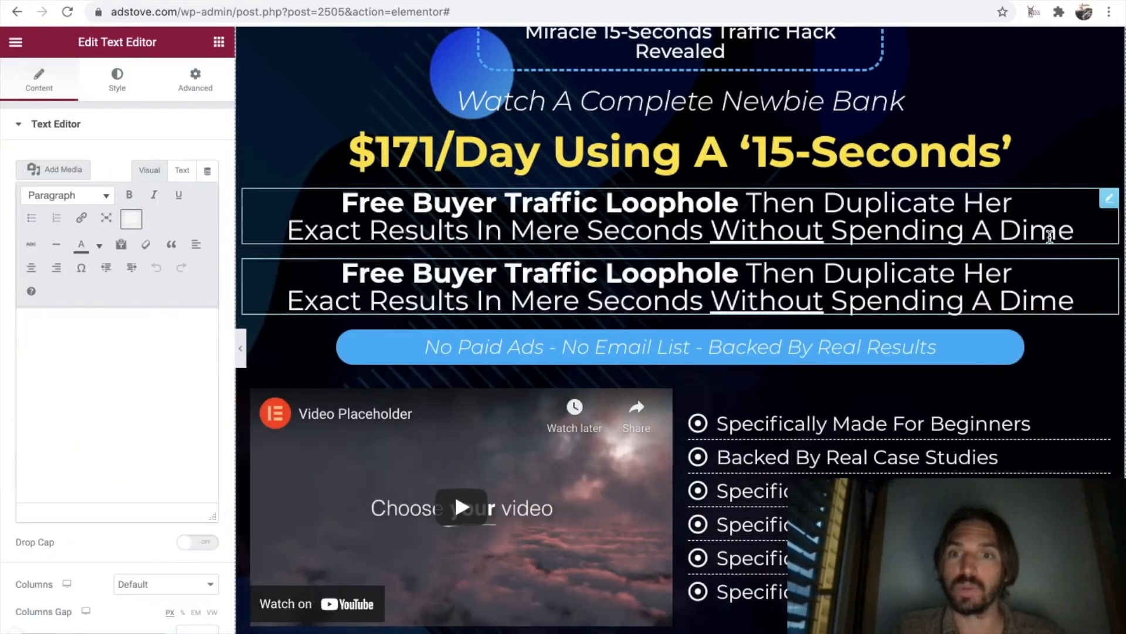
left_click_drag(1110, 274, 938, 528)
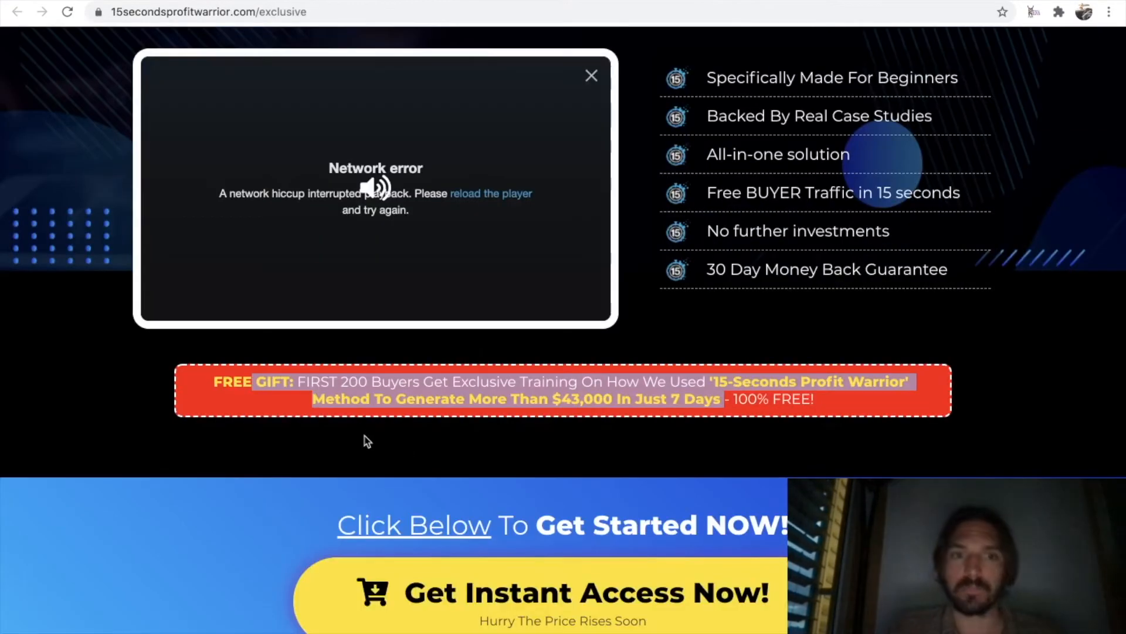
Copy the full "FREE GIFT" banner text from the original sales page, strip its formatting on striphtml.com, and copy the cleaned text.
left_click_drag(216, 382, 816, 406)
key("super+c")
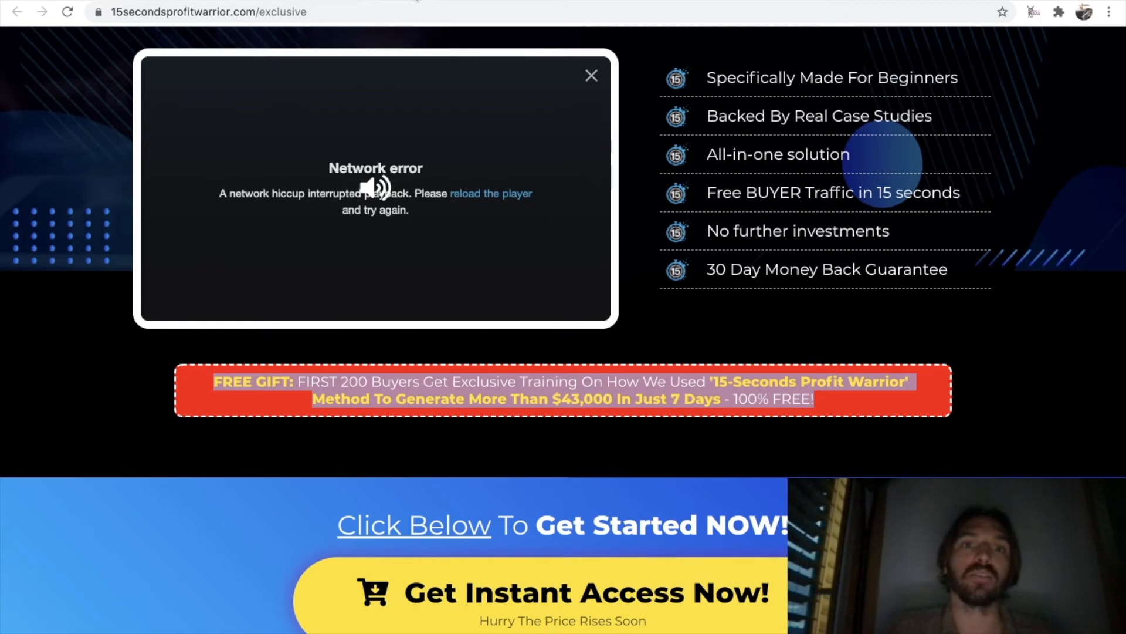
left_click(417, 2)
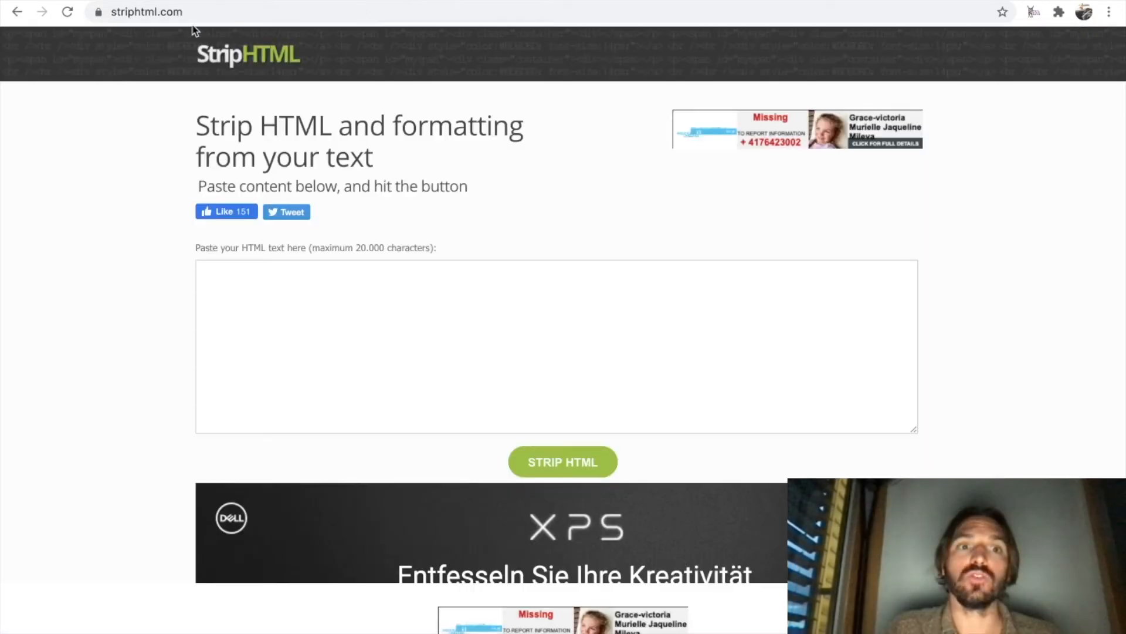
left_click(166, 14)
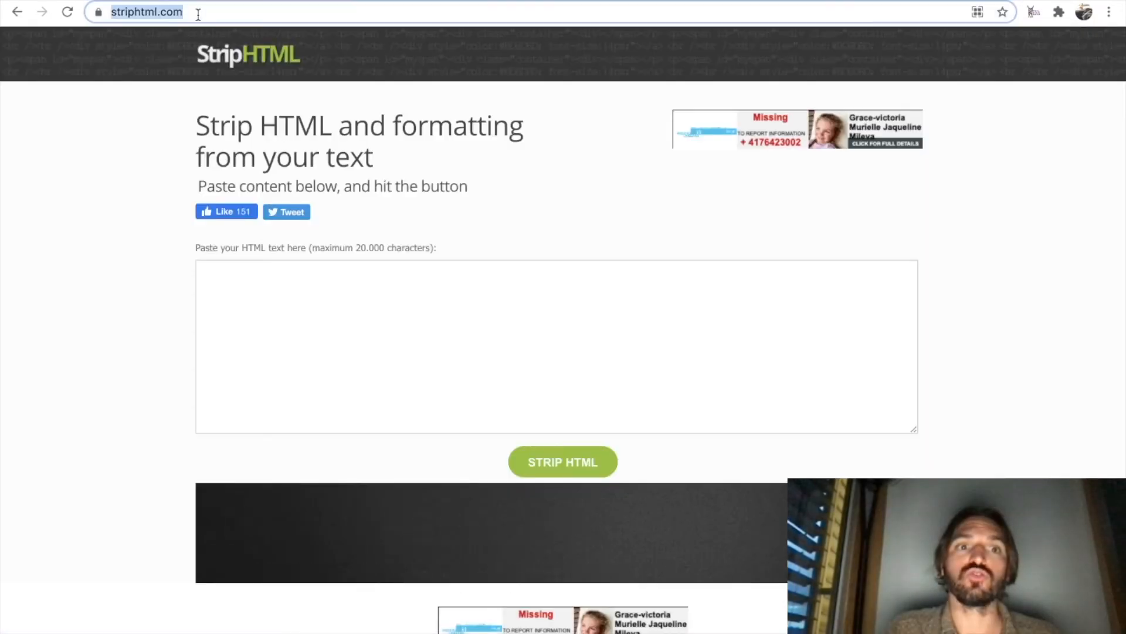
left_click(309, 287)
key("super+v")
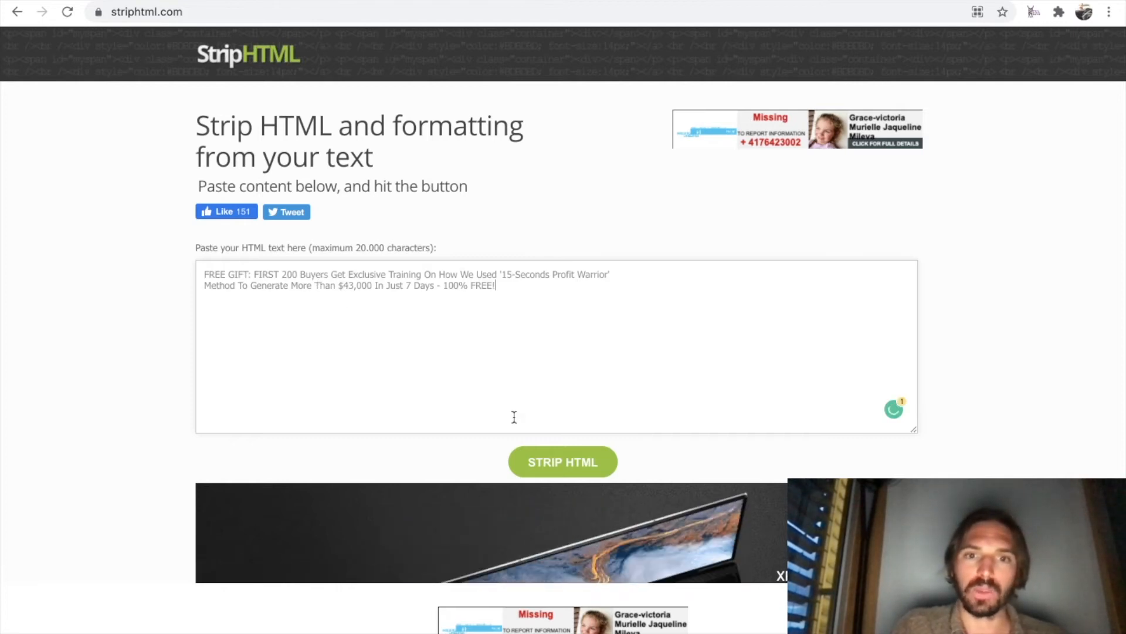
left_click(563, 463)
scroll(567, 471, "down", 2)
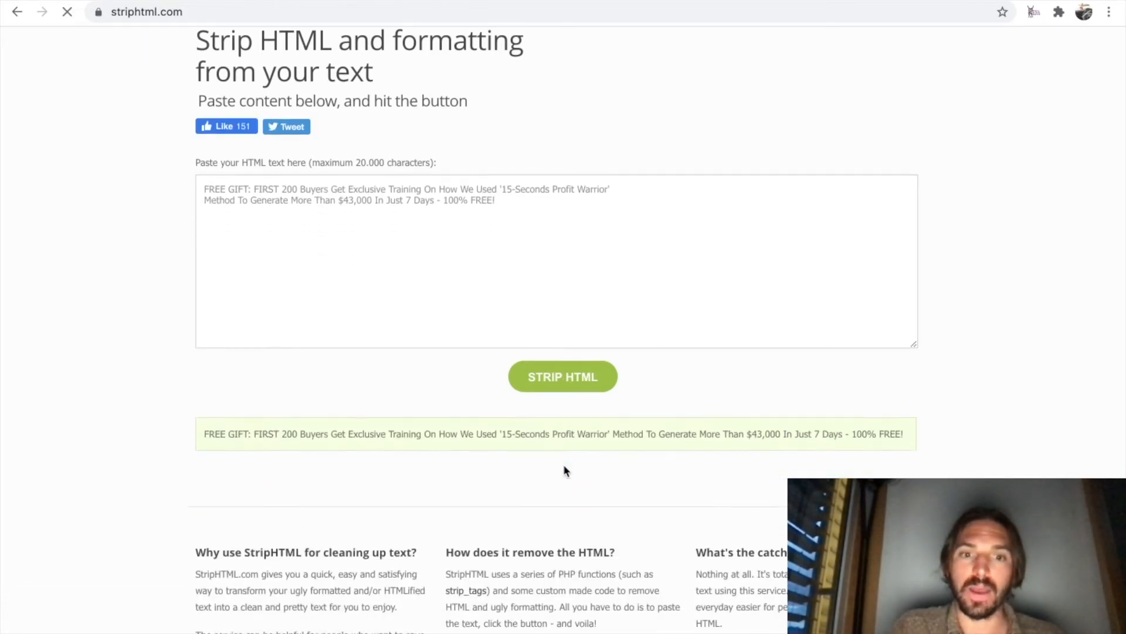
left_click_drag(907, 433, 199, 432)
key("ctrl+c")
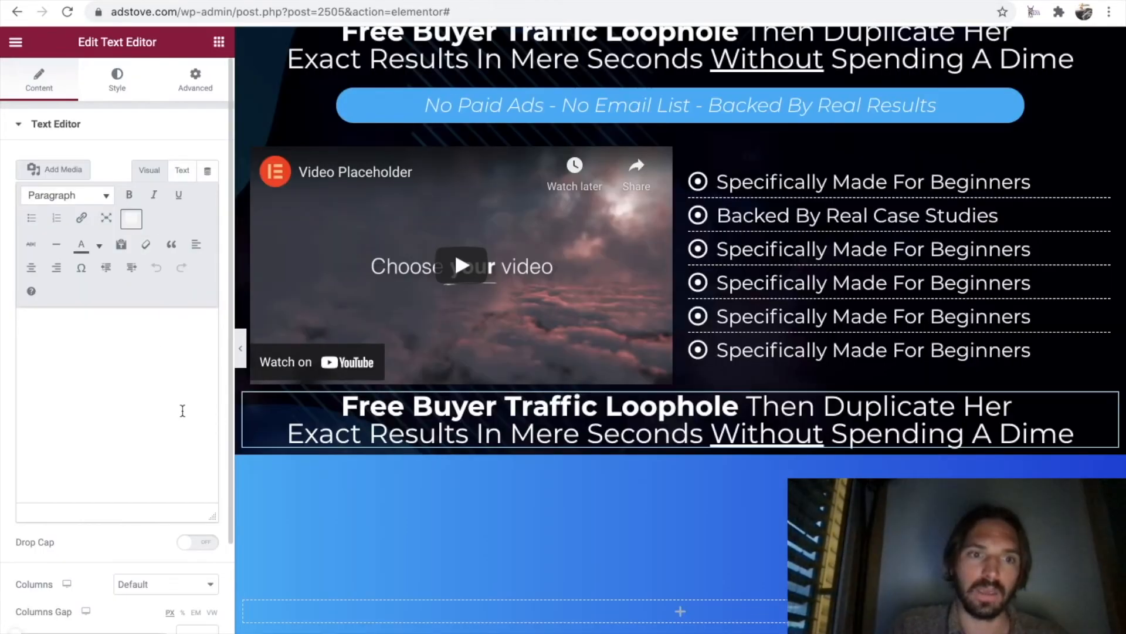
Replace the text of the block below the video with the cleaned "FREE GIFT: FIRST 200 Buyers…" text.
left_click_drag(183, 414, 8, 328)
key("ctrl+v")
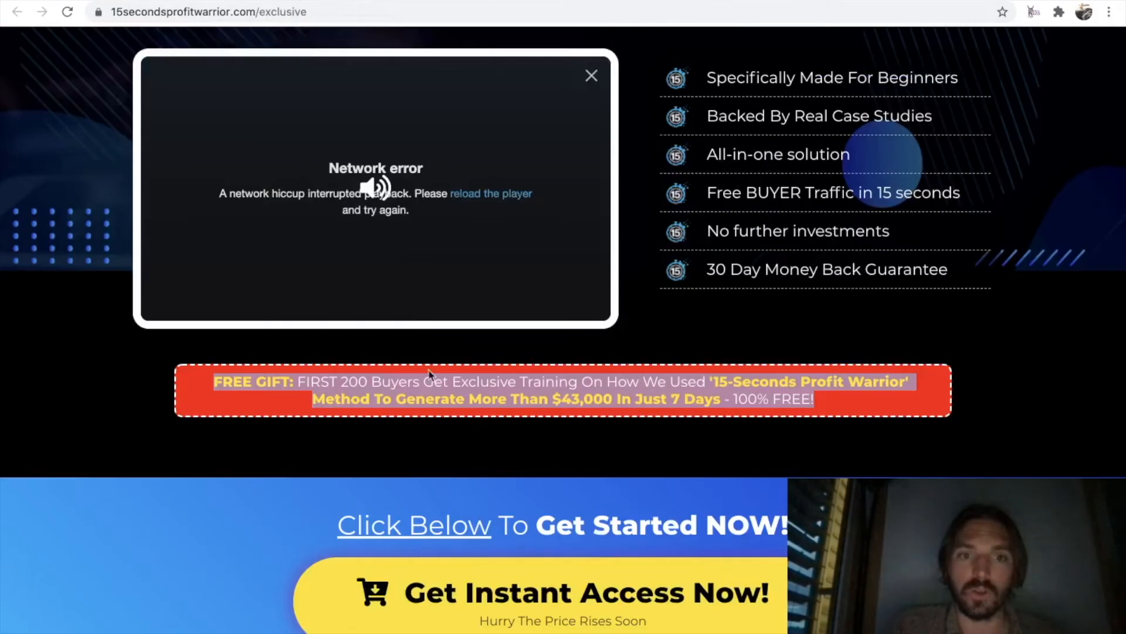
scroll(427, 387, "down", 1)
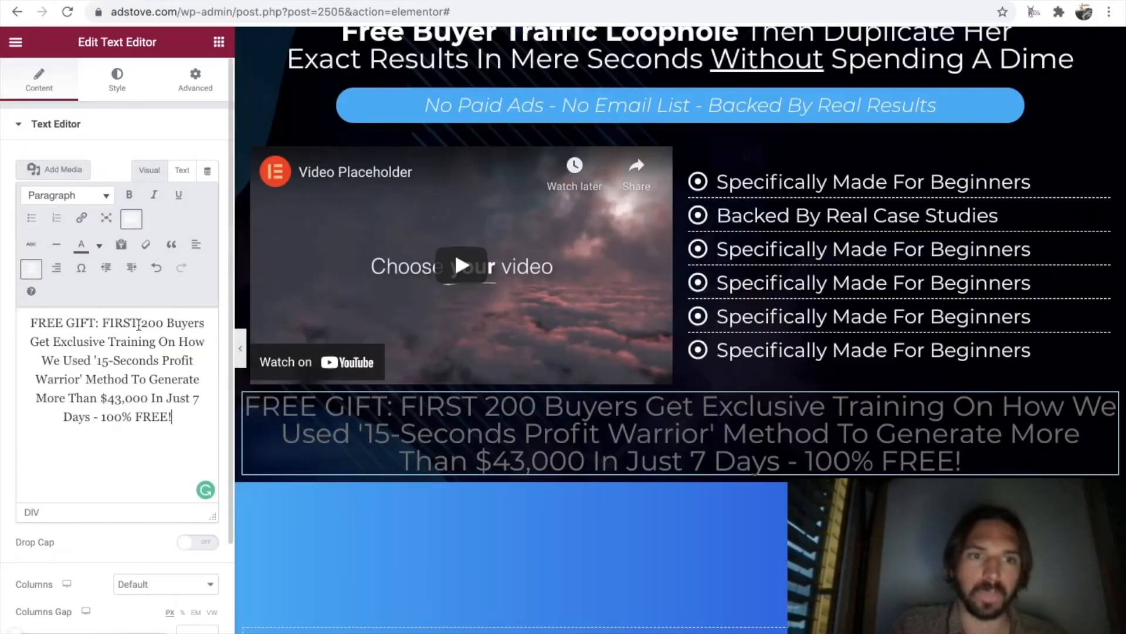
Make "FREE GIFT:" and "'15-Seconds Profit Warrior' Method To Generate More Than $43,000 In Just 7 Days" bold.
left_click_drag(100, 323, 28, 323)
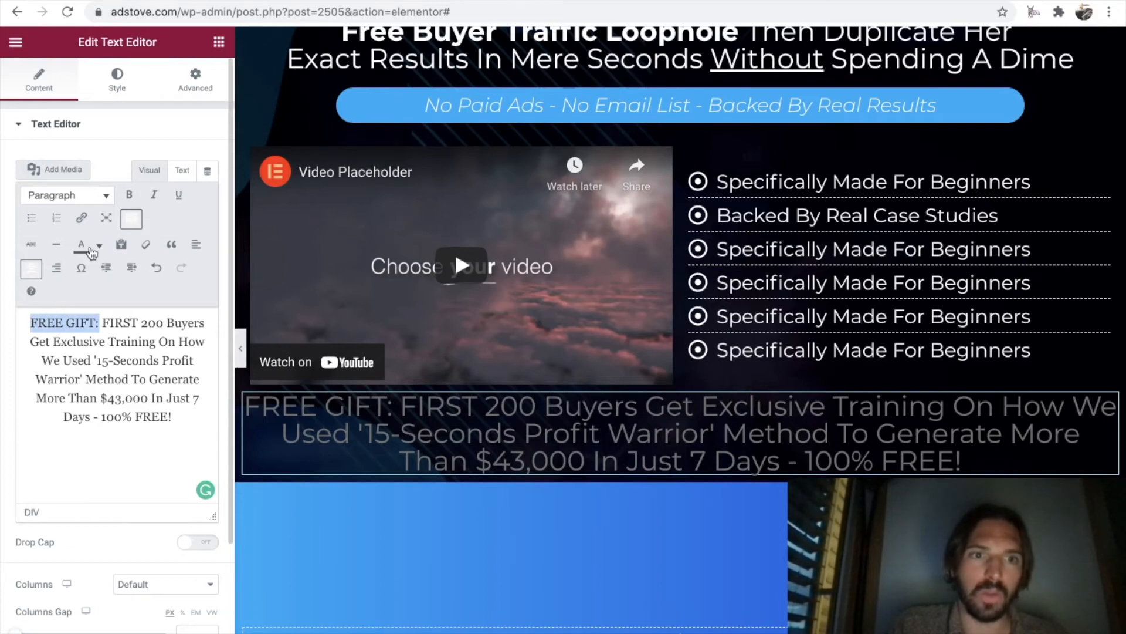
left_click(129, 195)
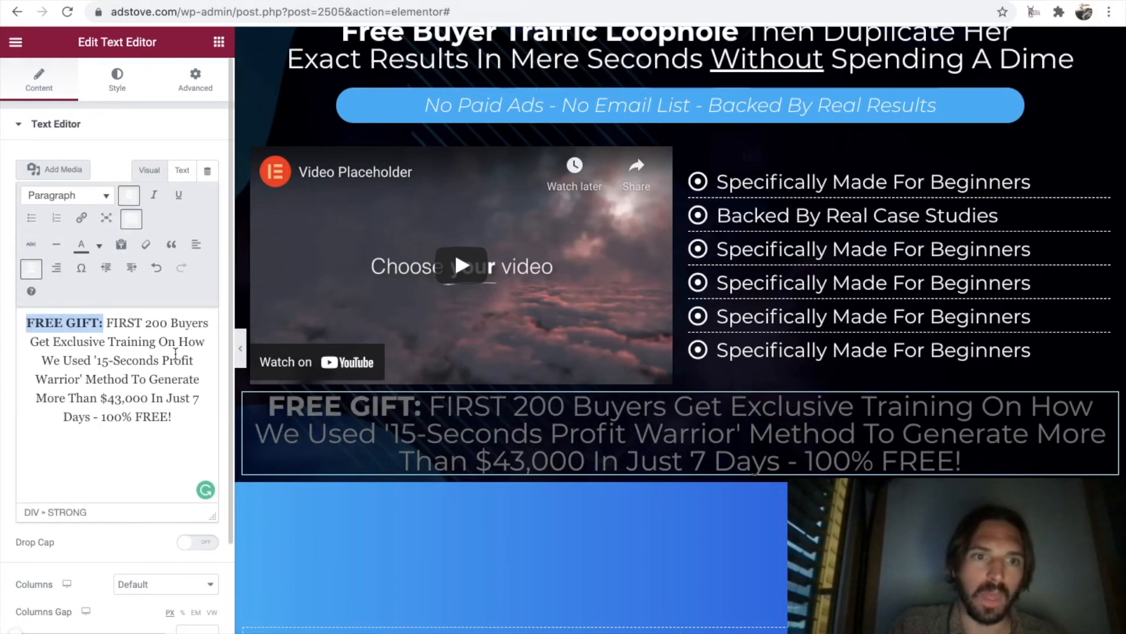
left_click_drag(94, 360, 92, 409)
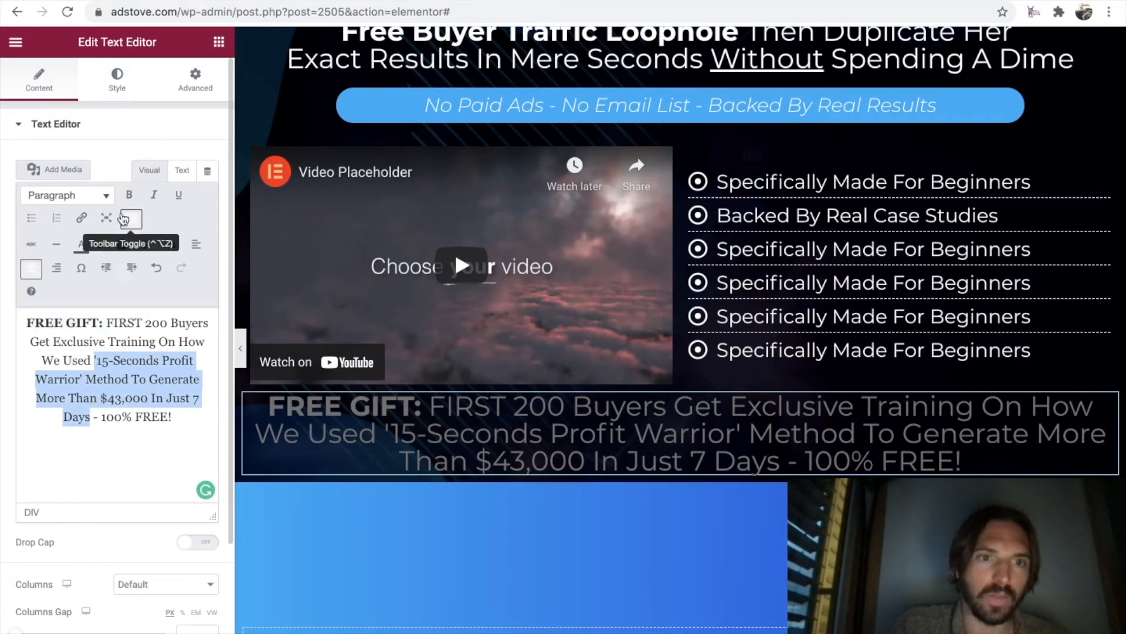
left_click(129, 196)
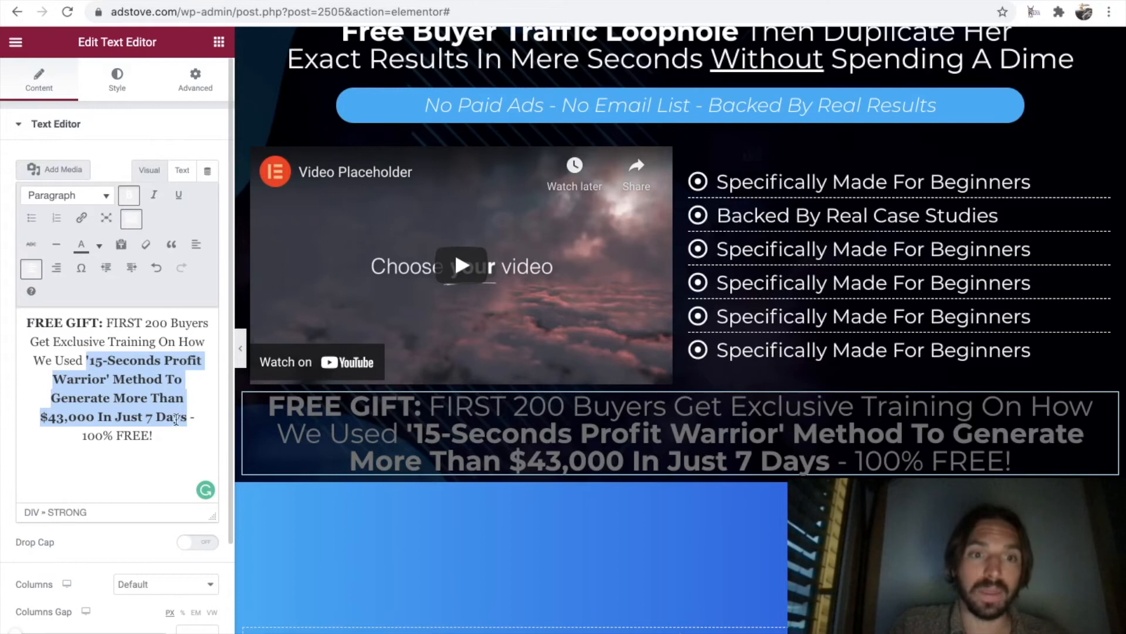
left_click(169, 438)
Color the bold "FREE GIFT:" and the bold "'15-Seconds Profit Warrior' Method…" phrase yellow.
left_click_drag(103, 323, 26, 323)
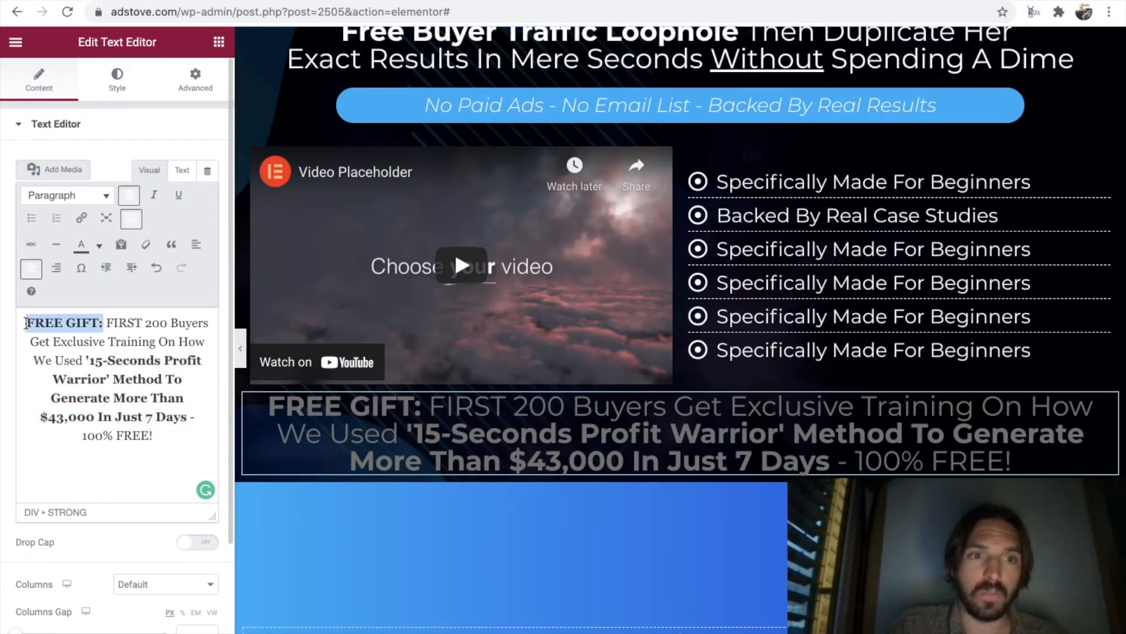
left_click(100, 245)
left_click(95, 297)
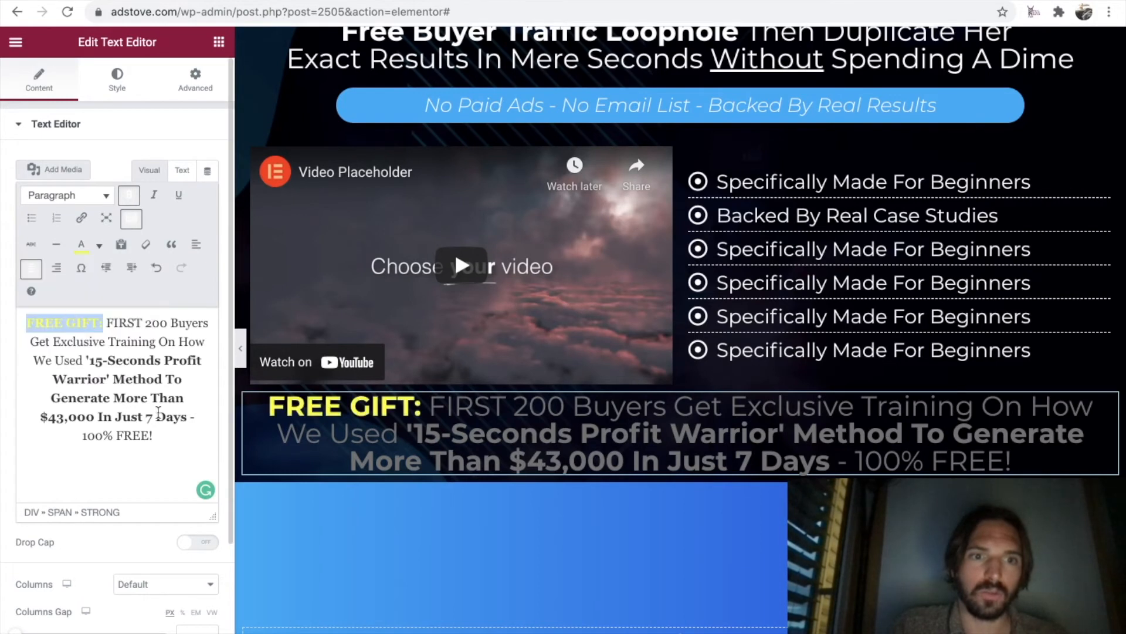
left_click_drag(155, 436, 86, 434)
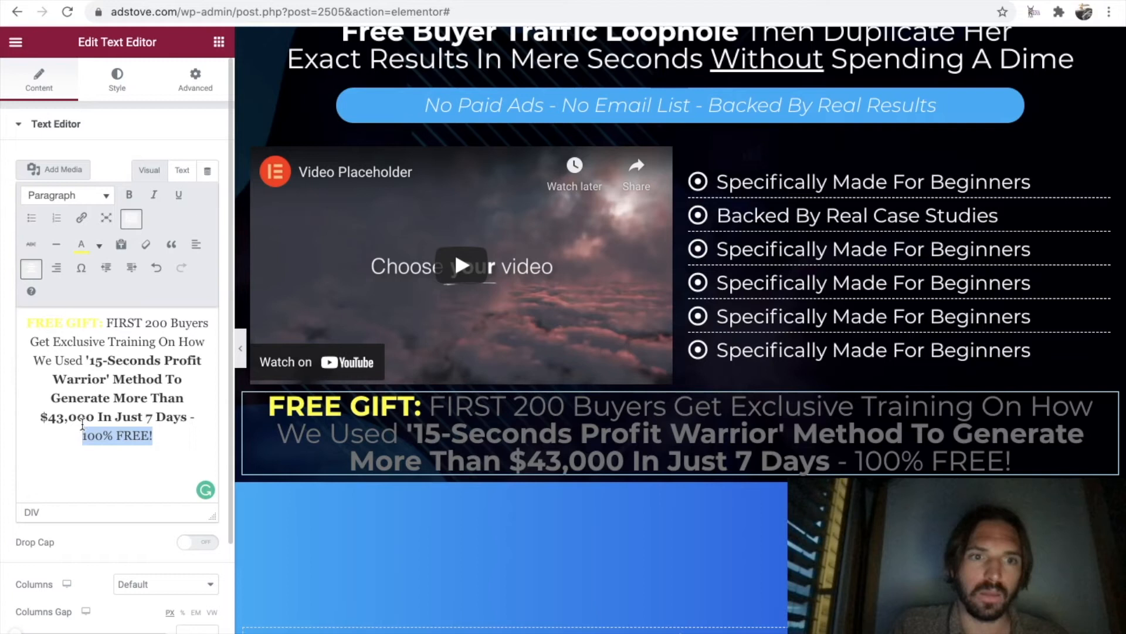
left_click_drag(187, 417, 95, 360)
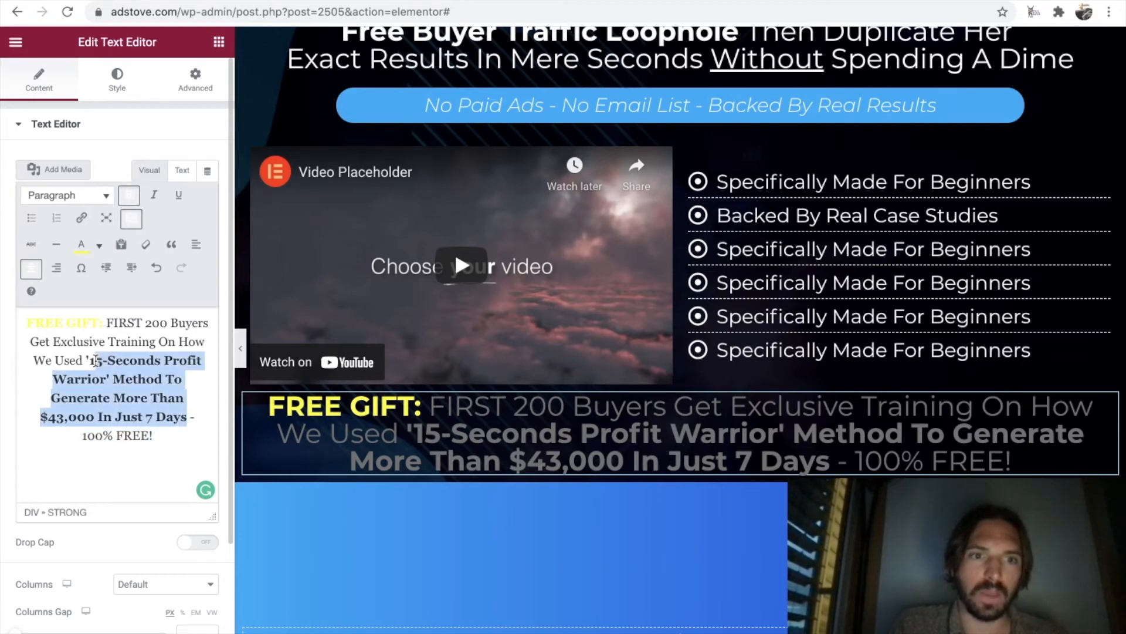
left_click(99, 245)
left_click(67, 320)
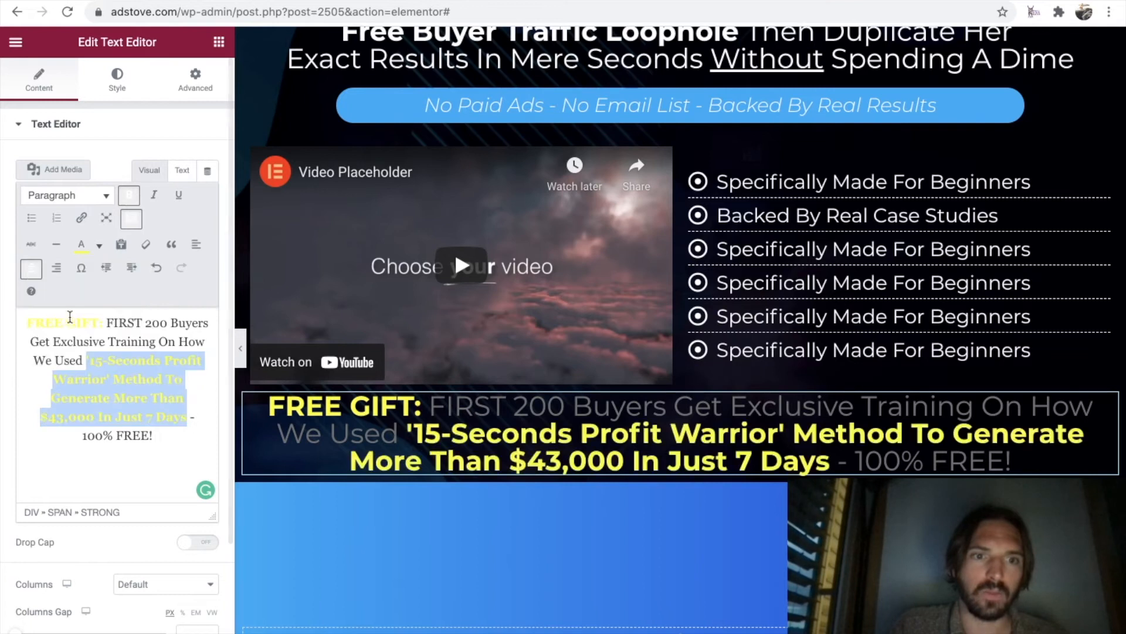
left_click(177, 446)
Color the remaining text, "- 100% FREE!" and "FIRST 200 Buyers Get Exclusive Training On How We Used", white to match the original page.
left_click(256, 1)
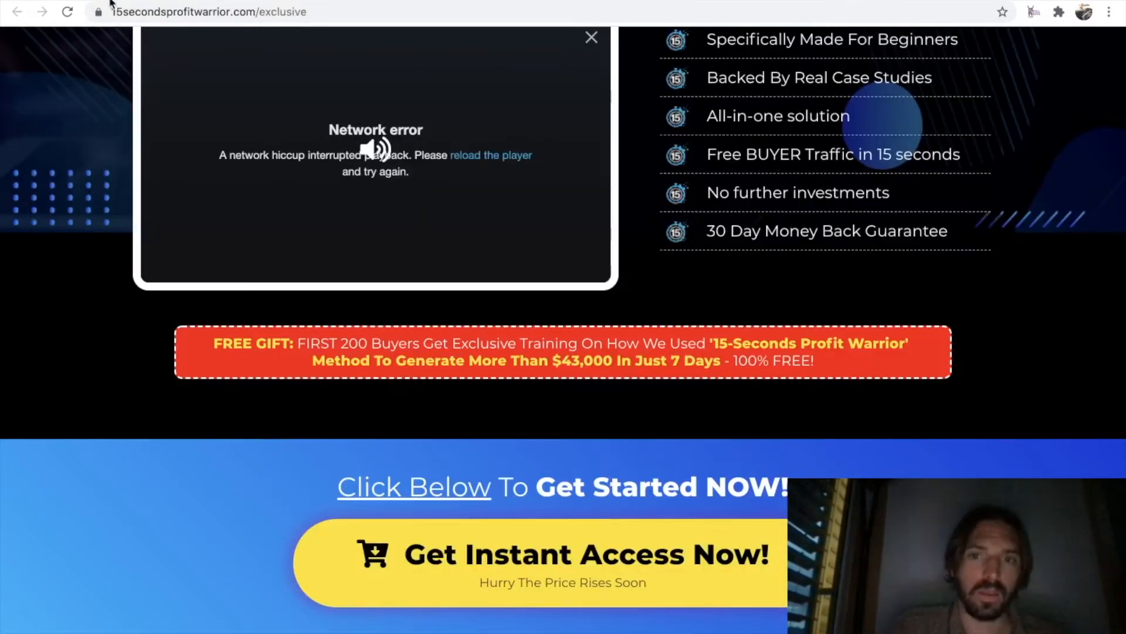
left_click(154, 0)
left_click_drag(154, 441, 192, 422)
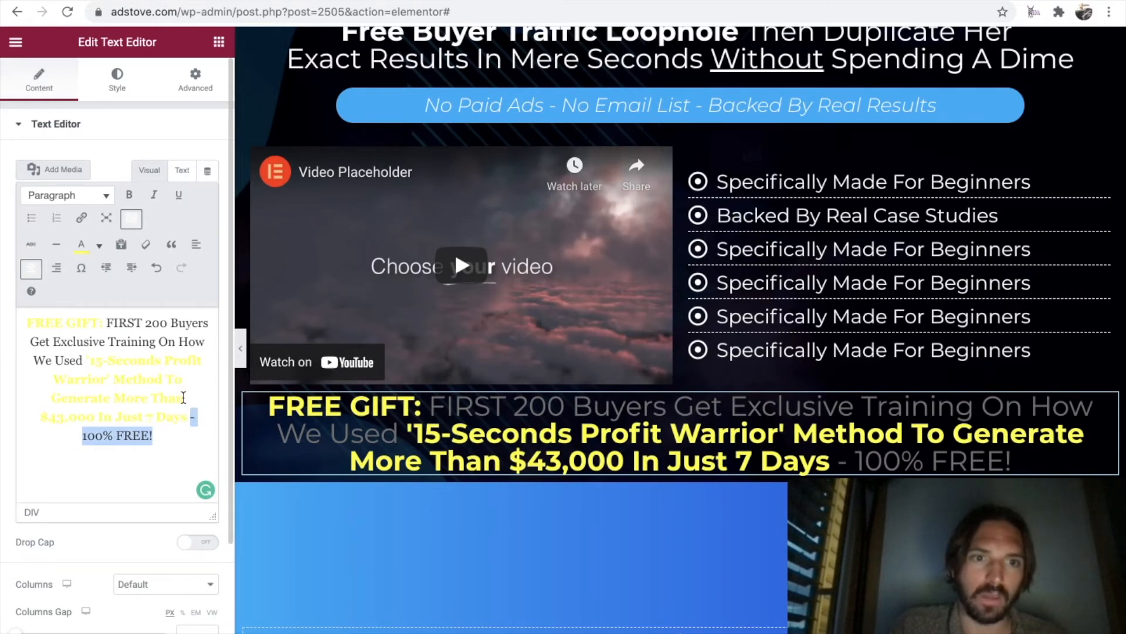
left_click(100, 246)
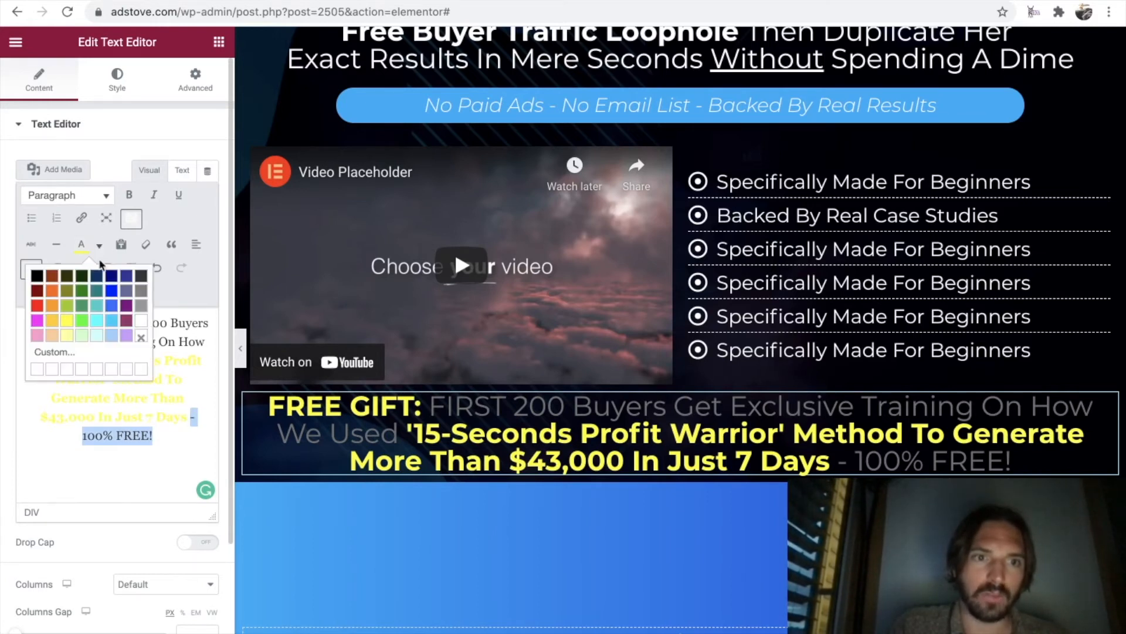
left_click(142, 321)
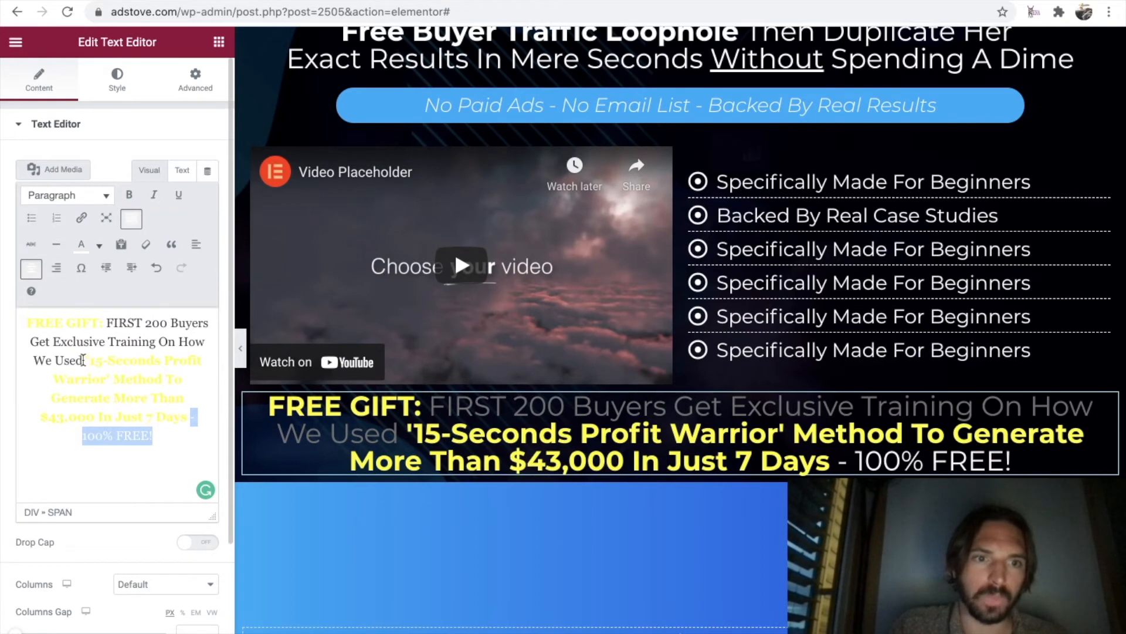
left_click_drag(82, 361, 98, 329)
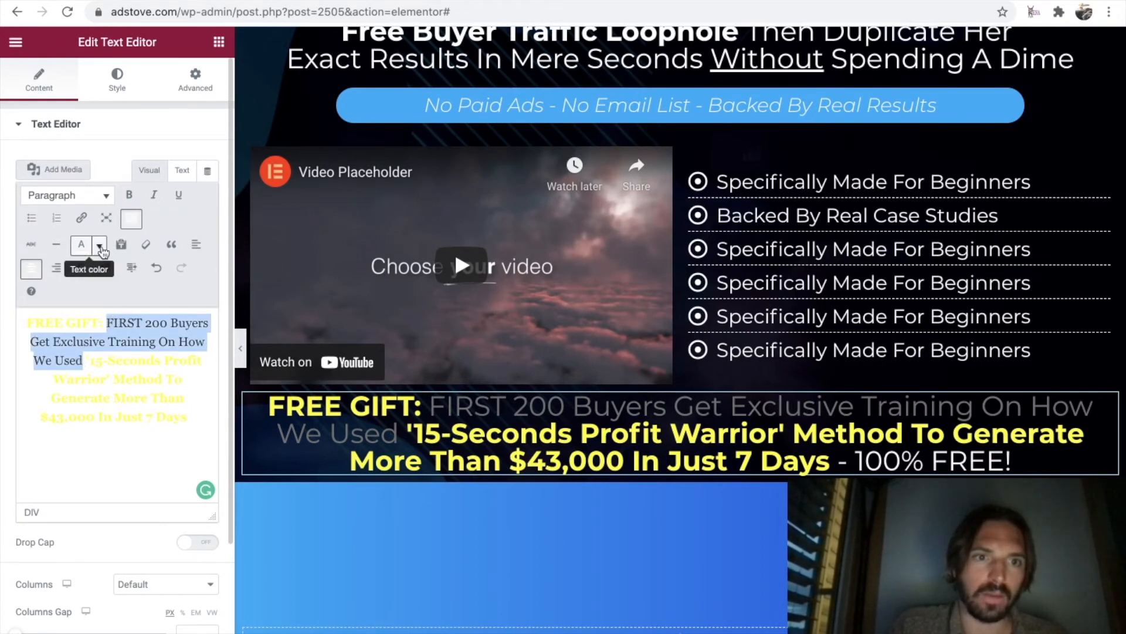
left_click(99, 246)
left_click(141, 320)
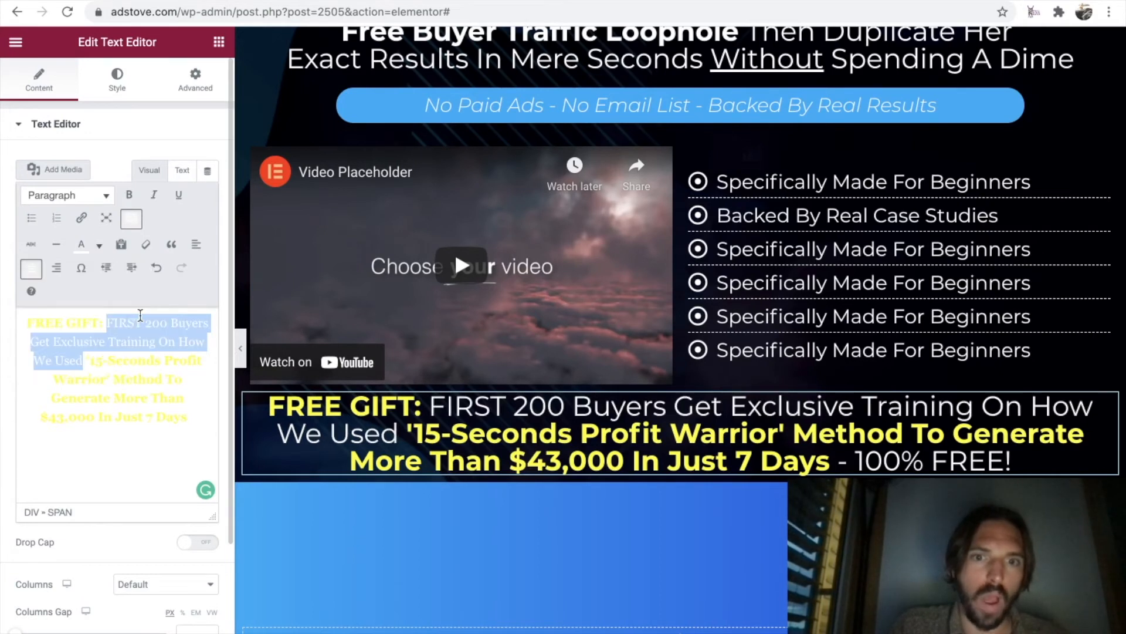
left_click(190, 405)
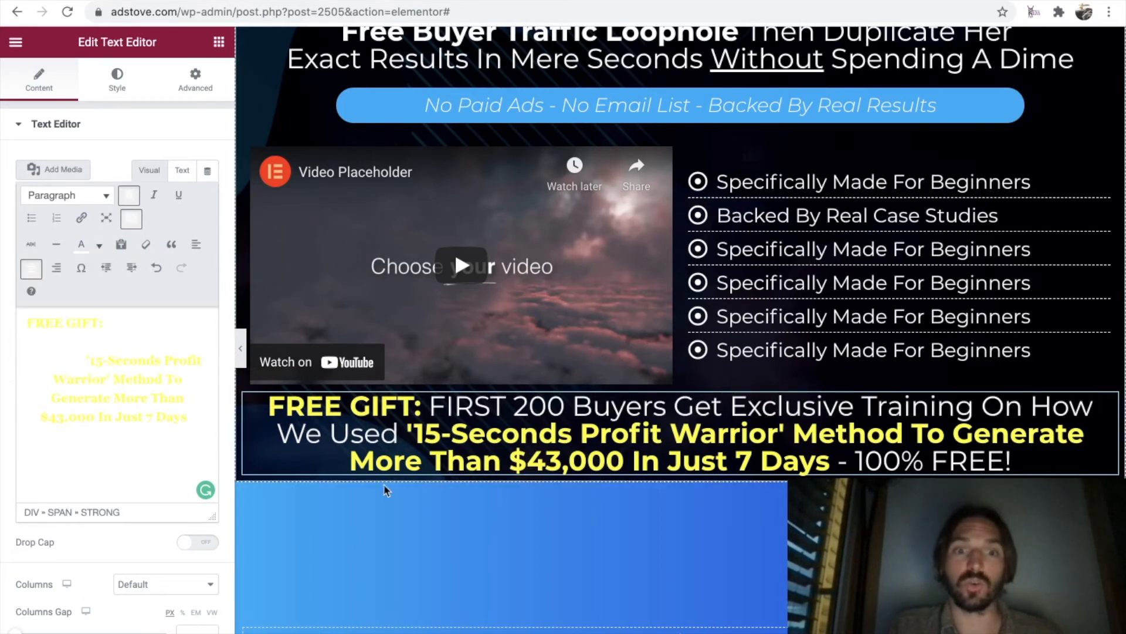
Reduce the font size of the free gift text below the video to 25 px.
left_click(416, 440)
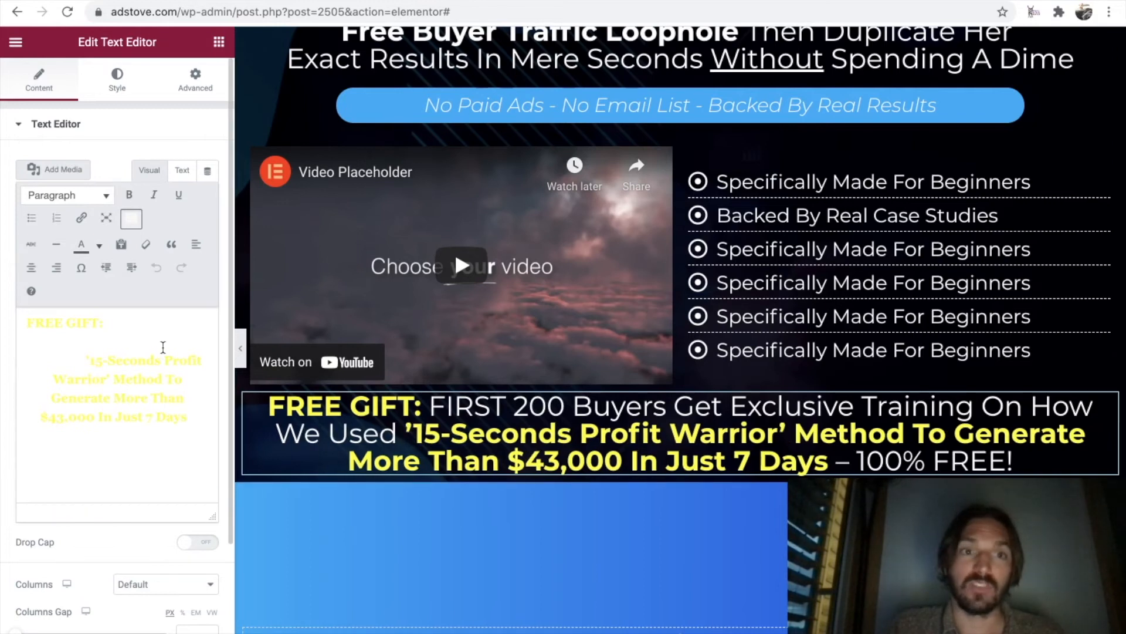
left_click(117, 82)
left_click(208, 230)
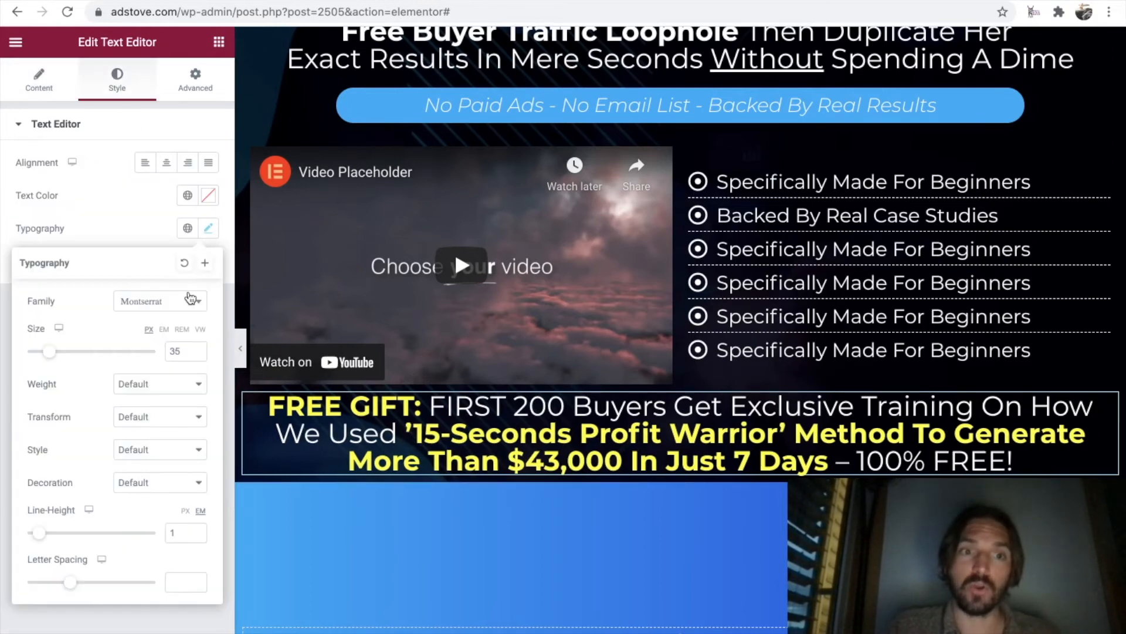
left_click_drag(175, 353, 167, 353)
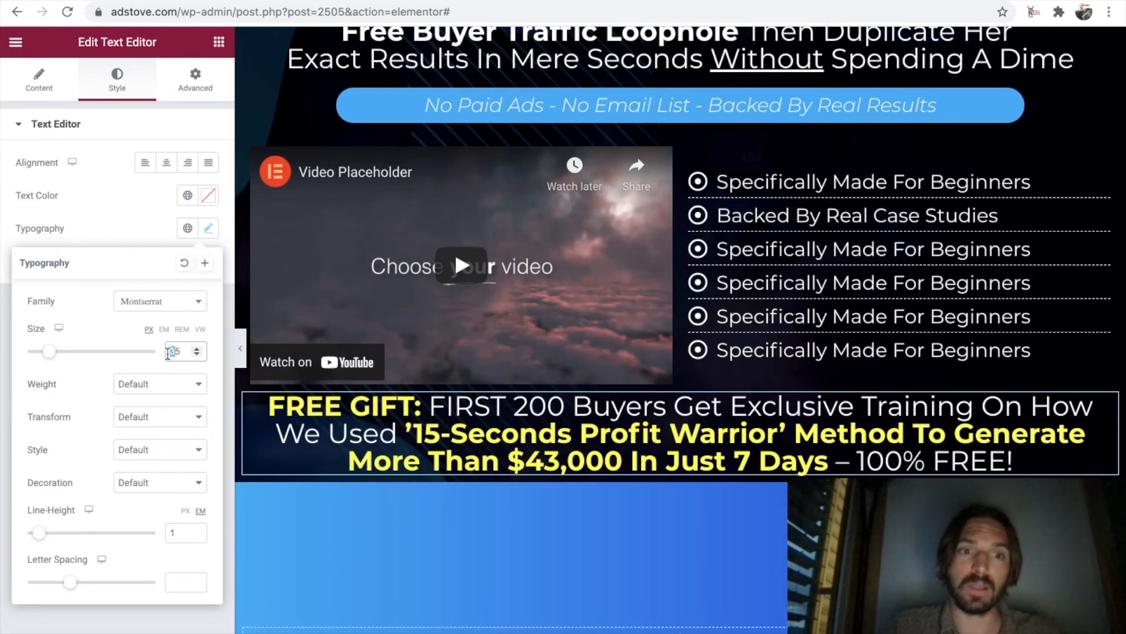
type("2")
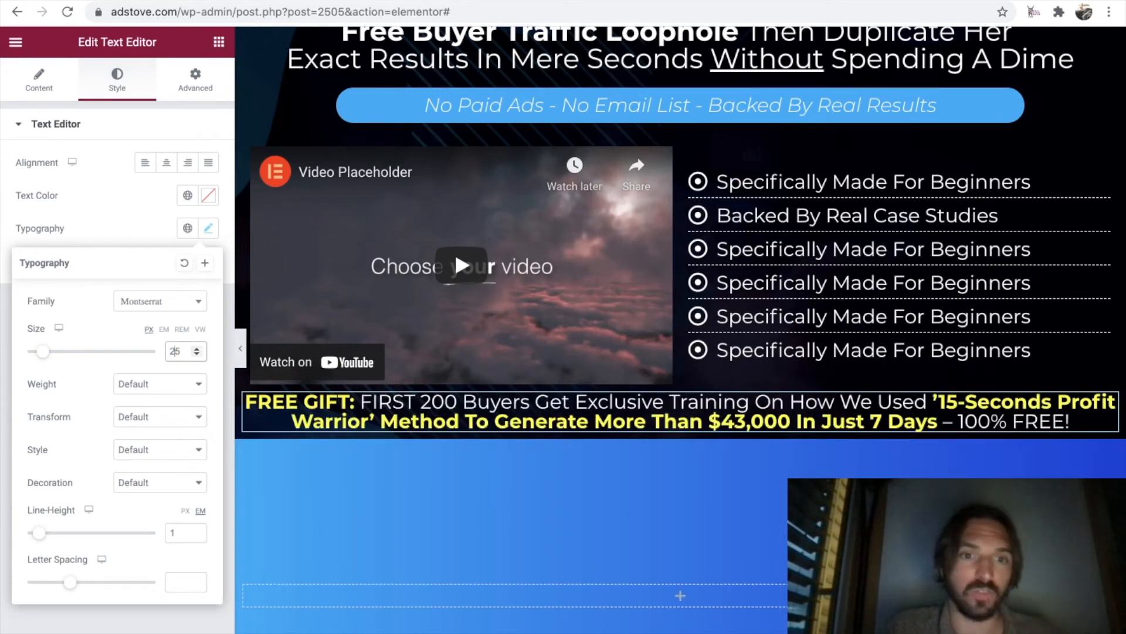
left_click(610, 411)
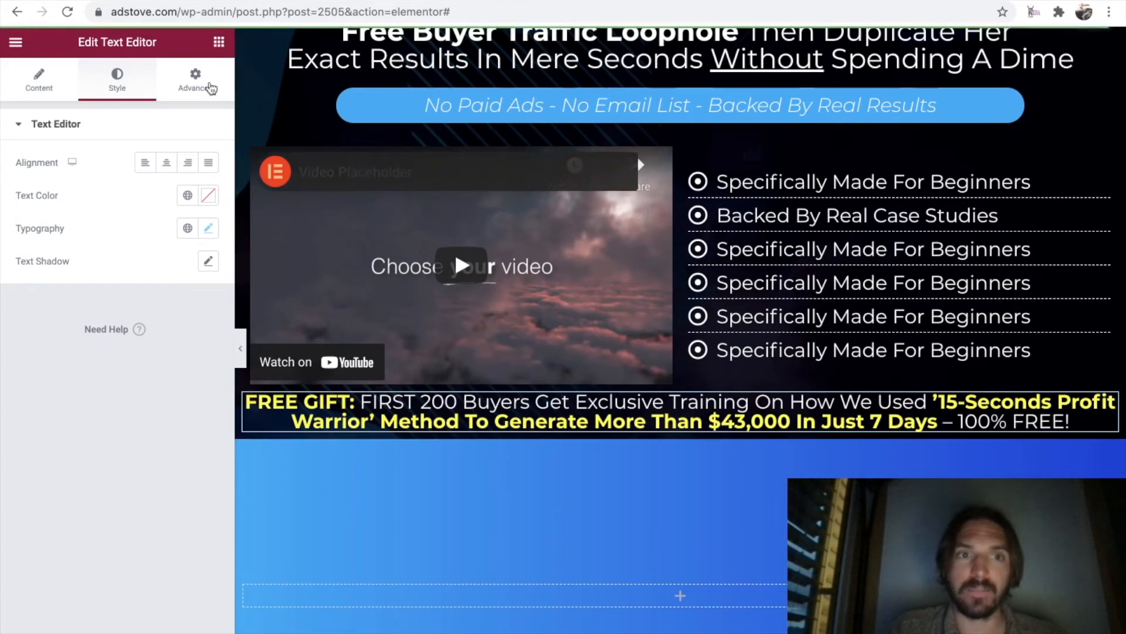
Give the free gift text block a classic background in the red #FF1703 copied from the Google Docs color list.
left_click(196, 81)
scroll(81, 432, "down", 3)
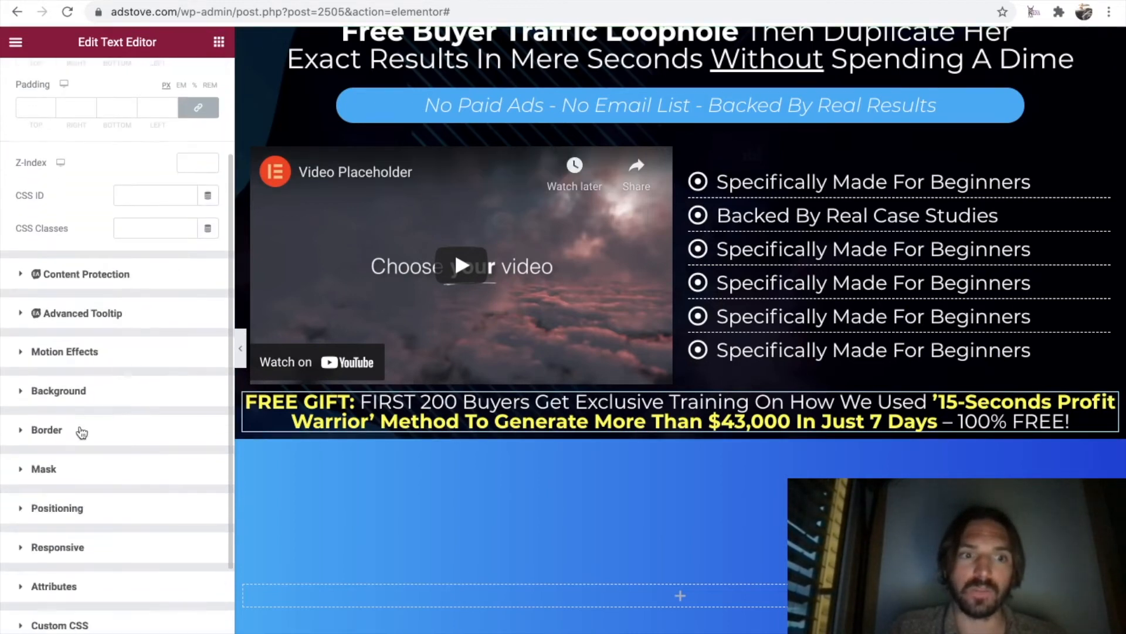
left_click(23, 391)
left_click(188, 352)
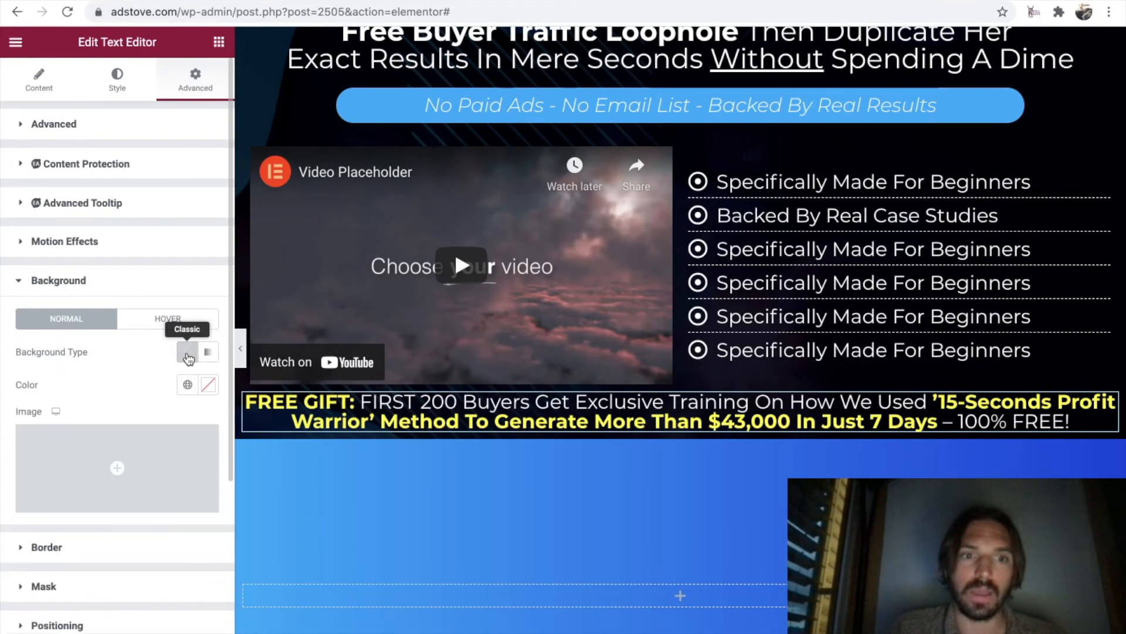
left_click(207, 385)
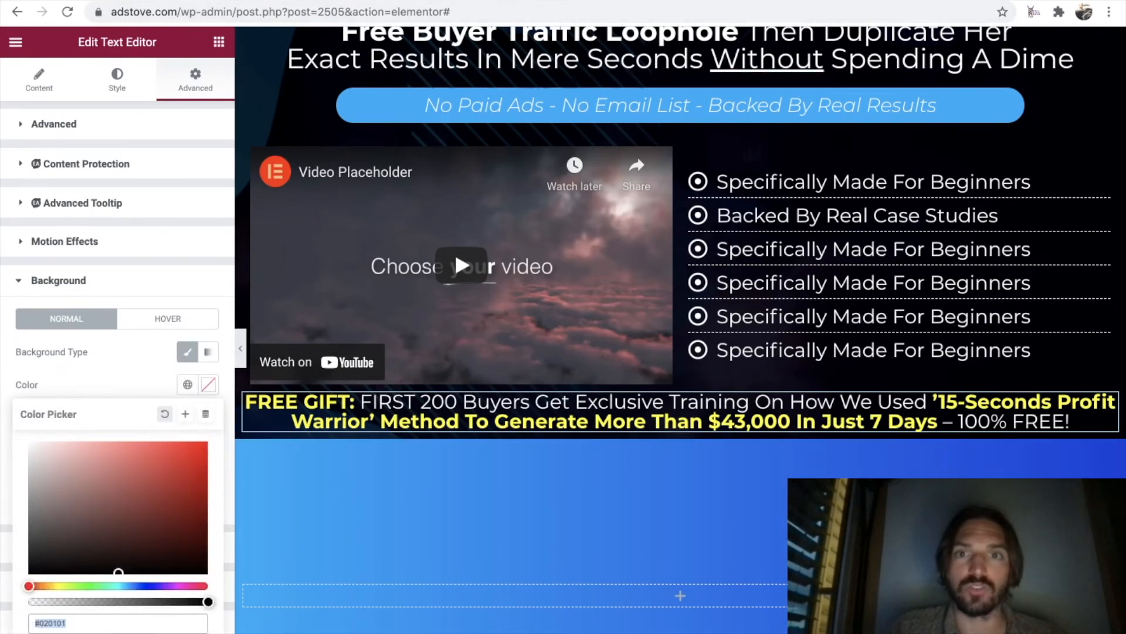
key("ctrl+Tab")
left_click_drag(427, 354, 345, 355)
key("ctrl+c")
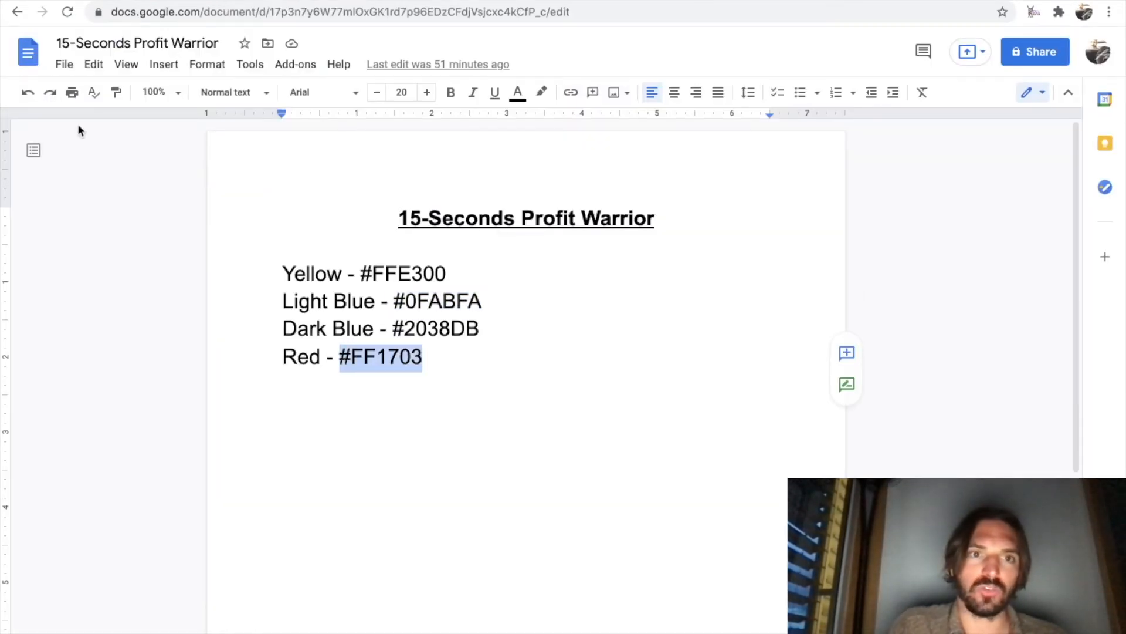
key("ctrl+Tab")
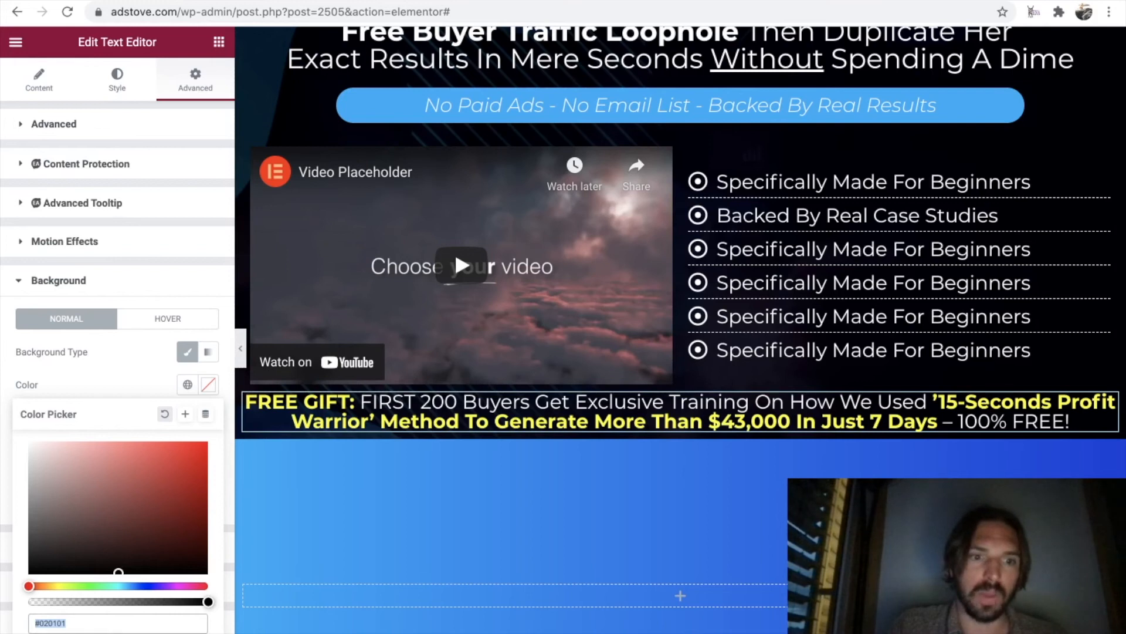
key("ctrl+v")
scroll(358, 551, "down", 1)
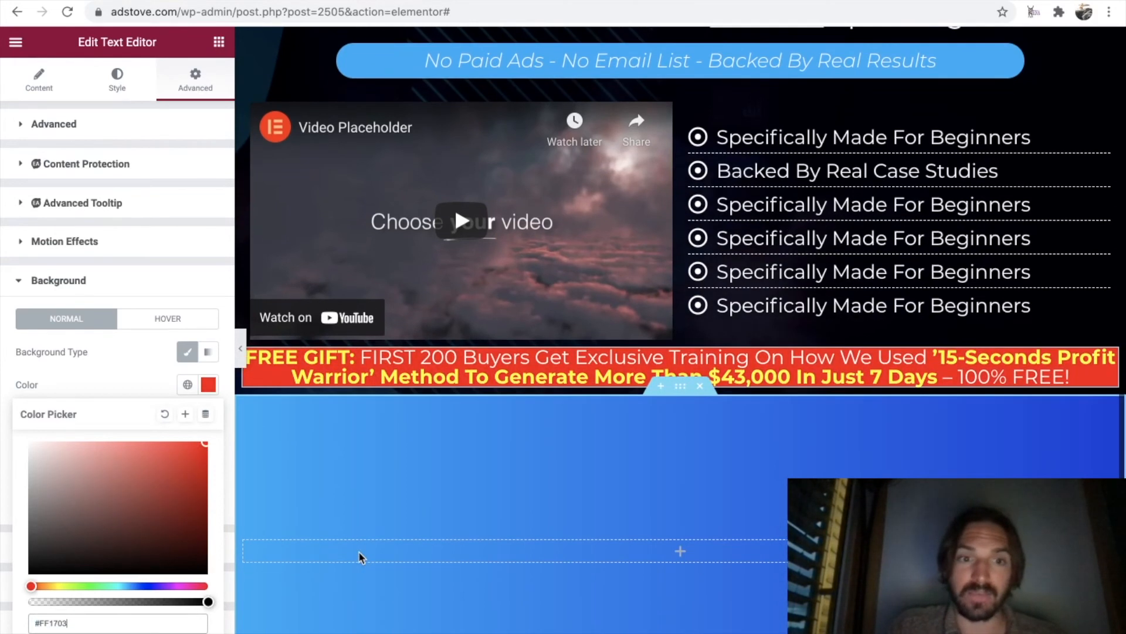
left_click(118, 357)
scroll(119, 357, "down", 3)
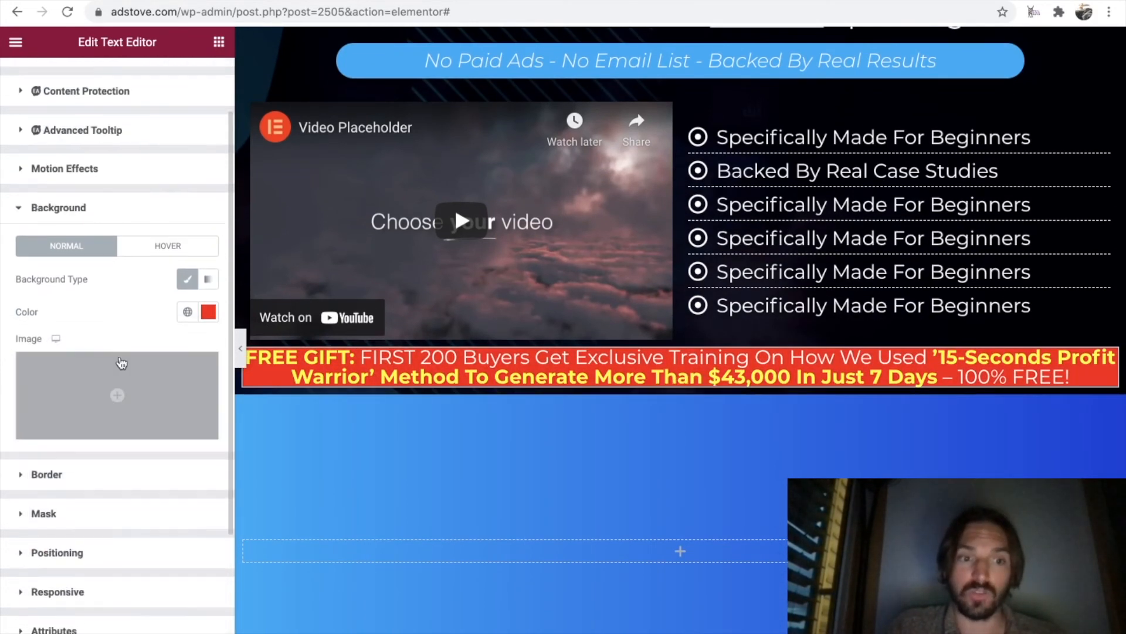
Round the free gift banner's corners with a border radius of 10 px on all sides.
left_click(22, 405)
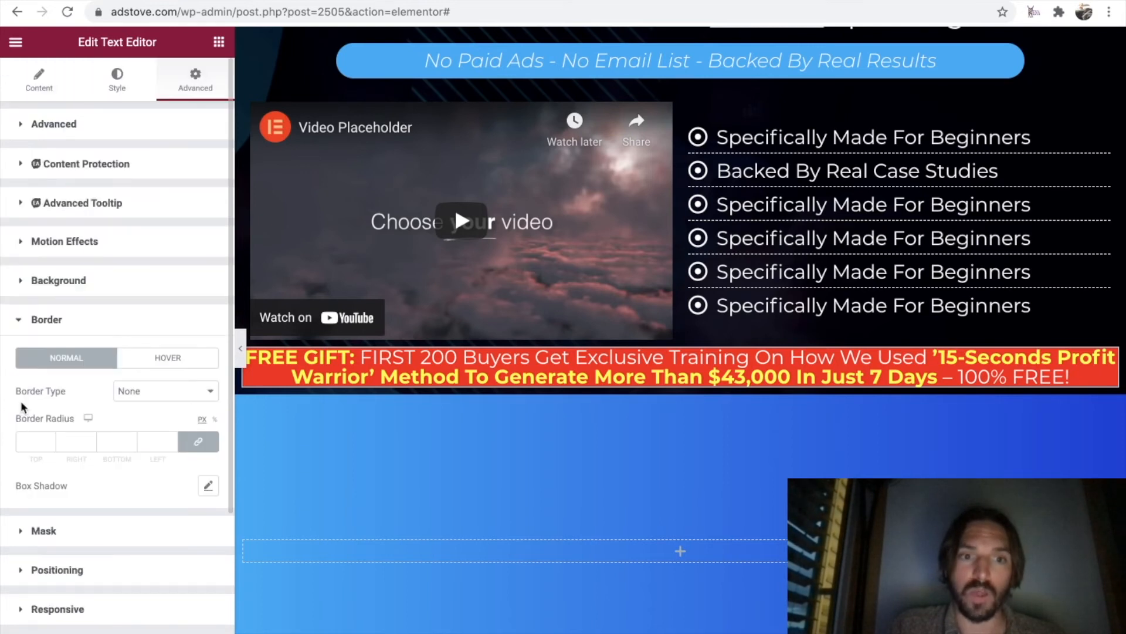
scroll(123, 413, "down", 1)
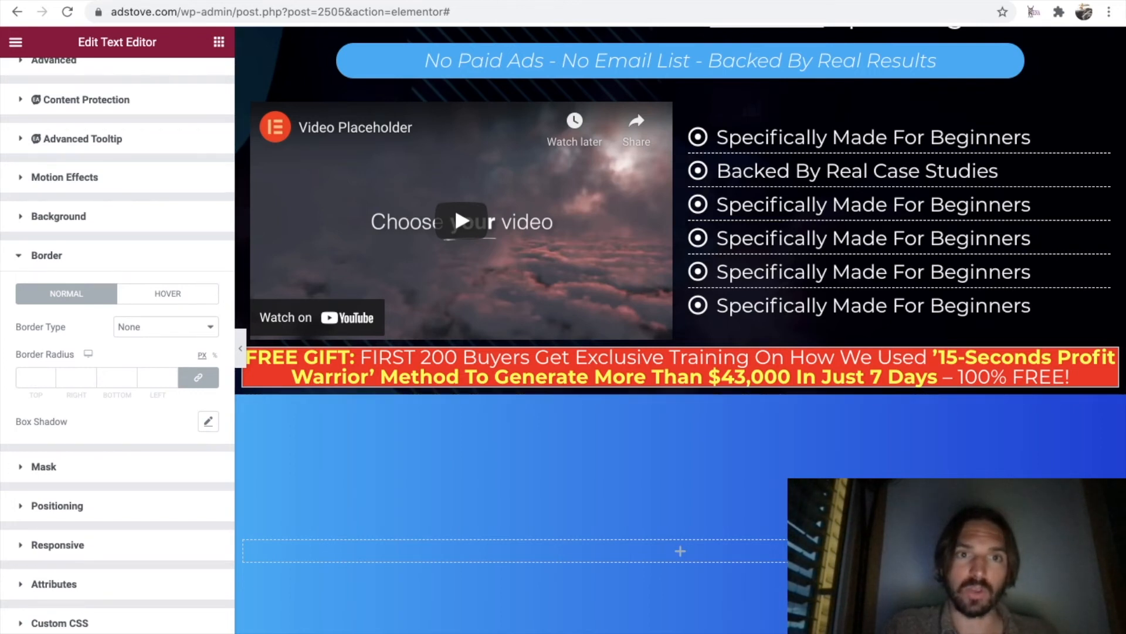
left_click(32, 378)
type("10")
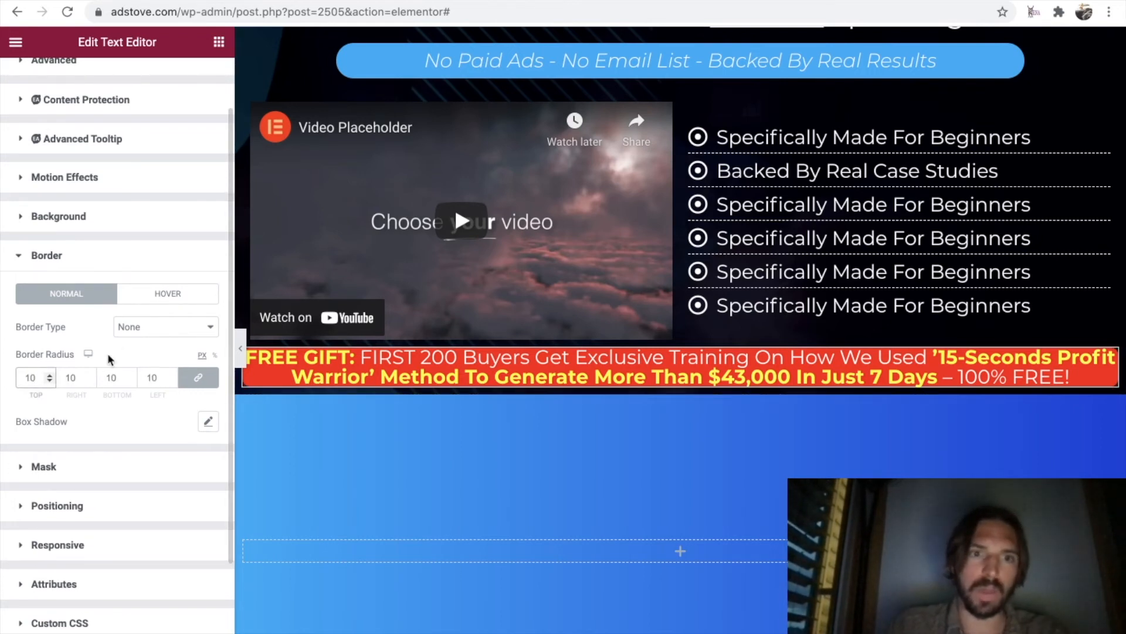
Add a dashed border 3 px wide on all sides of the free gift banner and preview it at full width.
left_click(166, 327)
left_click(168, 381)
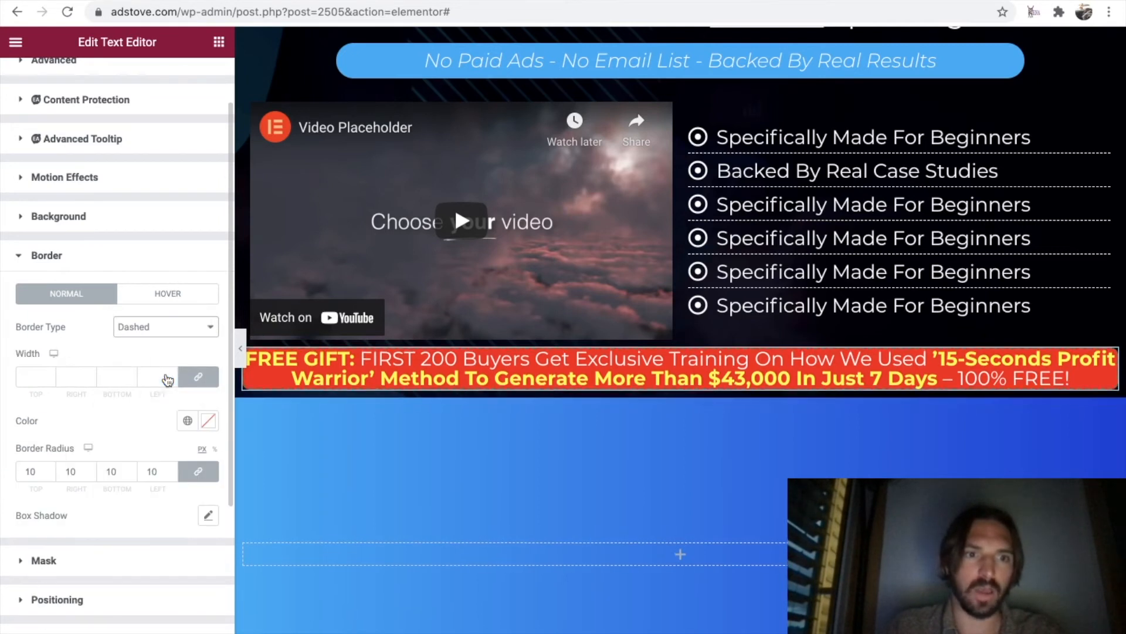
left_click(51, 376)
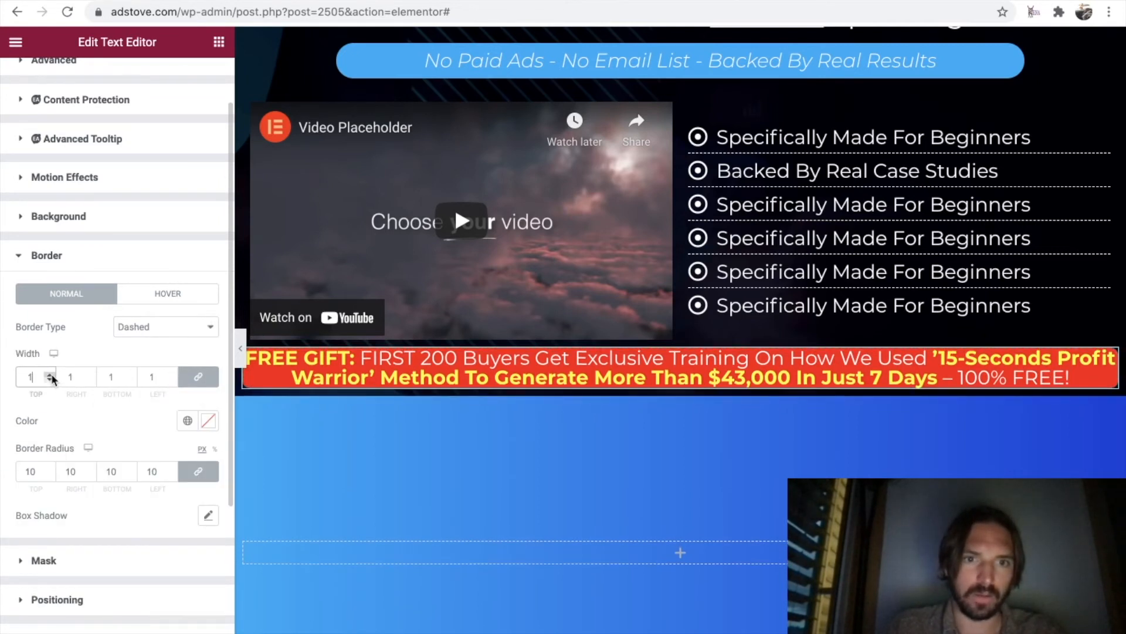
left_click(51, 374)
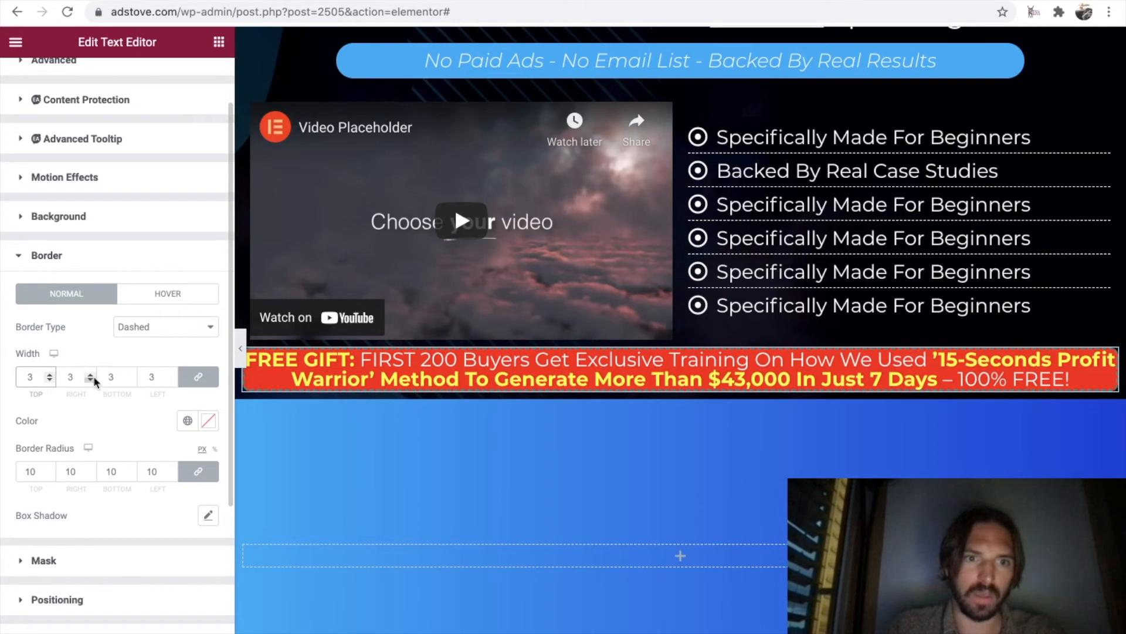
left_click(241, 348)
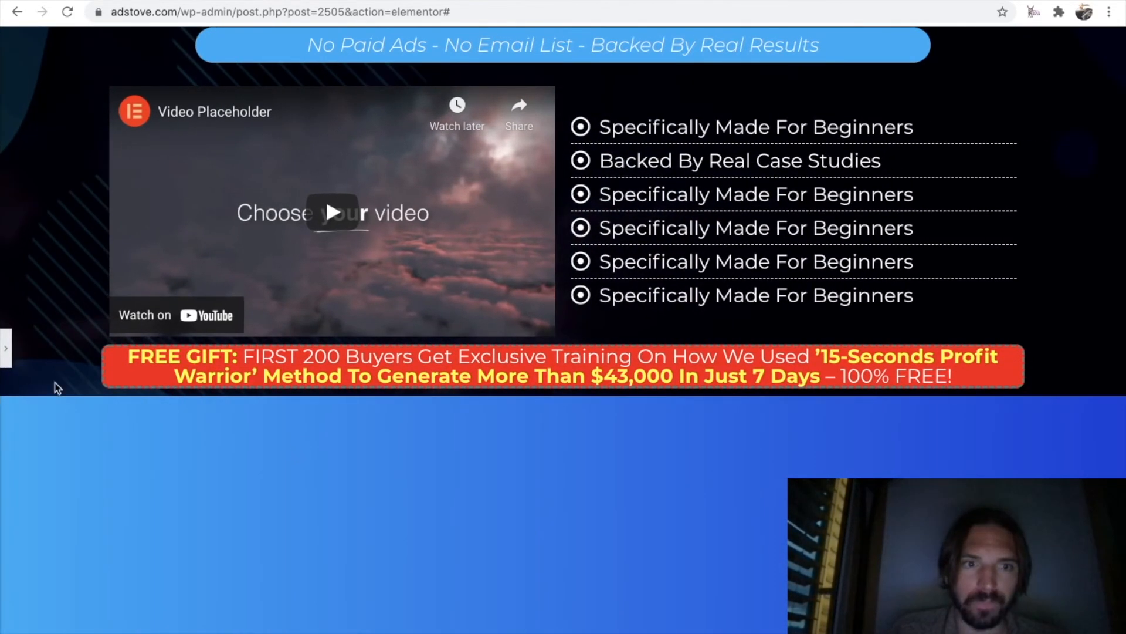
left_click(6, 351)
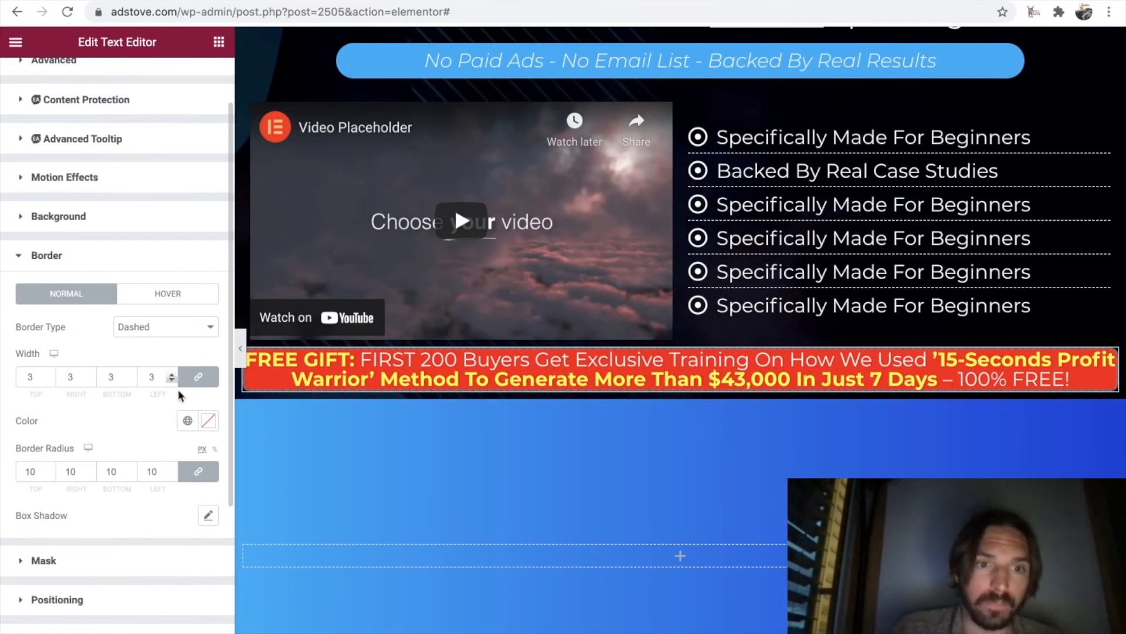
Color the free gift banner's dashed border white (#FFFFFF) and check it in the full-width preview.
left_click(208, 420)
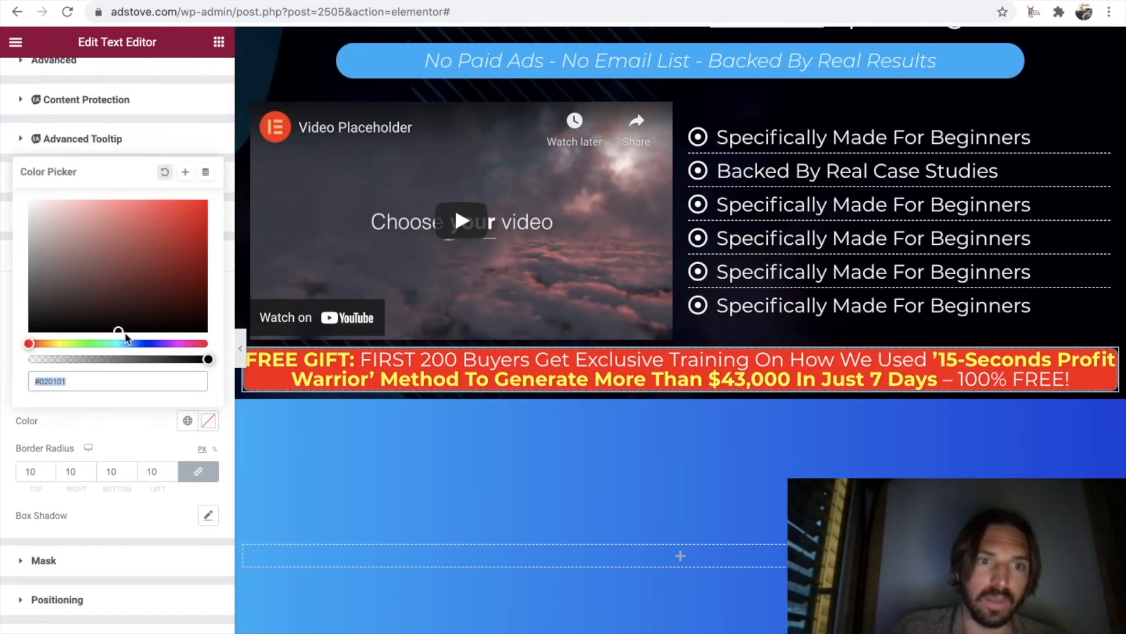
left_click_drag(118, 327, 23, 201)
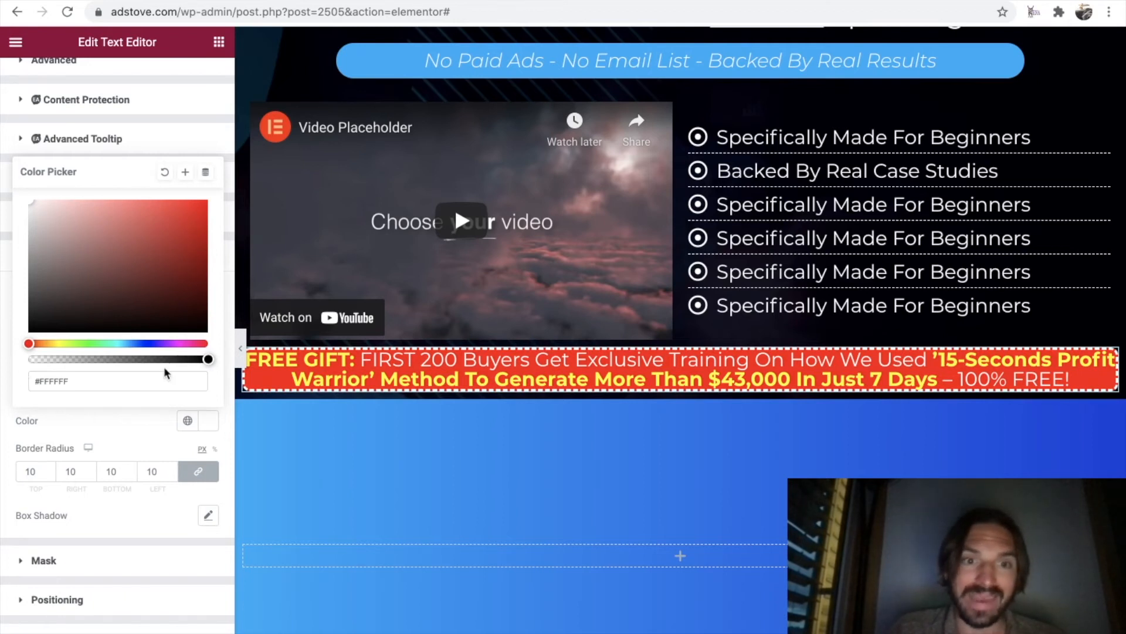
left_click(241, 348)
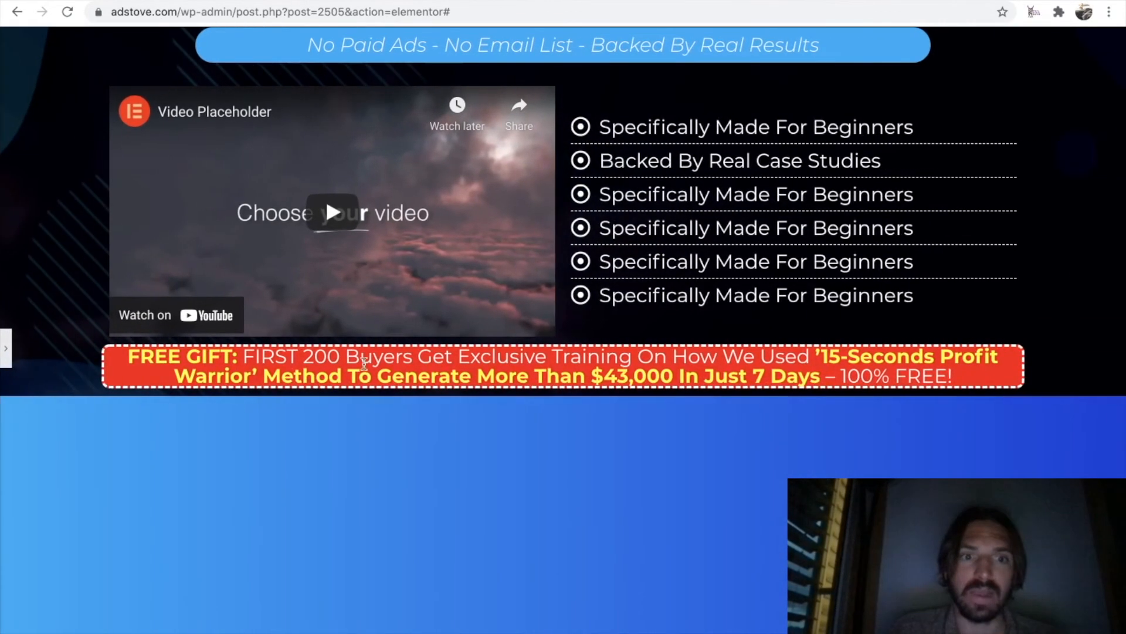
left_click(6, 350)
Unlink the free gift banner's margin and padding values, set its padding to 10 px on every side, and preview the page.
scroll(102, 223, "up", 1)
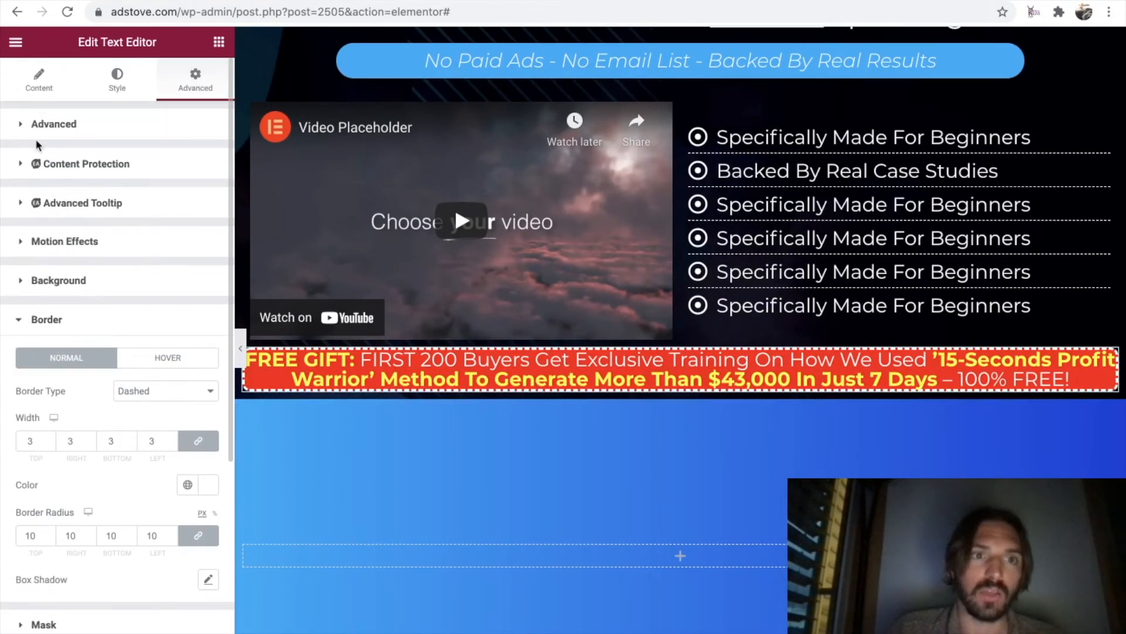
left_click(22, 125)
left_click(198, 180)
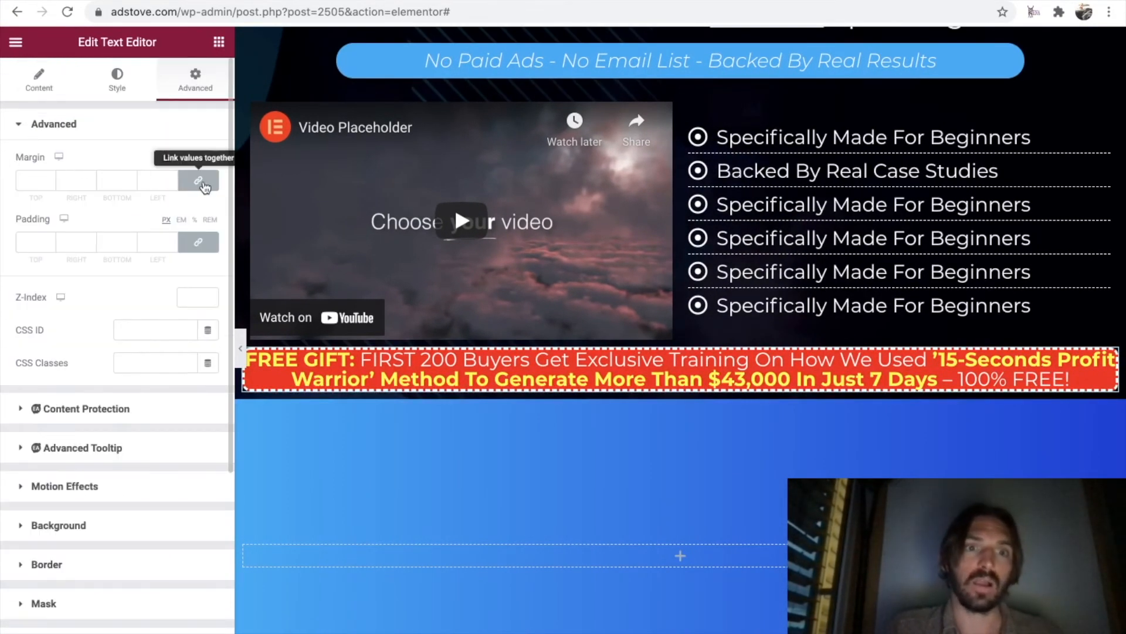
left_click(207, 241)
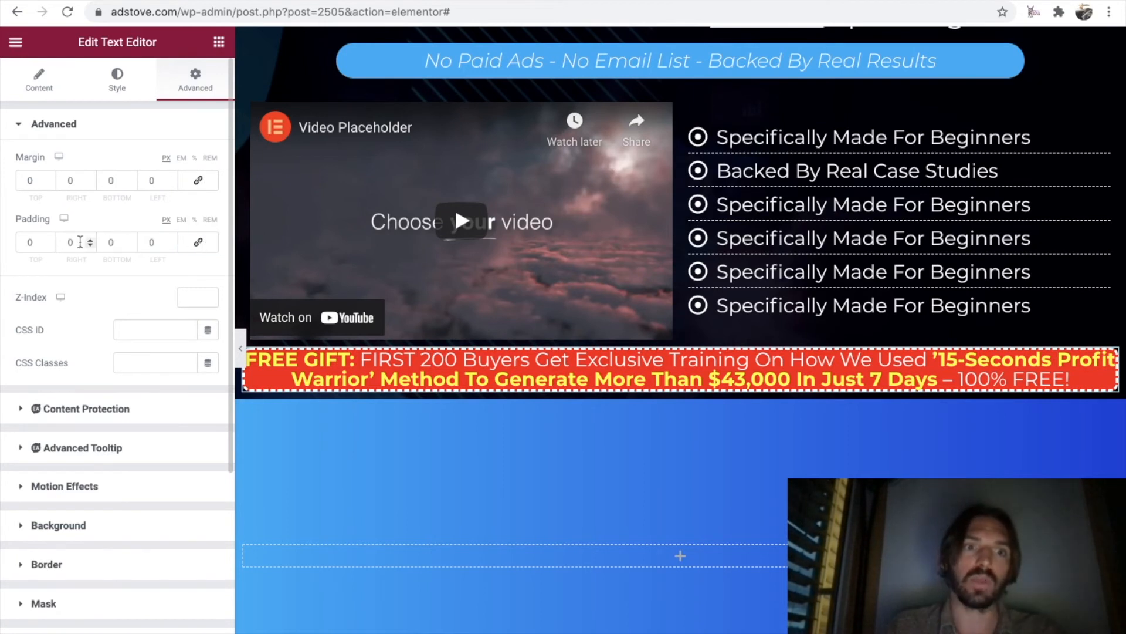
double_click(21, 242)
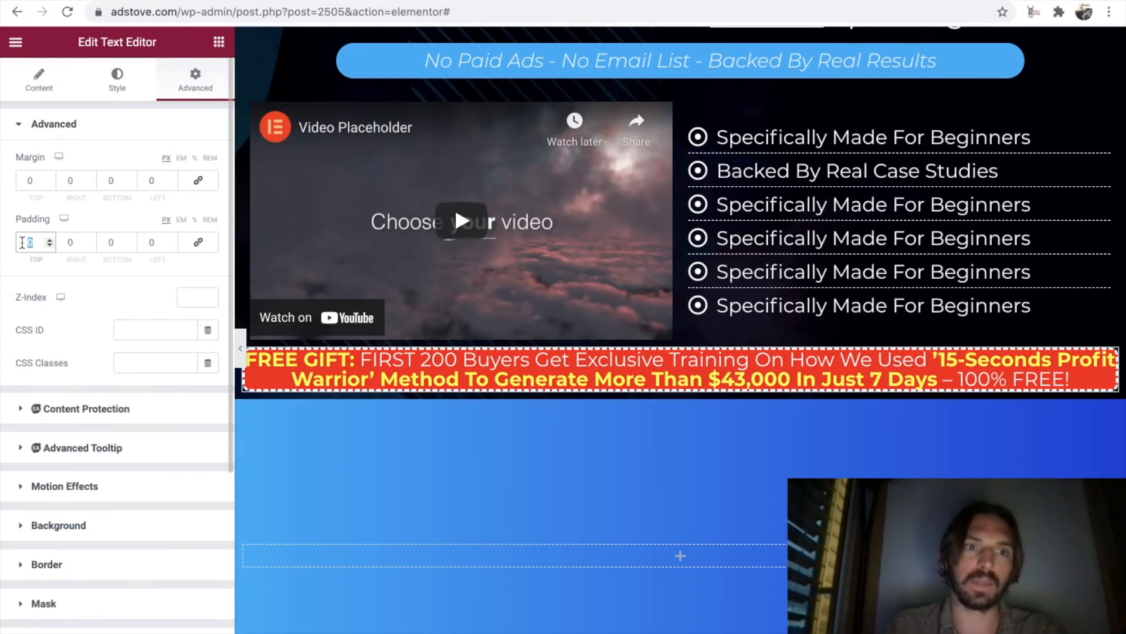
type("5")
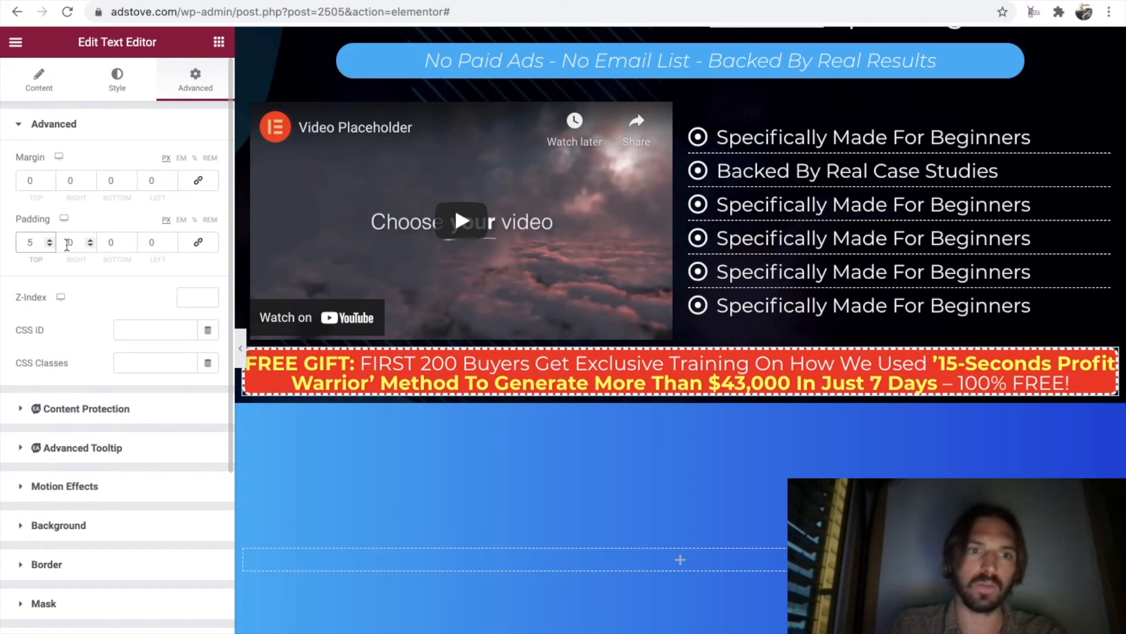
type("10")
double_click(107, 244)
type("10")
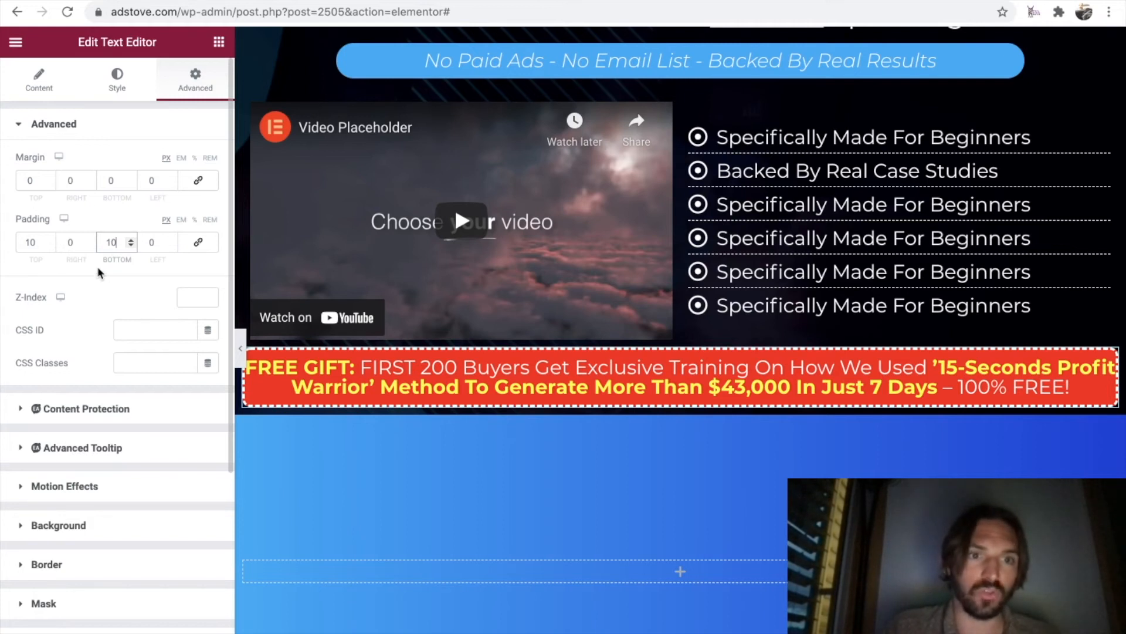
double_click(71, 243)
type("10")
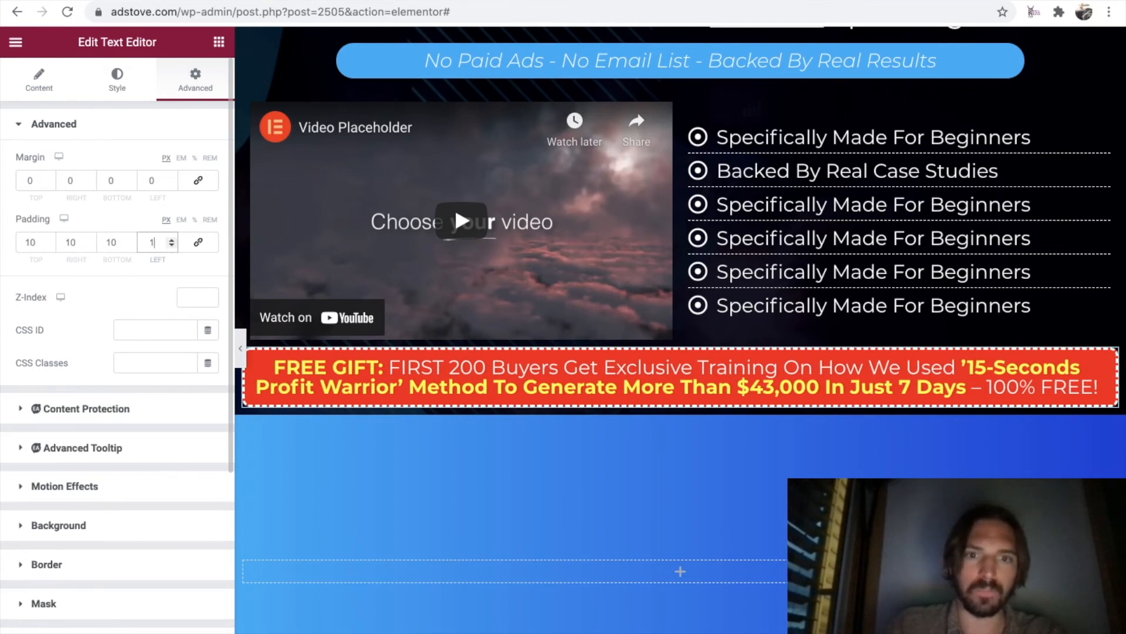
left_click(241, 348)
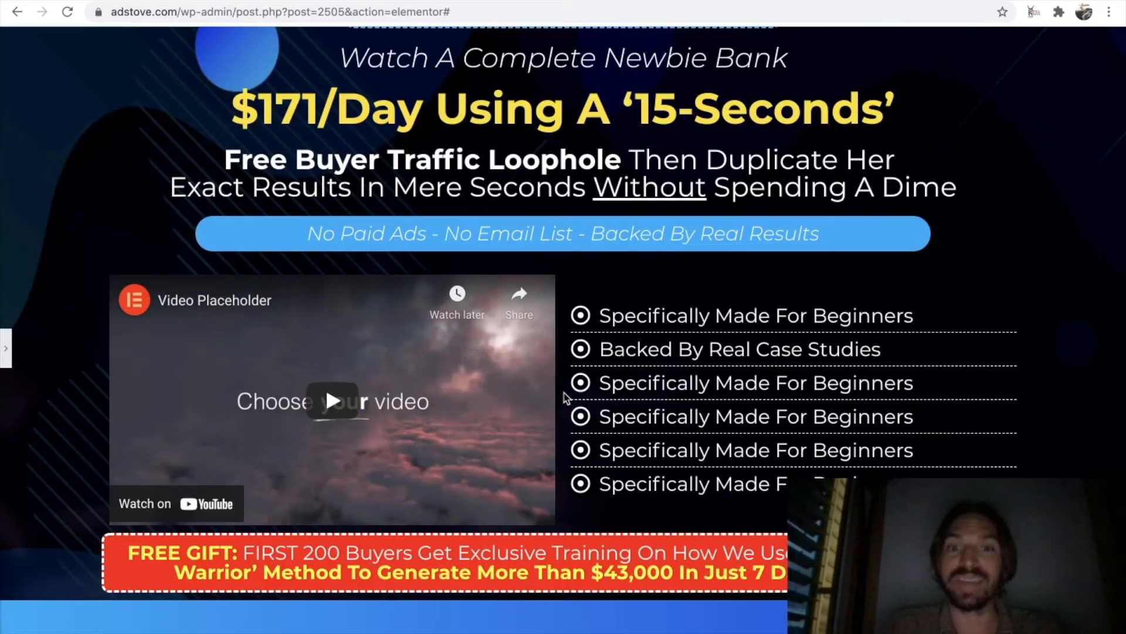
scroll(565, 397, "up", 3)
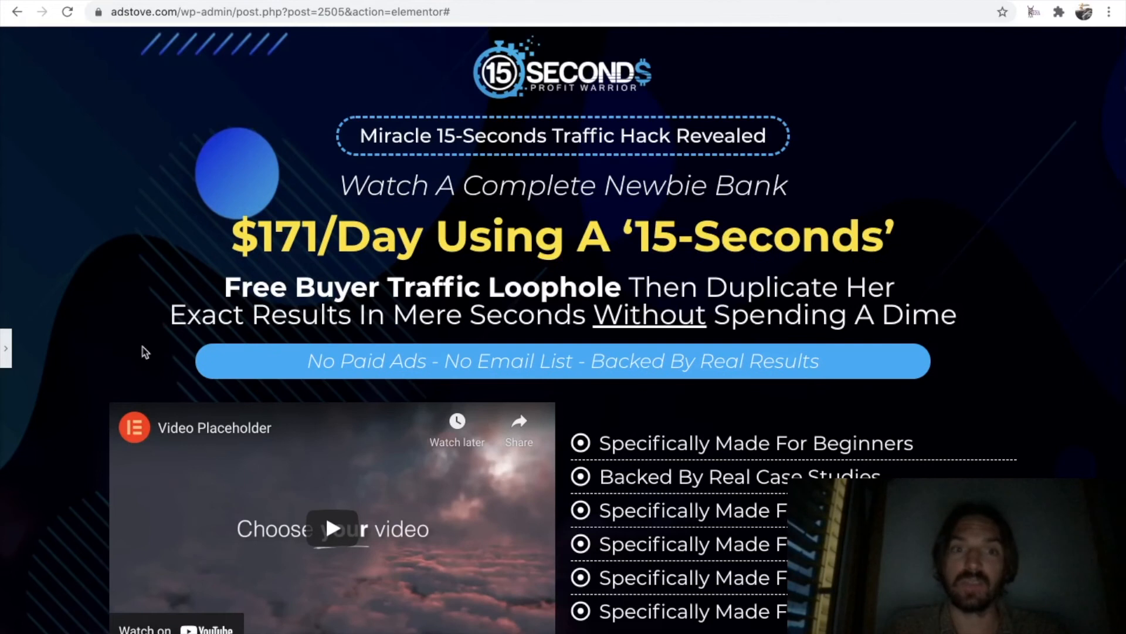
Unlink the main section's margin and padding values, set its top padding to 50 px, and preview the page at full width.
left_click(5, 350)
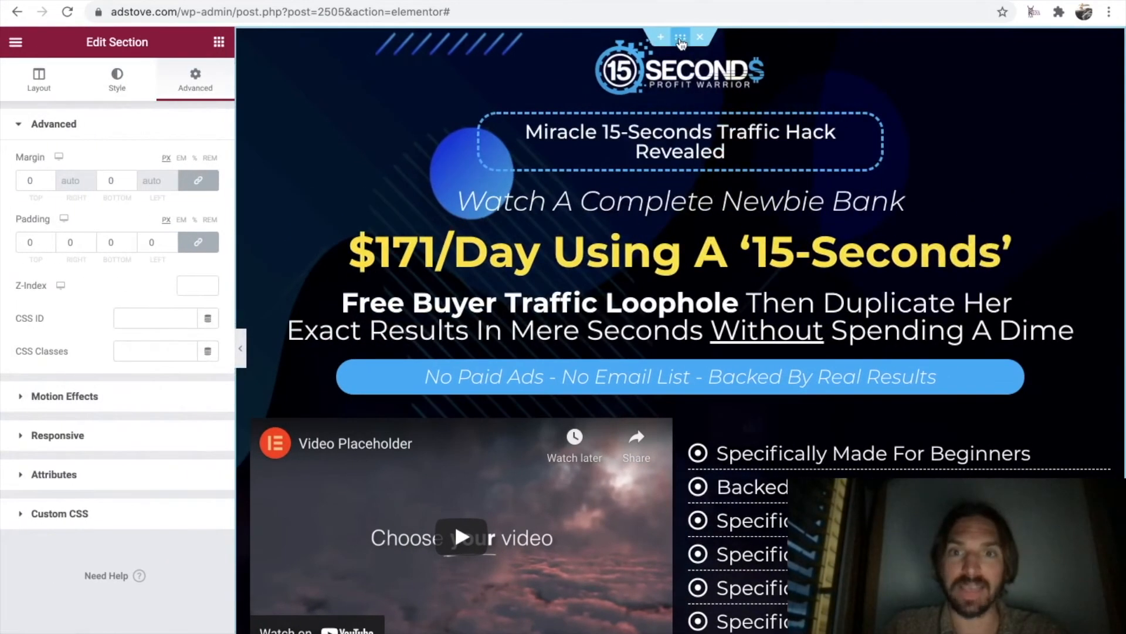
left_click(199, 182)
left_click(200, 244)
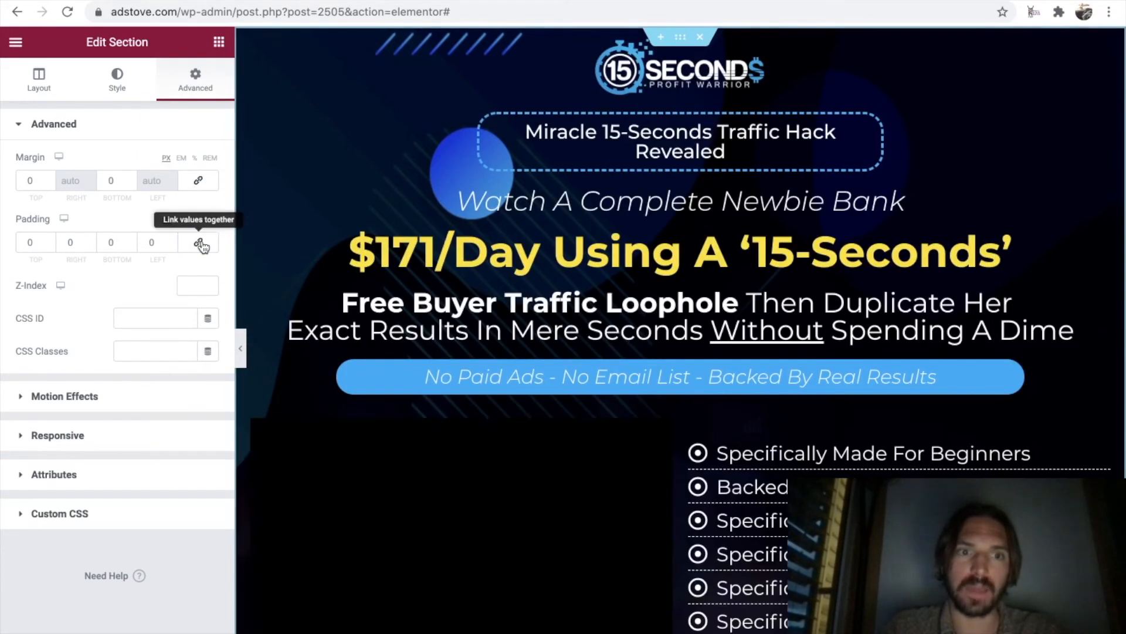
double_click(28, 242)
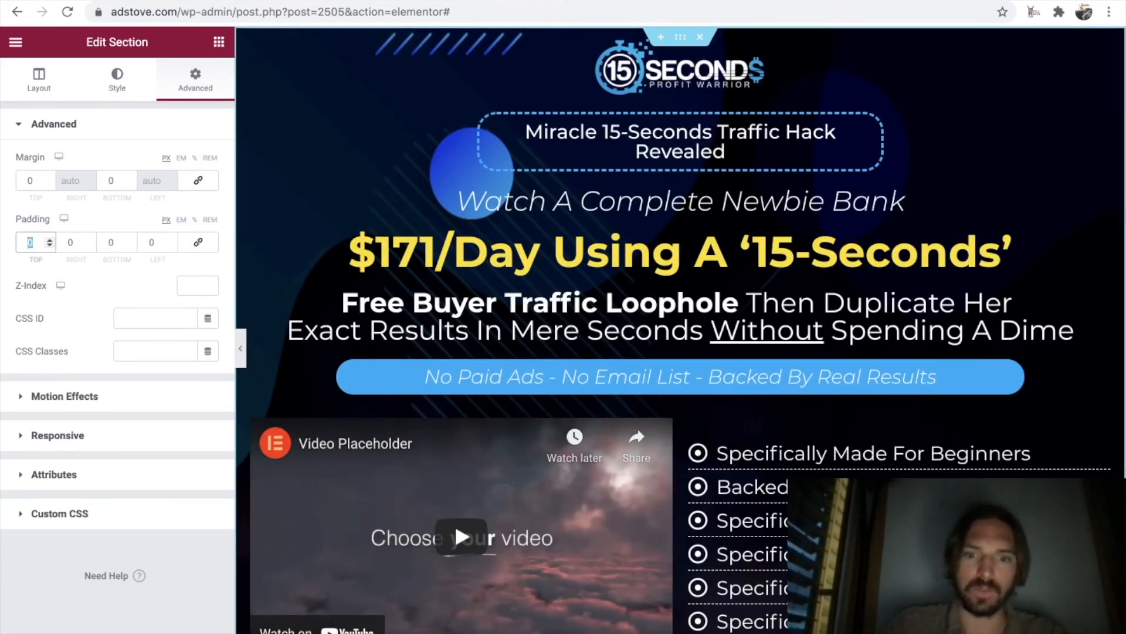
type("50")
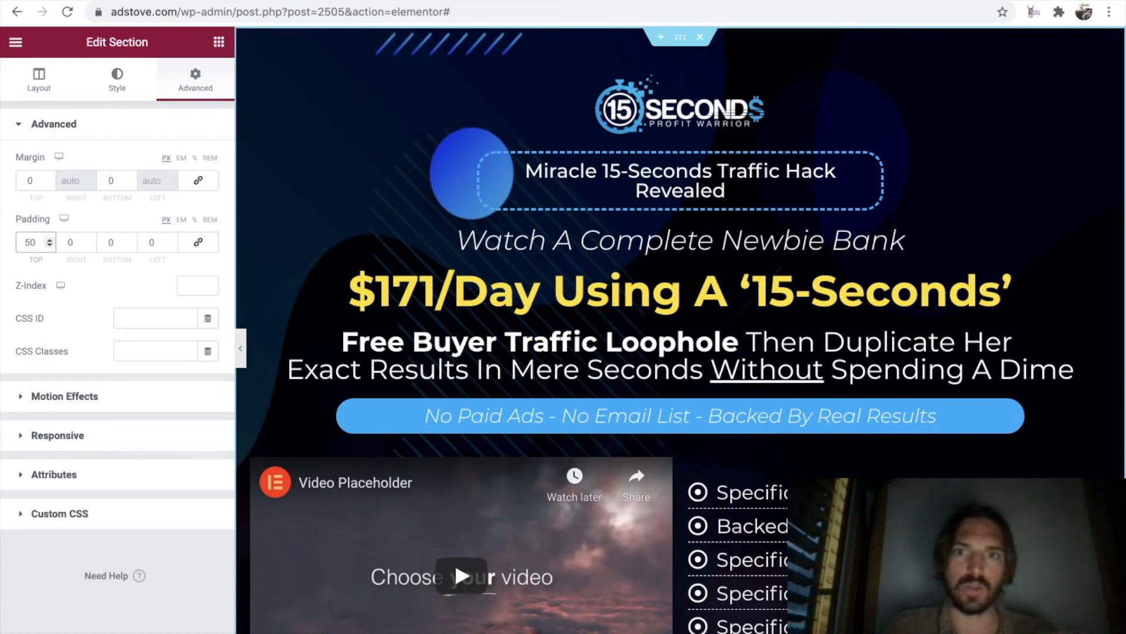
left_click(237, 351)
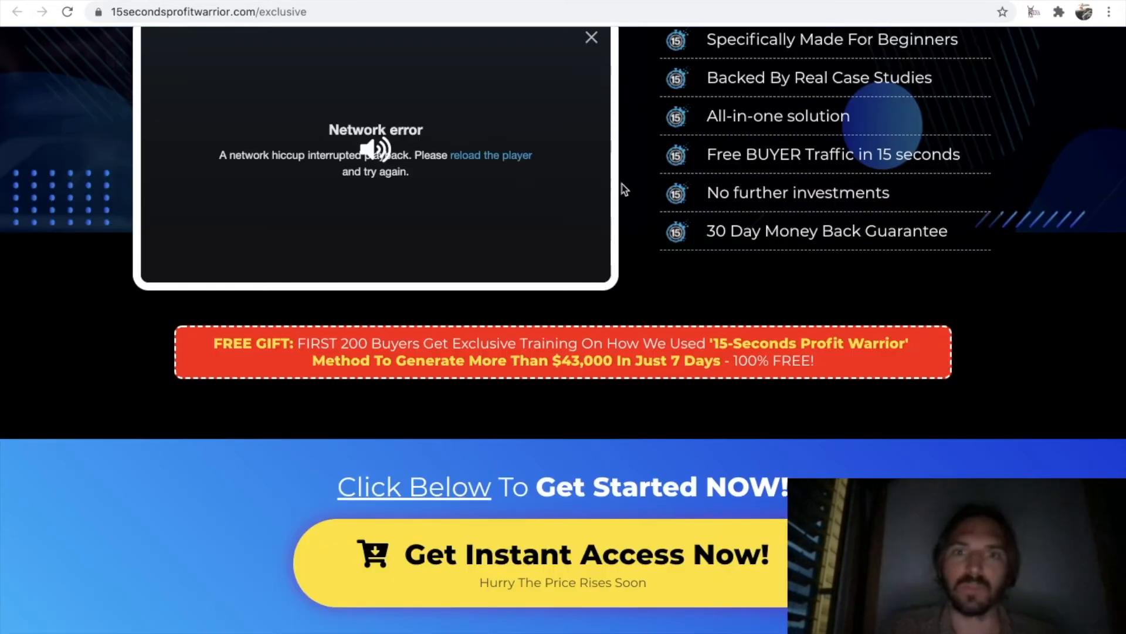
scroll(622, 184, "up", 8)
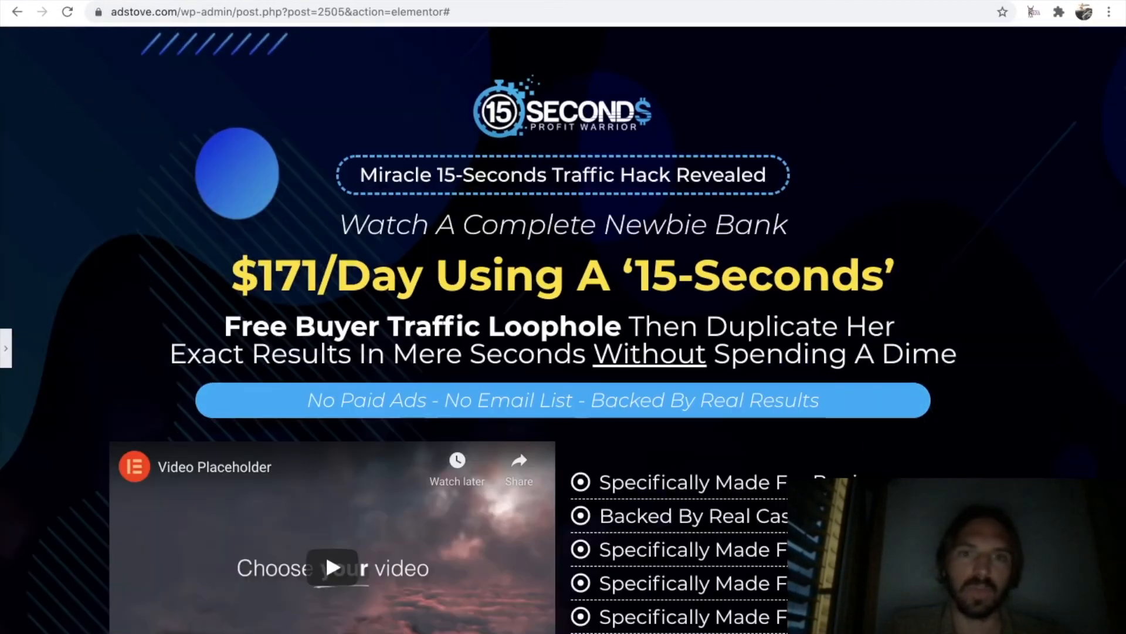
Try a 50 px bottom margin on the "Miracle 15-Seconds Traffic Hack Revealed" heading and reset it to 0.
left_click(5, 345)
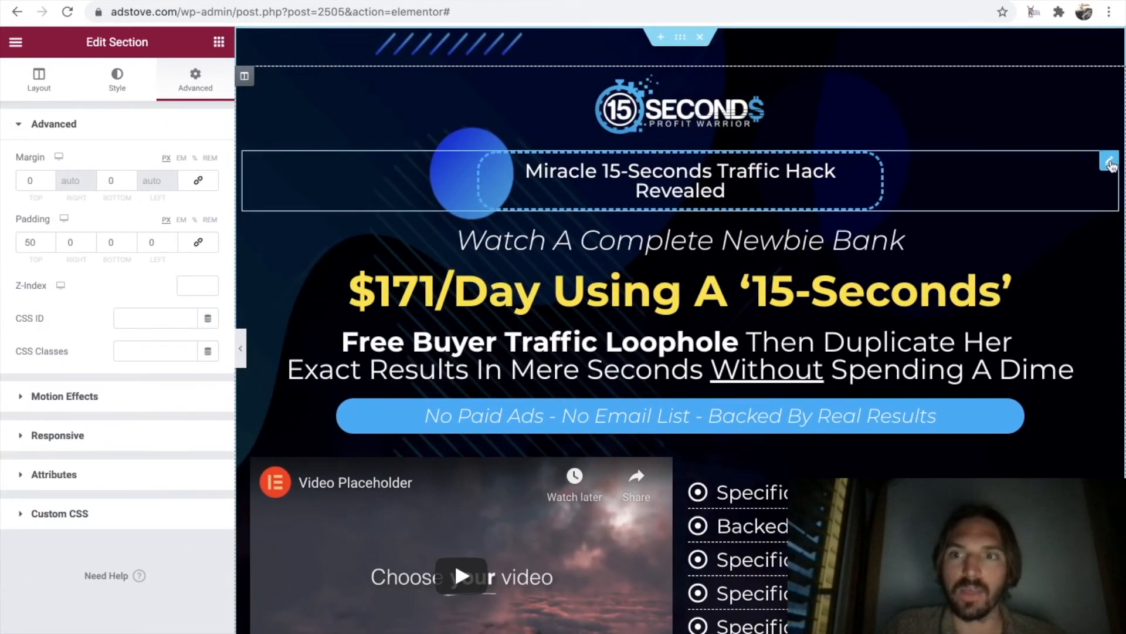
left_click(975, 185)
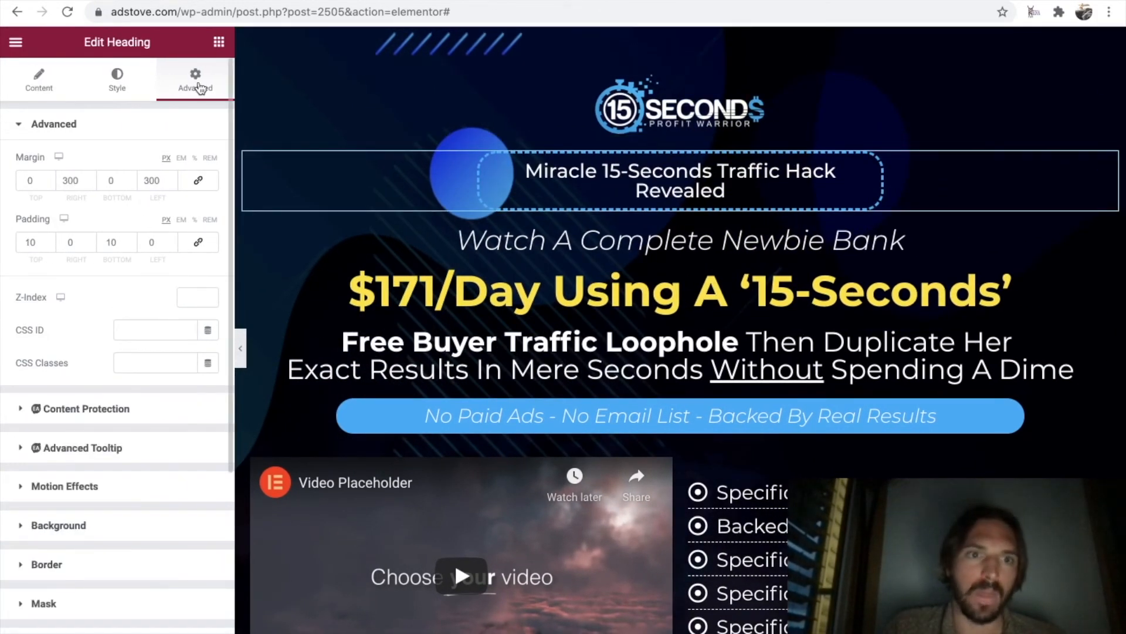
double_click(114, 182)
type("50")
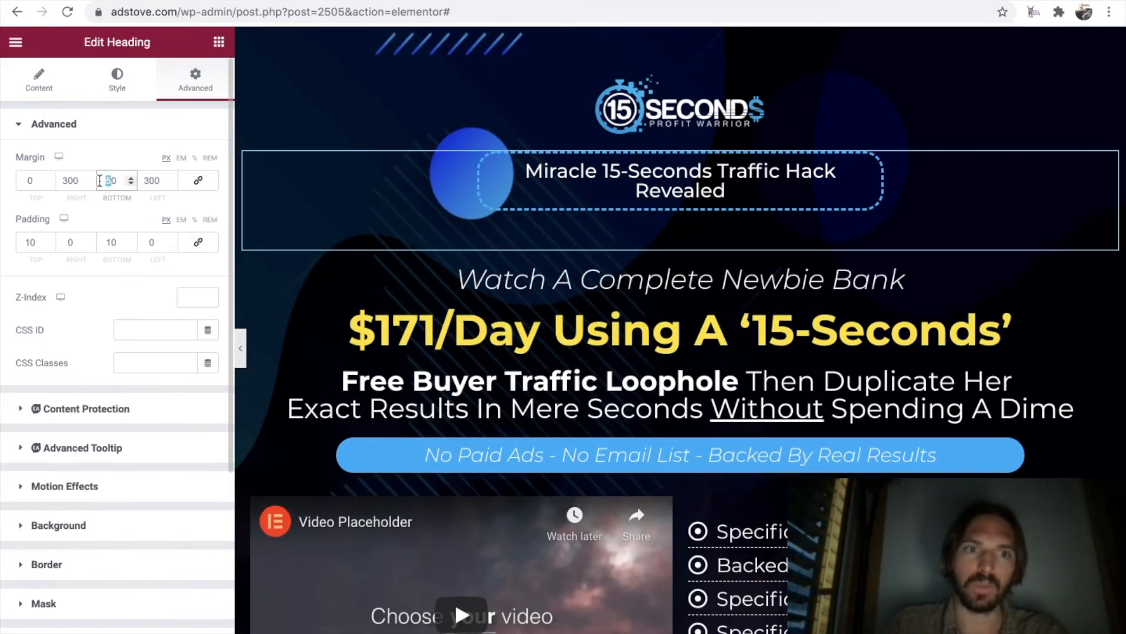
left_click_drag(117, 180, 105, 180)
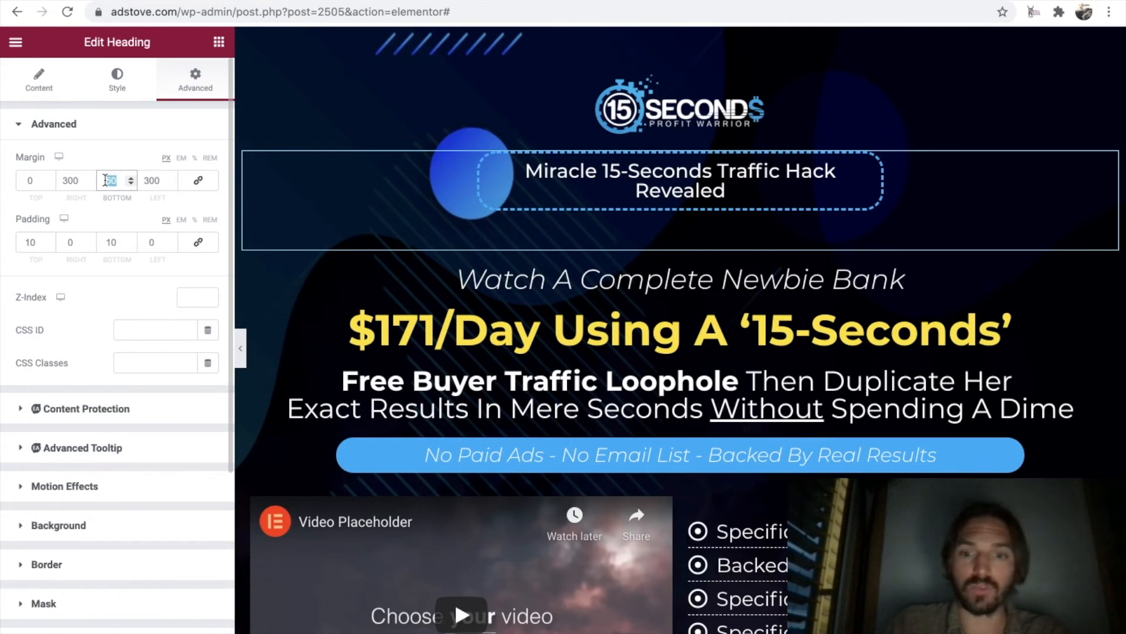
type("0")
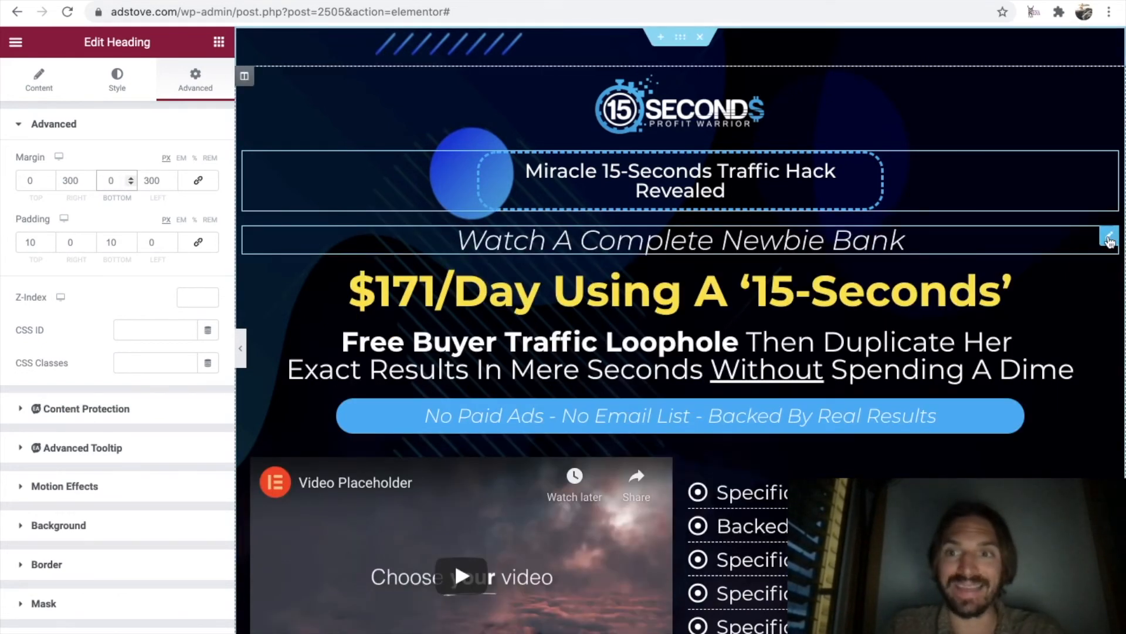
Unlink the "Watch A Complete Newbie Bank" heading's spacing values, set its top margin to 25 px, and compare the preview with the reference page.
left_click(1109, 238)
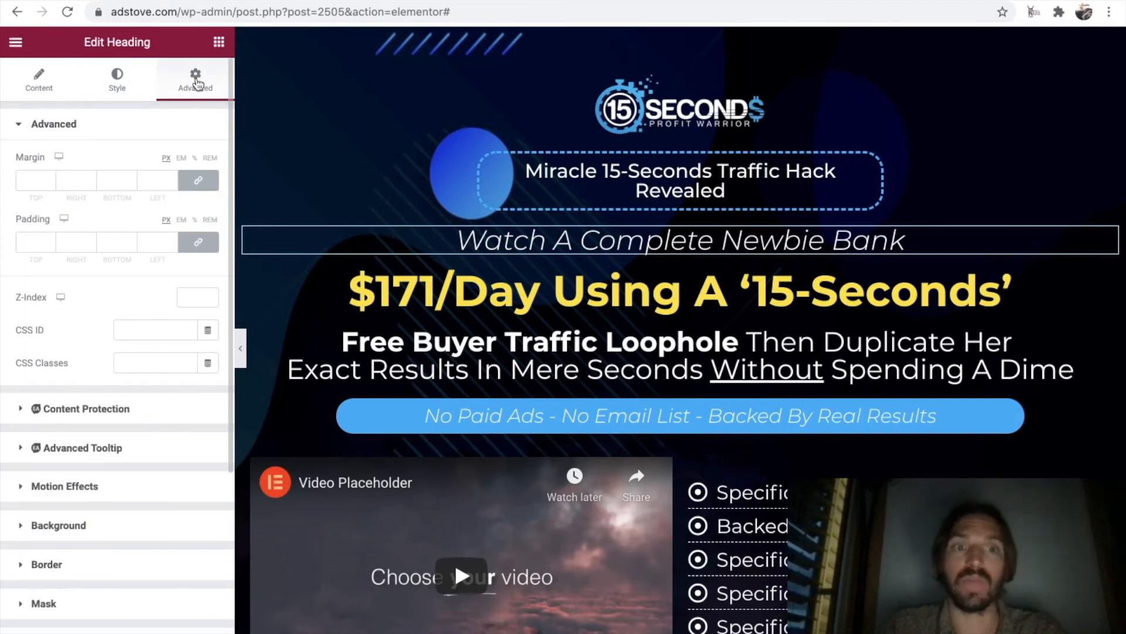
left_click(210, 186)
left_click(209, 251)
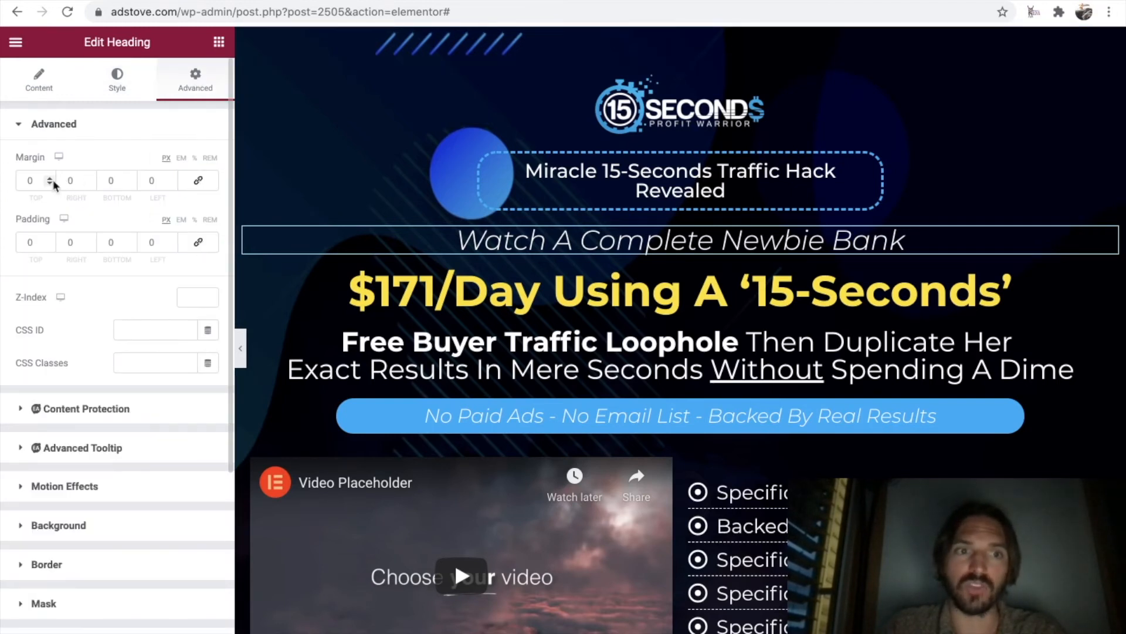
type("25")
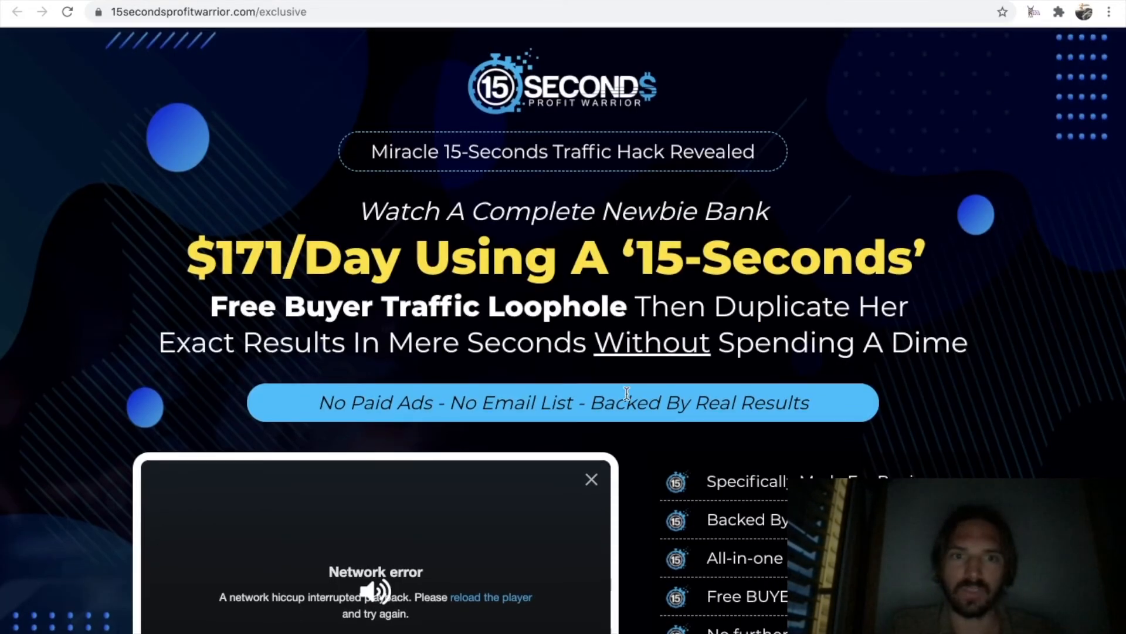
scroll(583, 354, "down", 3)
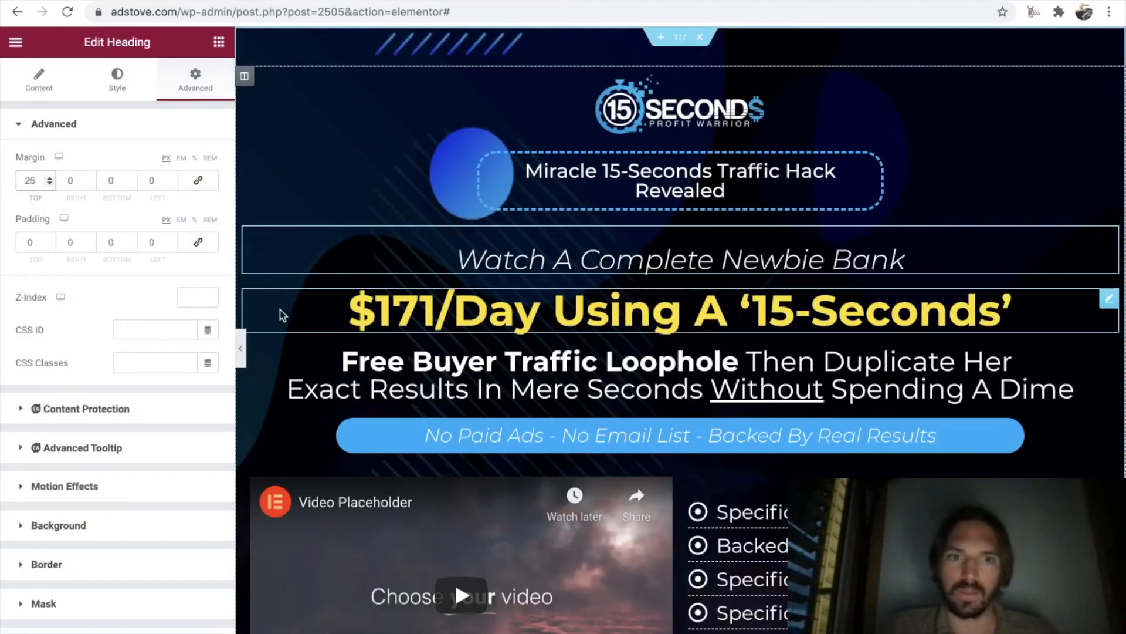
left_click(244, 343)
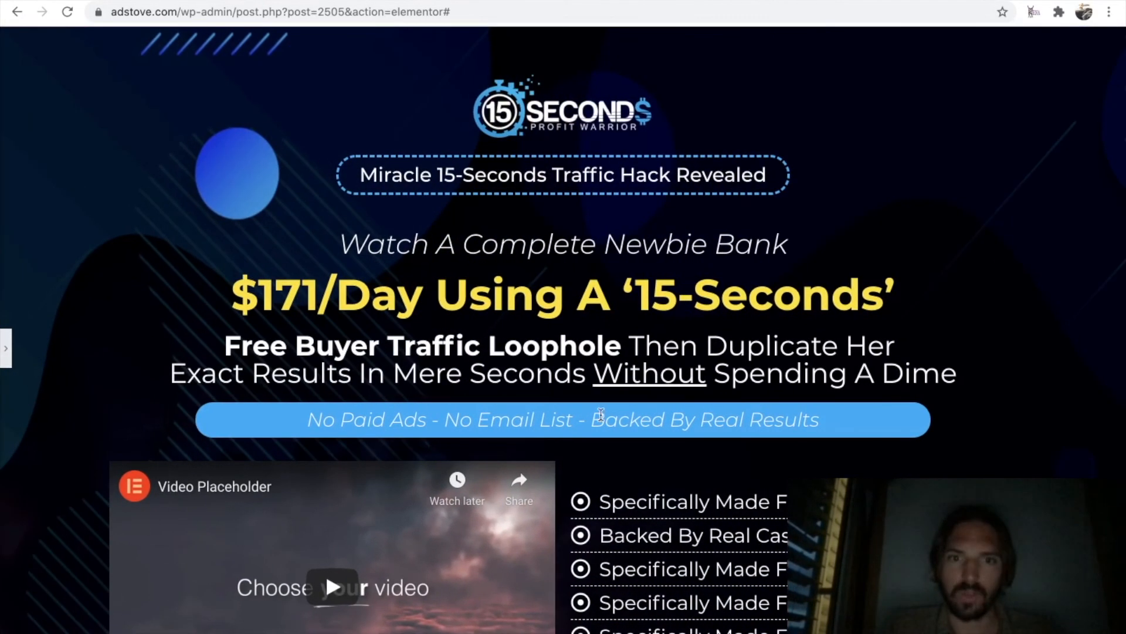
scroll(665, 443, "down", 3)
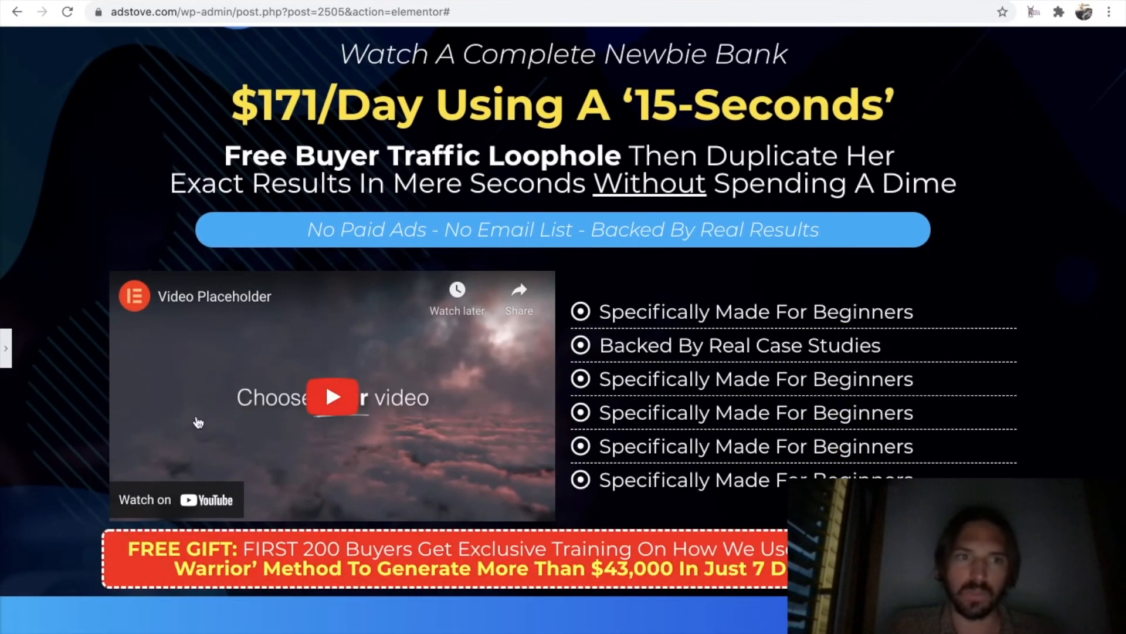
Unlink the margin and padding values of the inner section holding the video and icon list, and set its top margin to 25 px.
left_click(6, 347)
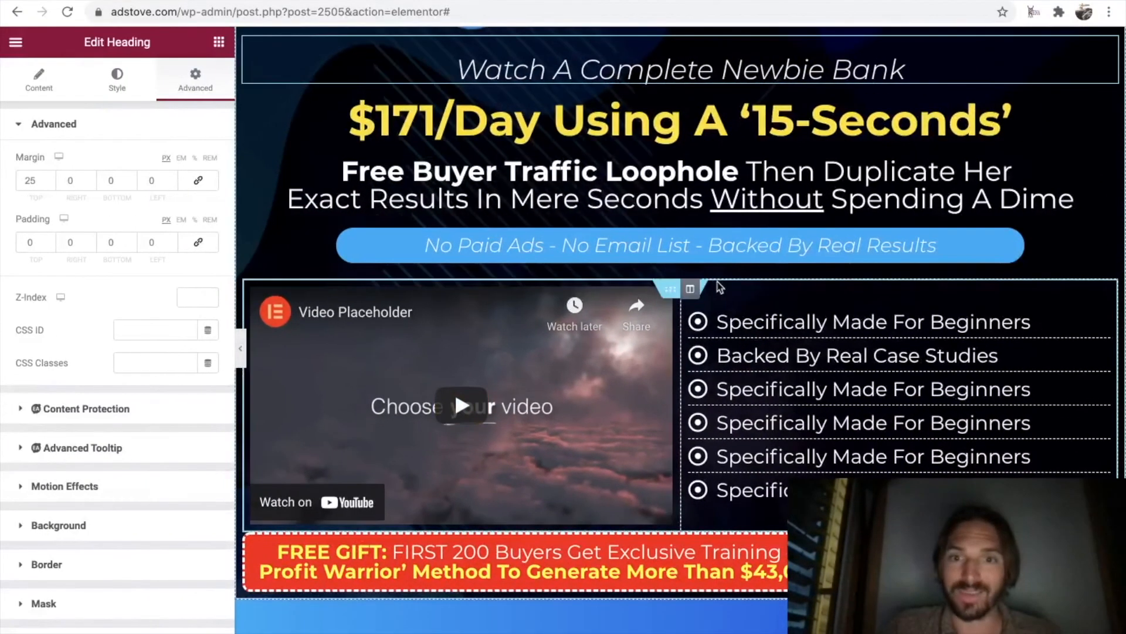
left_click(669, 292)
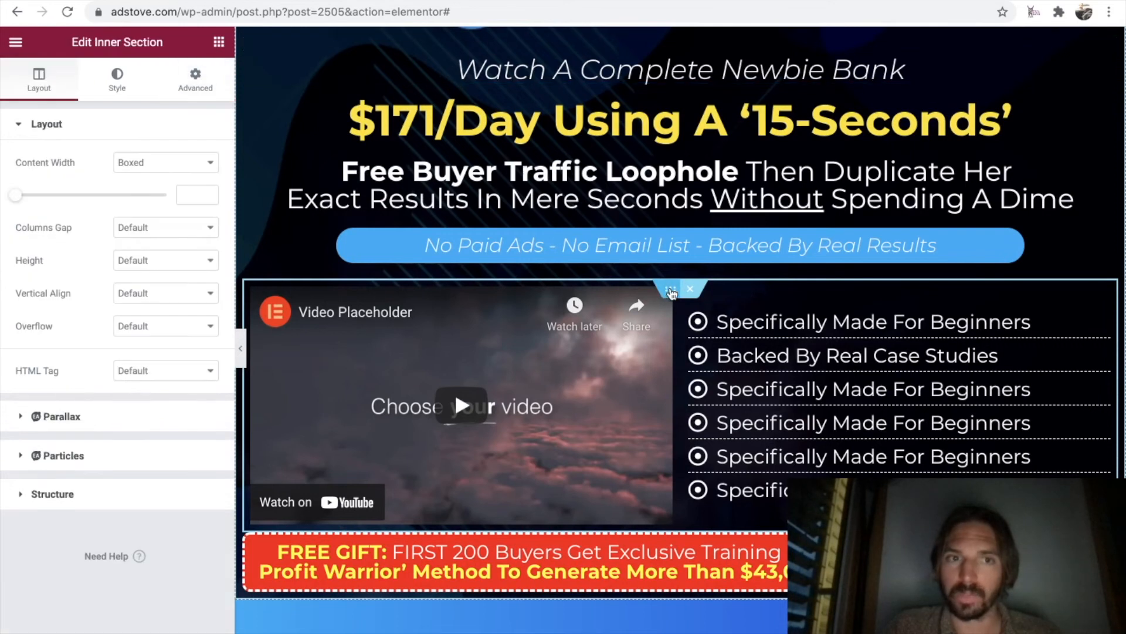
left_click(197, 83)
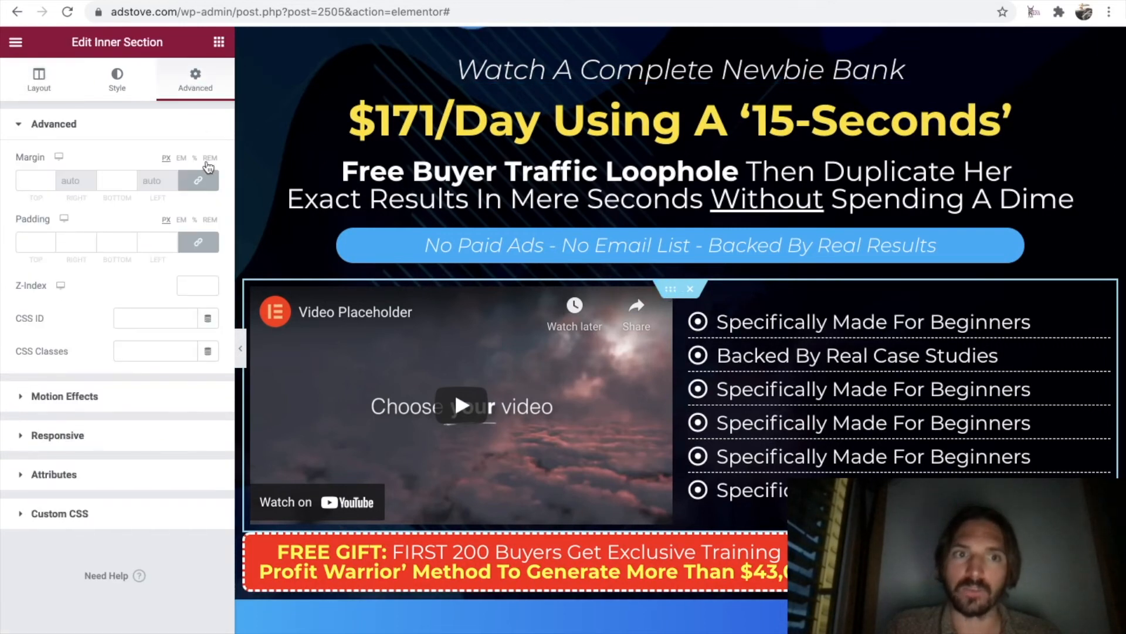
left_click(198, 182)
left_click(198, 247)
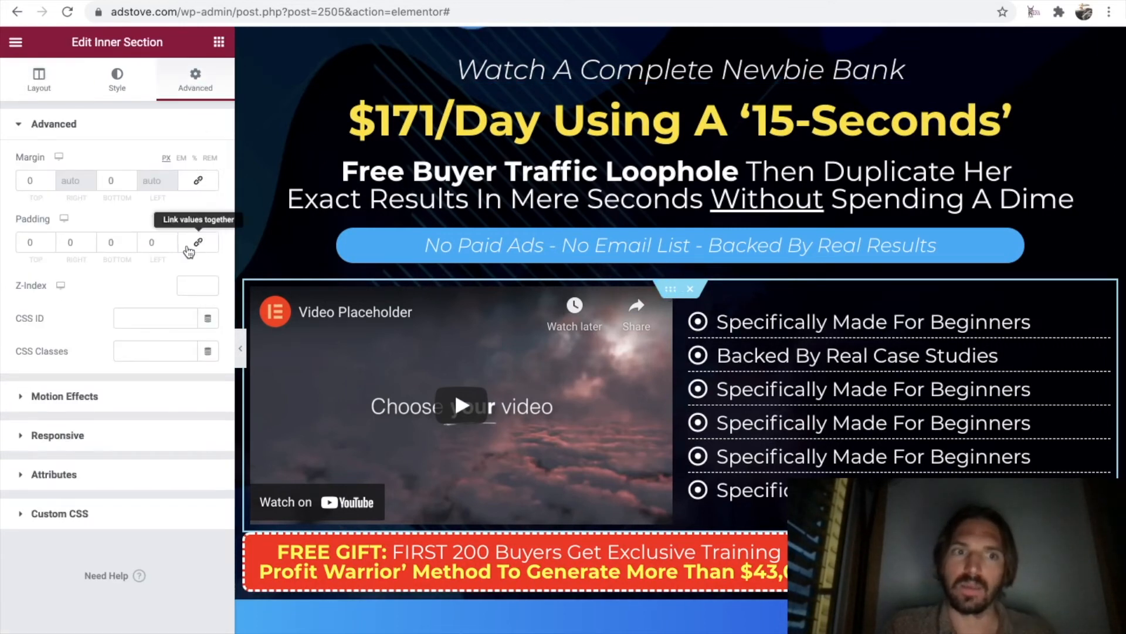
double_click(28, 182)
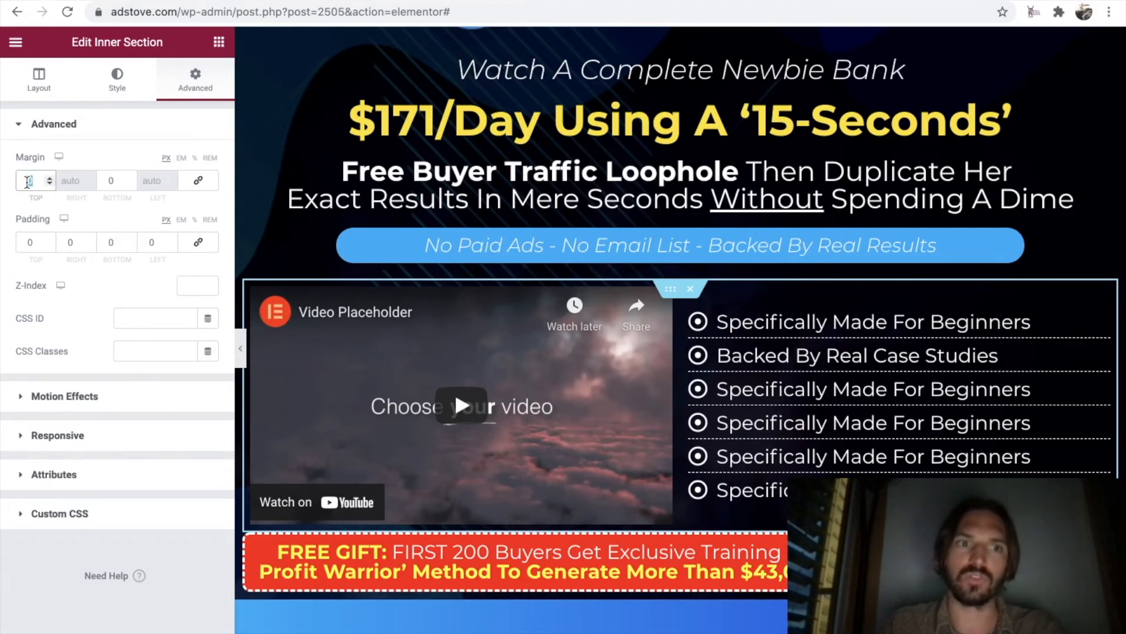
type("25")
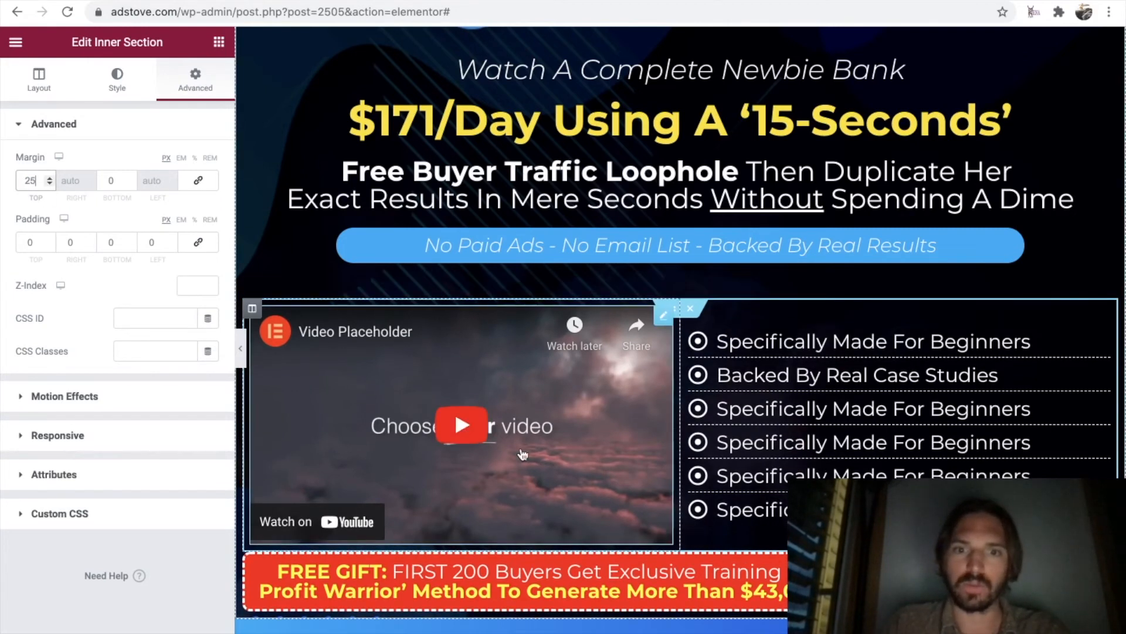
Set the video inner section's bottom margin to 25 px and review the whole page's spacing in the full-width preview.
double_click(109, 182)
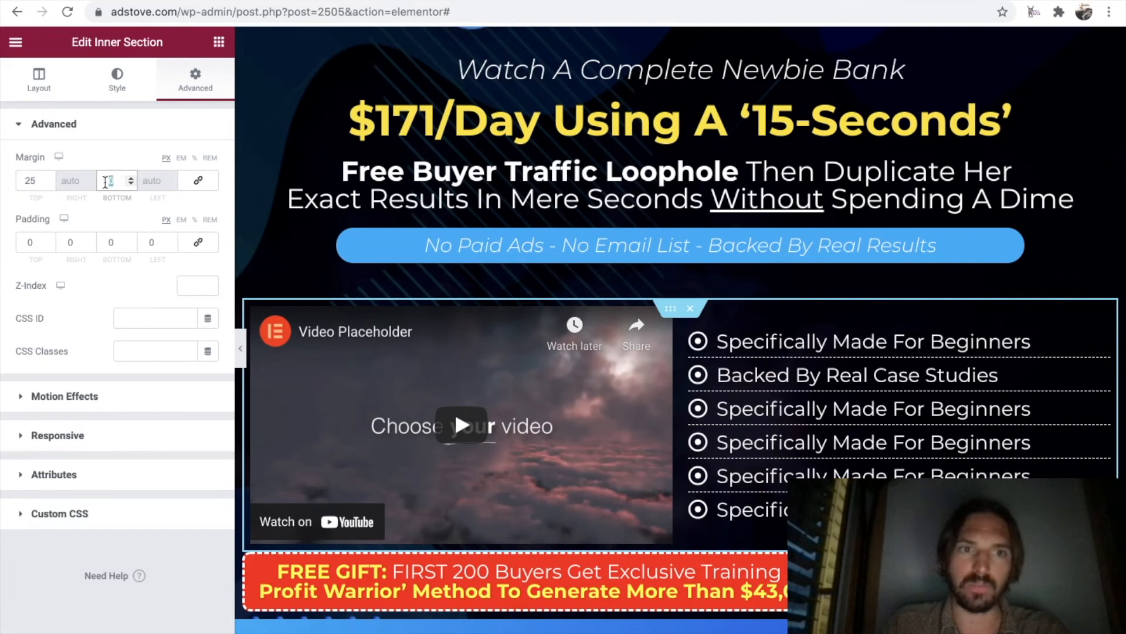
type("25")
scroll(578, 418, "down", 2)
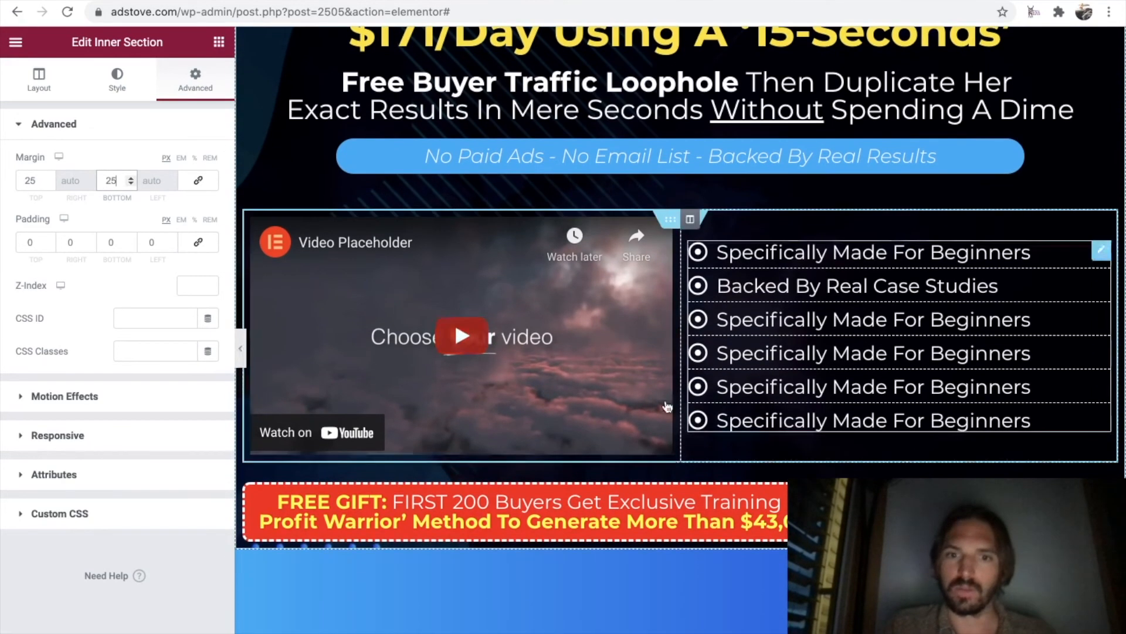
left_click(240, 350)
scroll(490, 396, "up", 5)
scroll(490, 397, "down", 4)
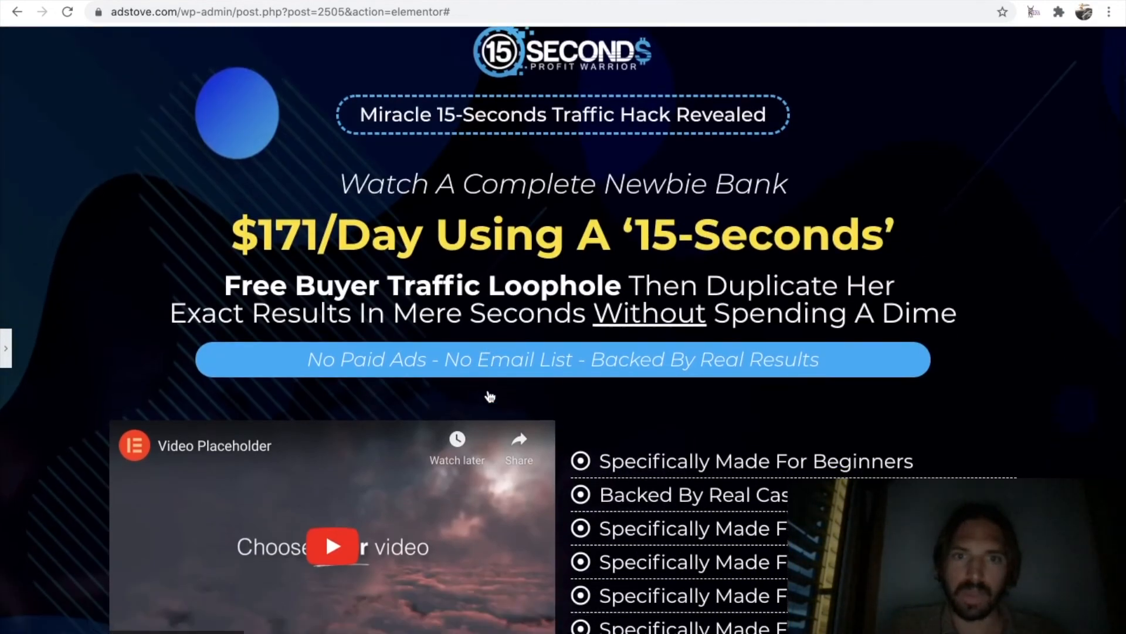
scroll(109, 356, "up", 4)
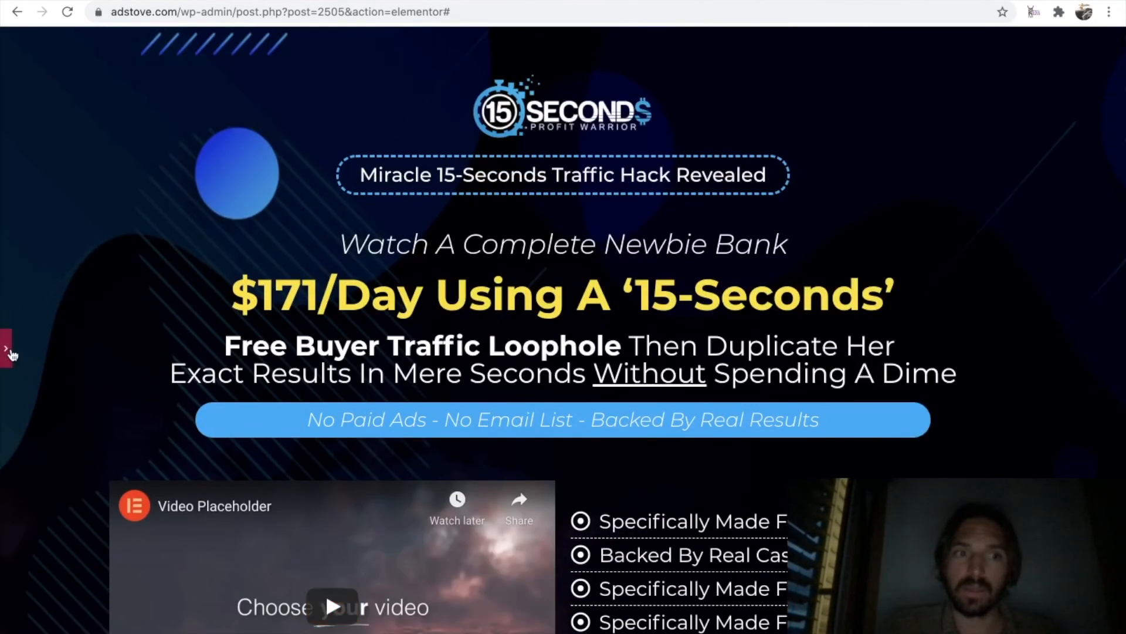
scroll(325, 543, "down", 6)
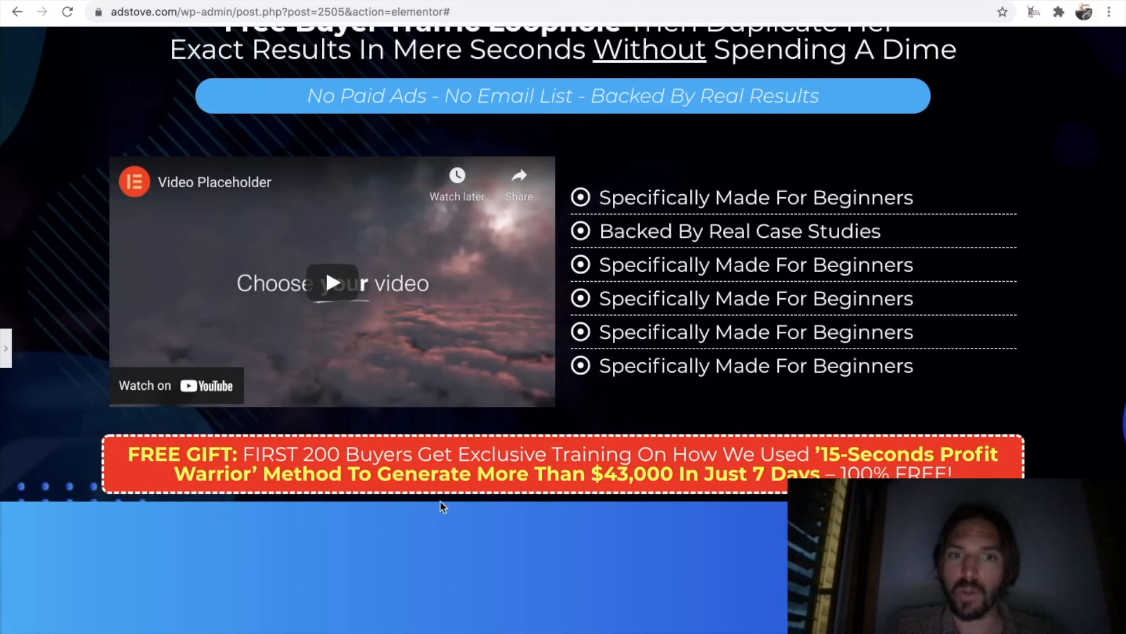
scroll(446, 512, "up", 6)
Set the main section's bottom padding to 50 px and check the space below the free gift banner.
left_click(5, 348)
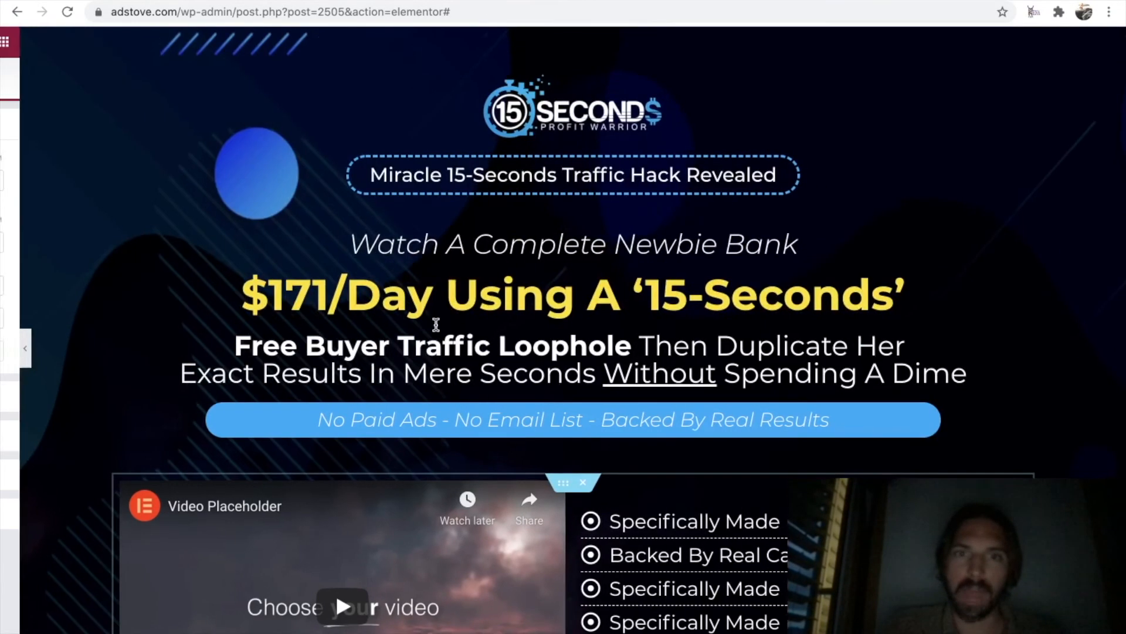
left_click(680, 42)
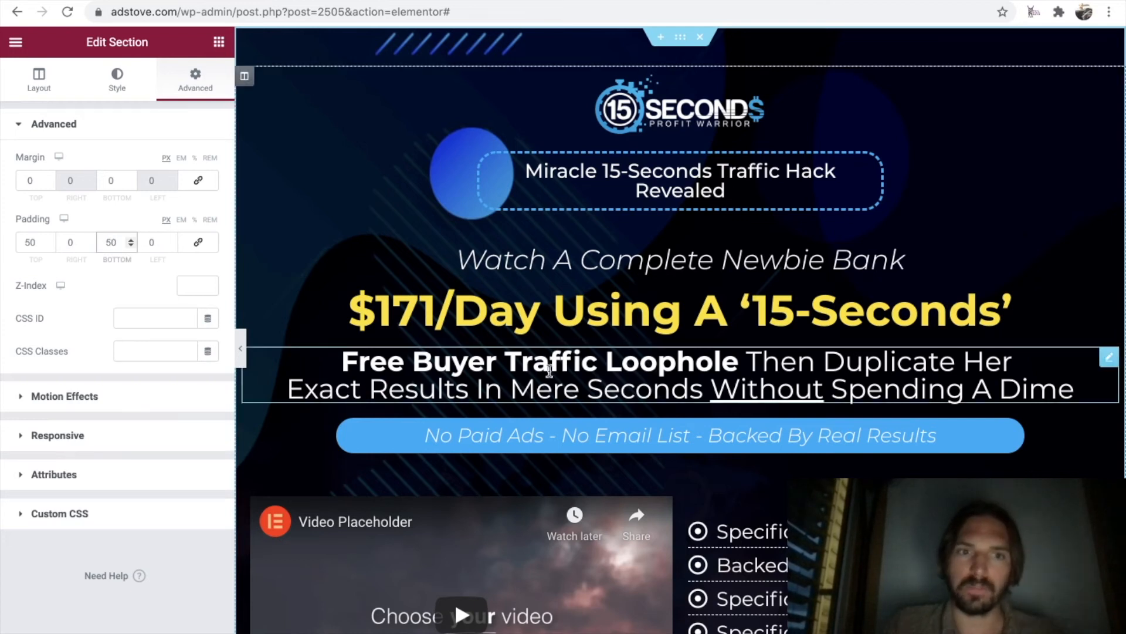
scroll(531, 350, "down", 8)
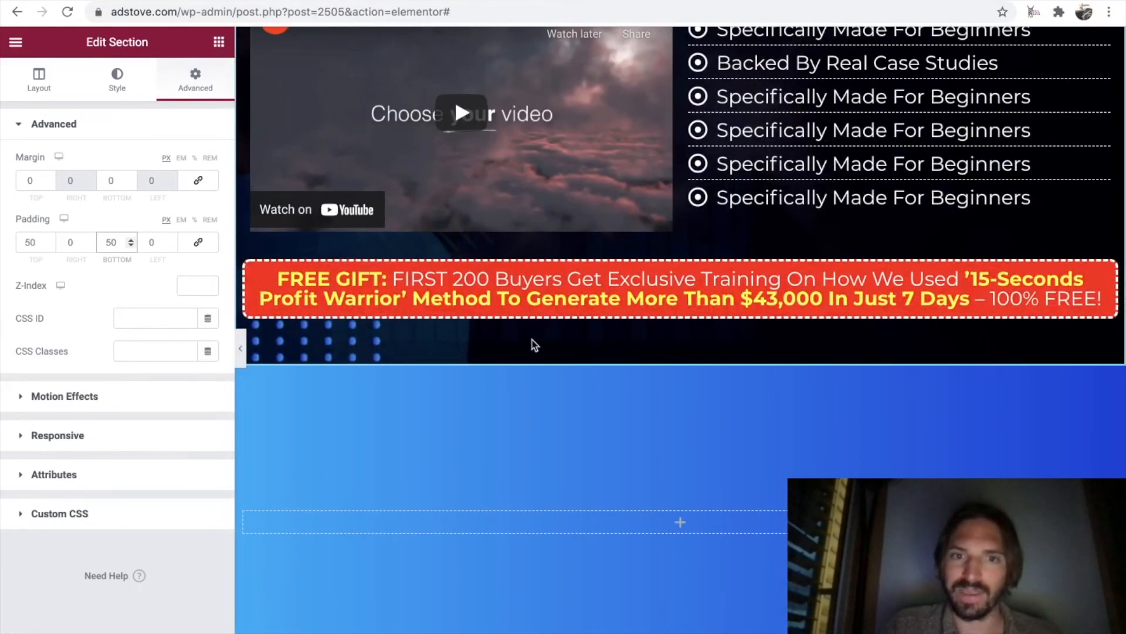
Check the reference call-to-action heading, duplicate the "Free Buyer Traffic Loophole" text, and move the copy into the empty blue section.
key("ctrl+Tab")
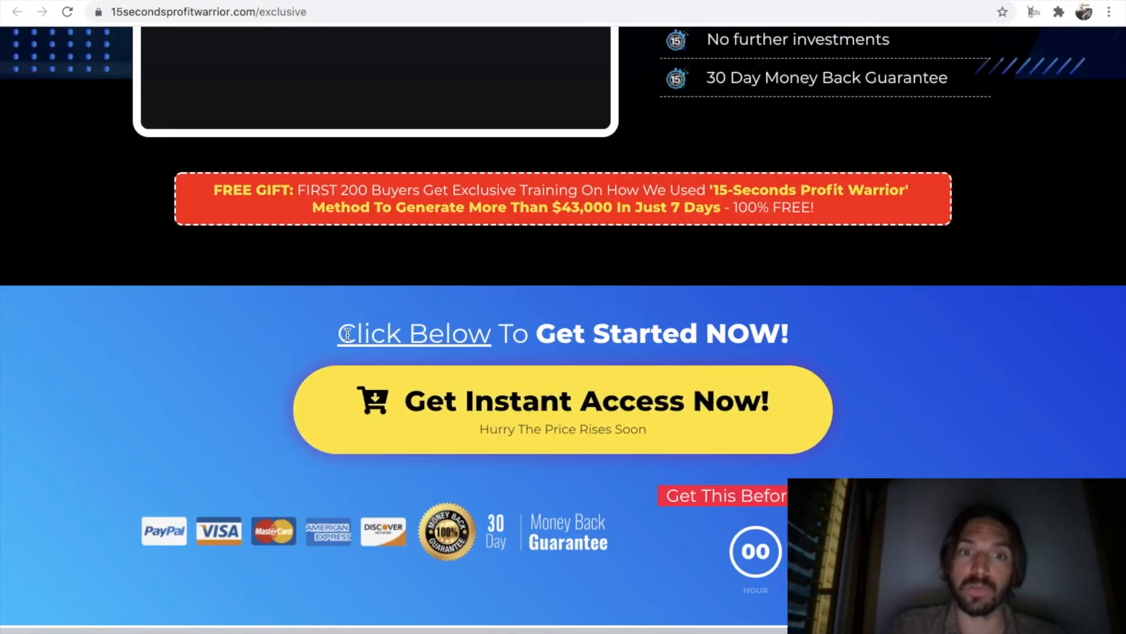
left_click_drag(340, 334, 804, 333)
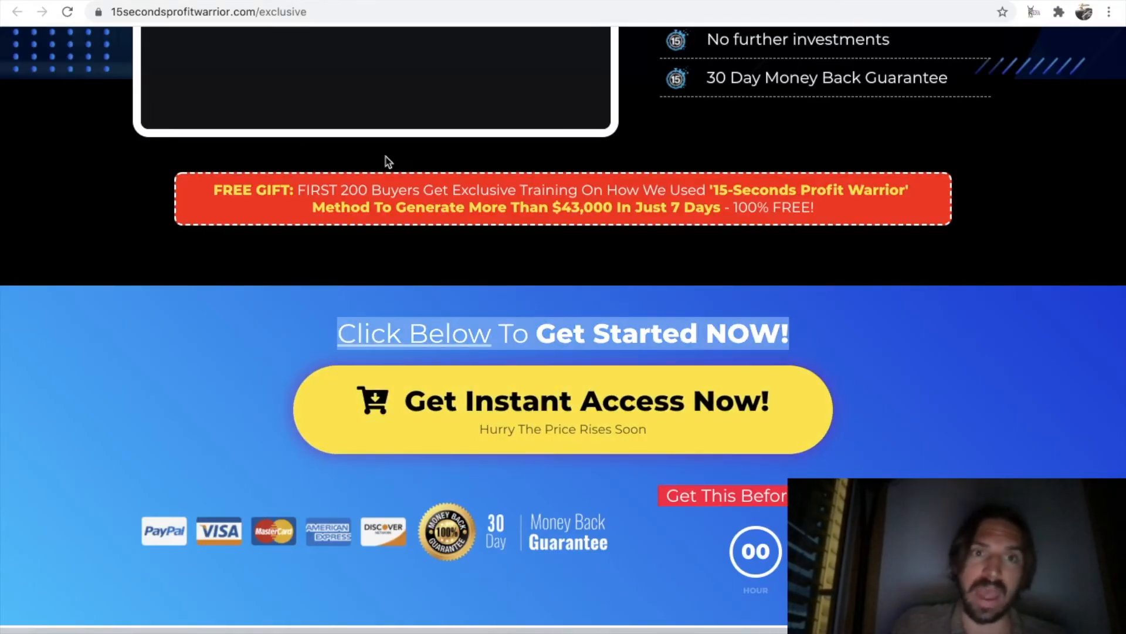
left_click(189, 0)
scroll(802, 298, "down", 2)
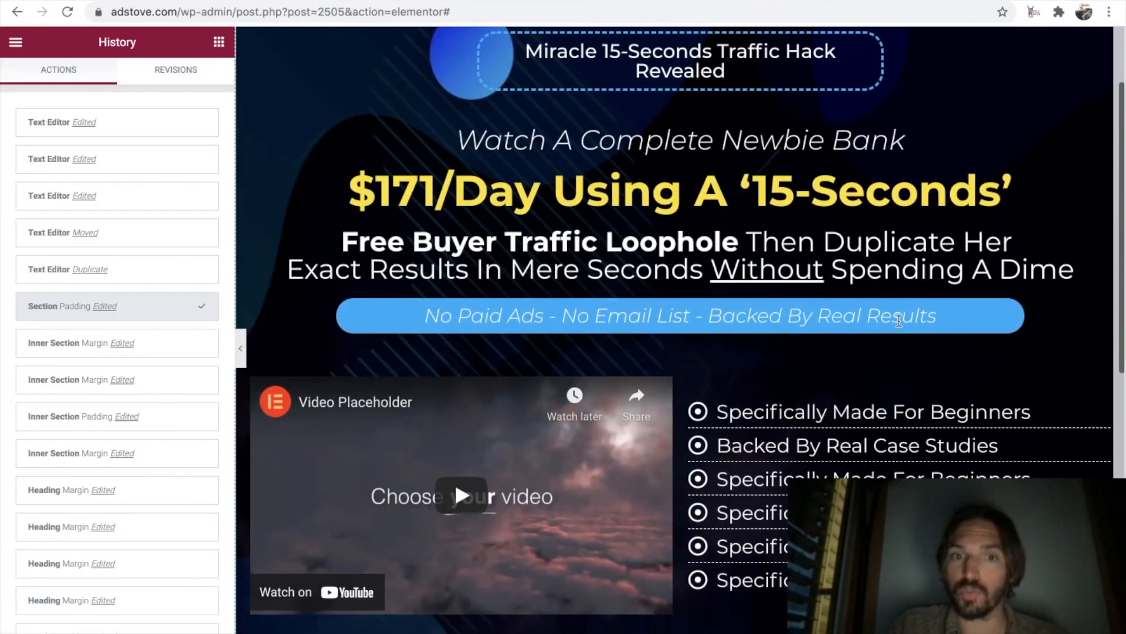
right_click(1107, 239)
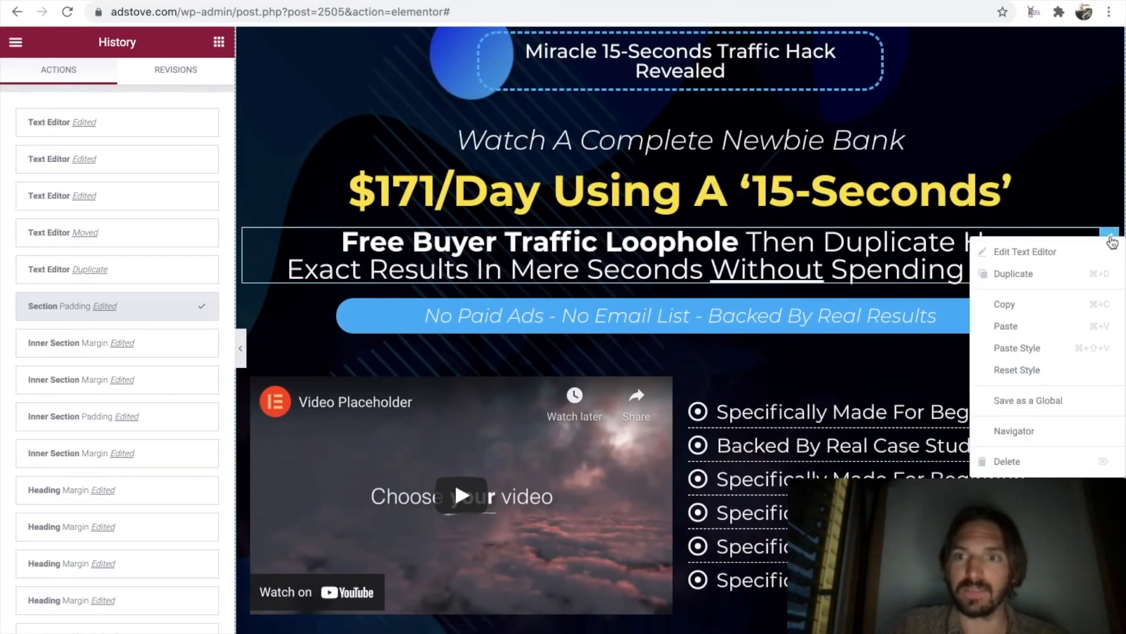
left_click(1024, 275)
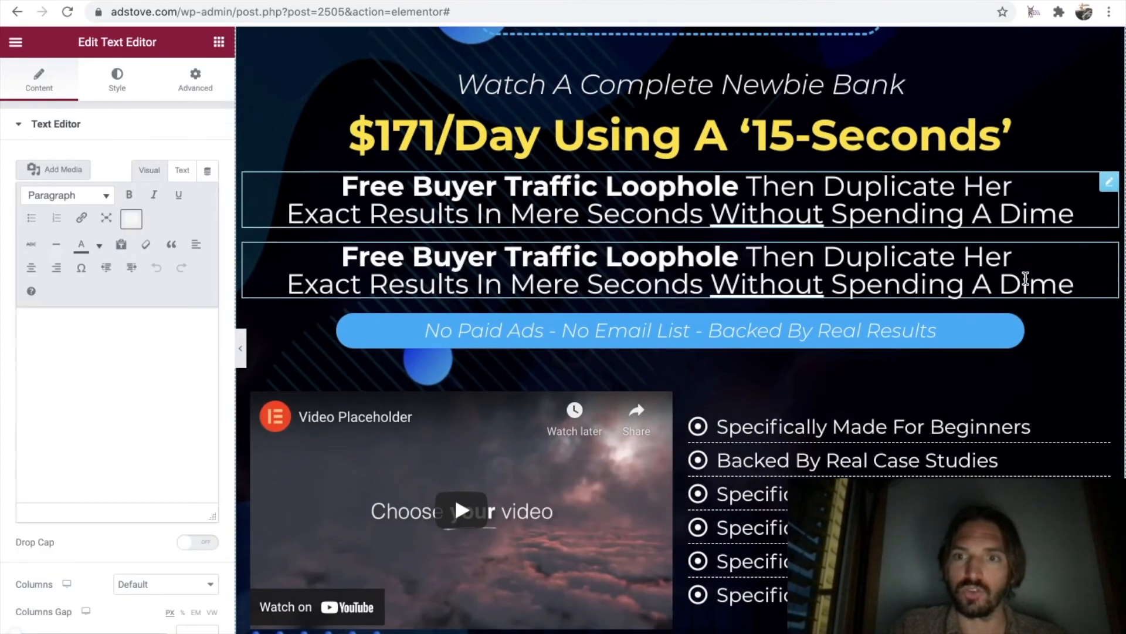
left_click_drag(1107, 185, 696, 467)
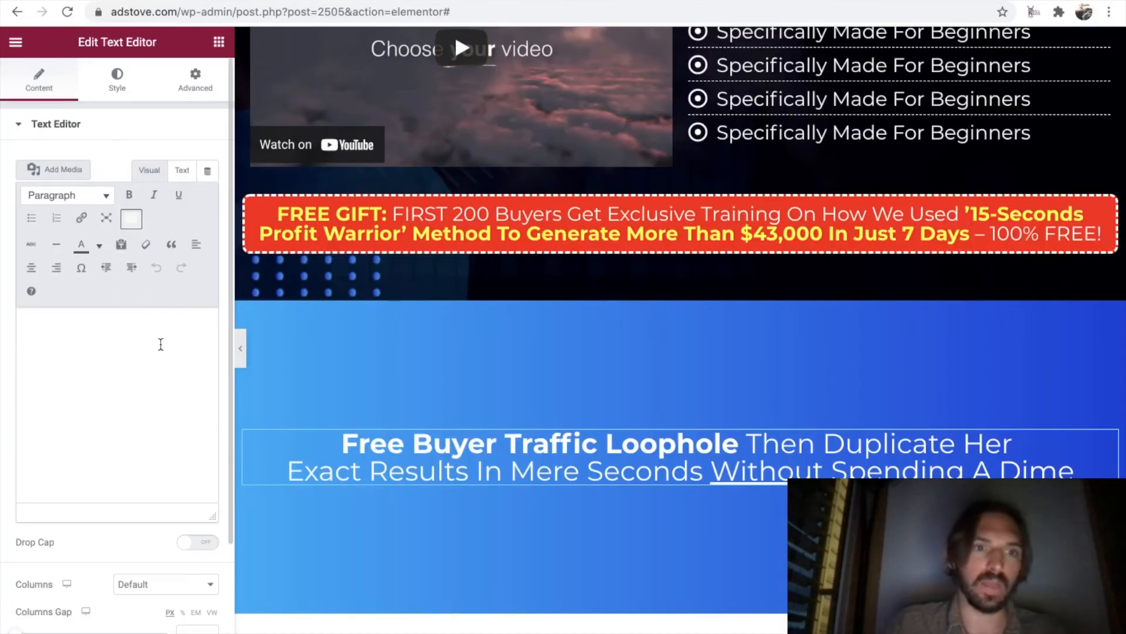
Recolor the copied text in the blue section black and replace its wording with "Click Below To Get Started NOW!".
left_click_drag(185, 422, 51, 327)
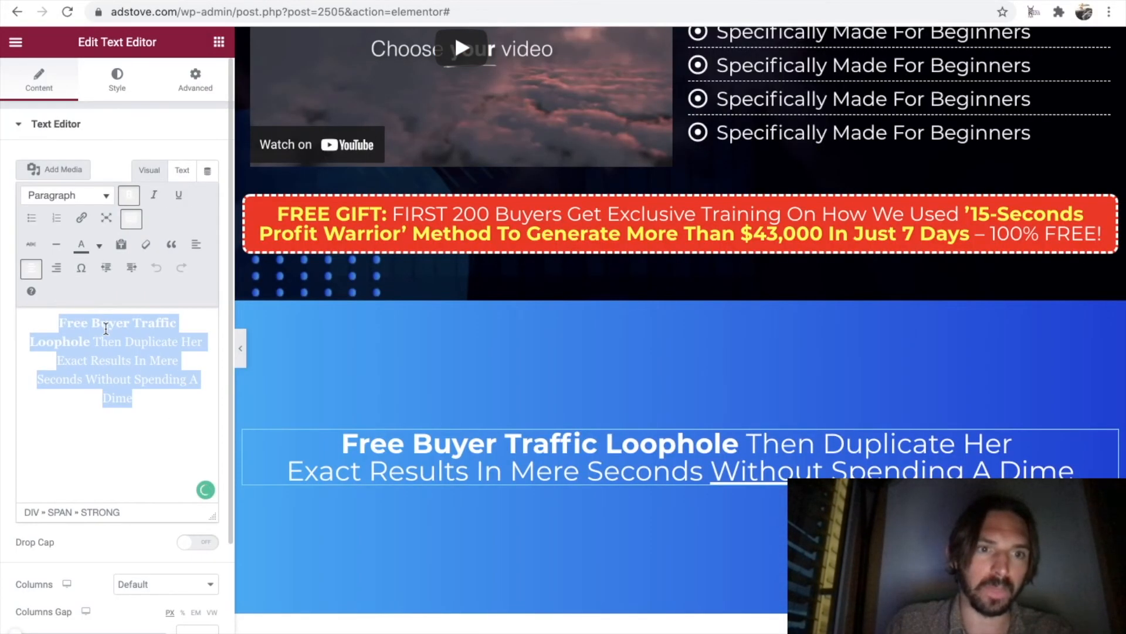
left_click(99, 247)
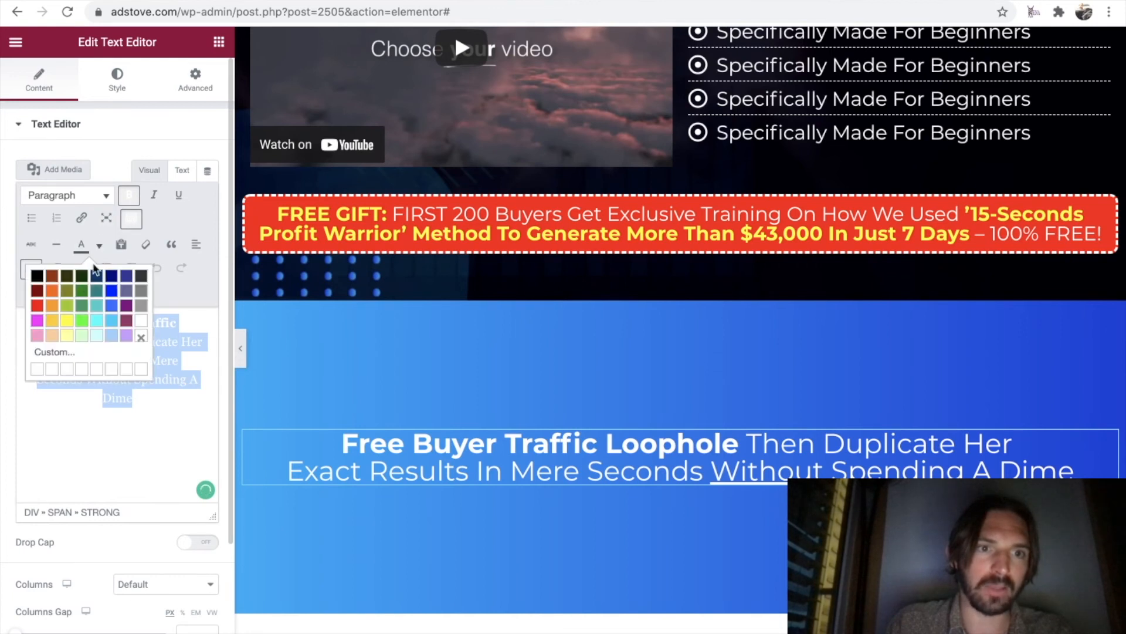
left_click(36, 269)
left_click(136, 400)
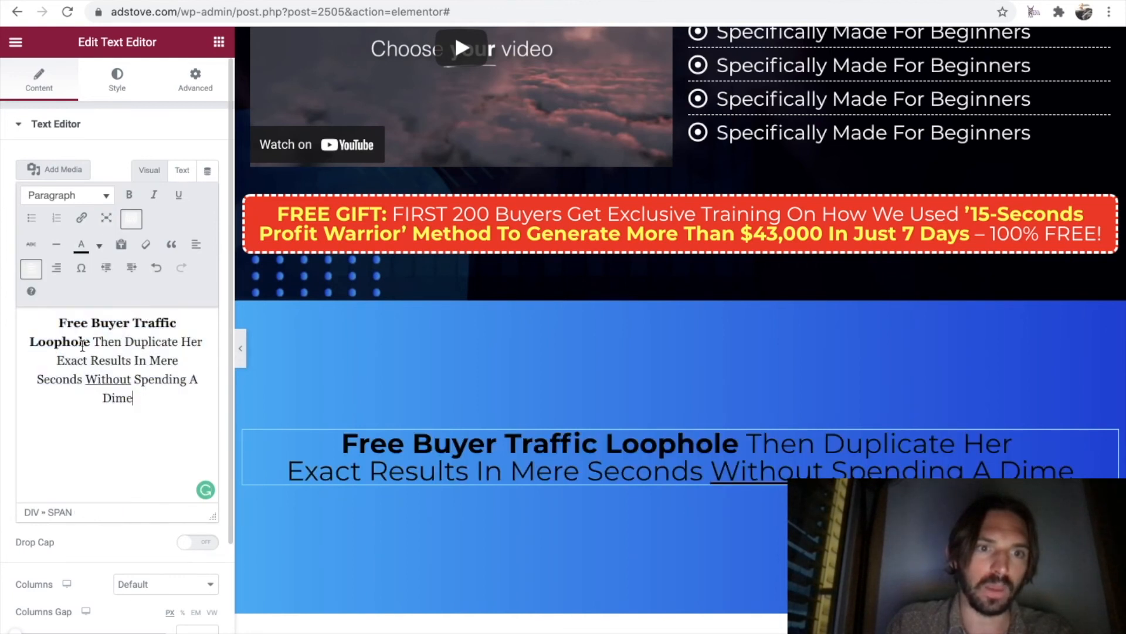
key("ctrl+a")
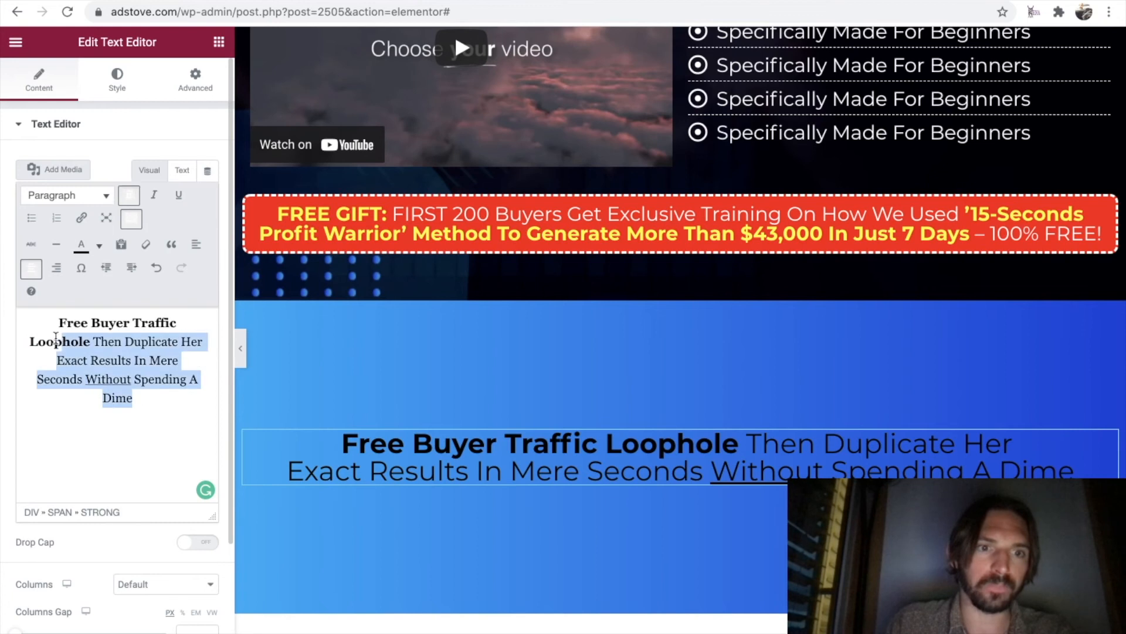
key("BackSpace")
type("Click")
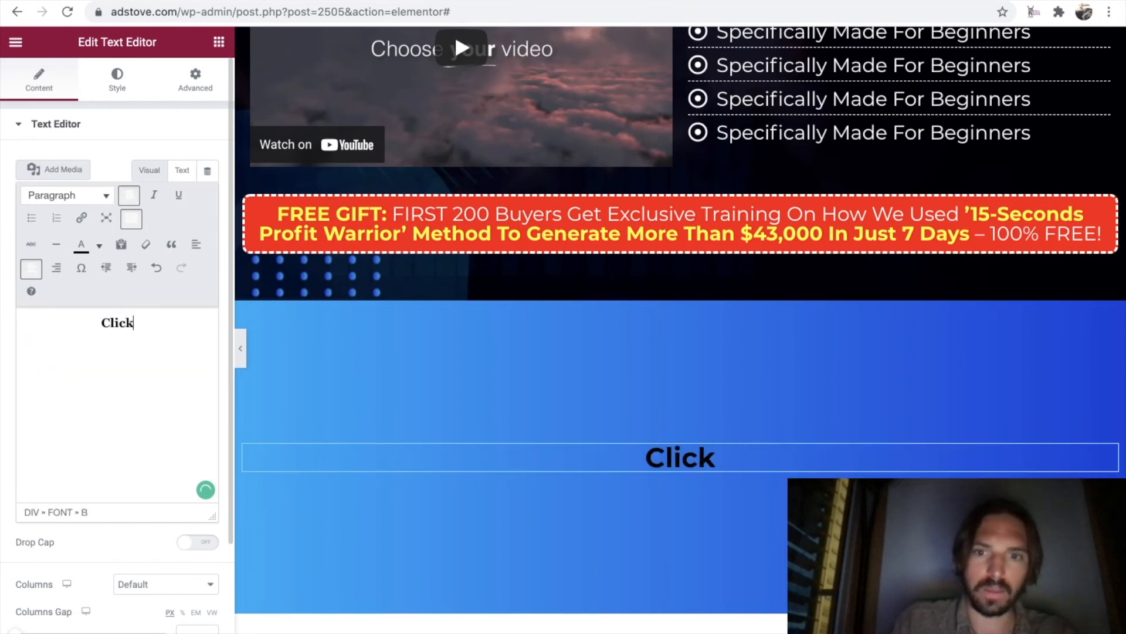
type(" Below")
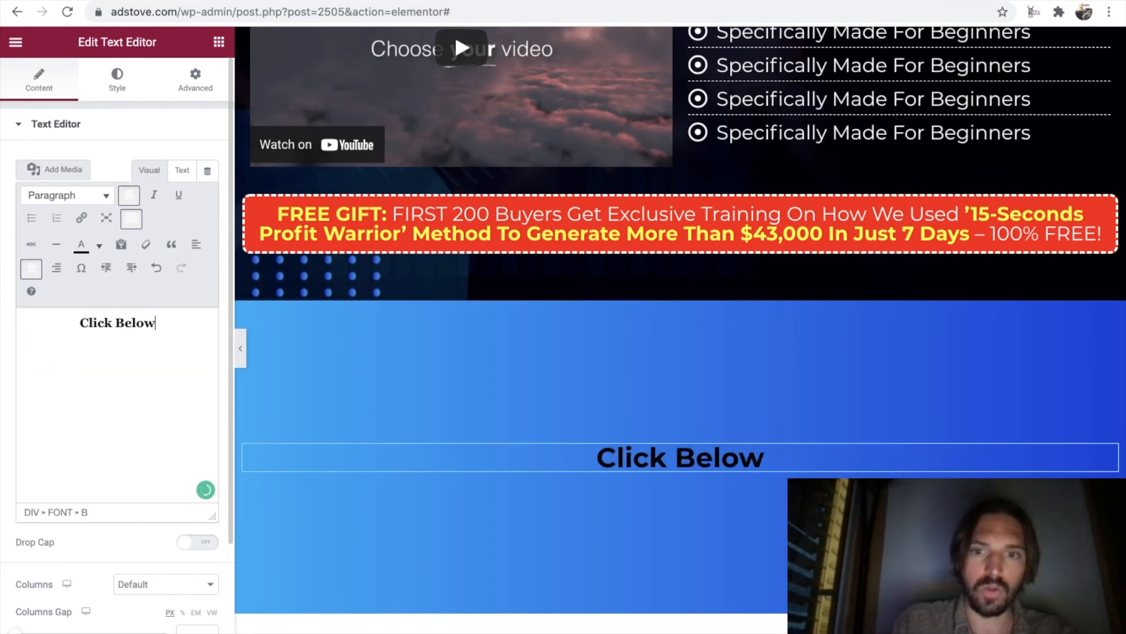
type(" To Get Starte")
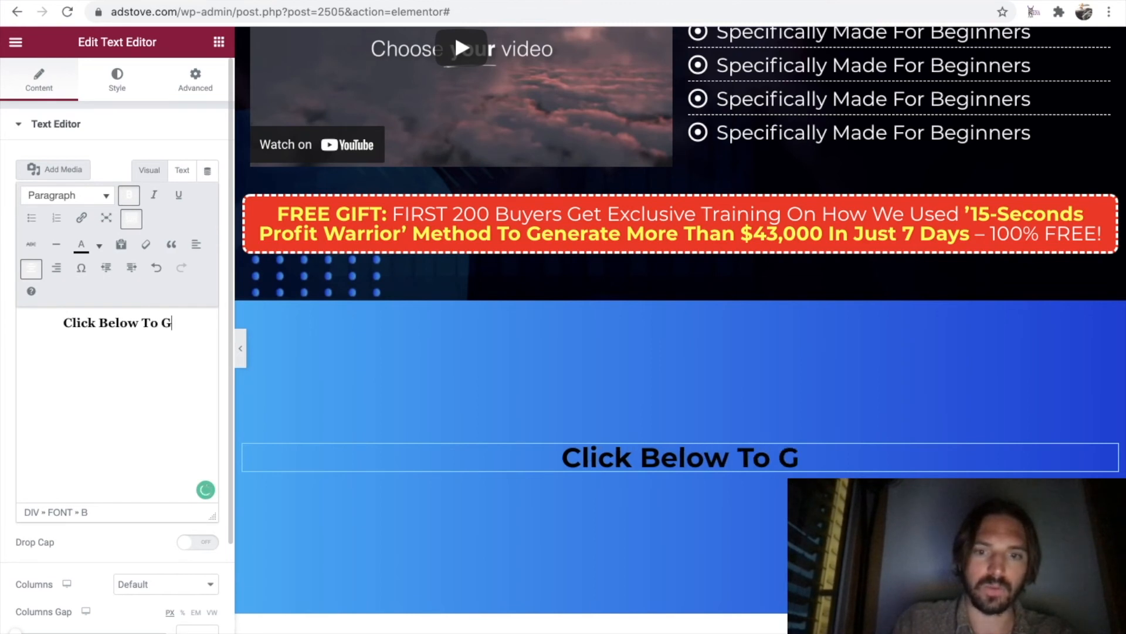
type("d")
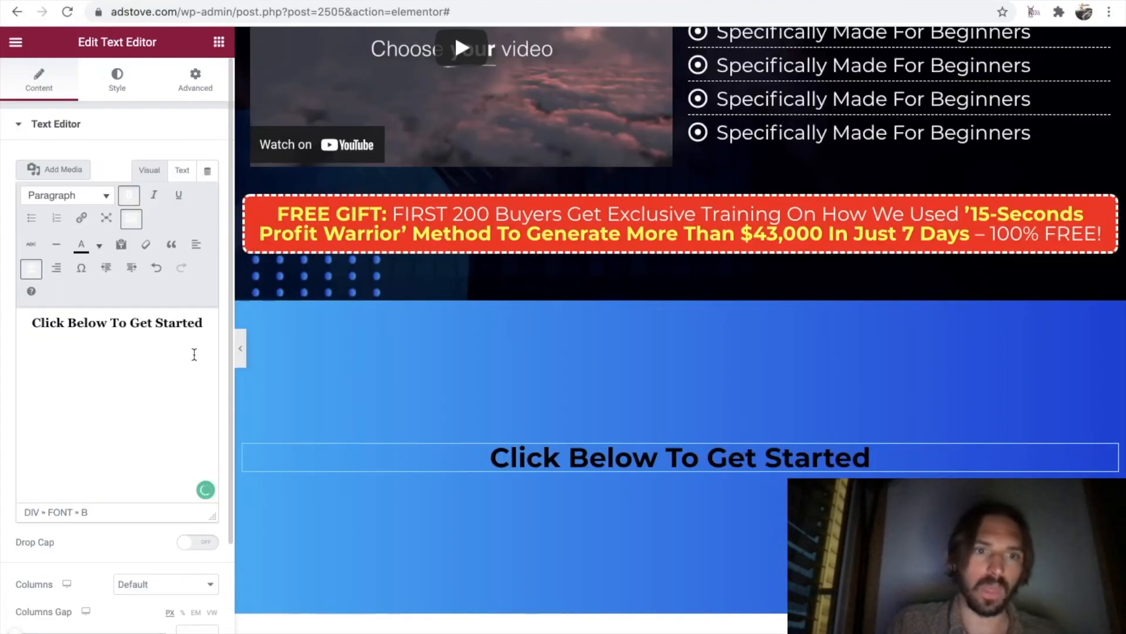
left_click(205, 323)
type("NOW!")
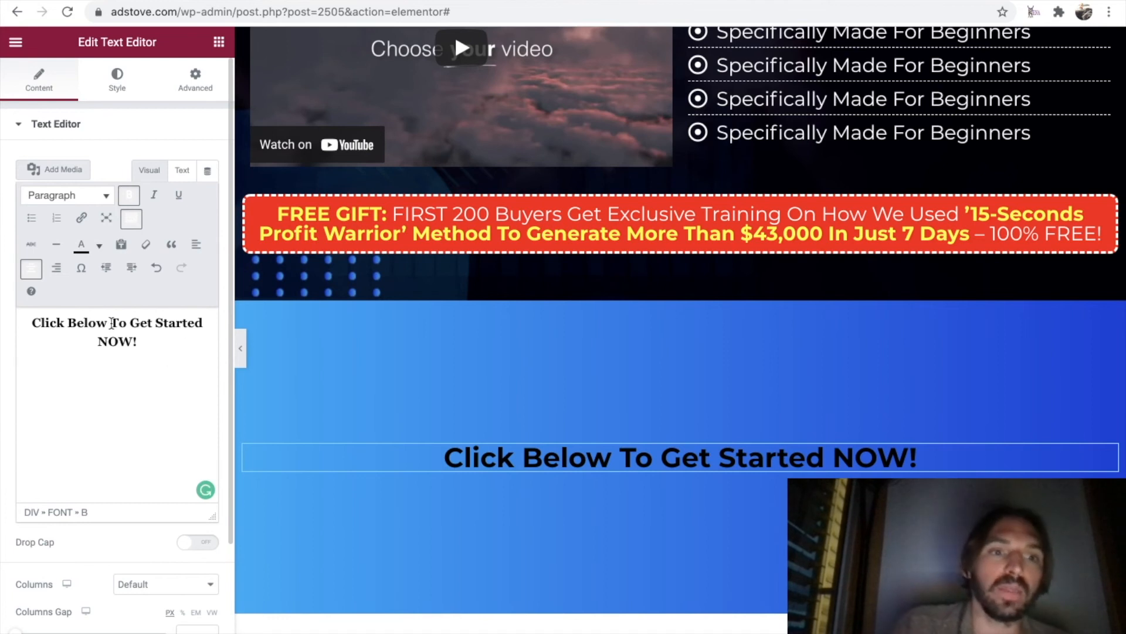
Format the call-to-action line so "Click Below" is underlined and only "Get Started NOW!" is bold.
left_click_drag(144, 341, 28, 321)
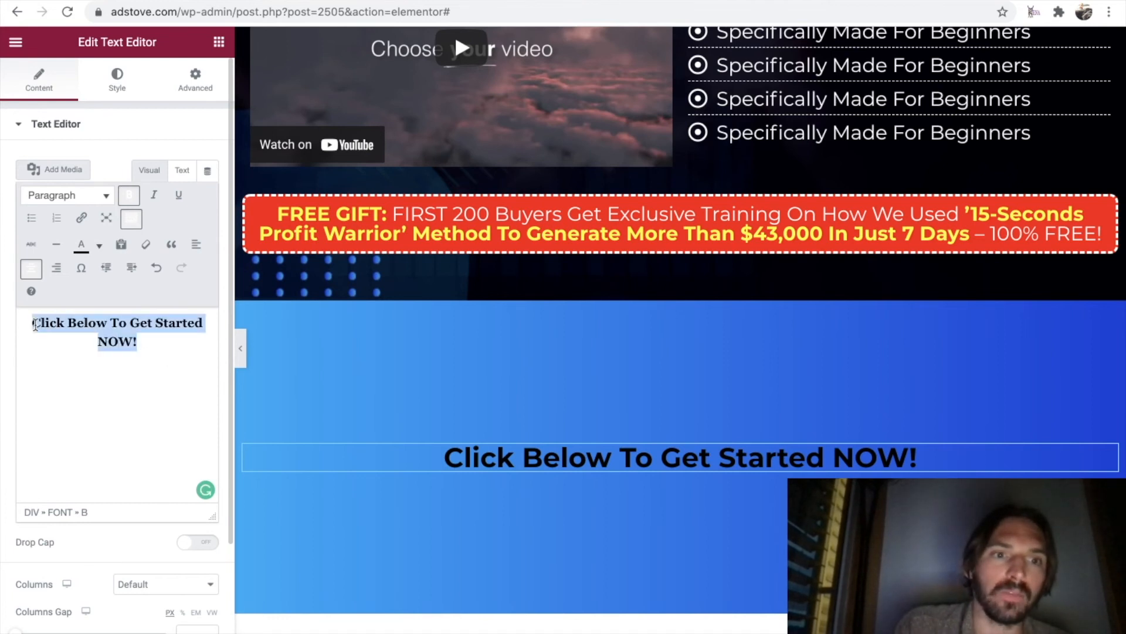
left_click(130, 196)
left_click_drag(89, 324, 45, 324)
left_click(179, 195)
left_click_drag(111, 327, 204, 326)
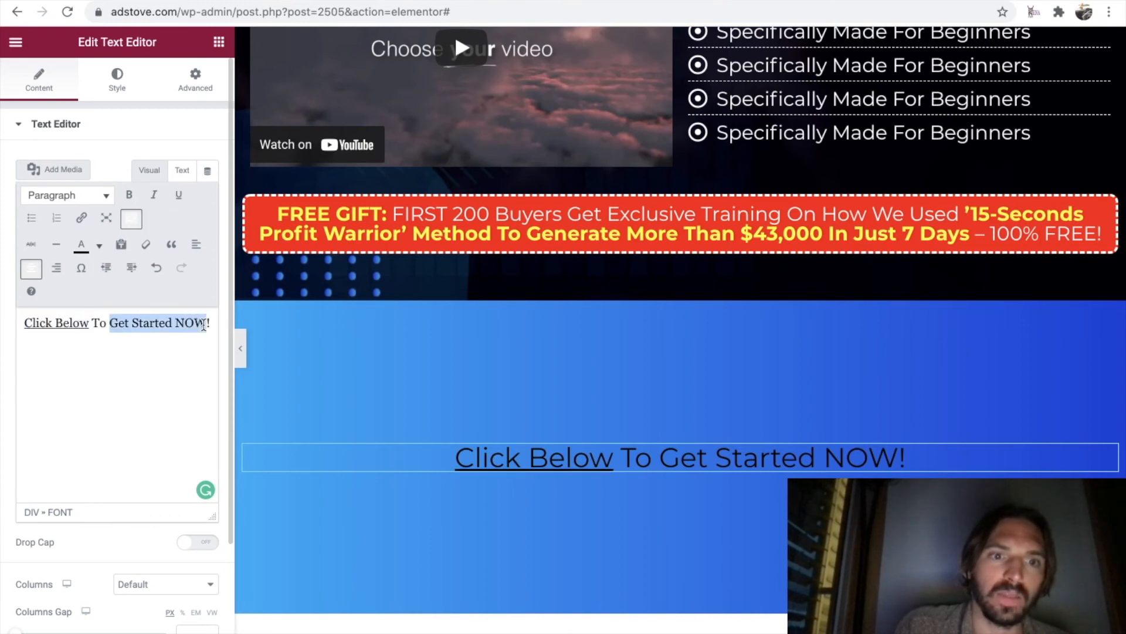
left_click(129, 194)
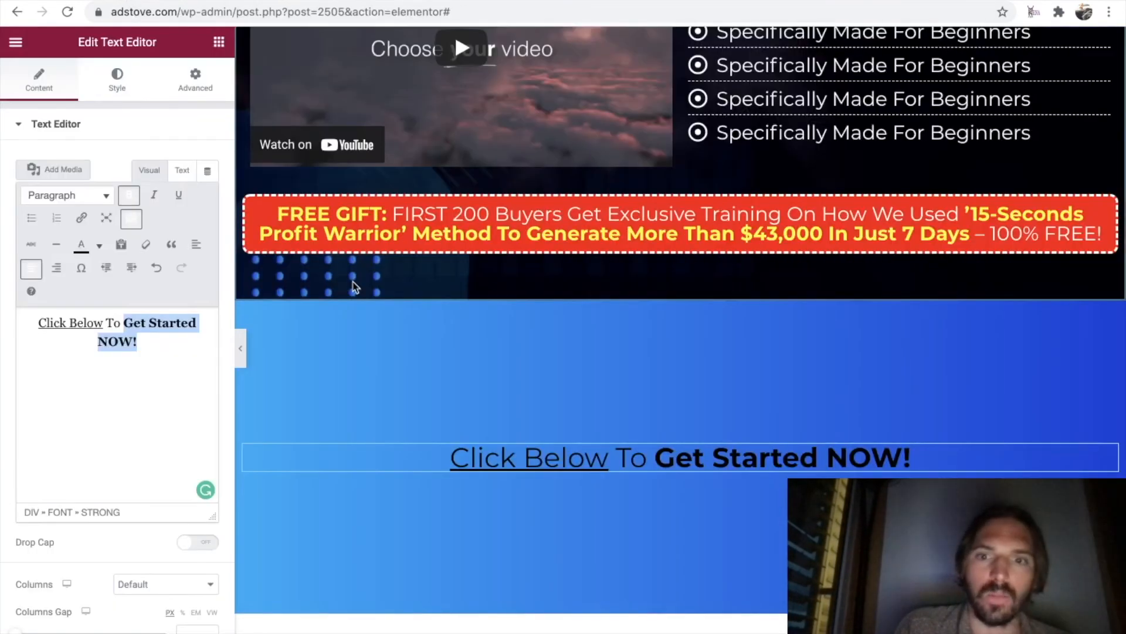
Change the color of the entire "Click Below To Get Started NOW!" line to white.
left_click_drag(153, 337, 51, 331)
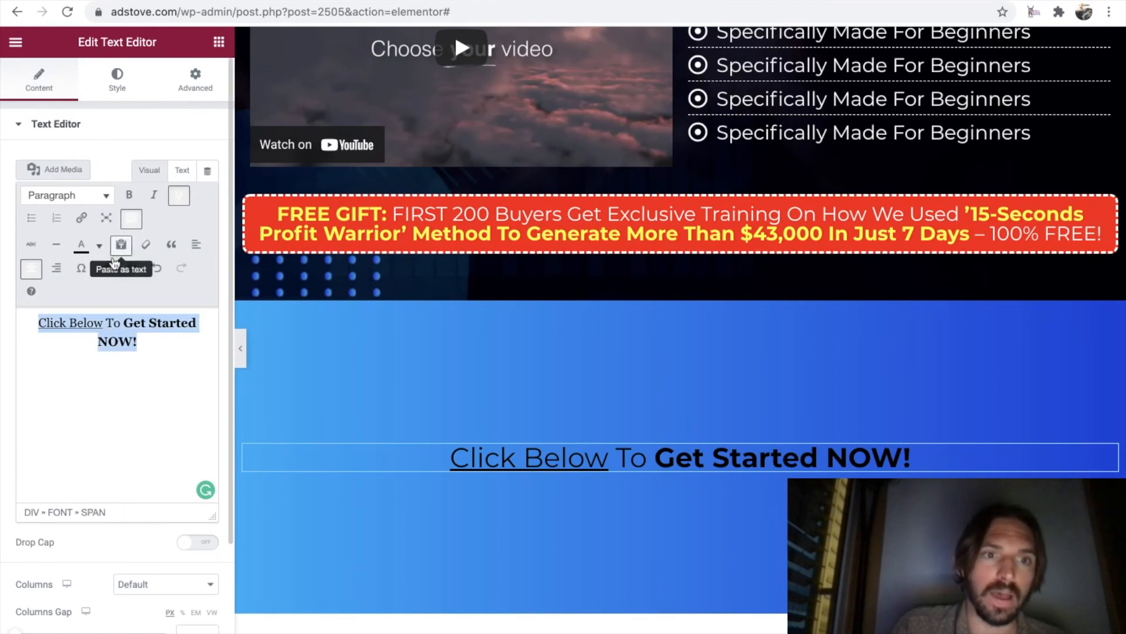
left_click(99, 246)
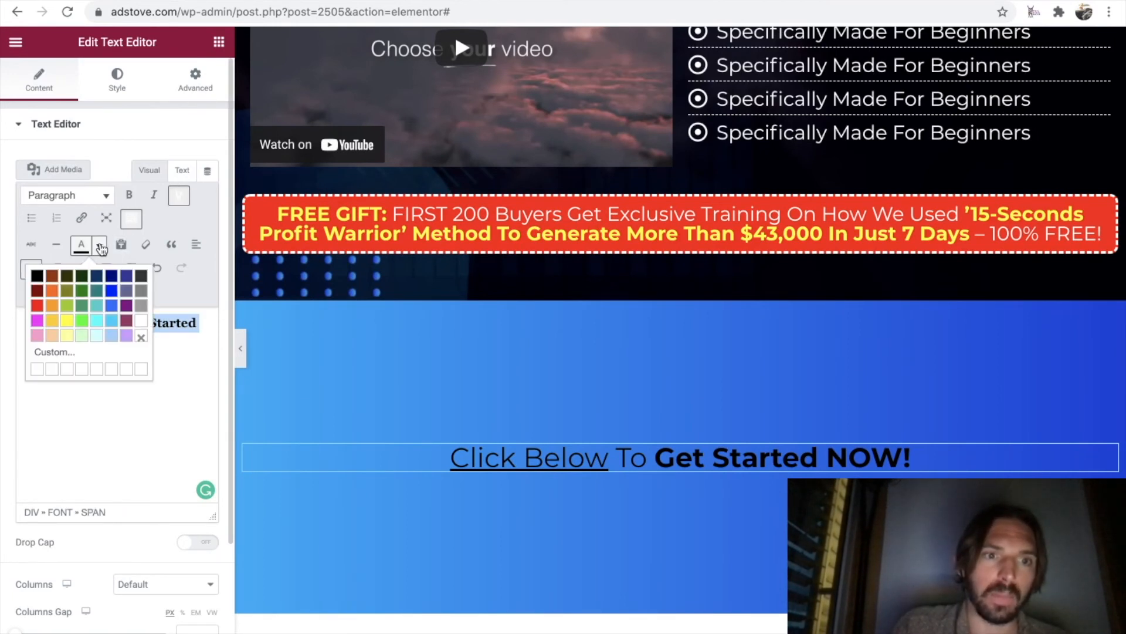
left_click(141, 321)
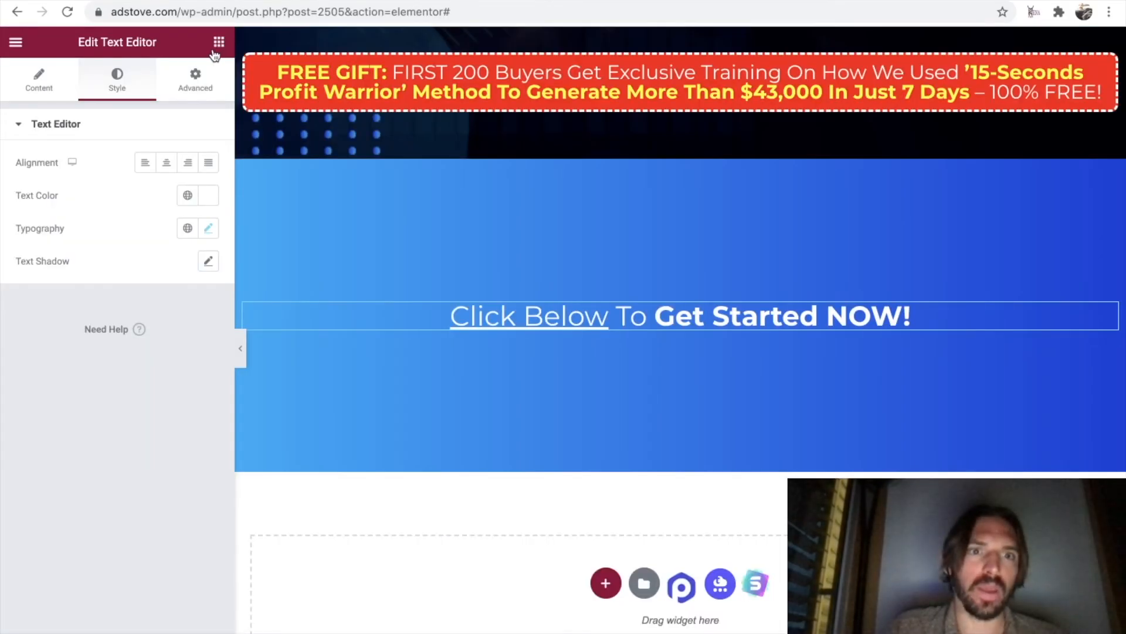
Add a button widget below the "Click Below To Get Started NOW!" line and set its size to Extra Large.
left_click(219, 41)
left_click_drag(173, 332, 664, 330)
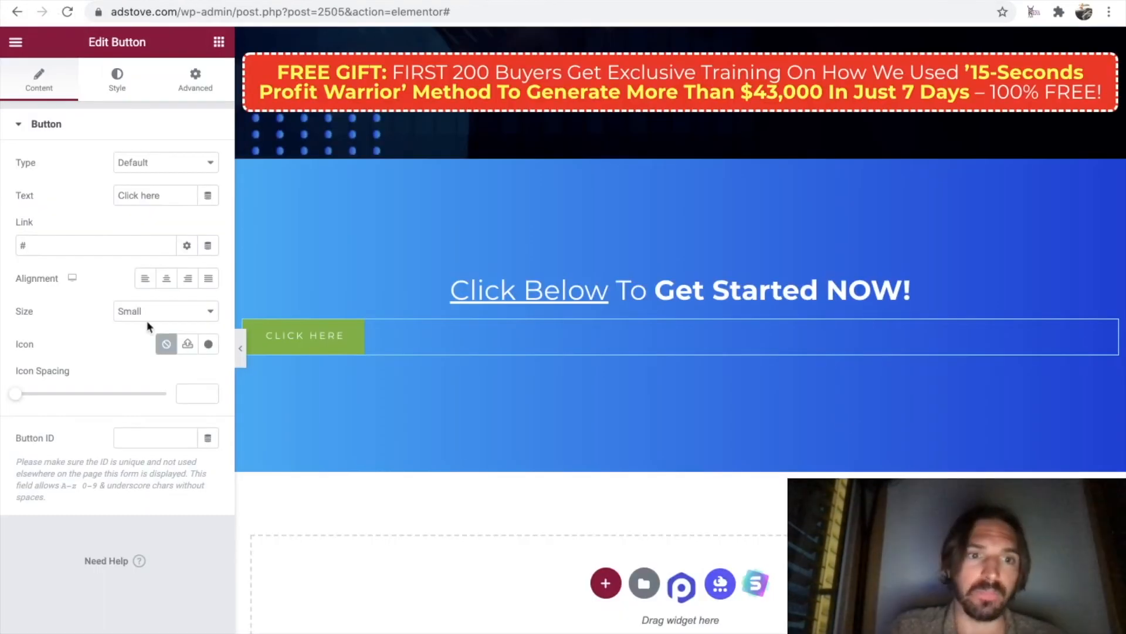
left_click(162, 314)
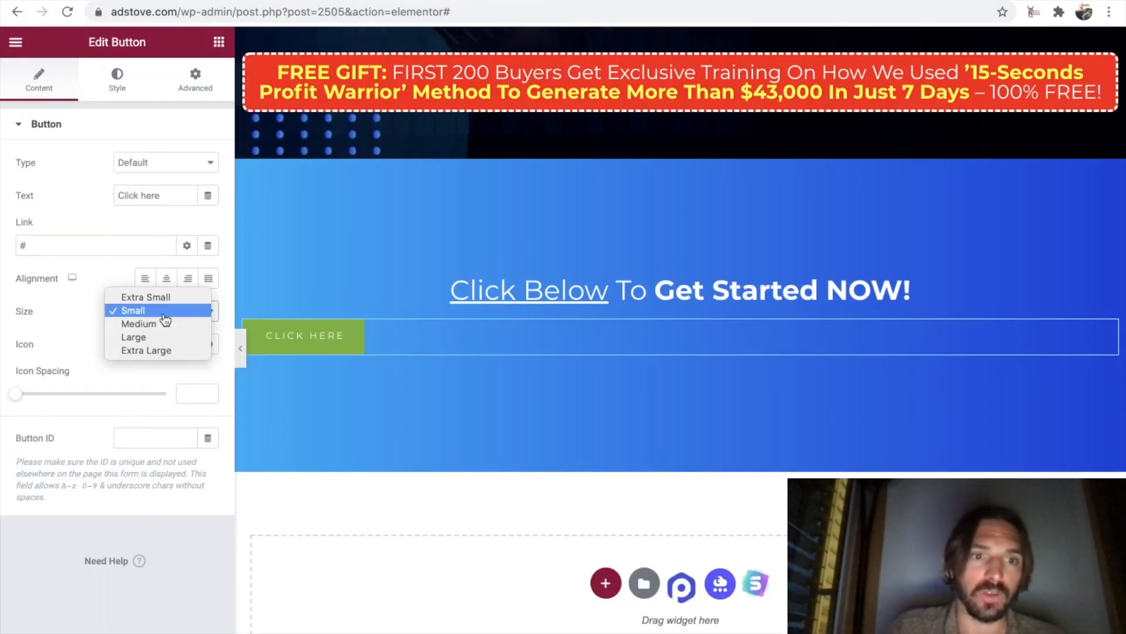
left_click(162, 351)
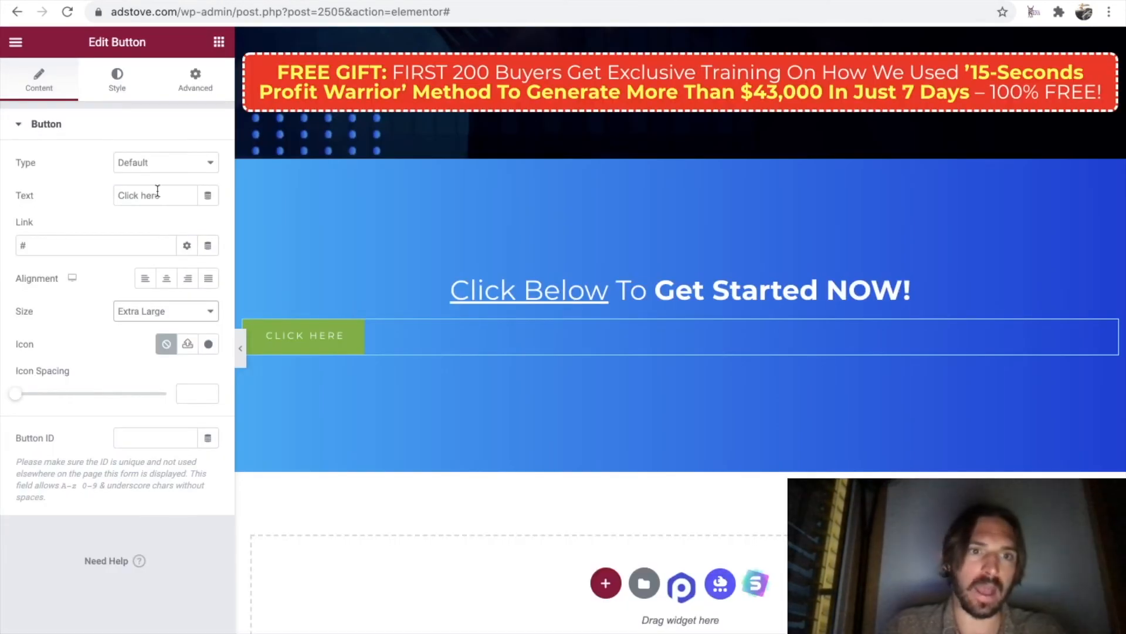
Replace the new button's label with "Get Instant Access Now".
left_click_drag(160, 195, 109, 196)
type("Get ")
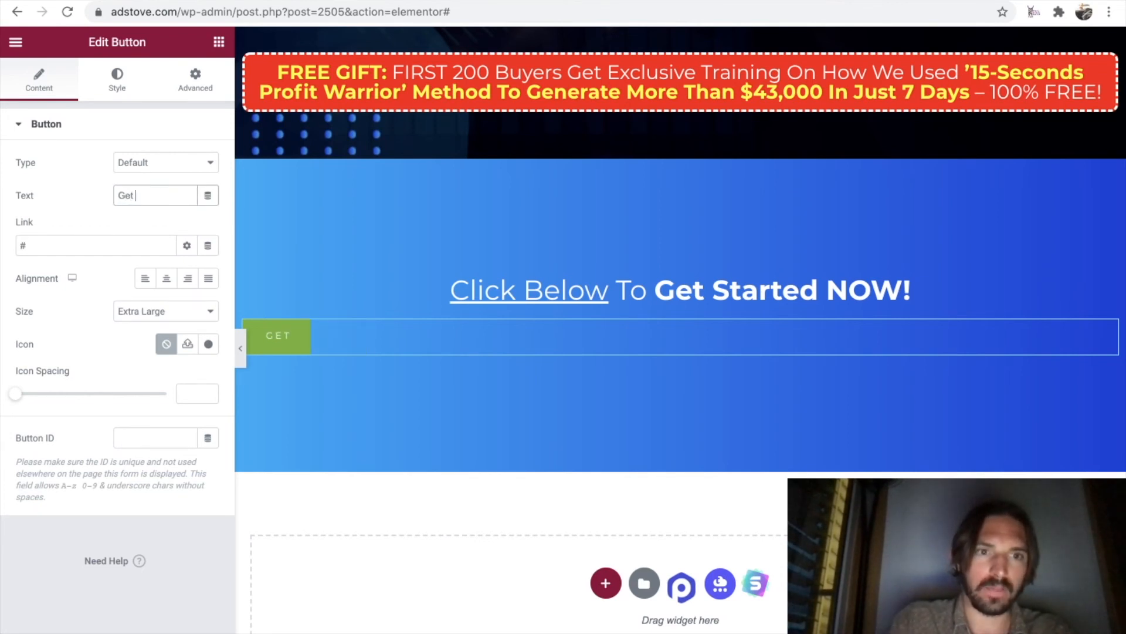
type("Instant Access No")
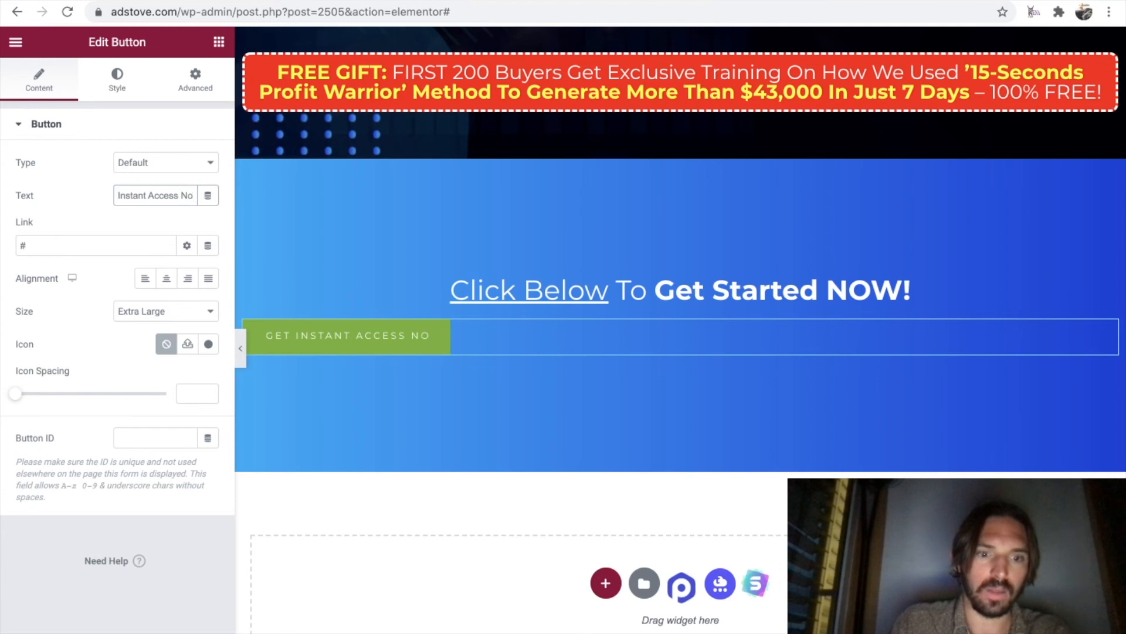
type("w")
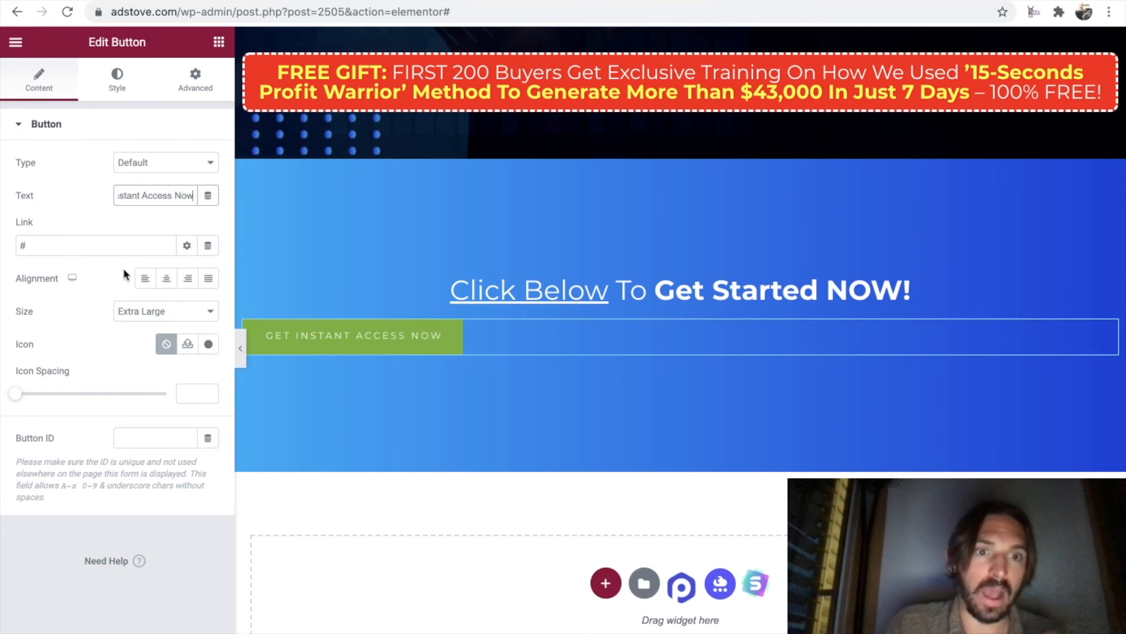
Search the icon library for "cart" and insert the shopping cart icon with the down arrow on the button.
left_click(208, 346)
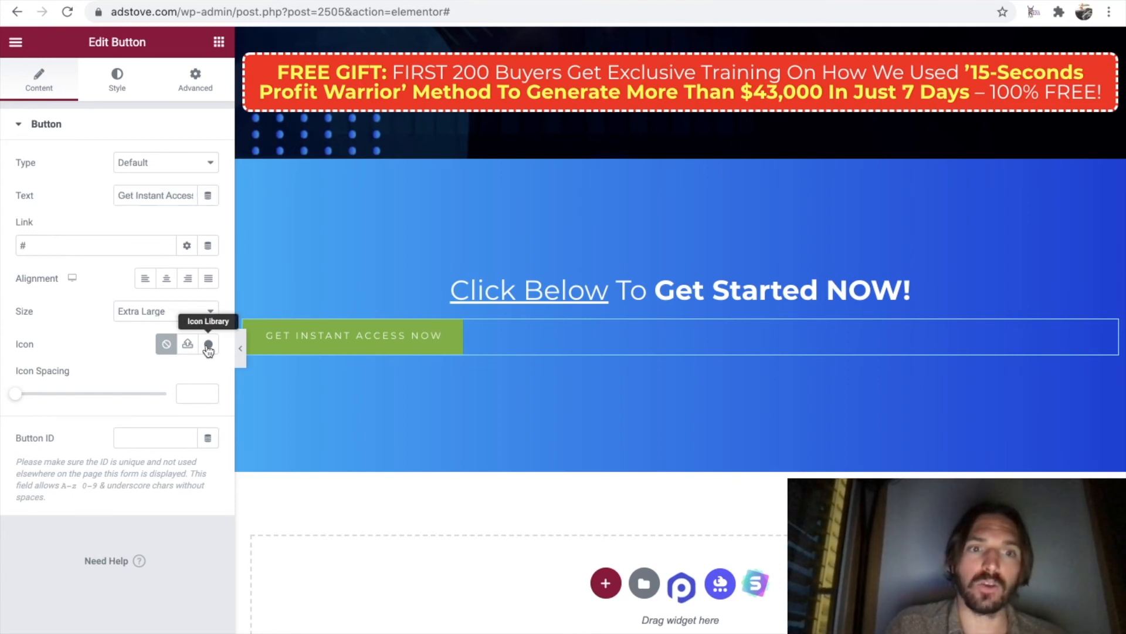
left_click(523, 109)
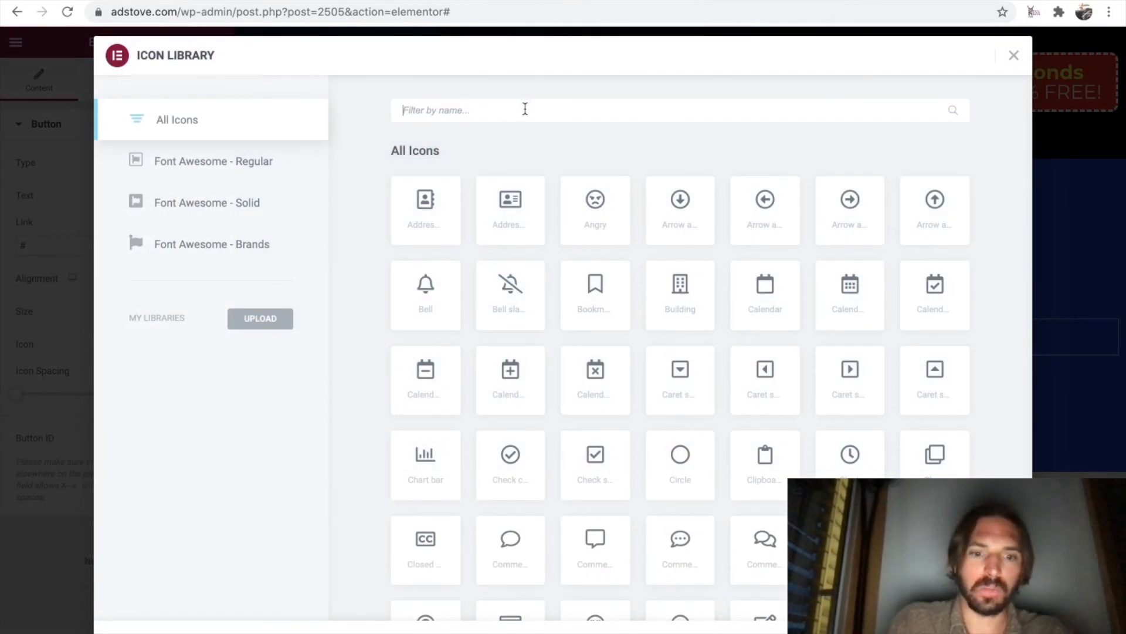
type("cart")
left_click(428, 202)
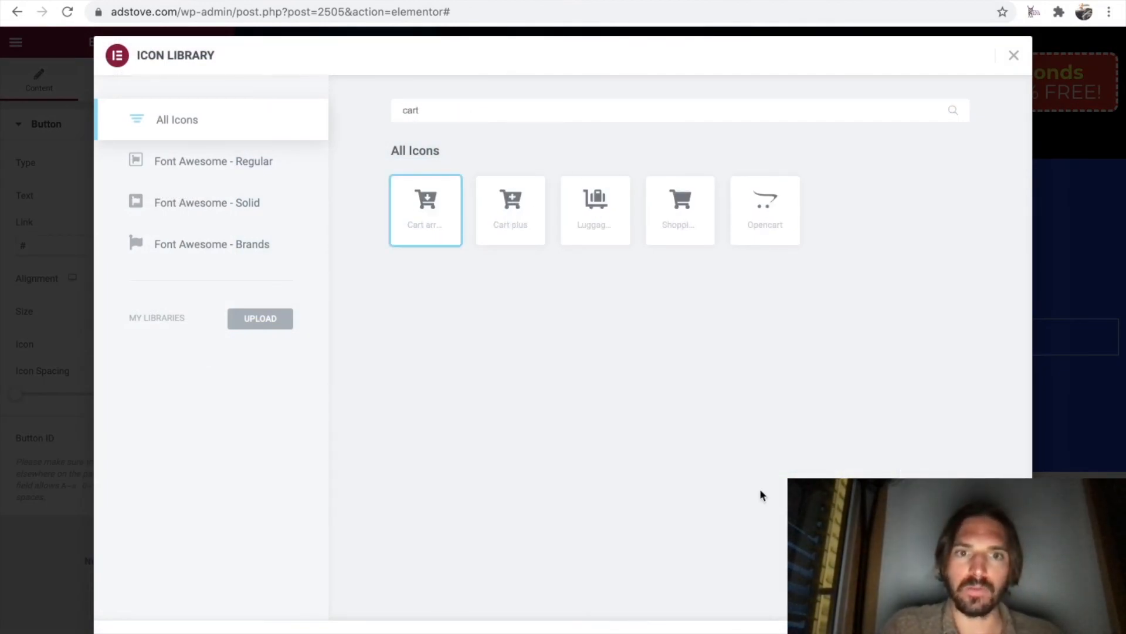
left_click(992, 630)
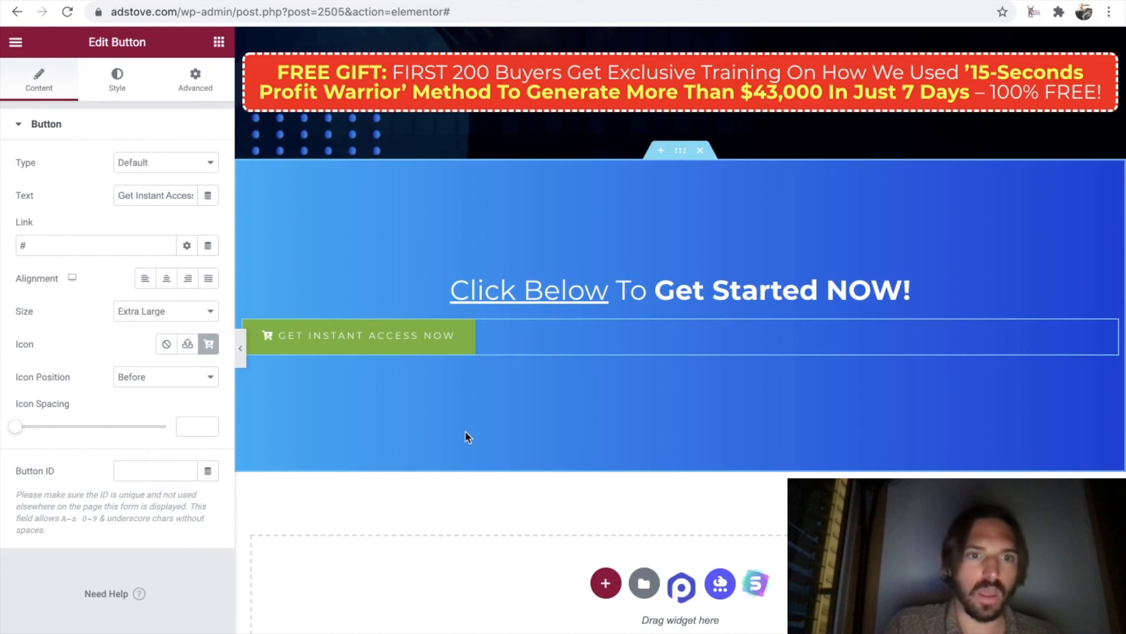
Set the font family of the "Get Instant Access Now" button's text to Montserrat.
left_click(120, 86)
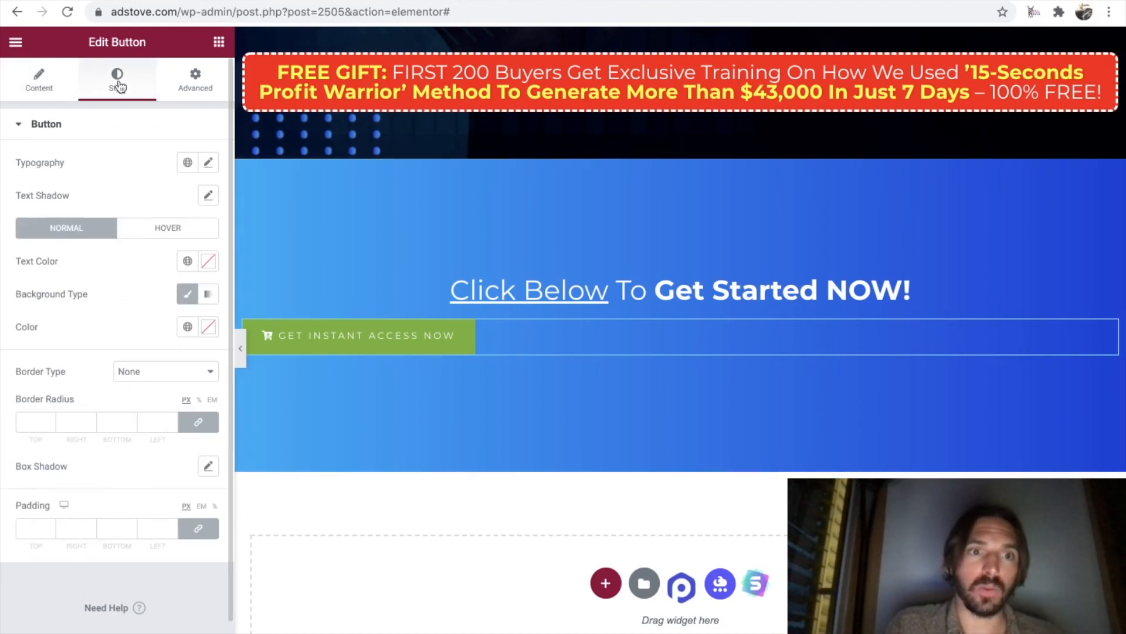
left_click(209, 164)
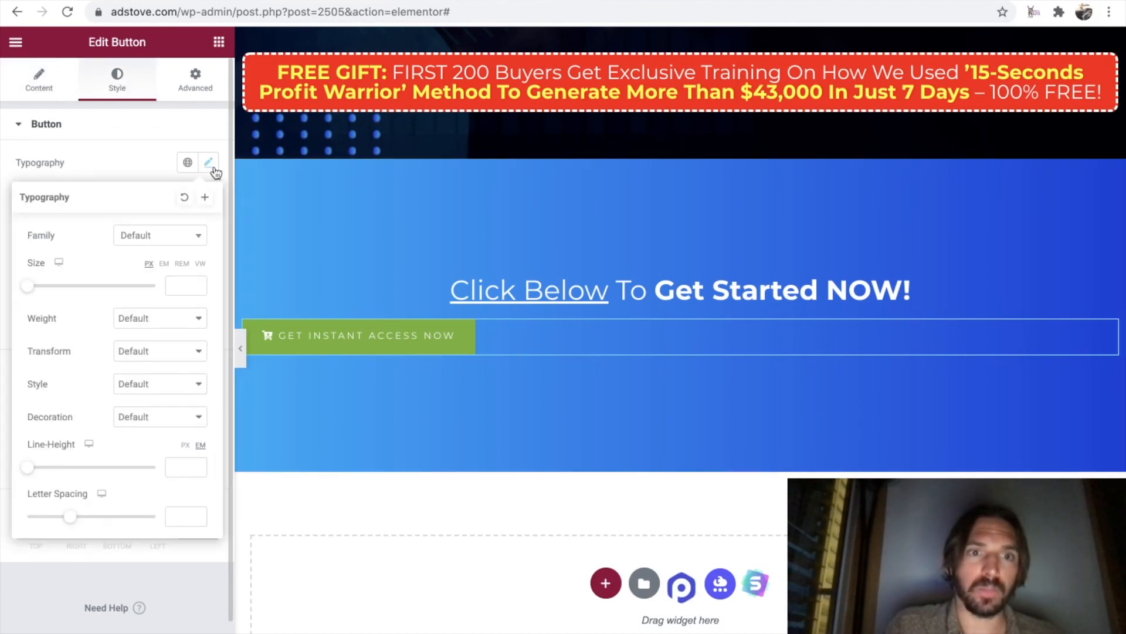
left_click(181, 235)
type("mons")
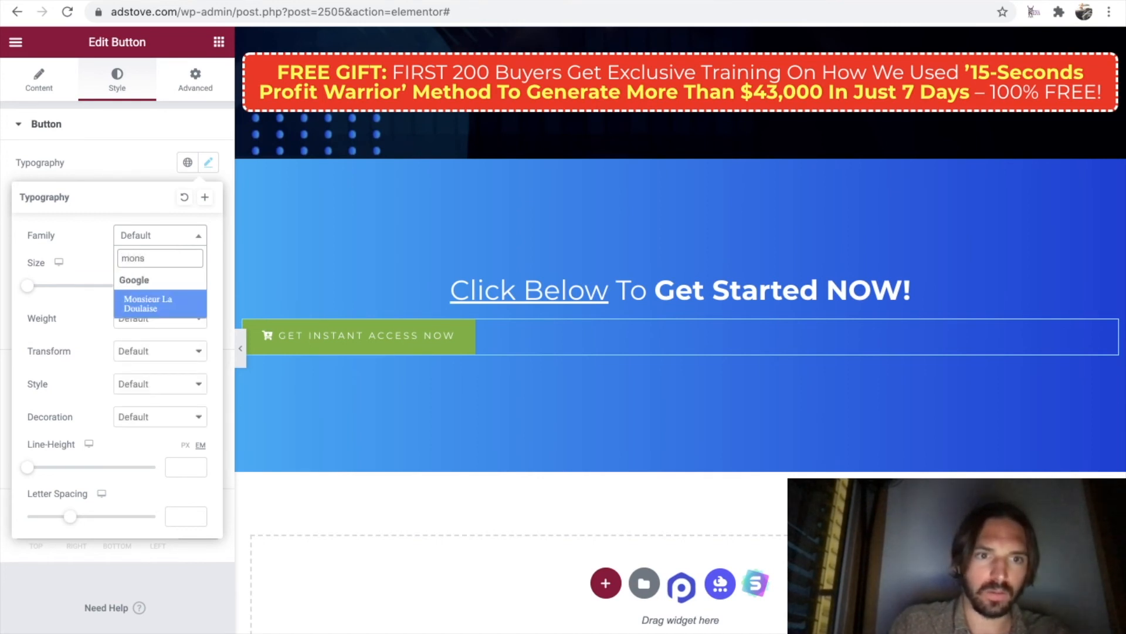
key("BackSpace")
type("t")
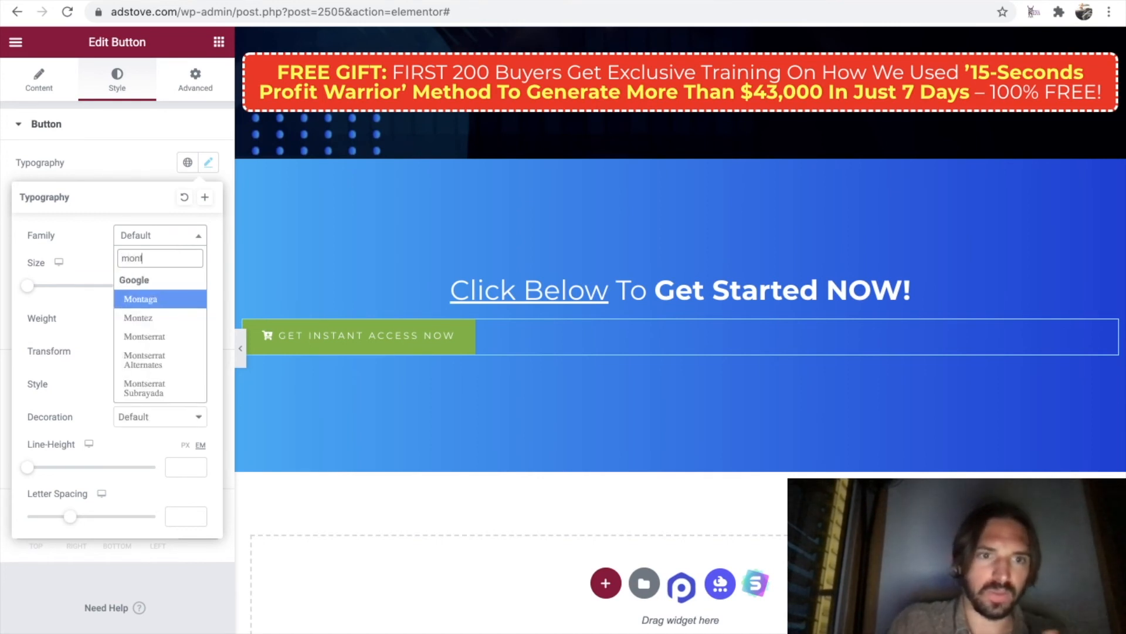
left_click(162, 331)
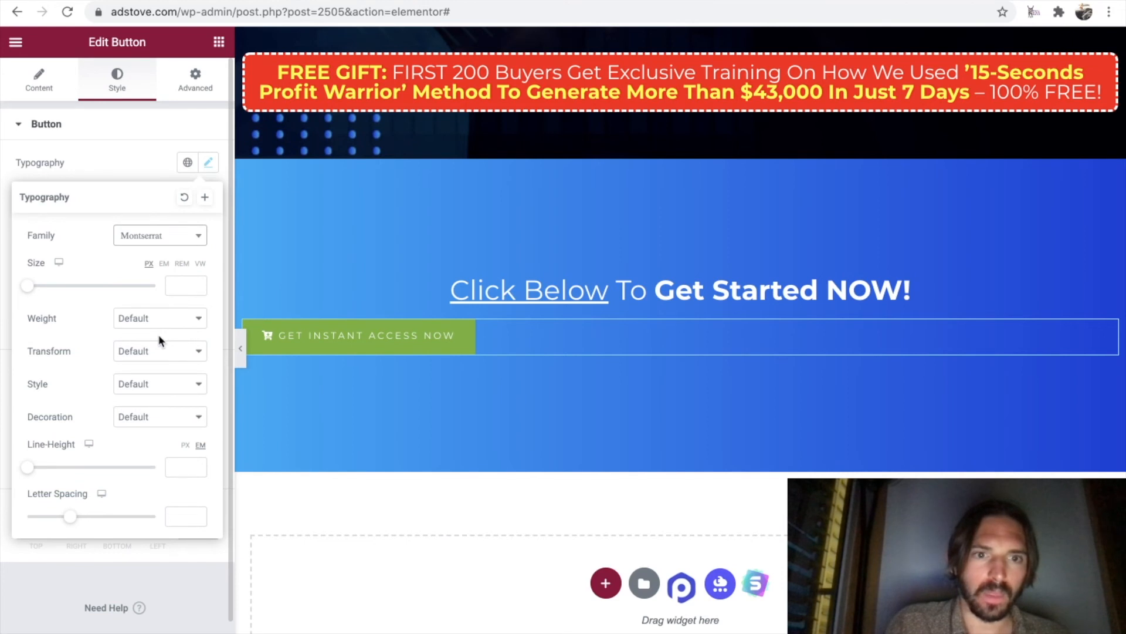
Set the button text's font size to 35 px and its weight to Bold.
left_click_drag(27, 288, 49, 288)
left_click(156, 328)
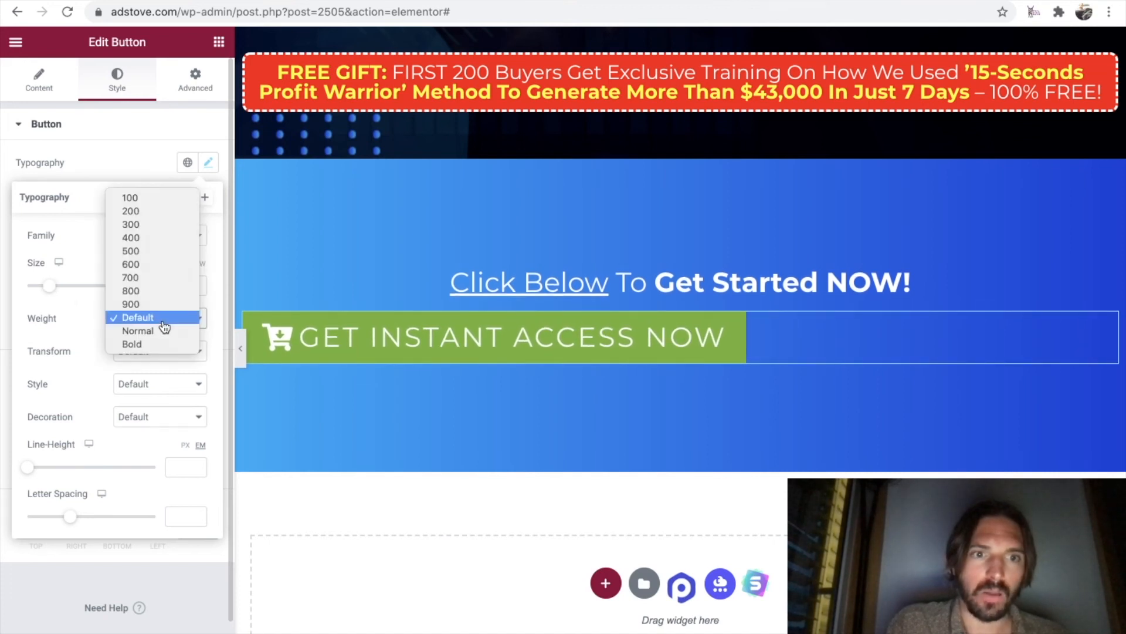
left_click(159, 343)
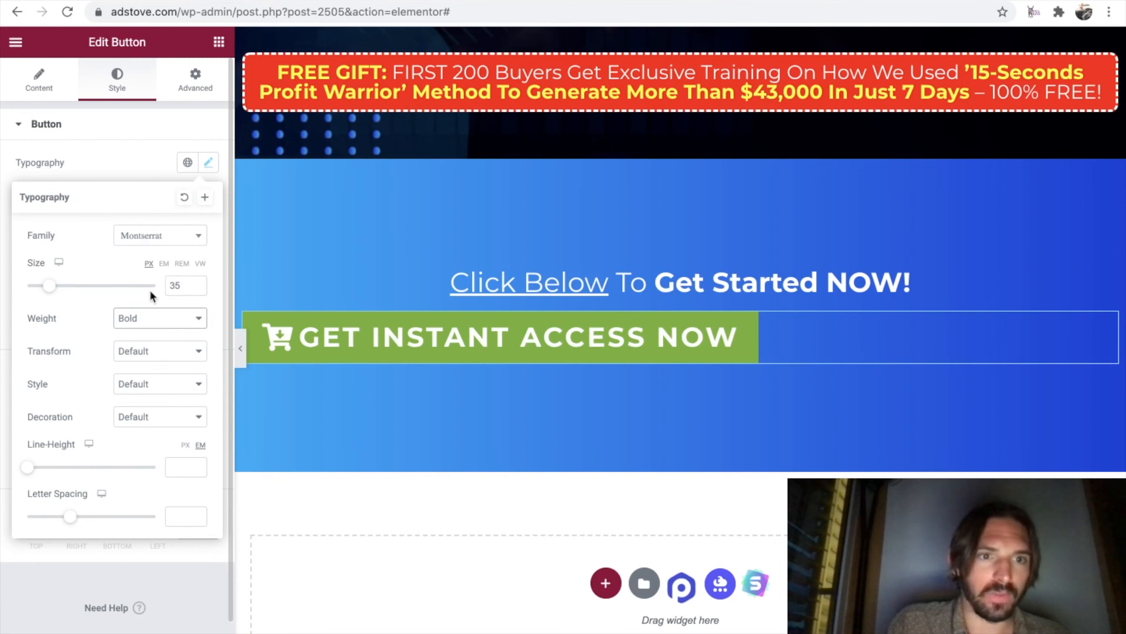
left_click(129, 168)
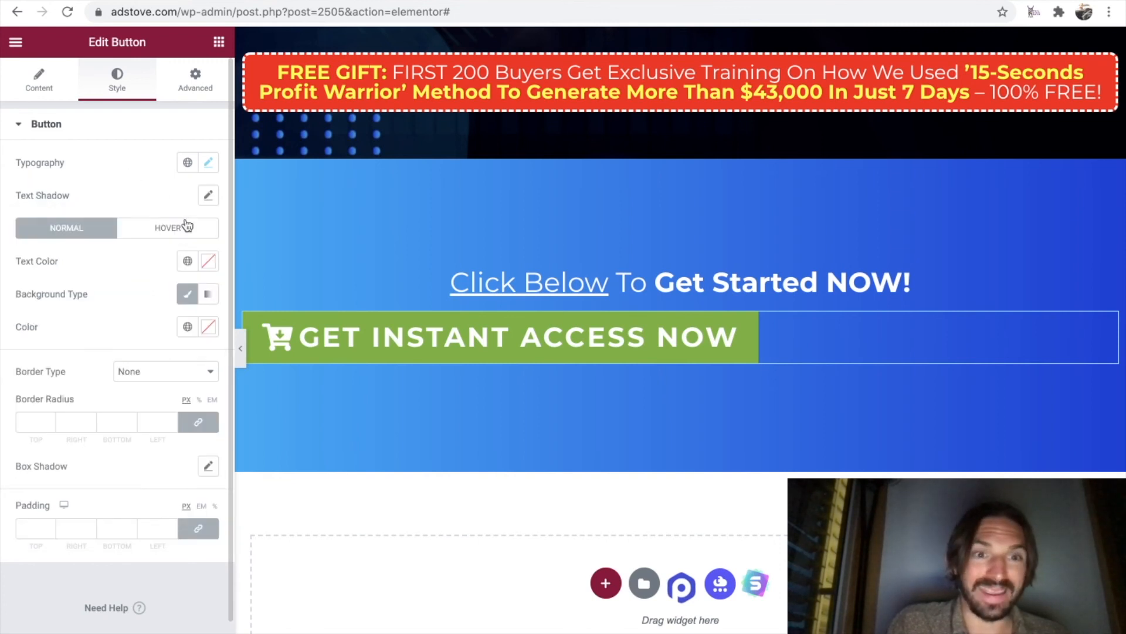
Set the button's normal text color to black (#000000).
left_click(188, 262)
left_click(208, 261)
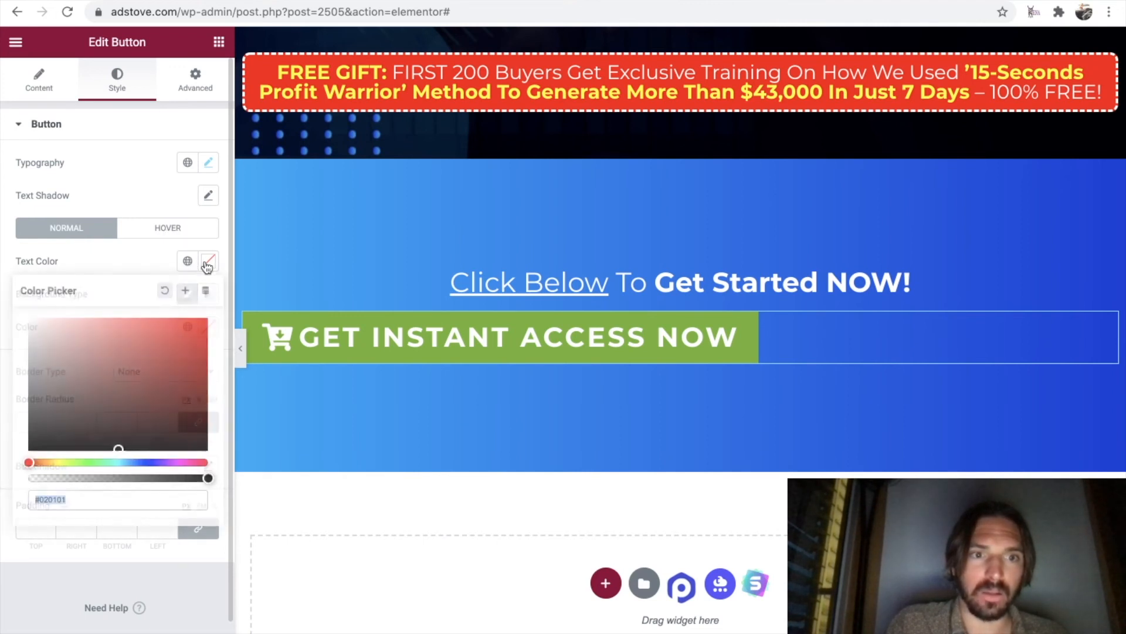
left_click_drag(119, 447, 4, 461)
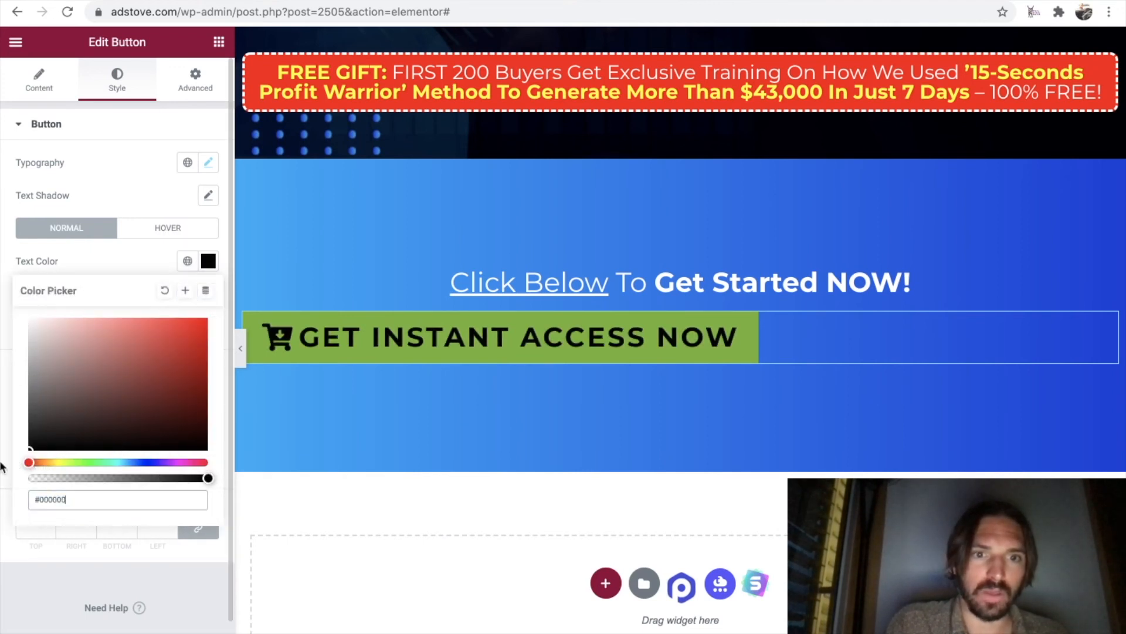
left_click(134, 262)
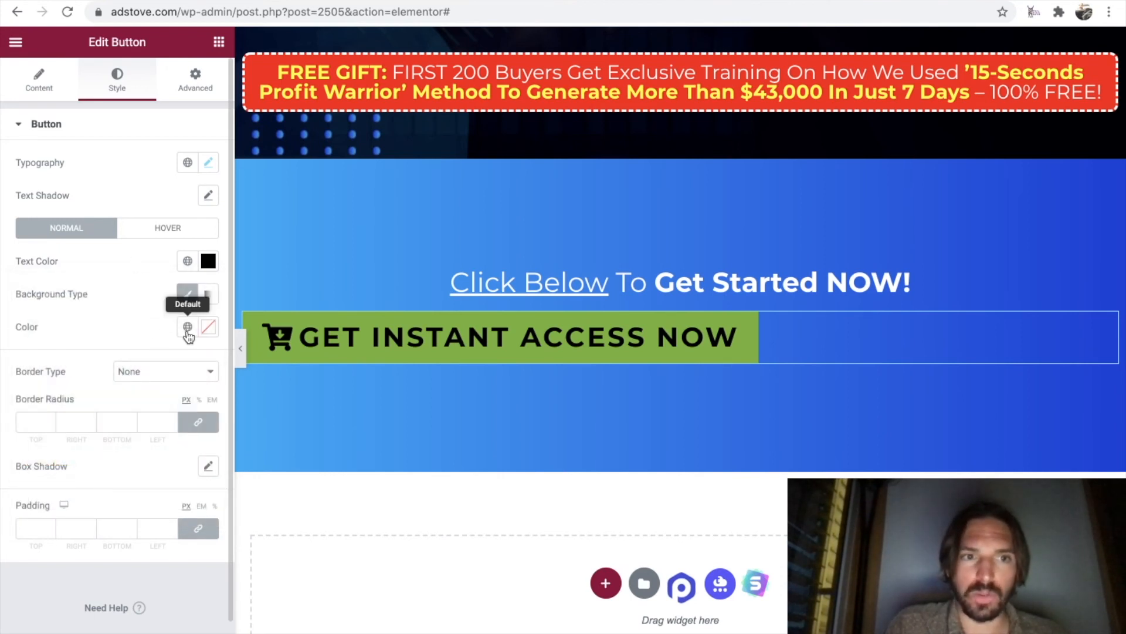
Set the button's normal background color to yellow #FFE300, matching the button on the reference page.
left_click(207, 326)
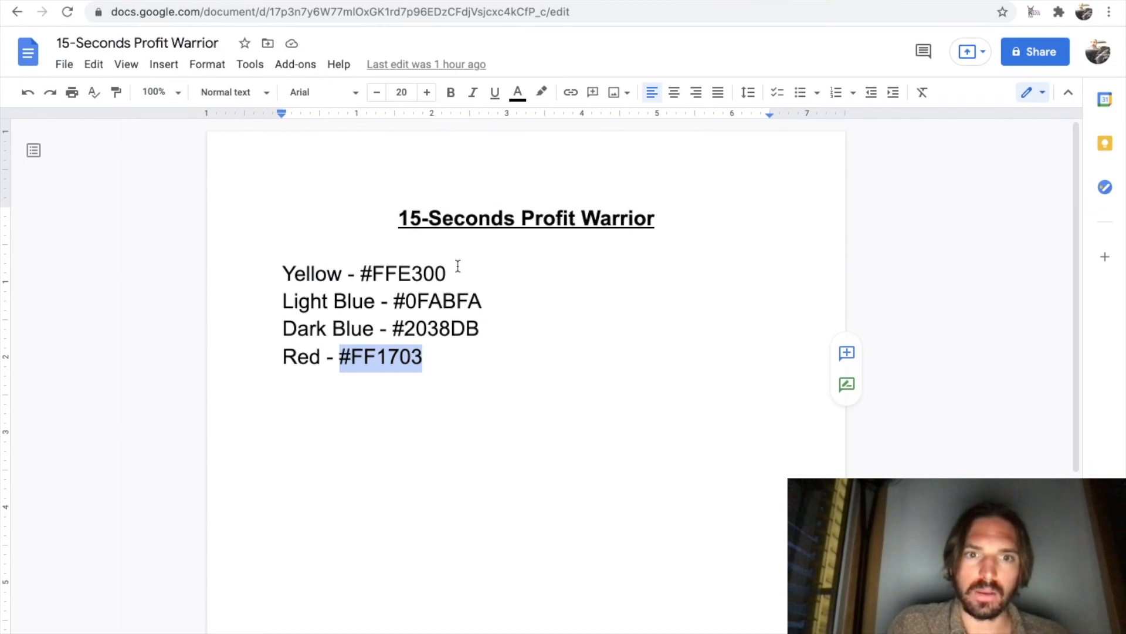
left_click_drag(447, 273, 360, 271)
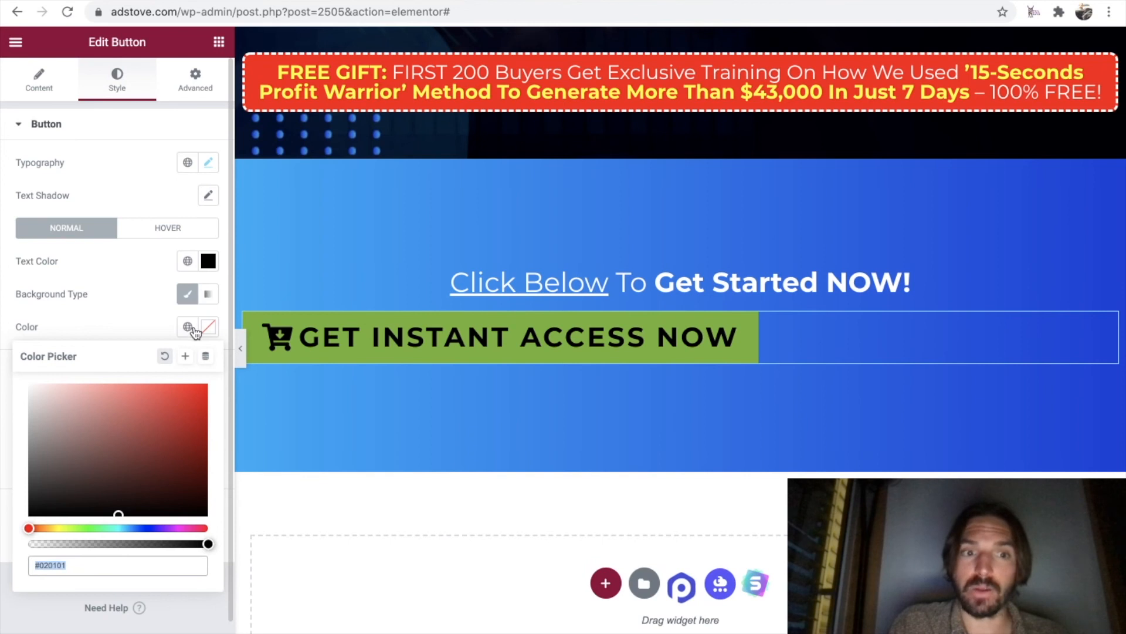
left_click(207, 329)
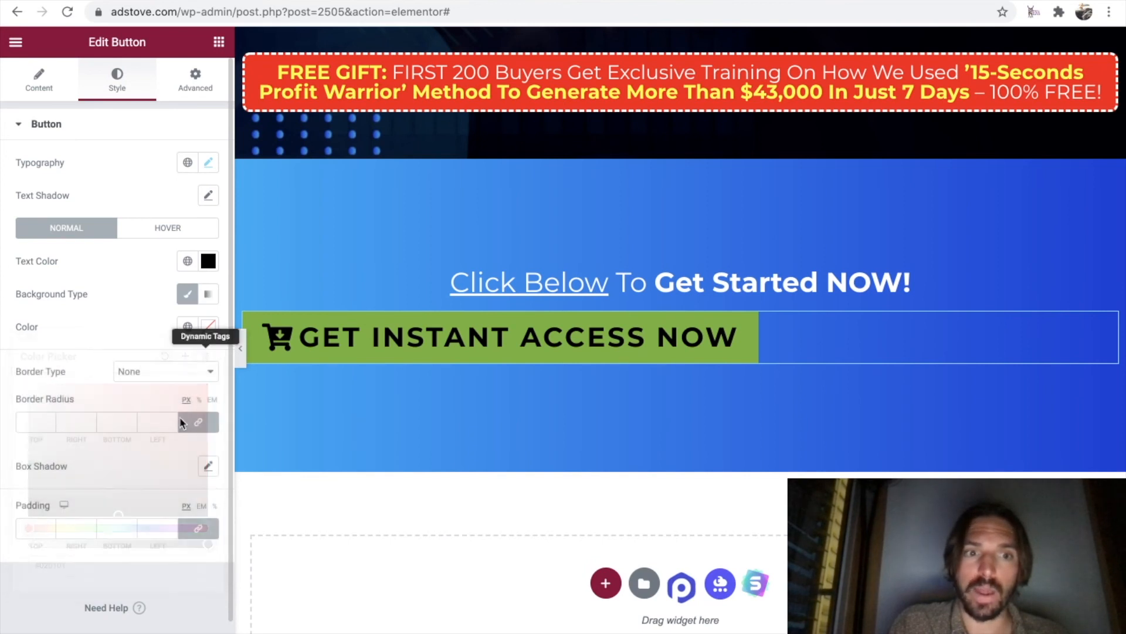
left_click(207, 326)
key("super+v")
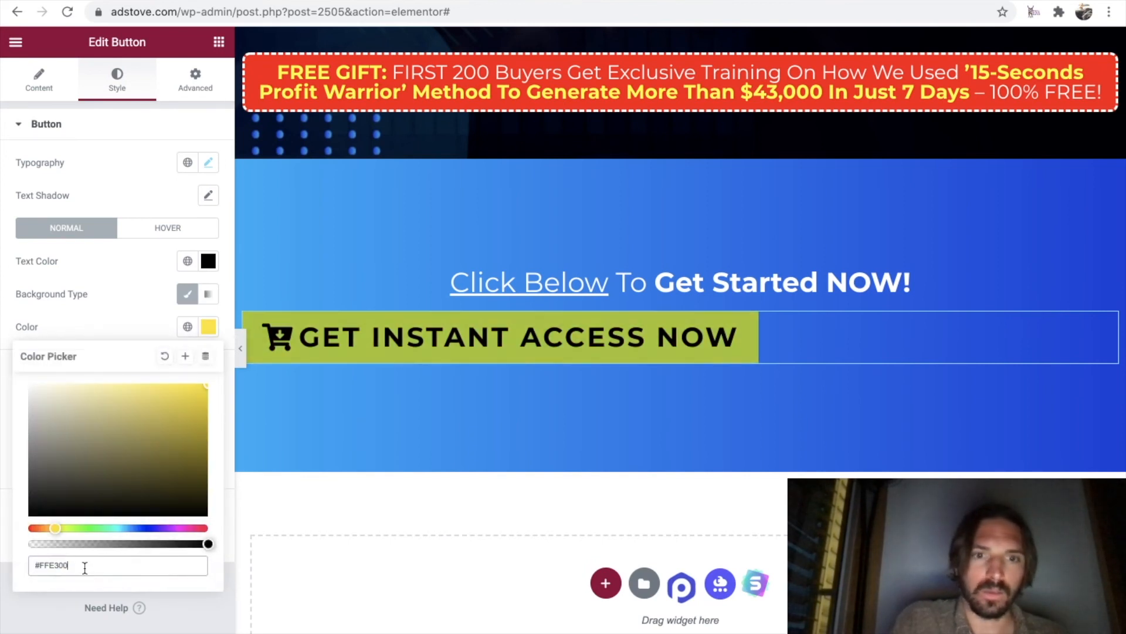
left_click(116, 295)
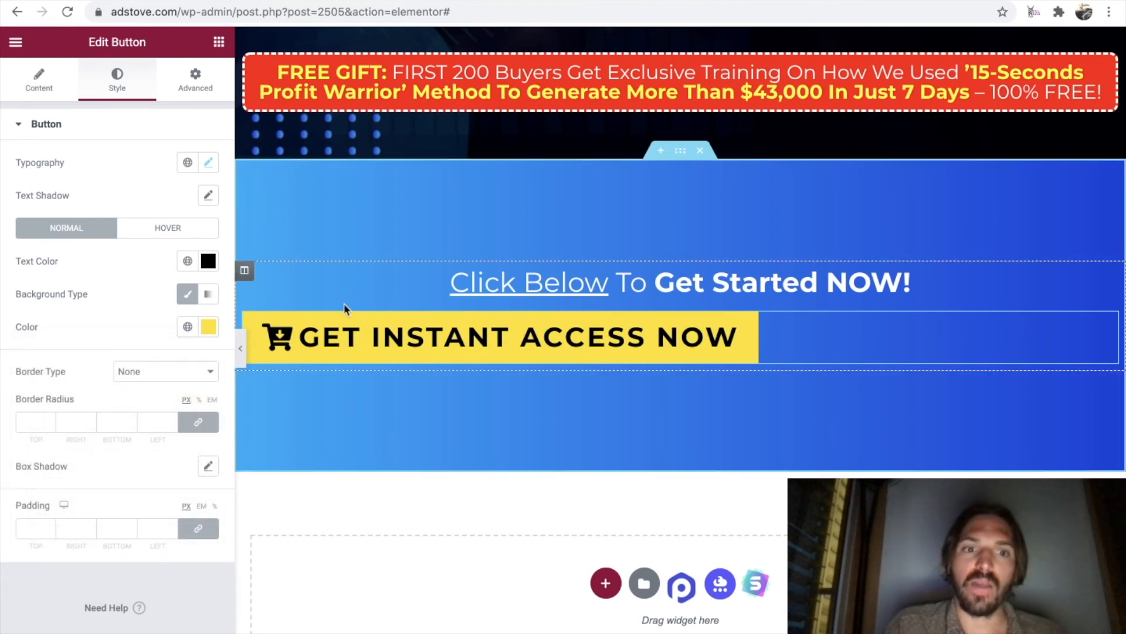
Give the button a 100 px border radius on all corners and 35 px padding on all sides.
left_click(32, 422)
type("100")
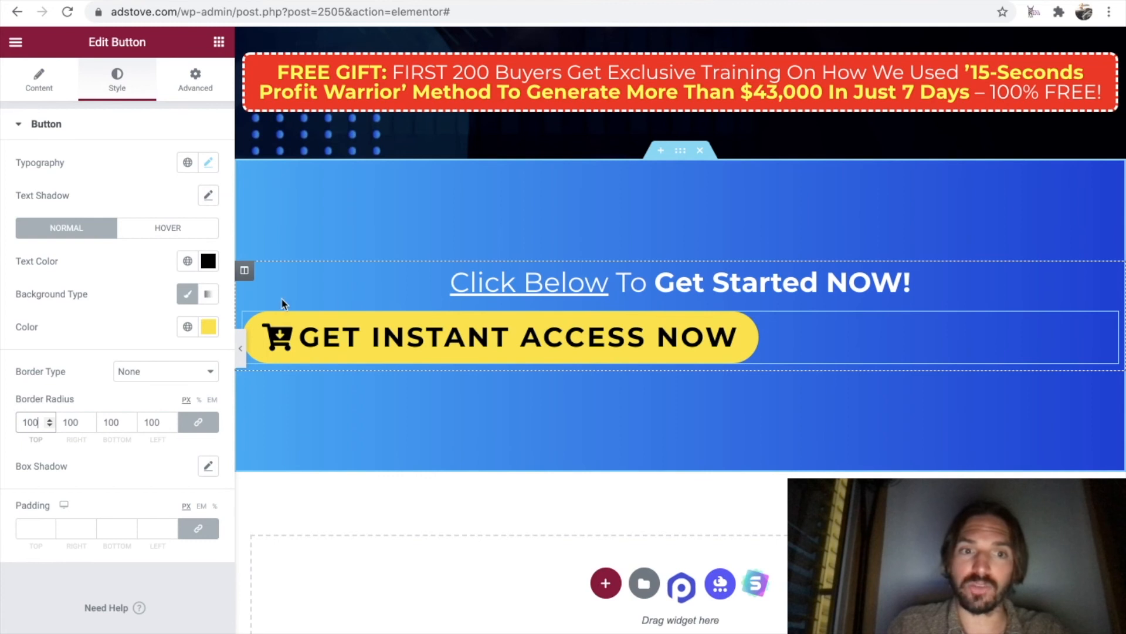
left_click(33, 528)
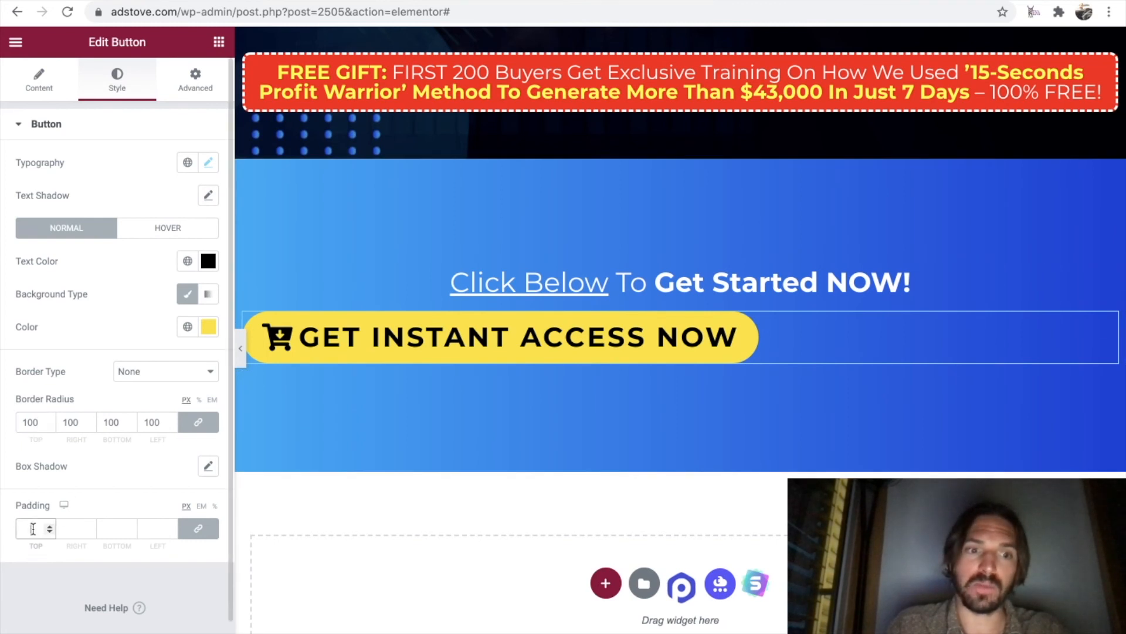
type("50")
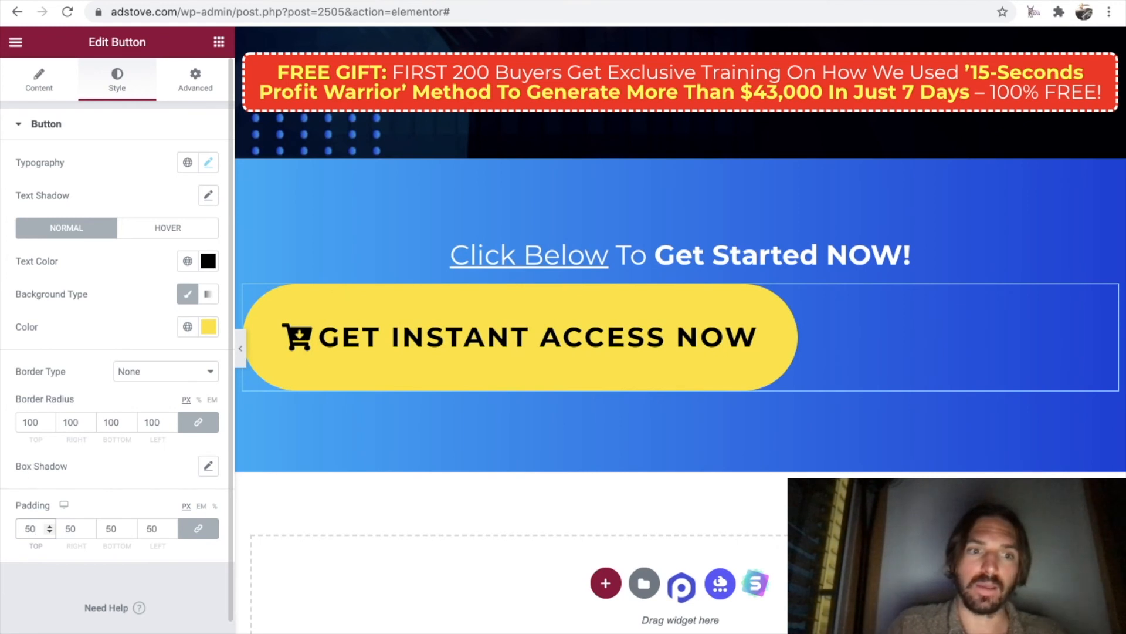
left_click_drag(38, 528, 26, 528)
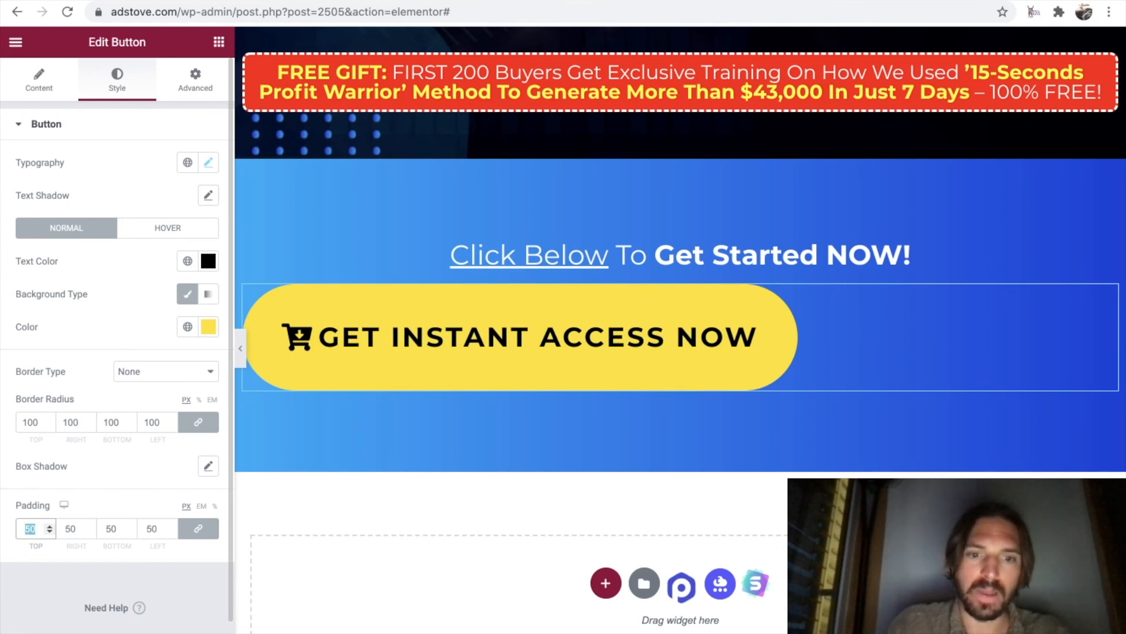
type("35")
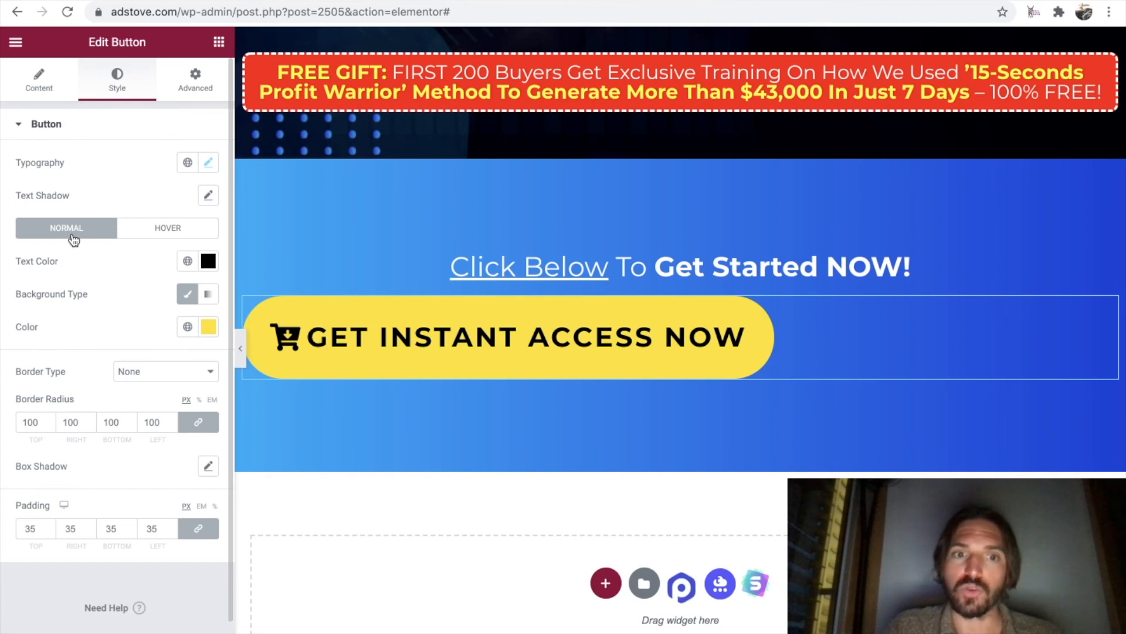
Set the button's hover background color to white (#FFFFFF).
left_click(147, 236)
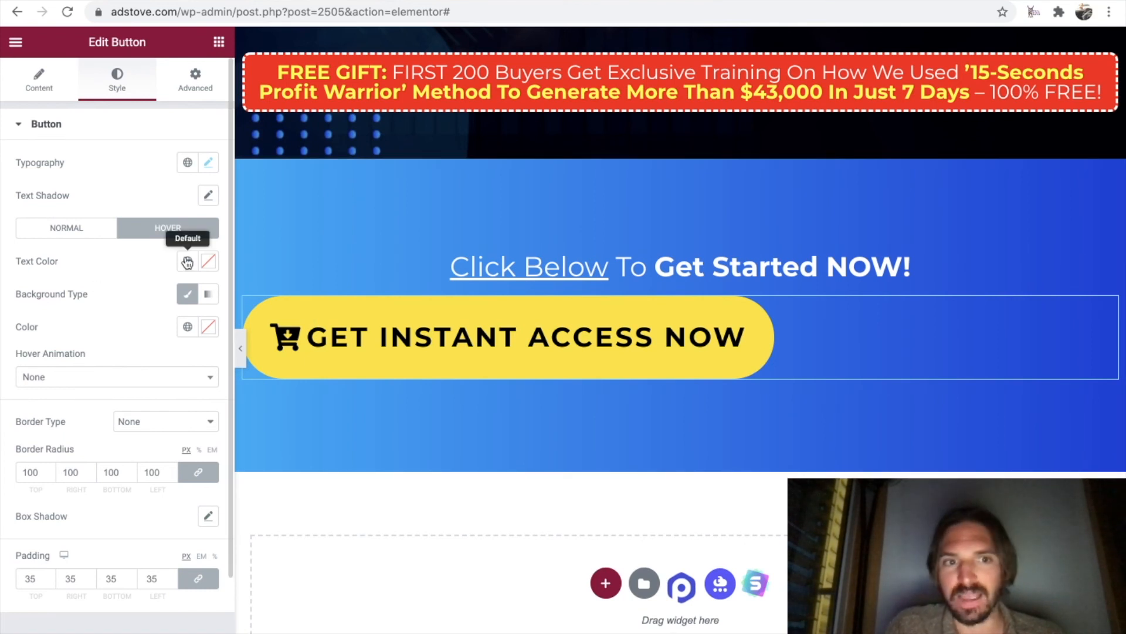
left_click(208, 329)
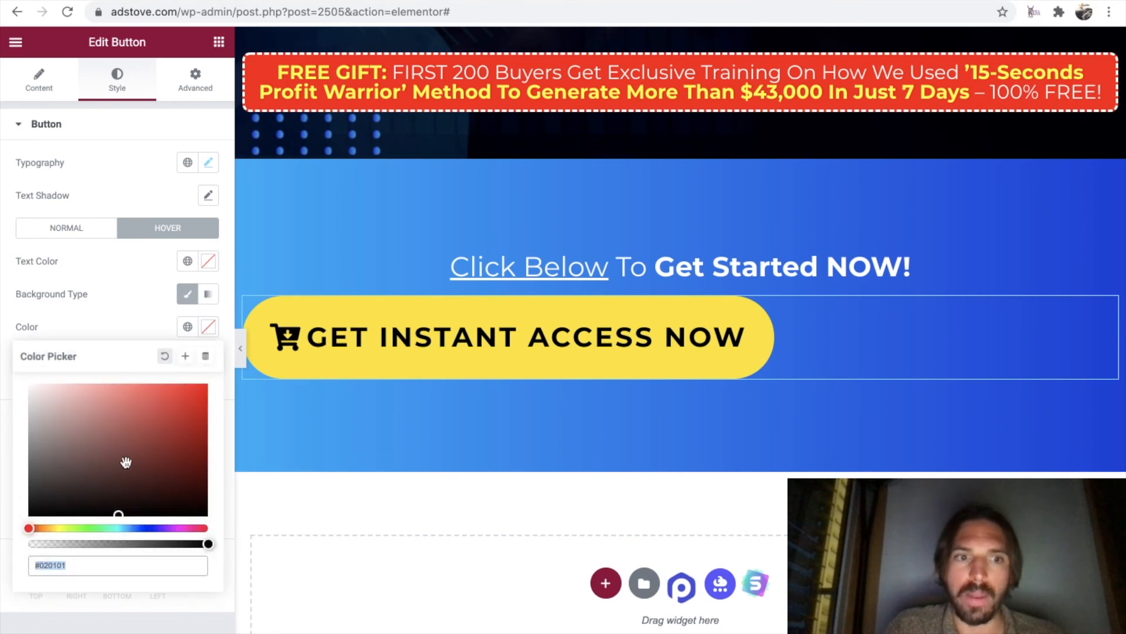
type("#FFFFFF")
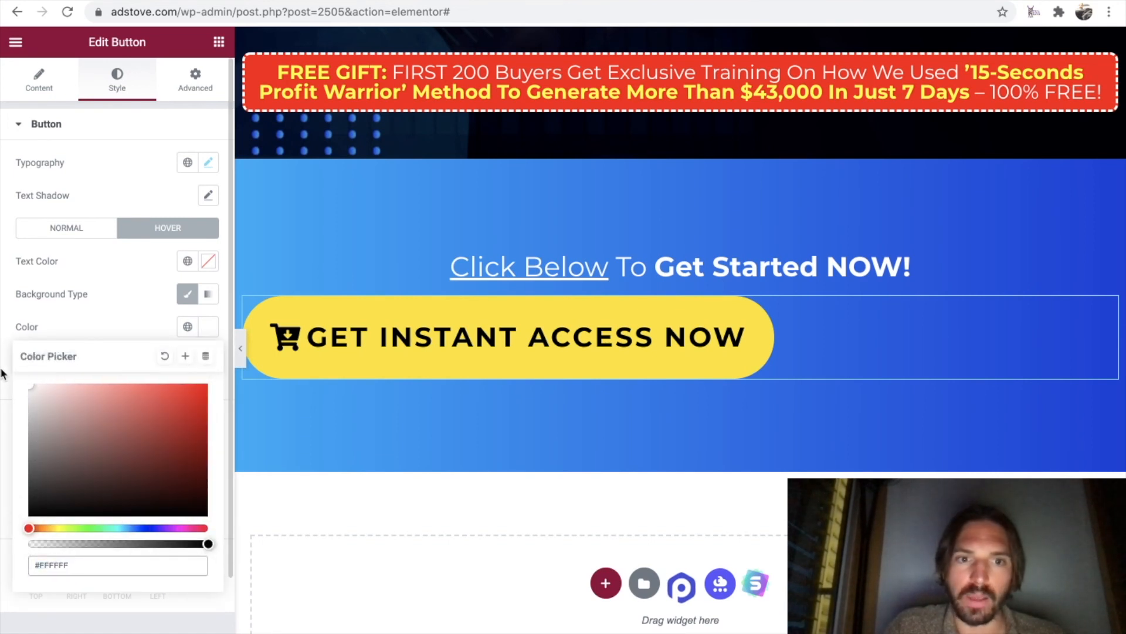
left_click(125, 290)
left_click_drag(94, 356, 5, 354)
left_click(114, 352)
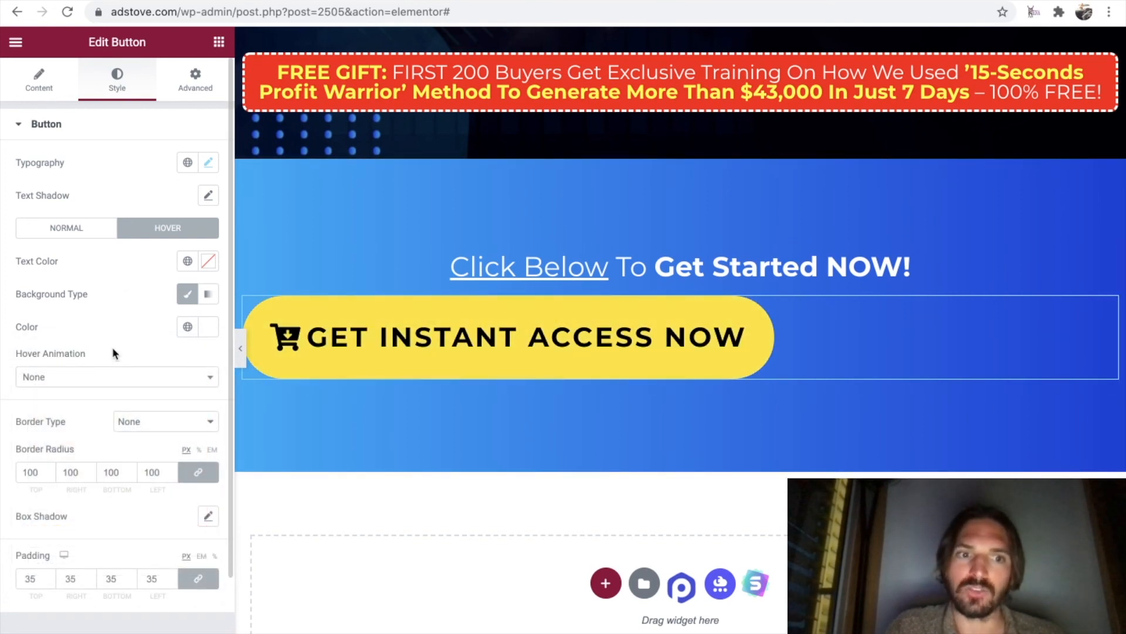
Choose a hover animation for the button and align the button to the center.
left_click(169, 378)
left_click(112, 422)
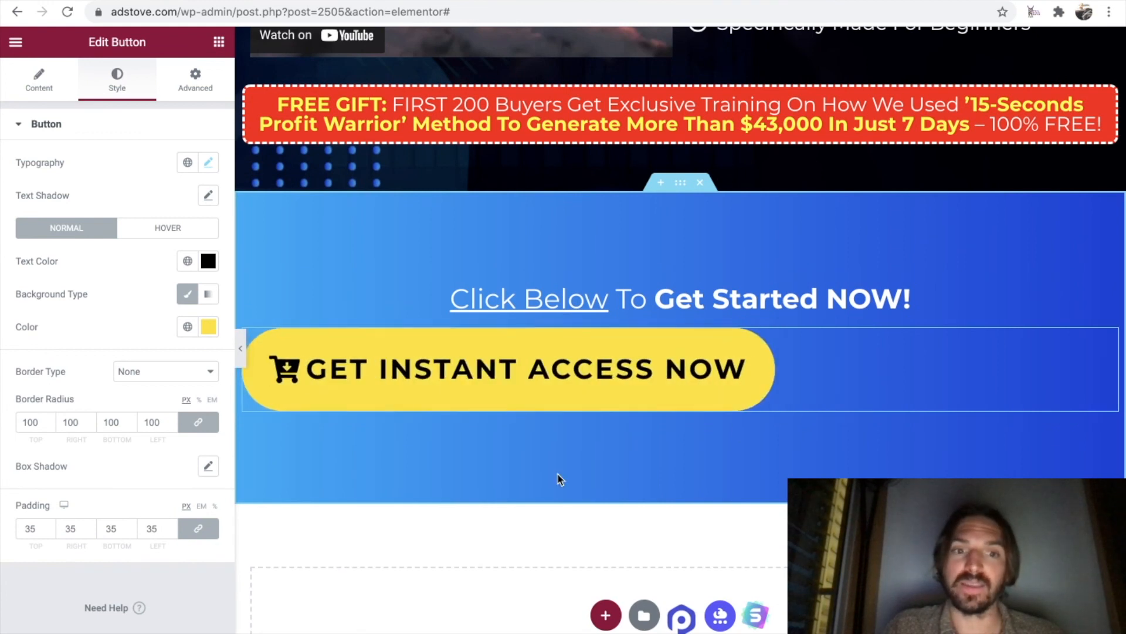
left_click(39, 84)
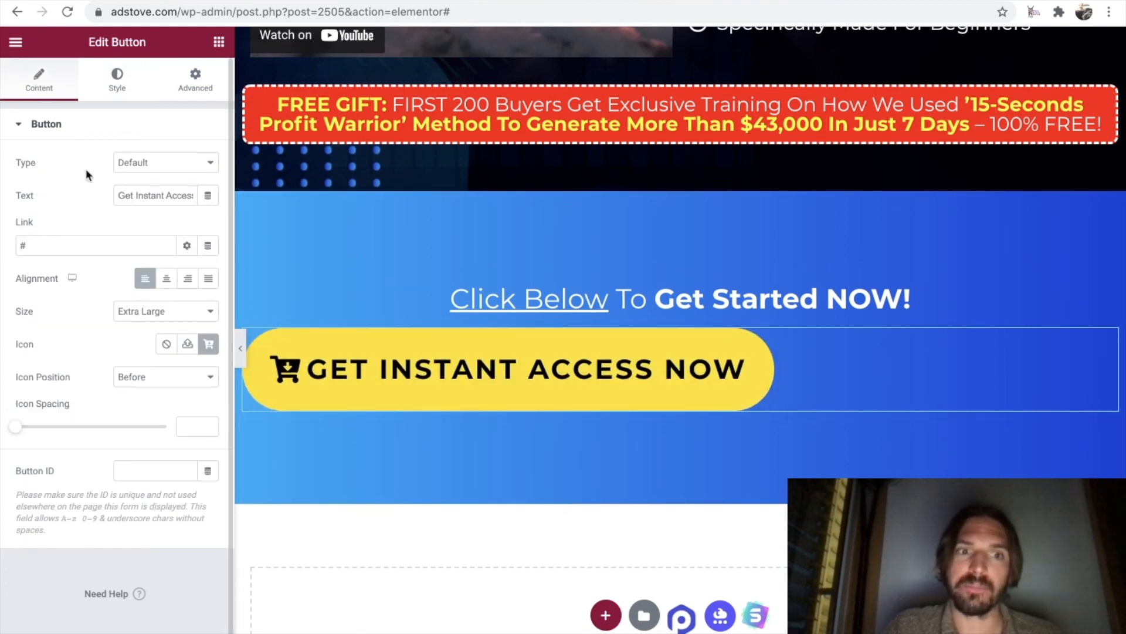
left_click(167, 280)
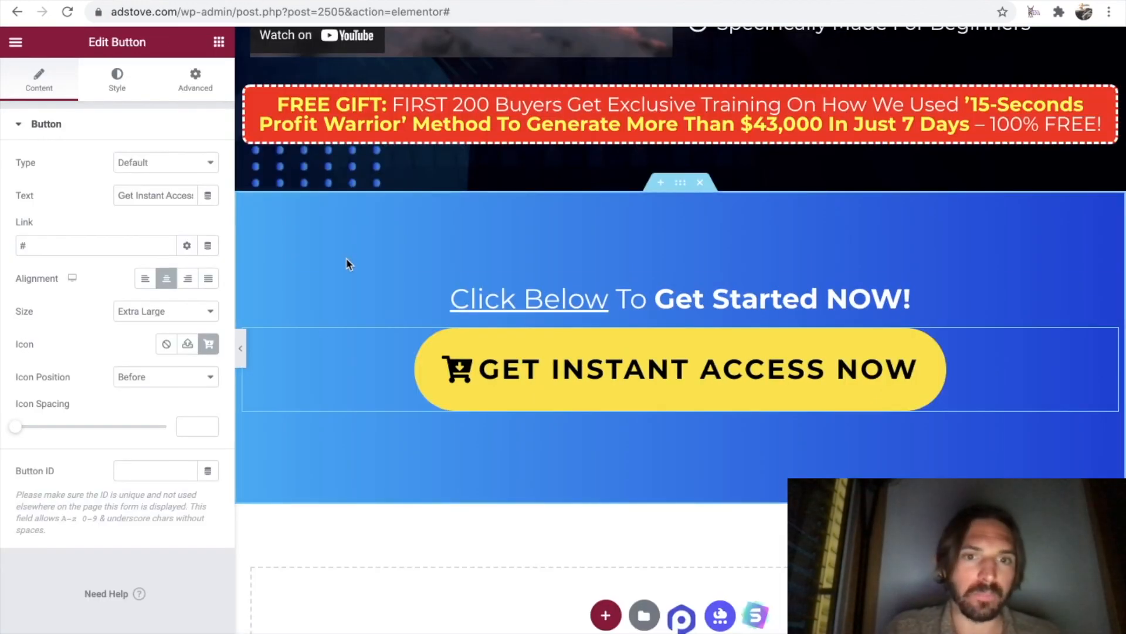
Add an image widget below the button and insert the payment cards and money-back guarantee image from the media library.
left_click(218, 43)
left_click_drag(118, 265, 693, 411)
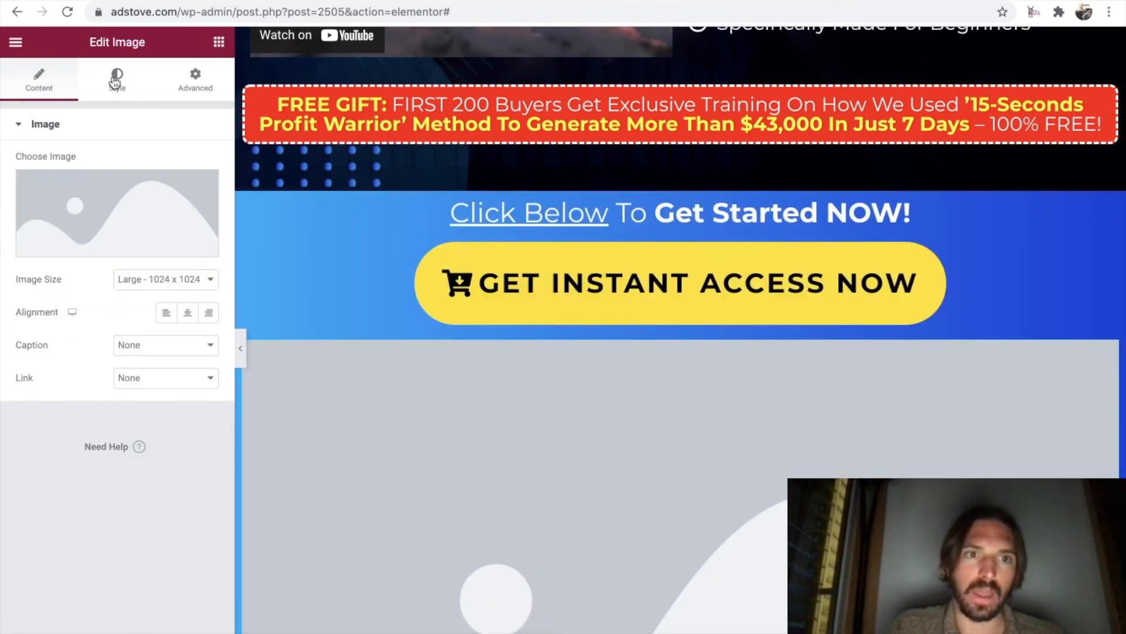
left_click(84, 209)
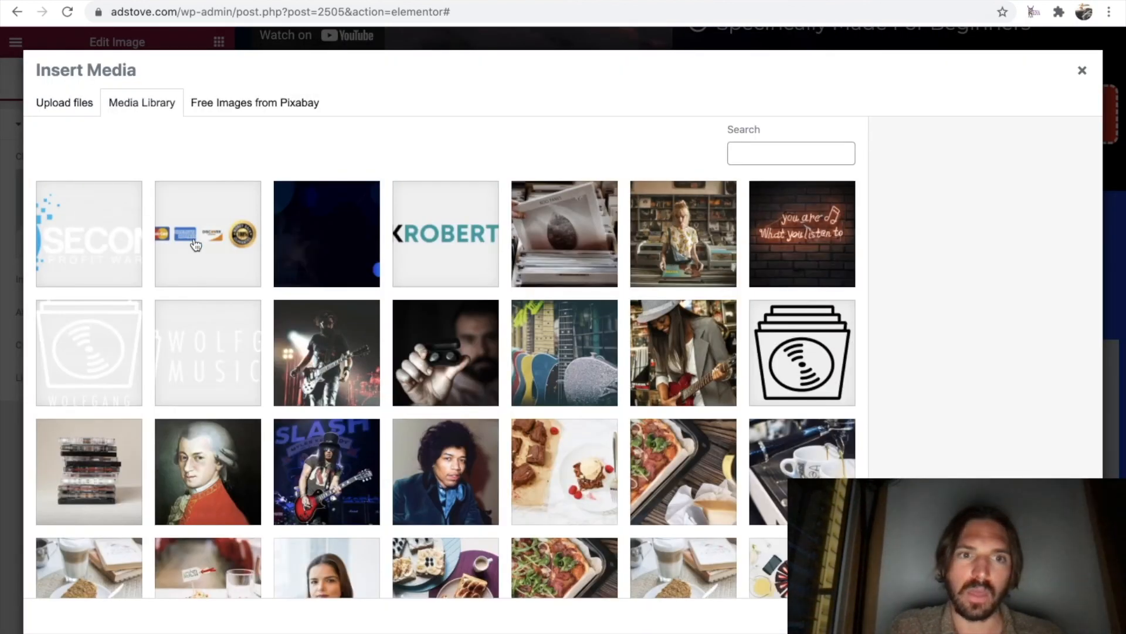
left_click(195, 245)
left_click(1051, 621)
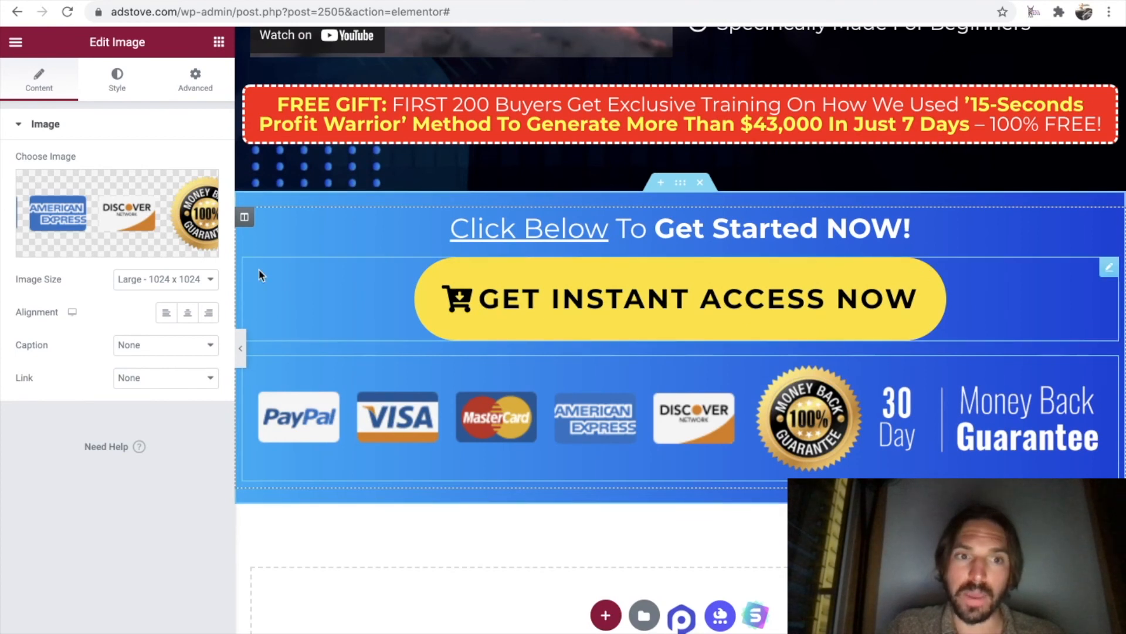
Set the width of the payment cards image to 46%.
left_click(120, 82)
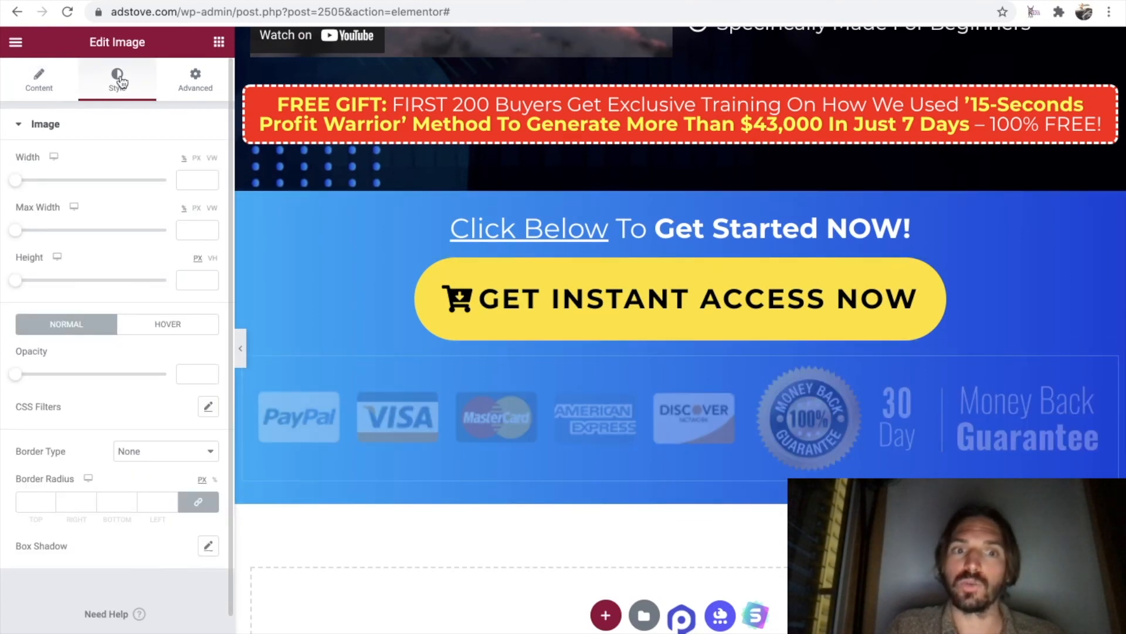
left_click_drag(18, 184, 69, 186)
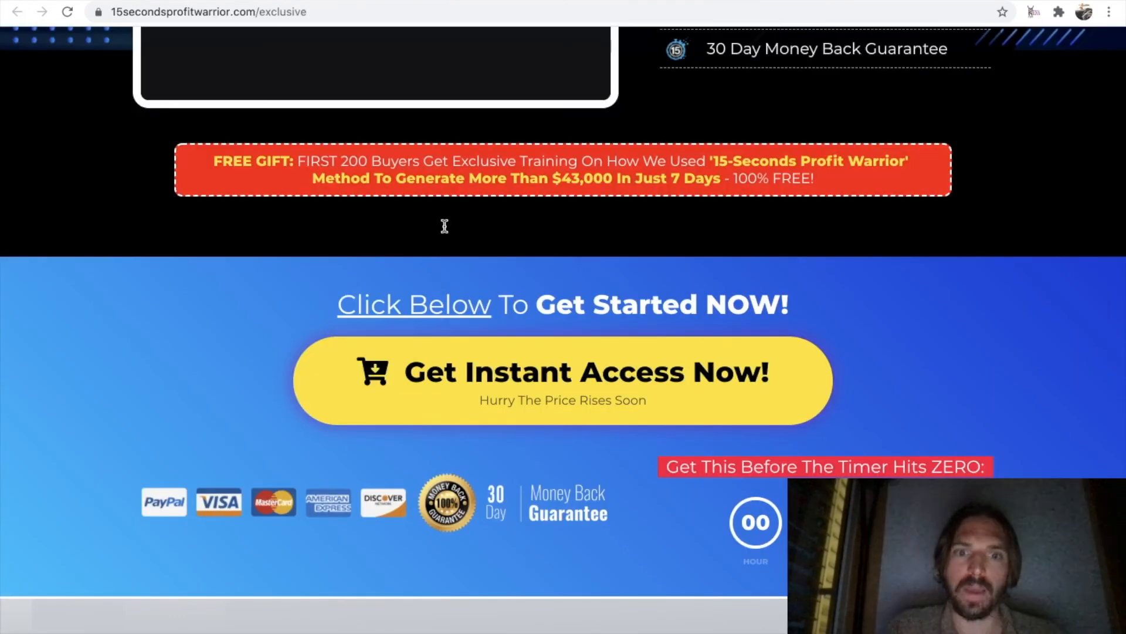
scroll(500, 344, "down", 1)
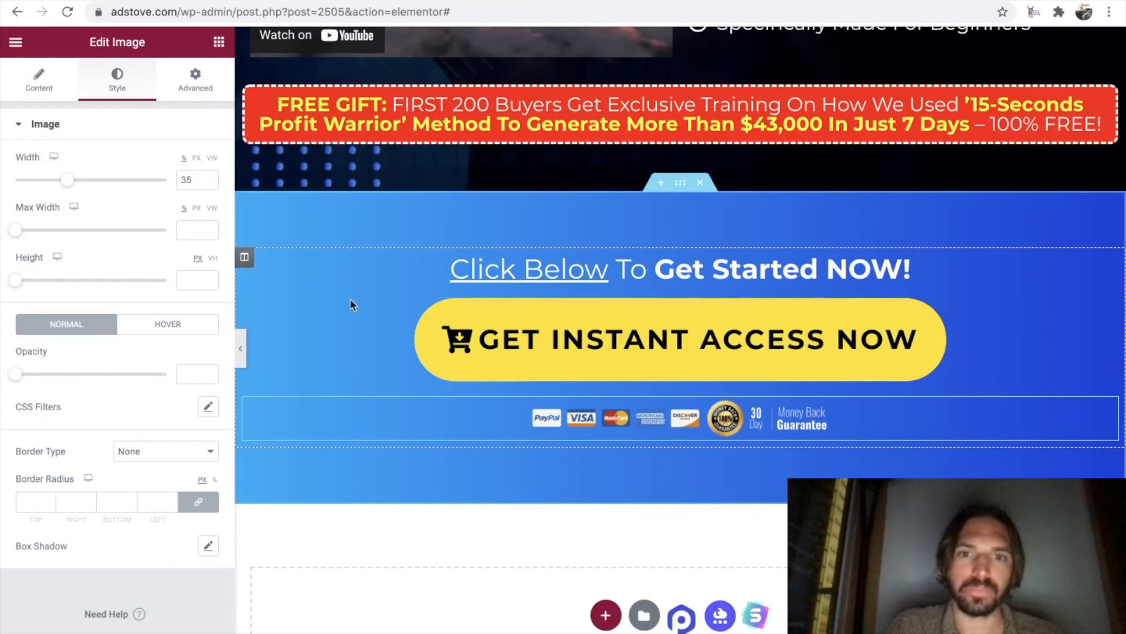
left_click_drag(71, 187, 87, 189)
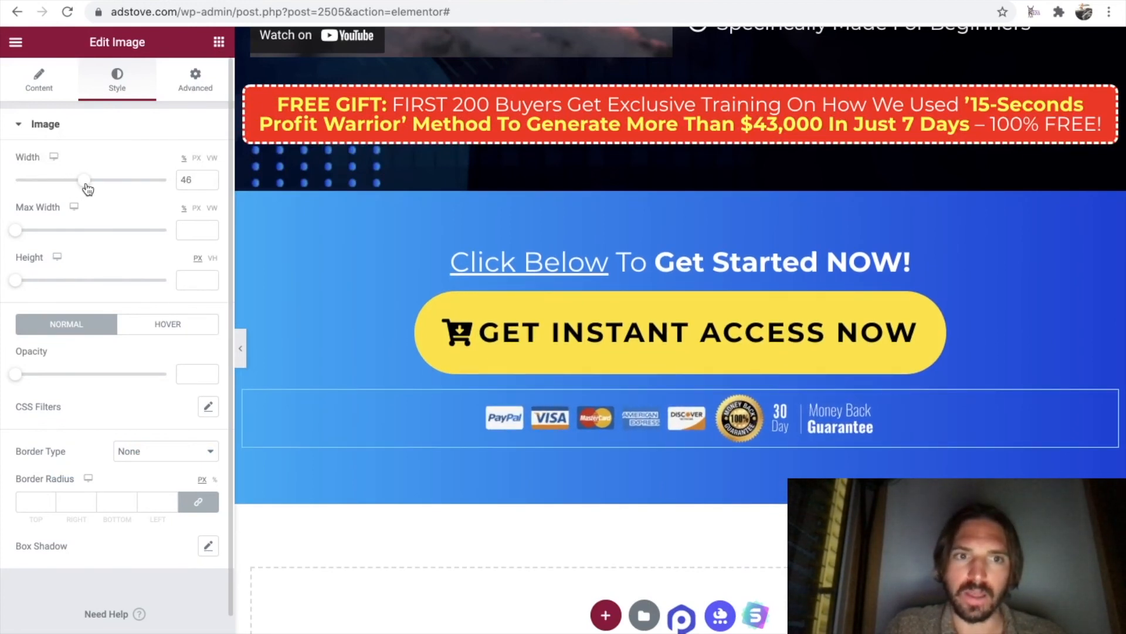
Set the width of the payment cards image to 45% and compare the call-to-action section with the original sales page.
left_click_drag(87, 189, 85, 189)
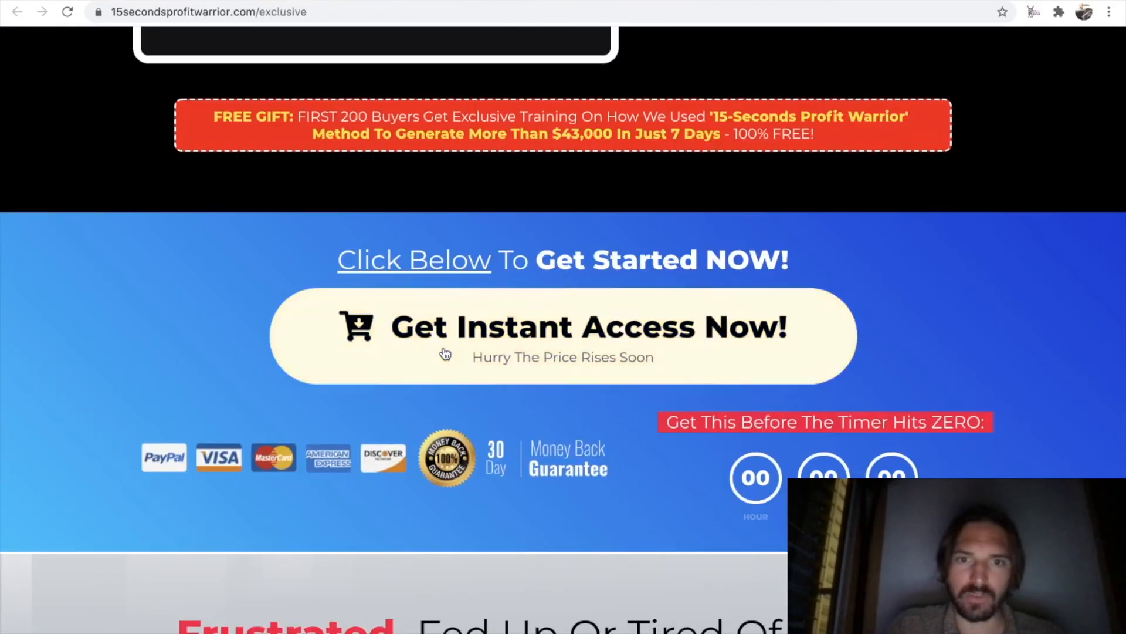
scroll(443, 355, "up", 2)
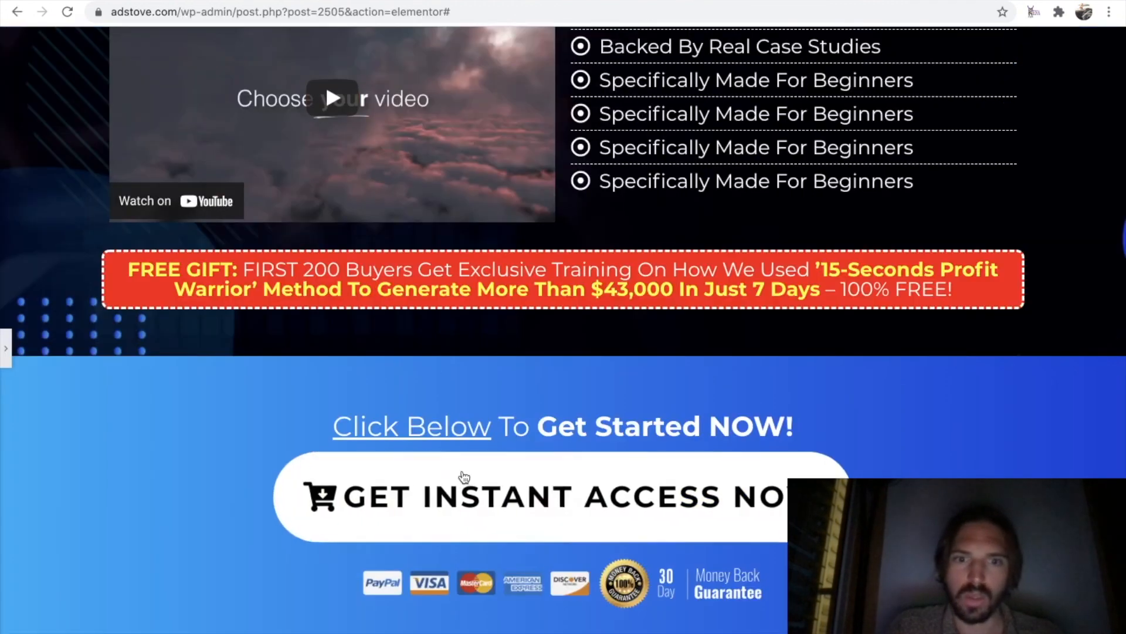
left_click(5, 347)
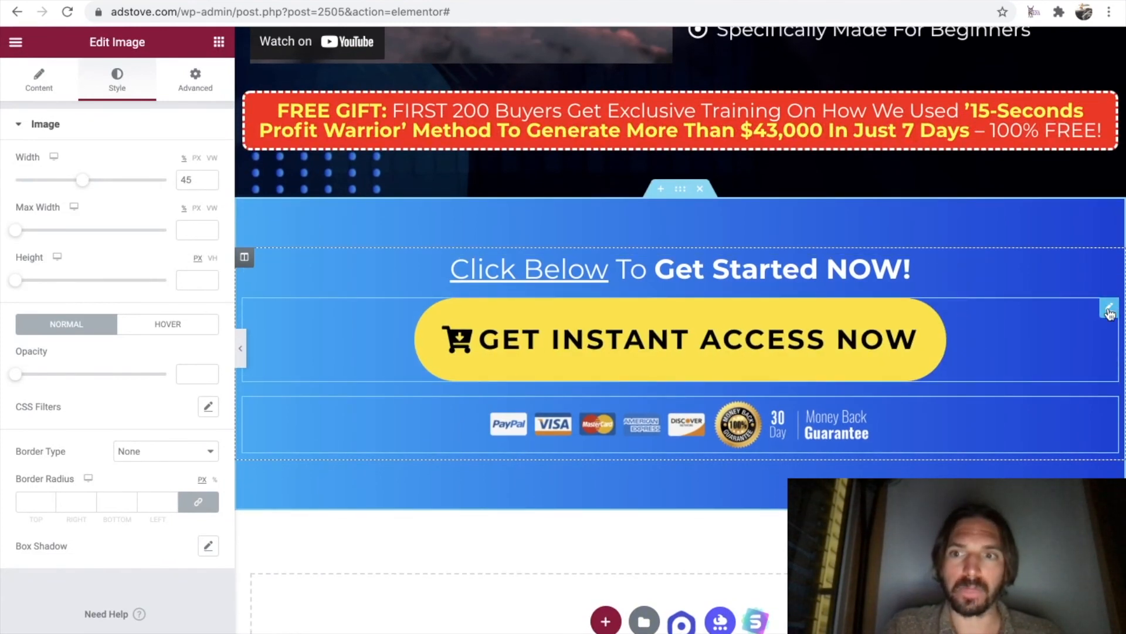
Unlink the yellow button's margin and padding values and set its top margin to 25 px.
left_click(1109, 310)
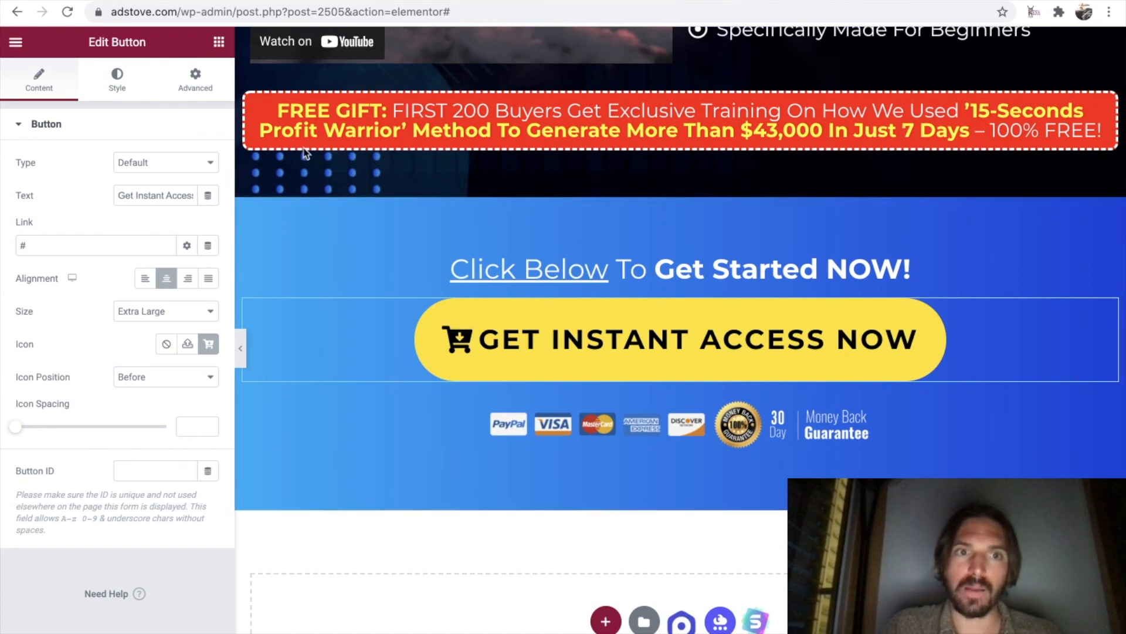
left_click(194, 80)
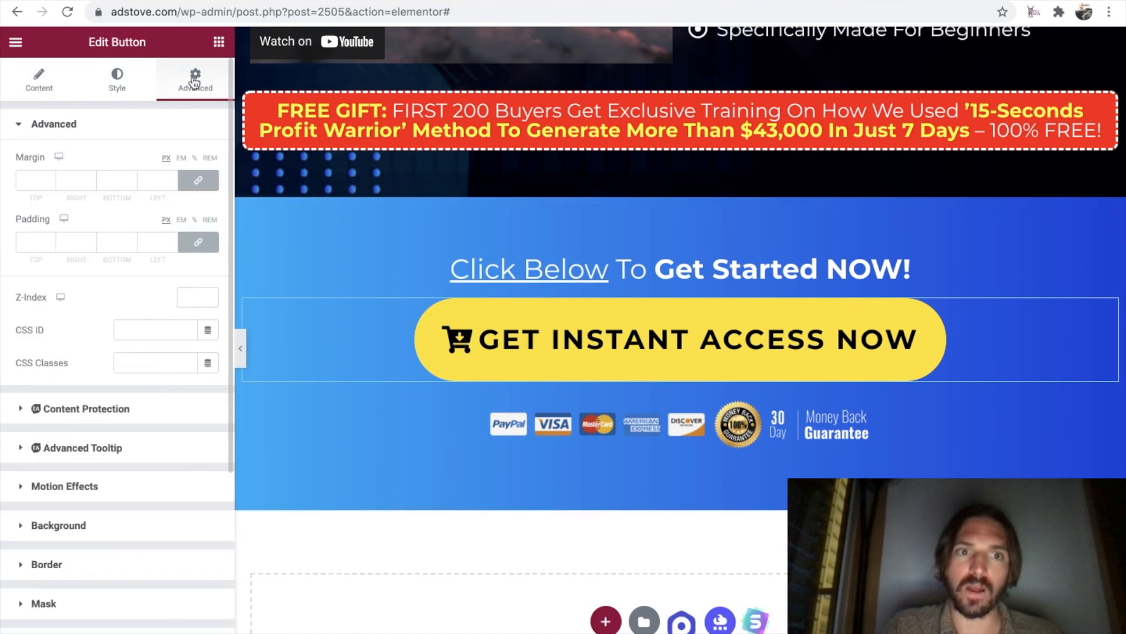
left_click(198, 180)
left_click(199, 242)
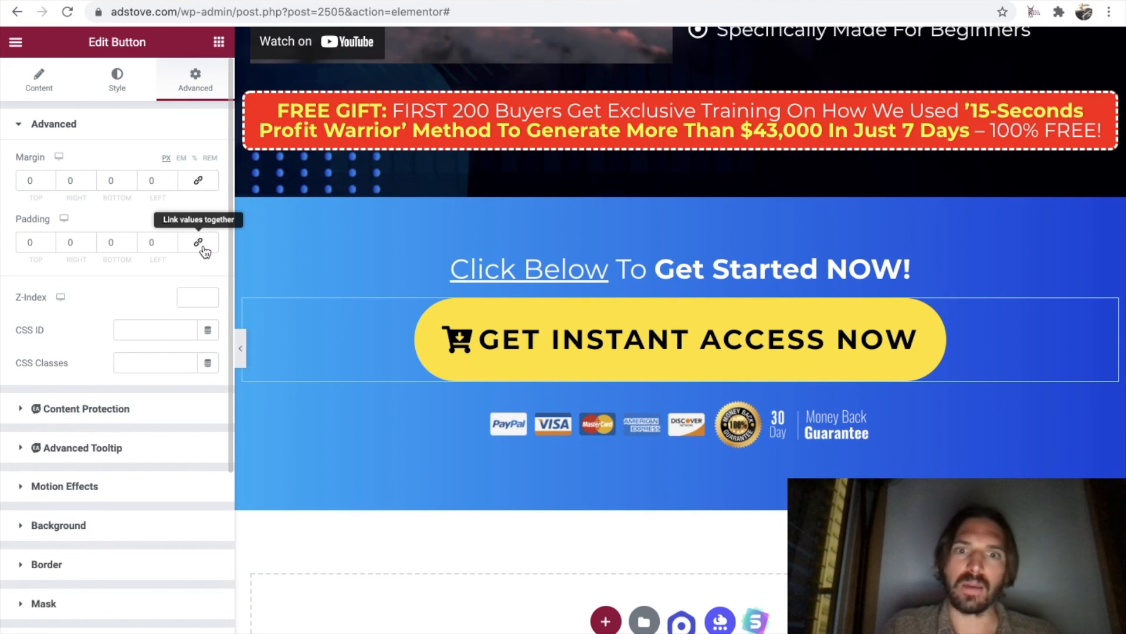
left_click(32, 183)
type("25")
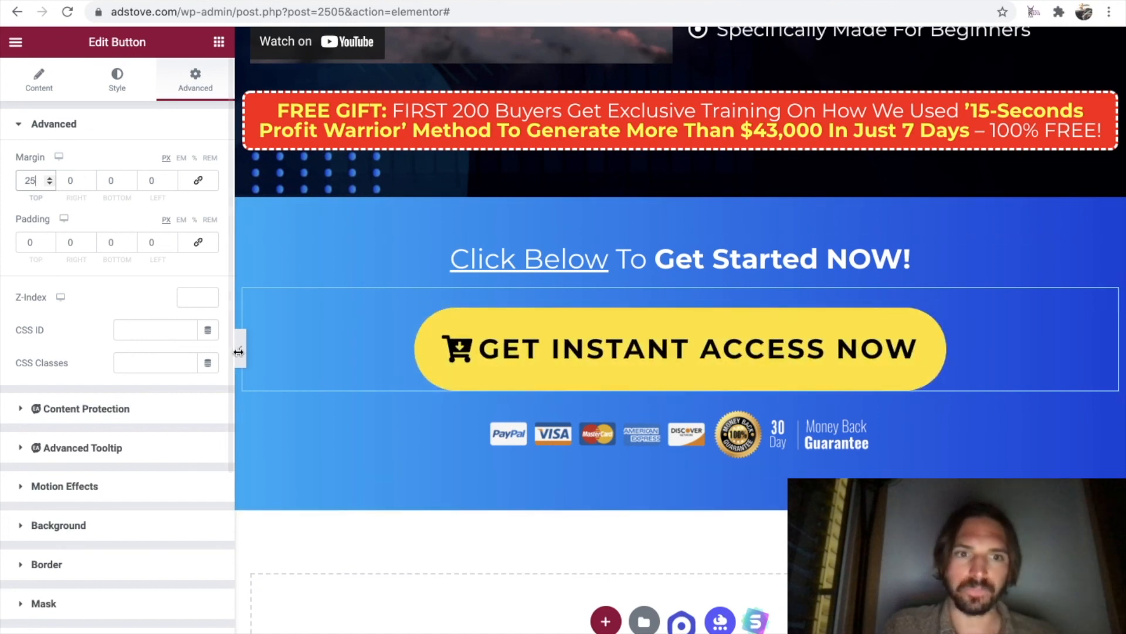
Preview the rebuilt page at full width and compare its header, video and call-to-action sections with the original sales page.
left_click(240, 350)
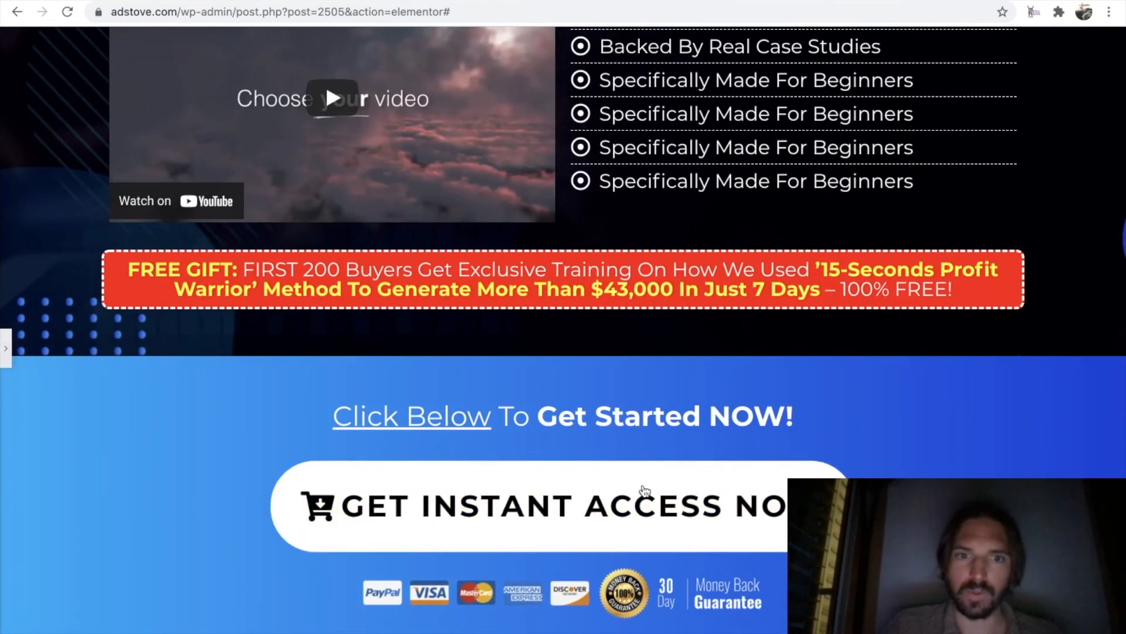
scroll(651, 522, "up", 9)
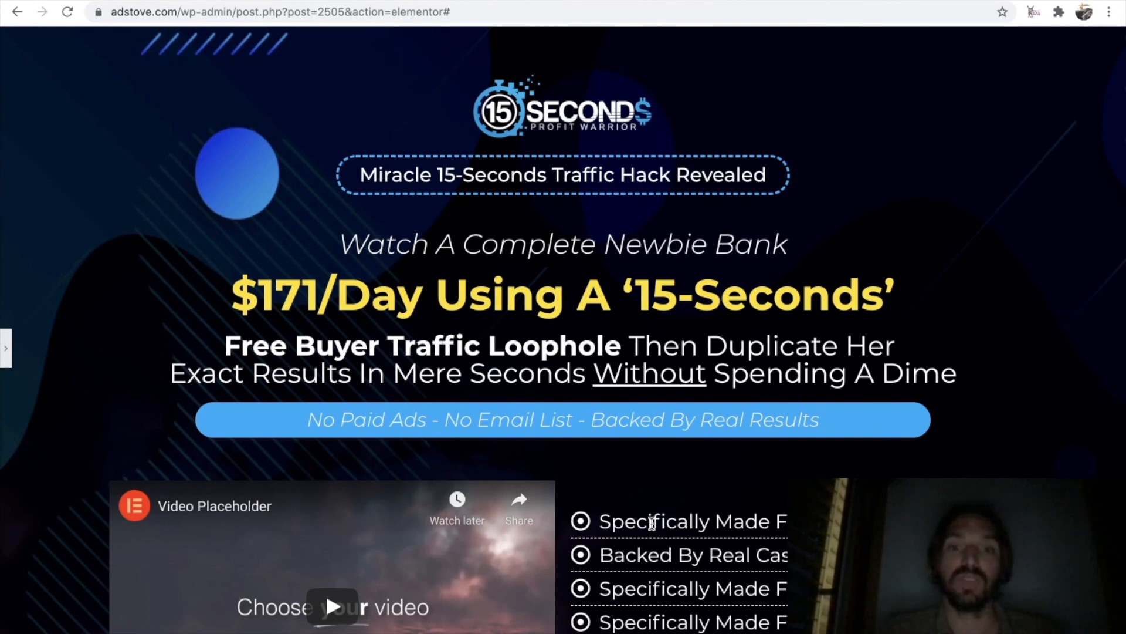
scroll(652, 522, "down", 1)
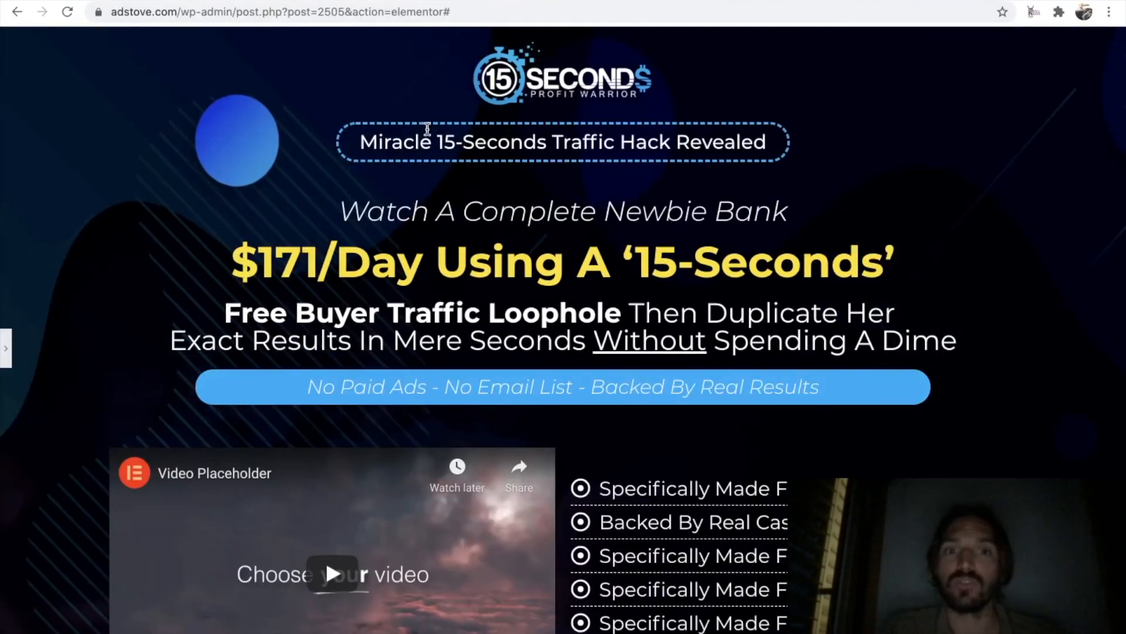
left_click_drag(240, 264, 501, 264)
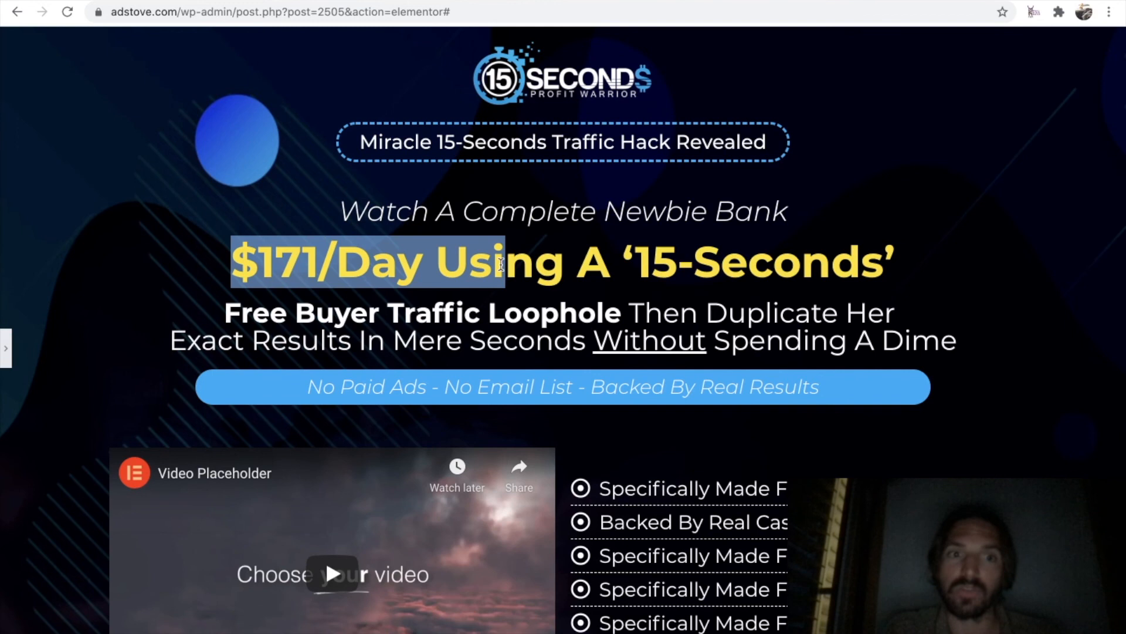
scroll(566, 386, "down", 8)
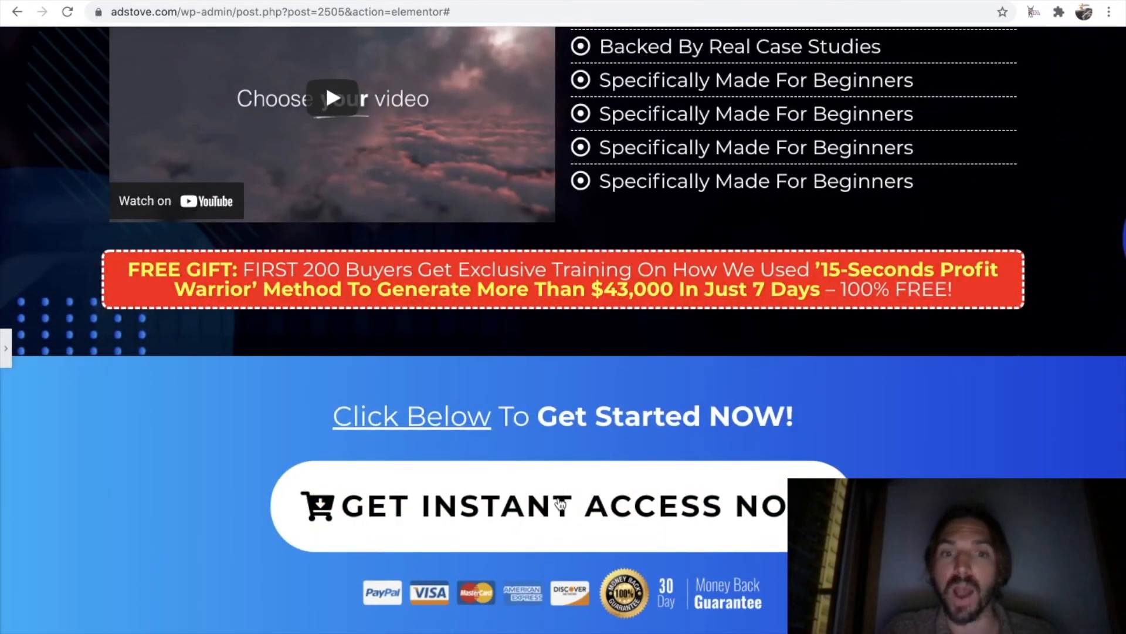
left_click(262, 0)
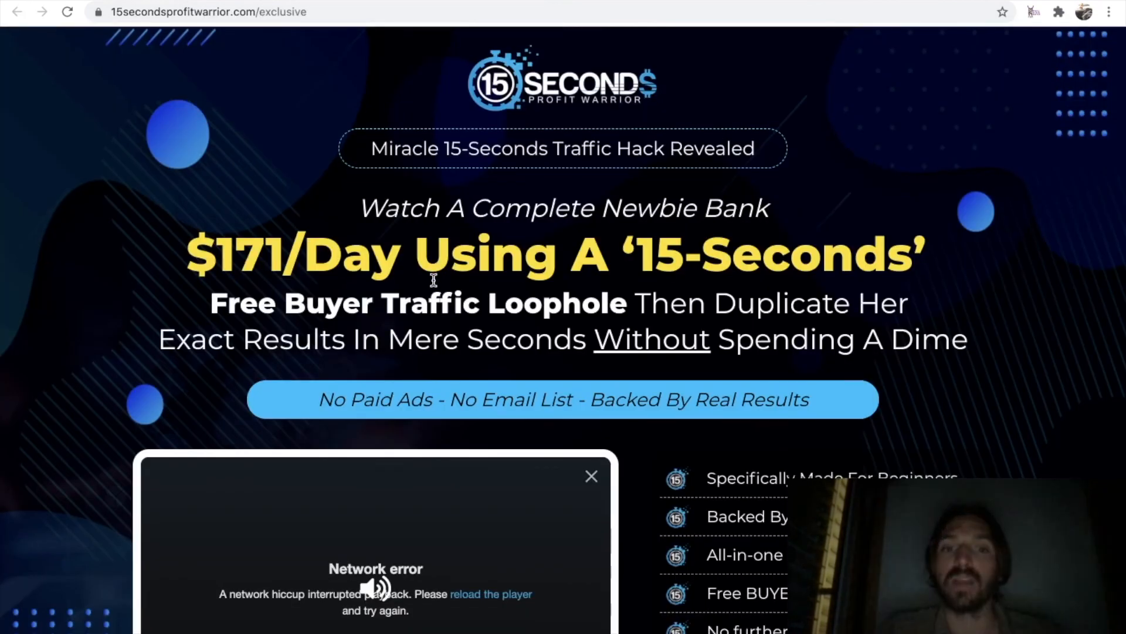
scroll(434, 279, "down", 10)
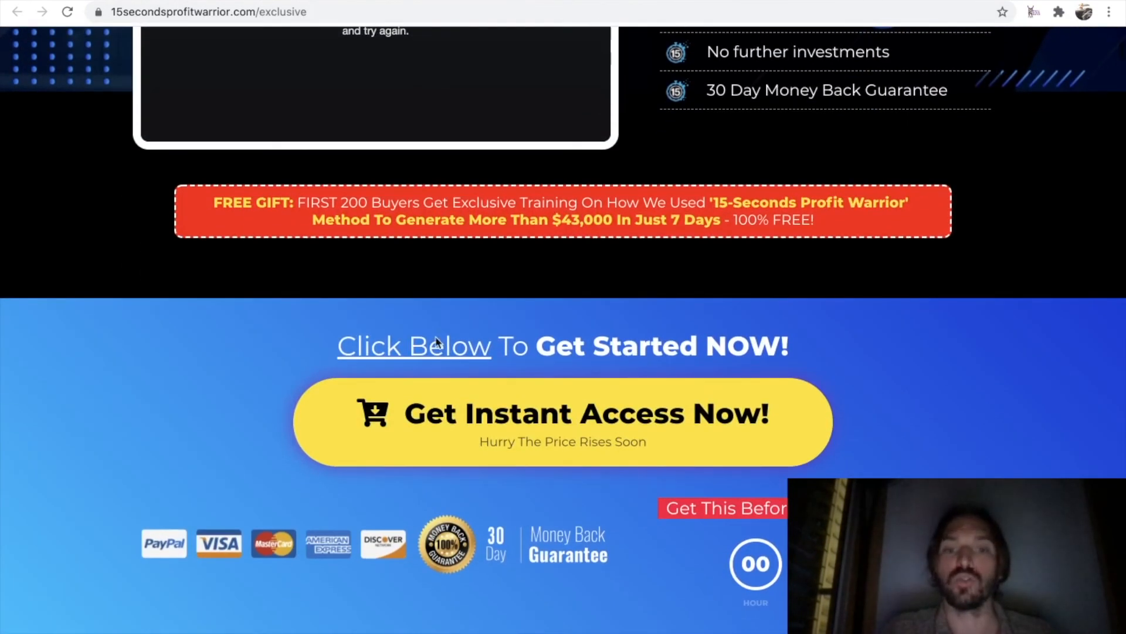
scroll(512, 516, "down", 9)
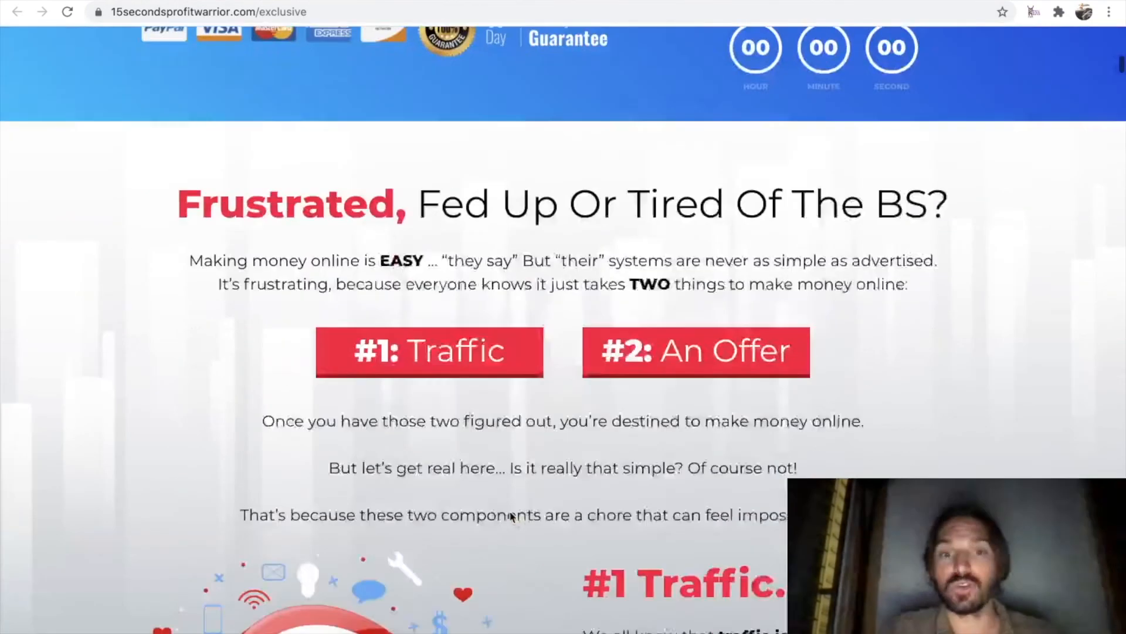
scroll(512, 517, "down", 20)
scroll(511, 516, "down", 17)
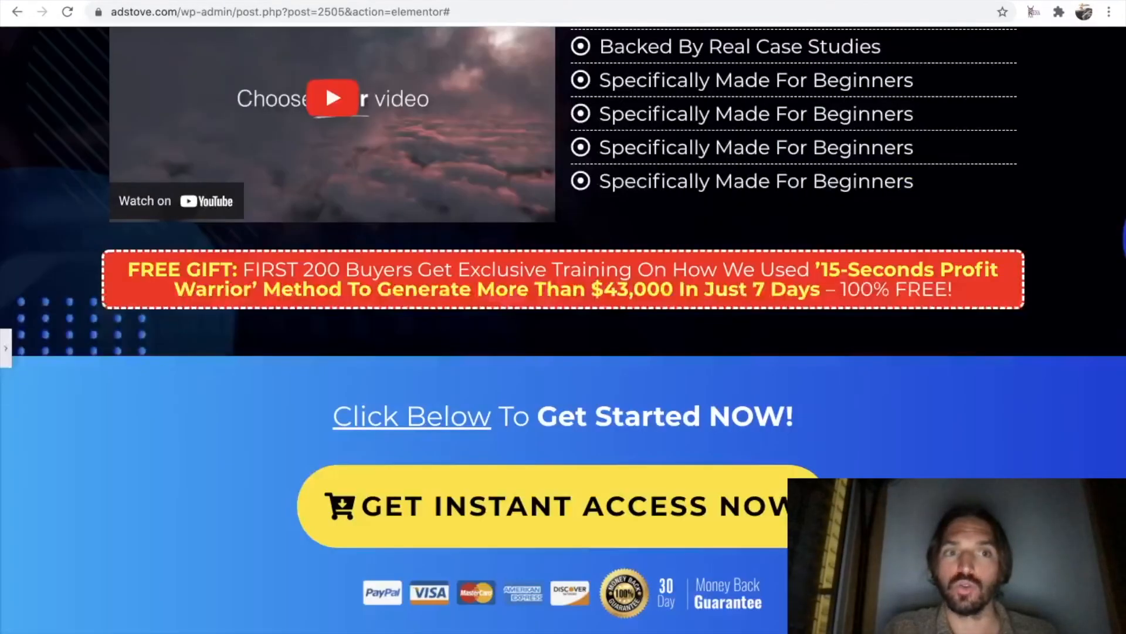
scroll(360, 284, "up", 6)
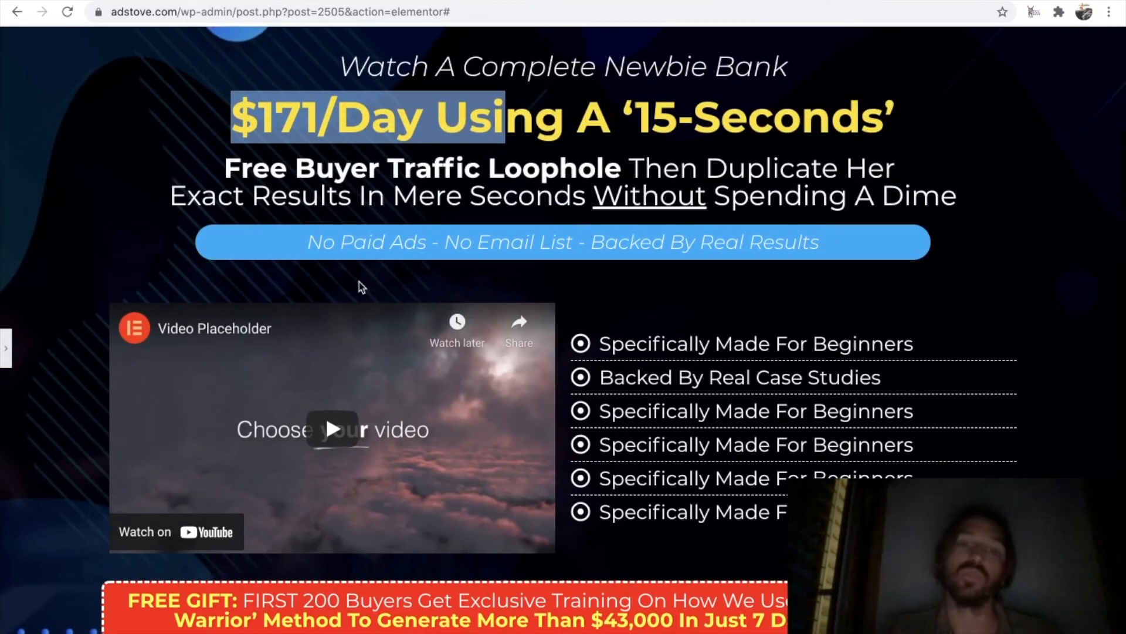
scroll(360, 286, "up", 2)
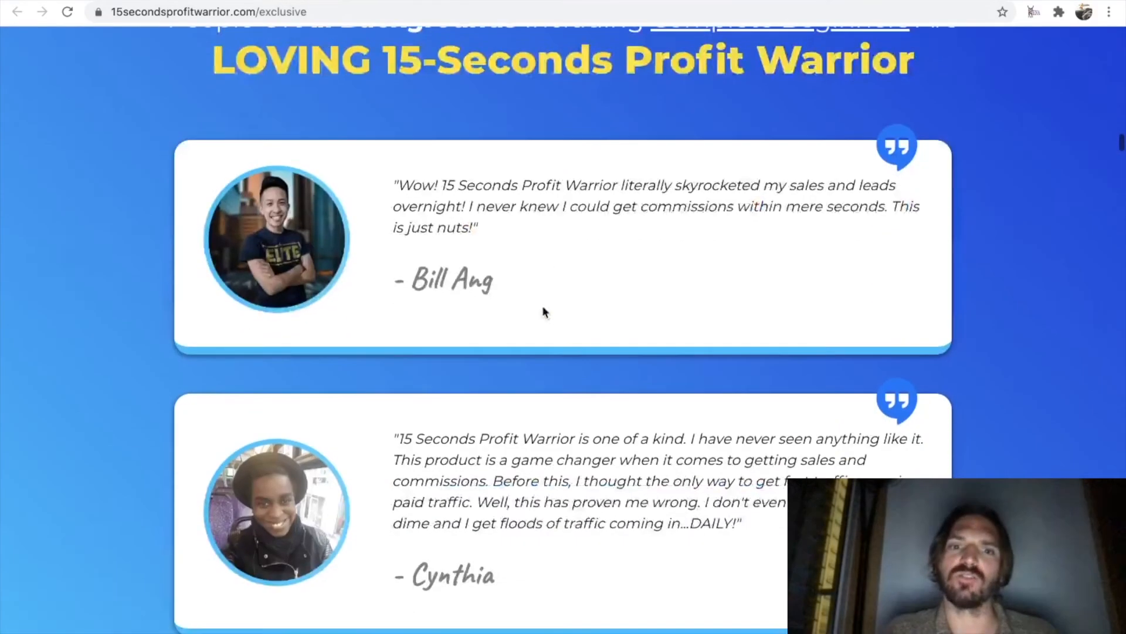
Examine the further sections of the original sales page and compare the "$171/Day" headline on both pages.
scroll(543, 311, "down", 15)
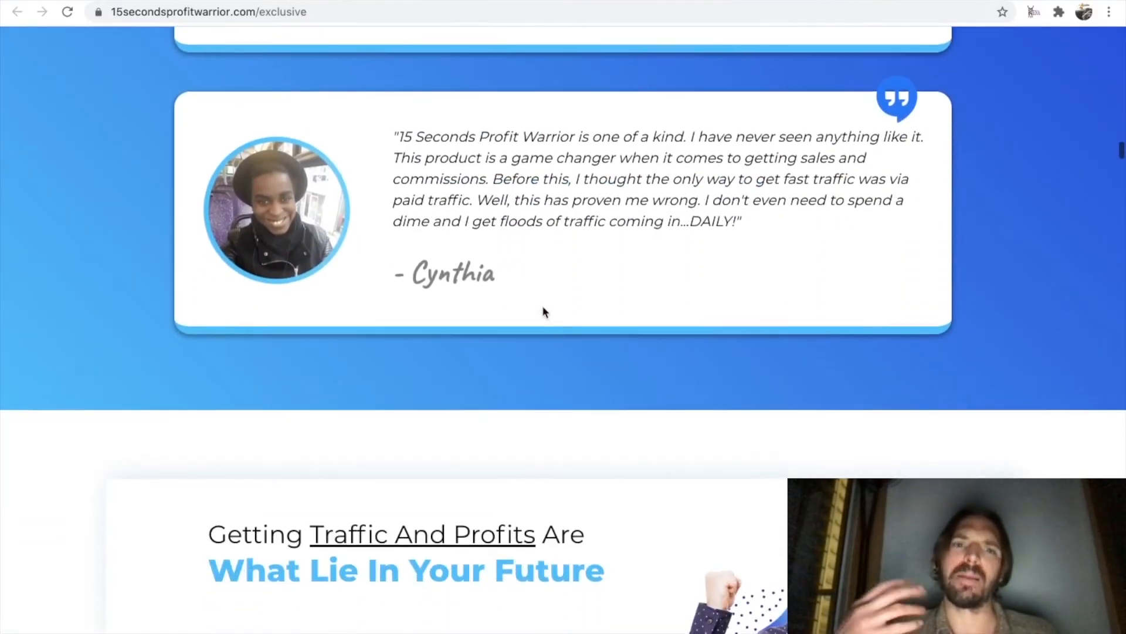
scroll(543, 311, "down", 20)
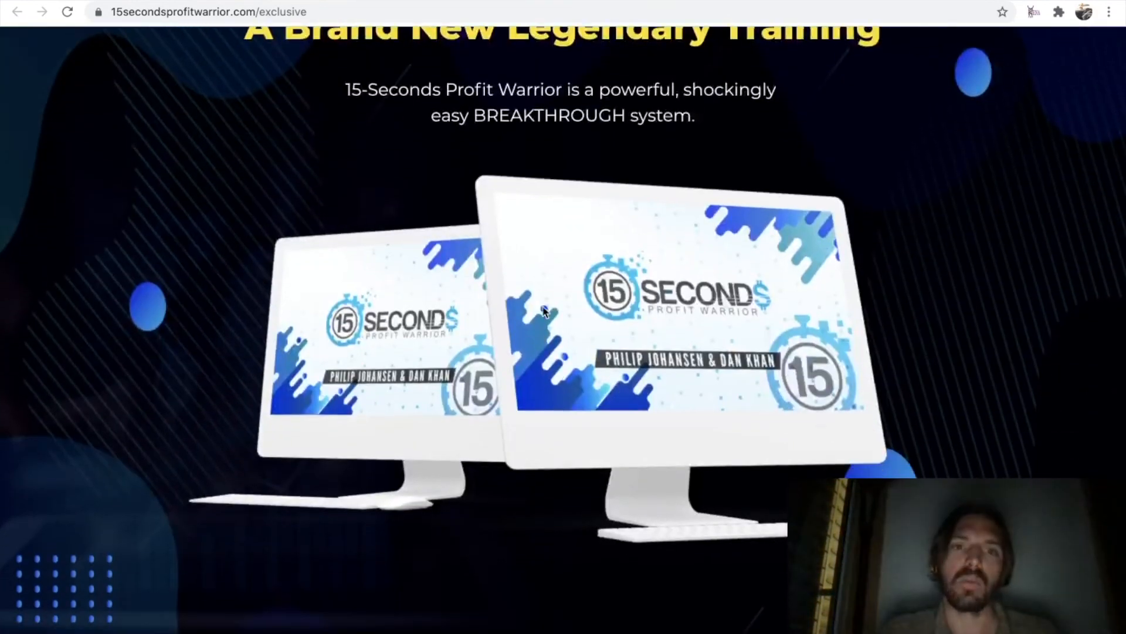
scroll(543, 311, "down", 3)
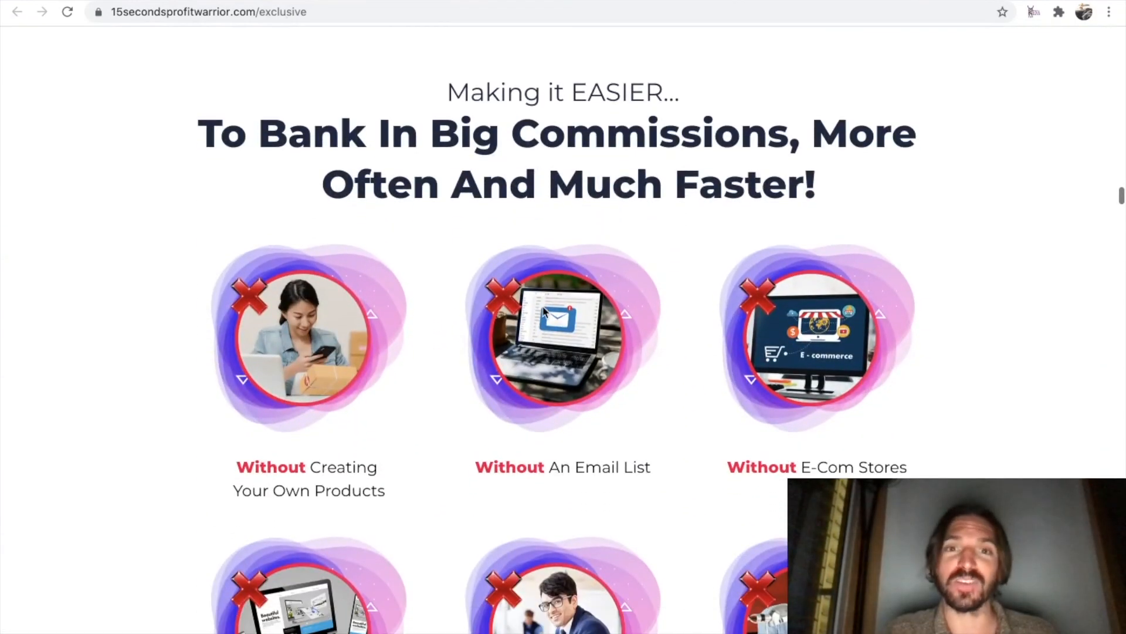
scroll(544, 311, "up", 20)
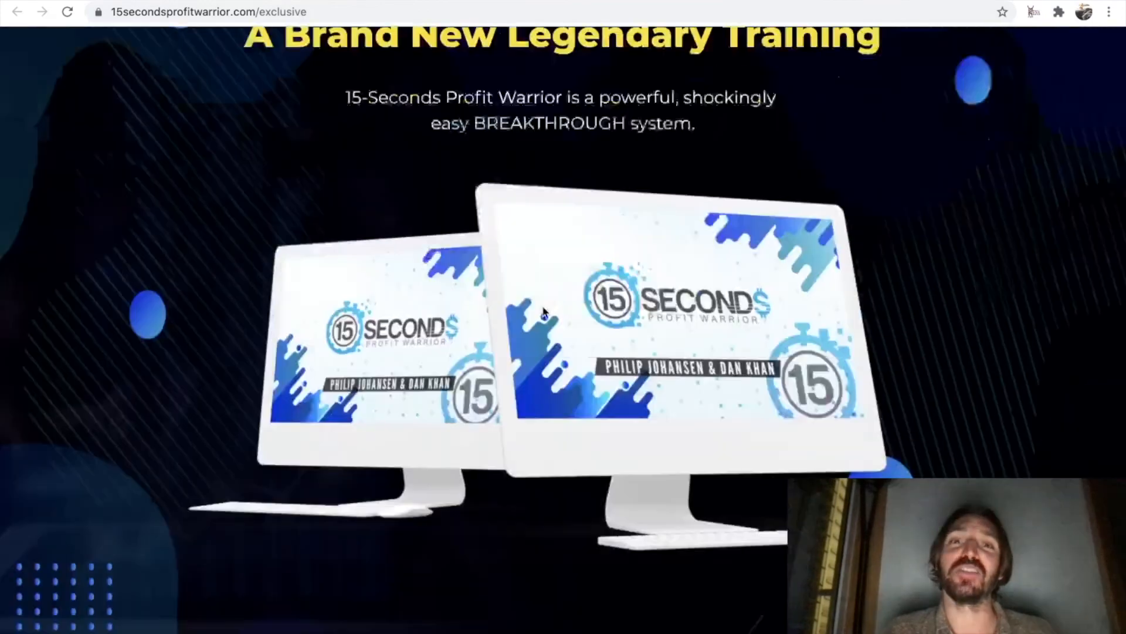
scroll(544, 306, "down", 20)
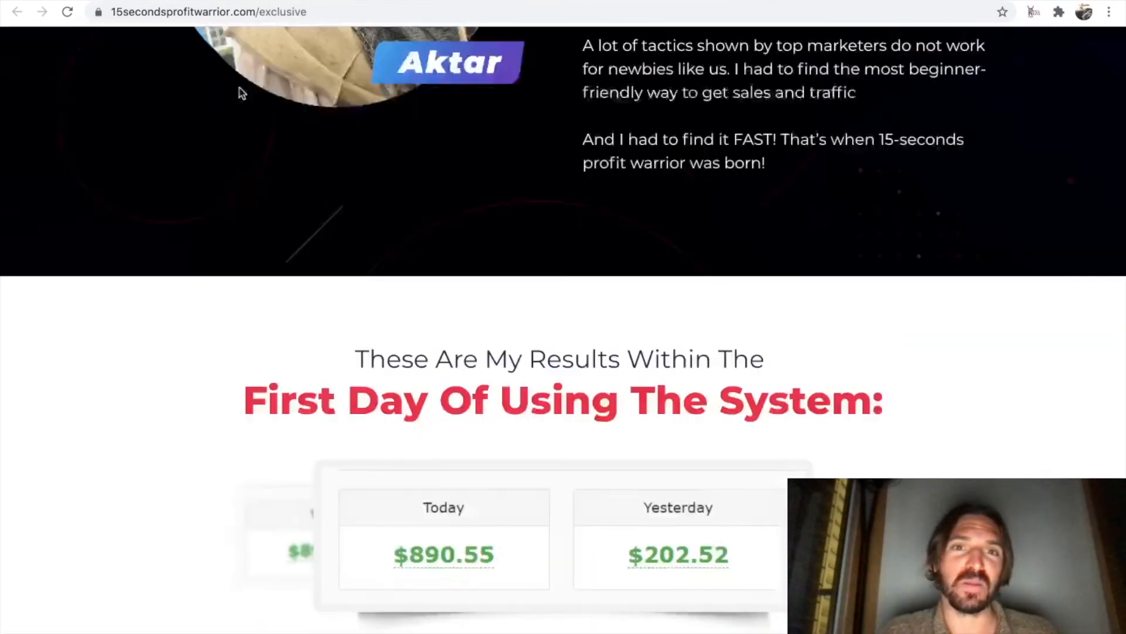
scroll(241, 93, "up", 20)
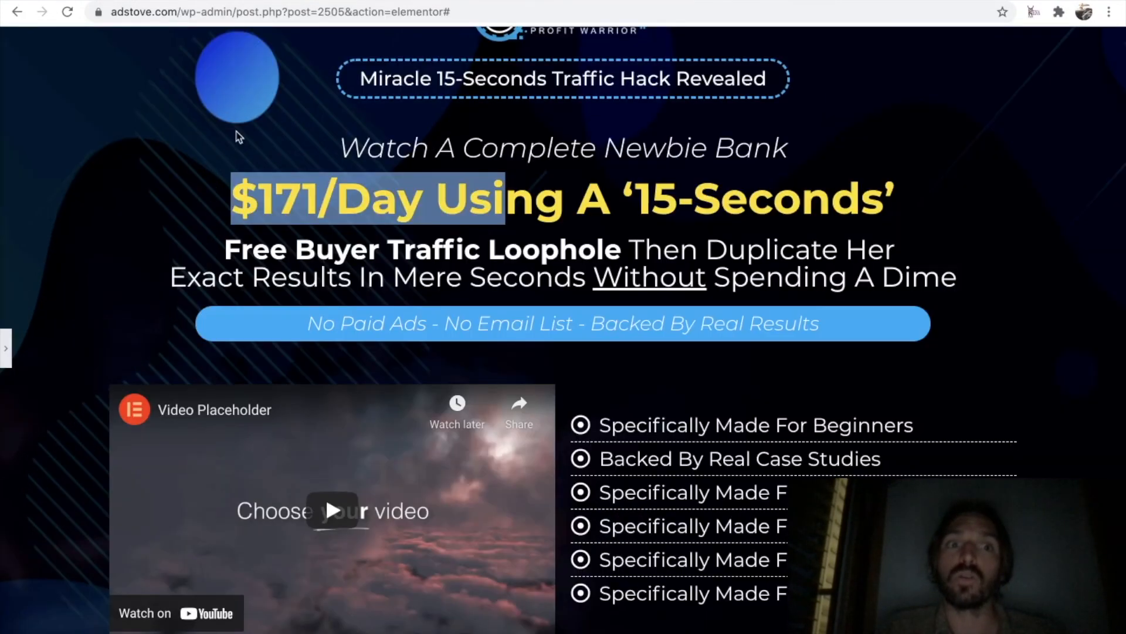
scroll(239, 137, "up", 3)
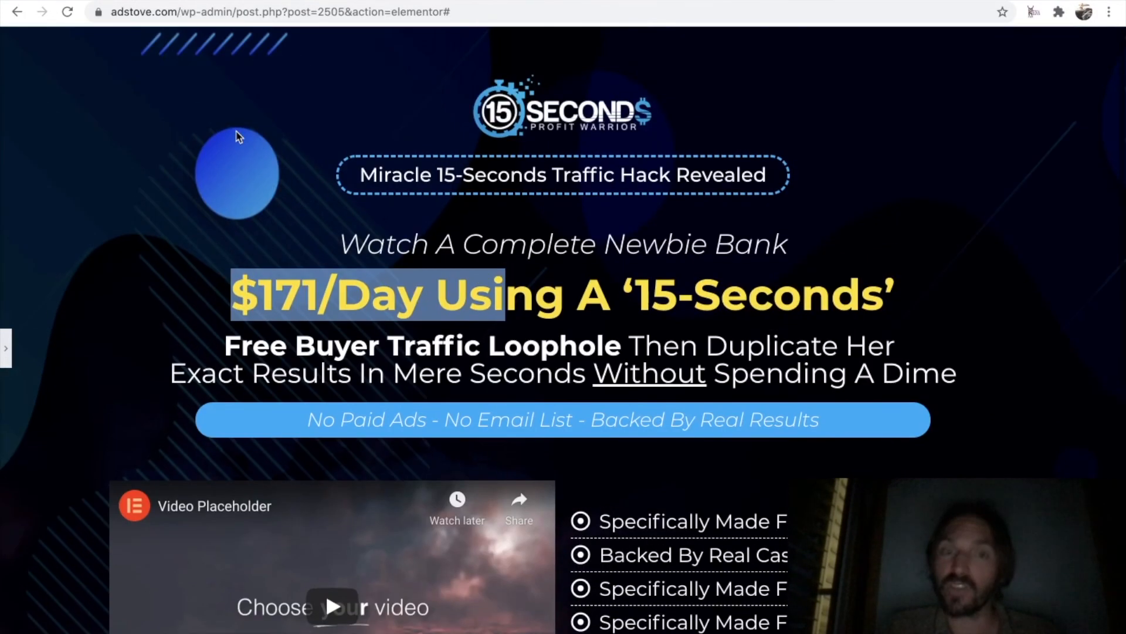
left_click(251, 262)
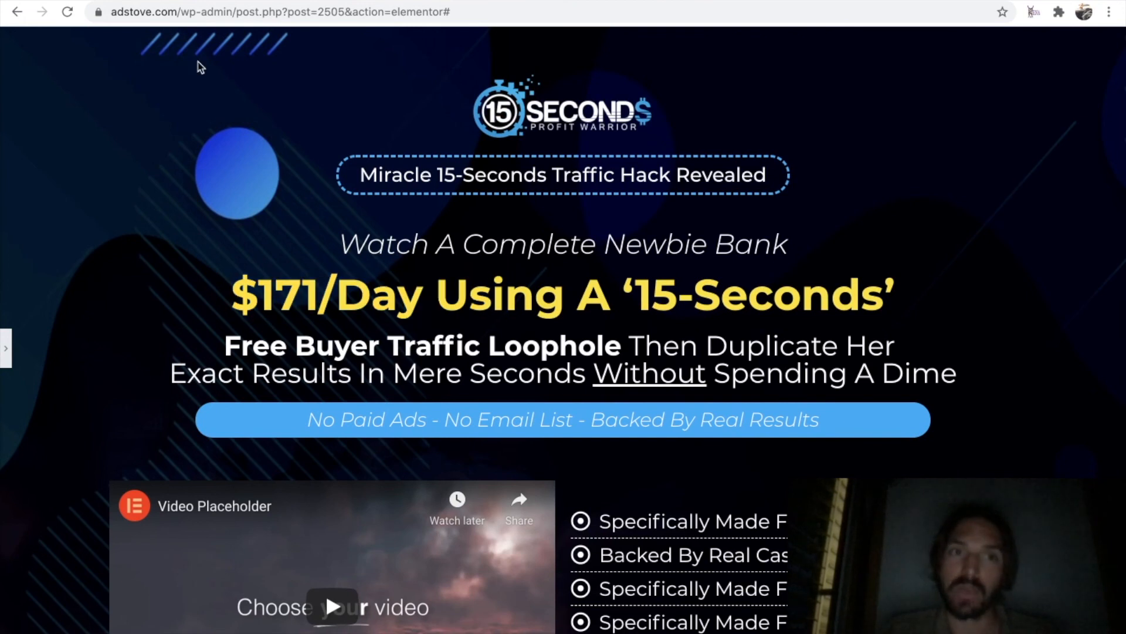
left_click(235, 2)
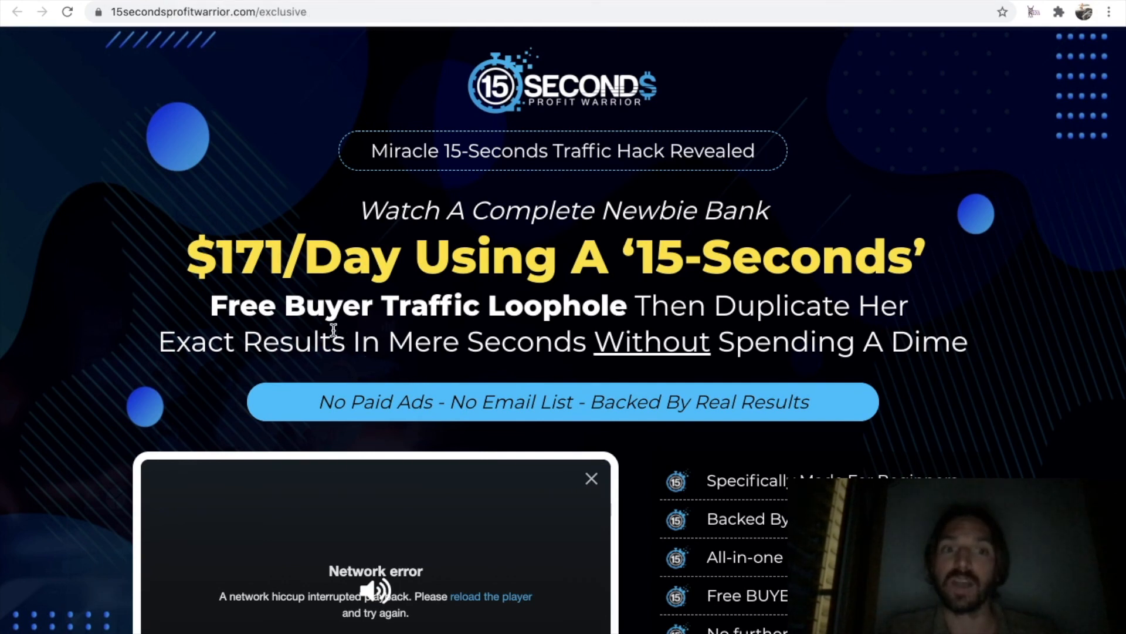
left_click_drag(189, 261, 404, 261)
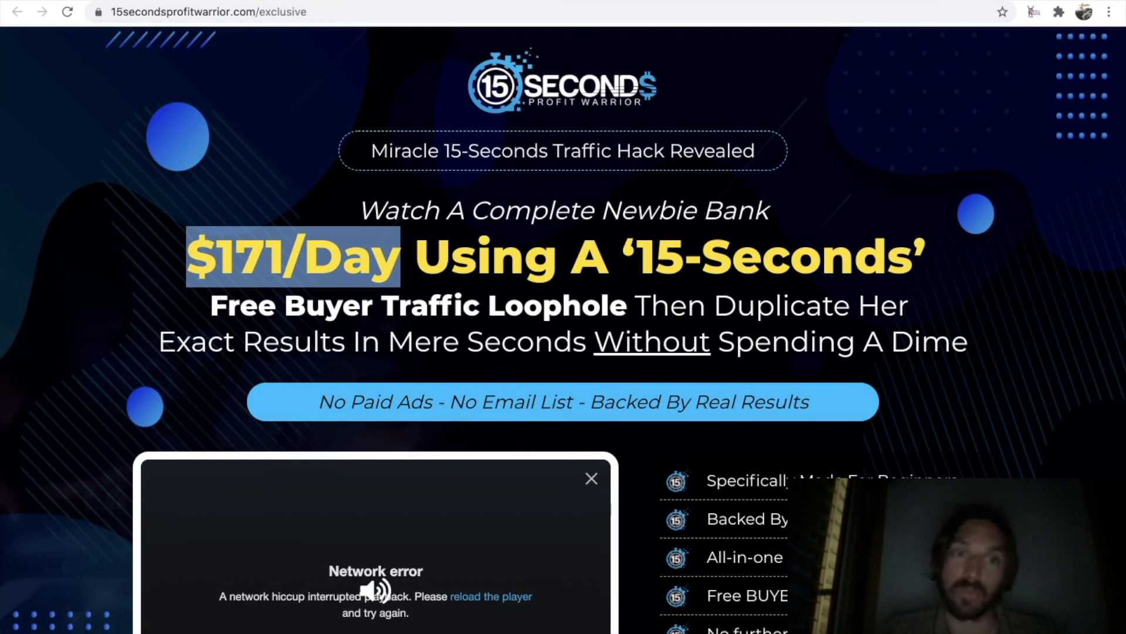
left_click(217, 1)
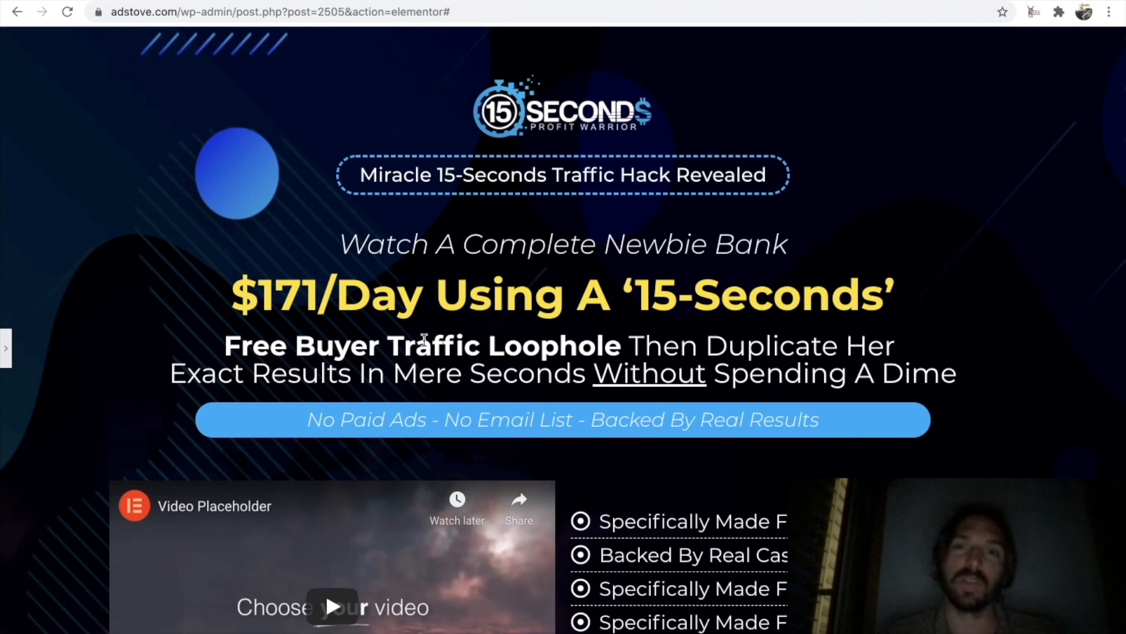